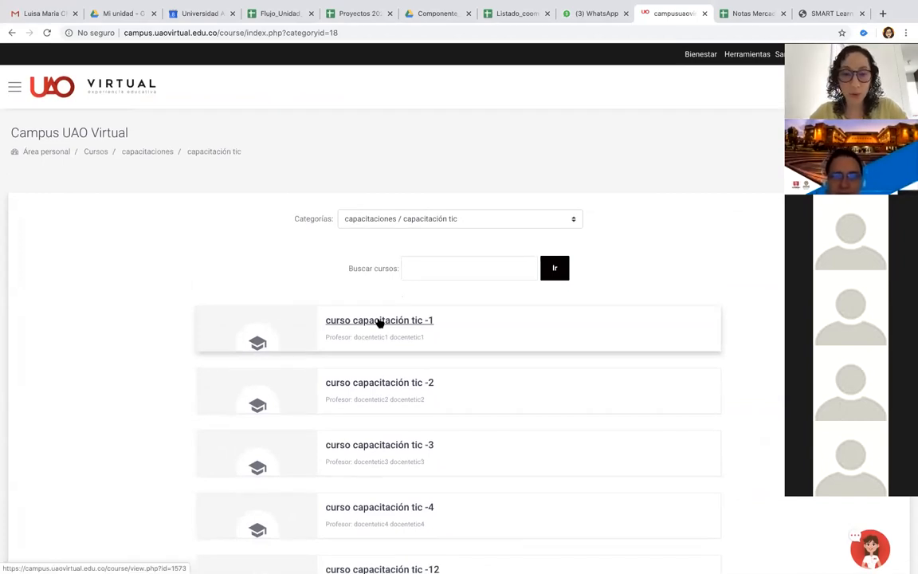
Open the course "curso capacitación tic -1" and load the campus home page in a separate browser tab
{"action": "left_click", "coordinate": [380, 321]}
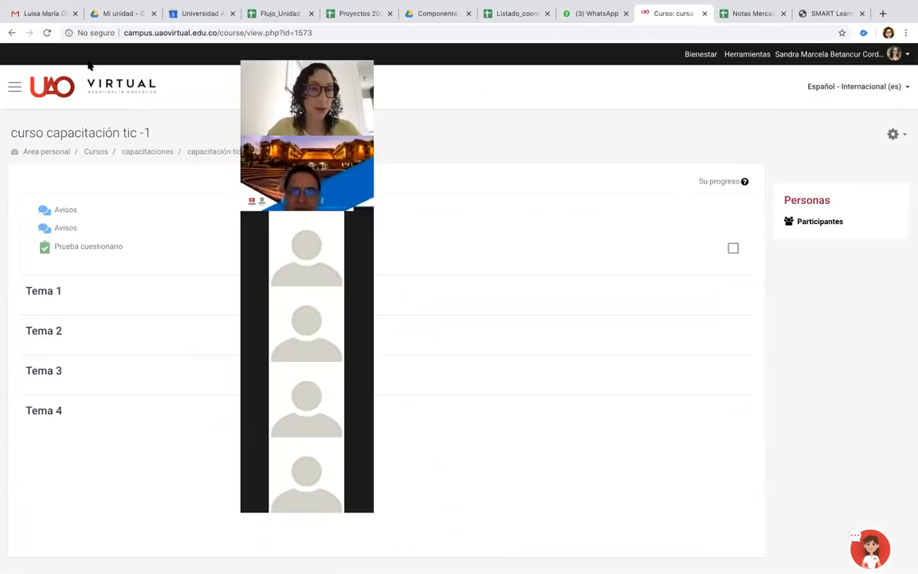
{"action": "right_click", "coordinate": [64, 96]}
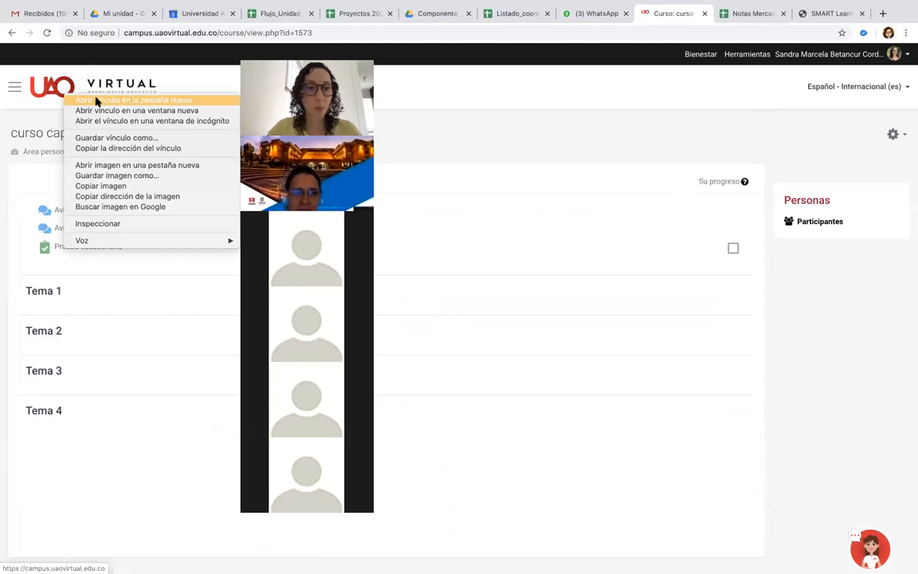
{"action": "left_click", "coordinate": [97, 100]}
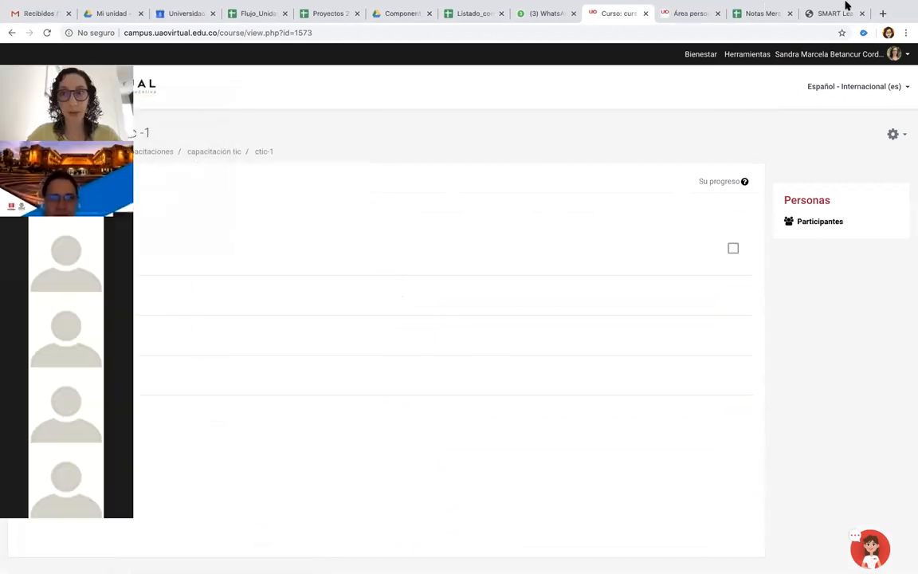
Open the Mercadeo Electrónico course from the personal area in the new tab
{"action": "left_click", "coordinate": [687, 10]}
{"action": "scroll", "coordinate": [341, 245], "scroll_direction": "down", "scroll_amount": 4}
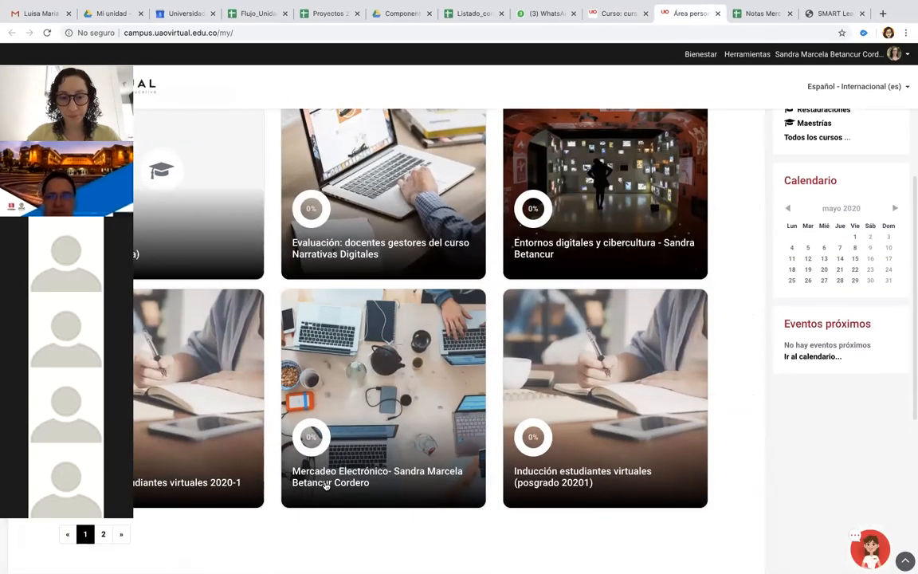
{"action": "left_click", "coordinate": [327, 481]}
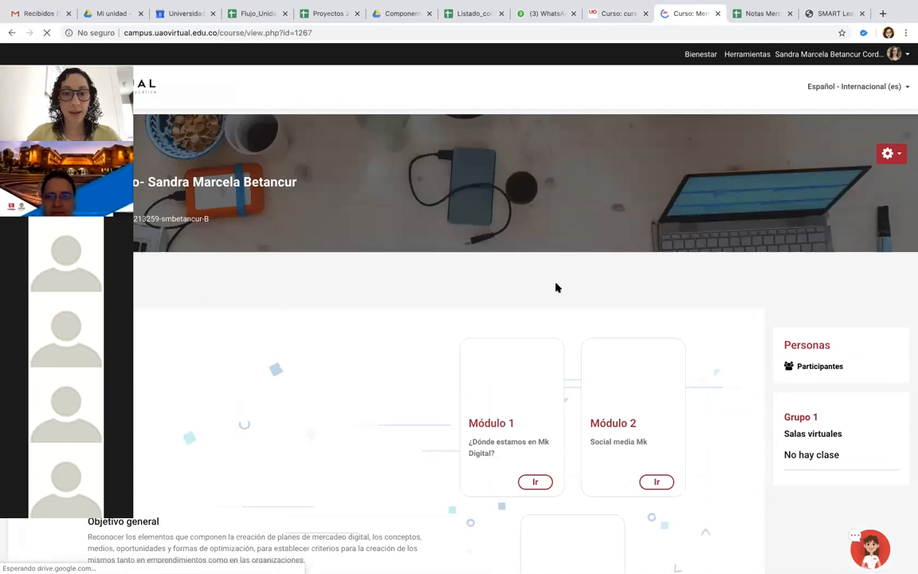
Look over the Mercadeo Electrónico course page, including its intro video, general objective and three module cards
{"action": "scroll", "coordinate": [556, 287], "scroll_direction": "down", "scroll_amount": 3}
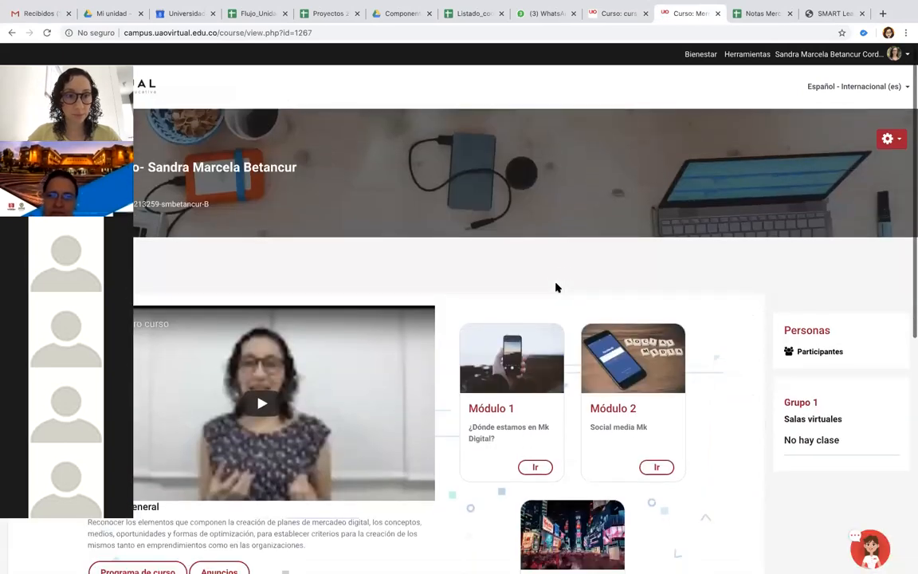
{"action": "scroll", "coordinate": [556, 288], "scroll_direction": "up", "scroll_amount": 1}
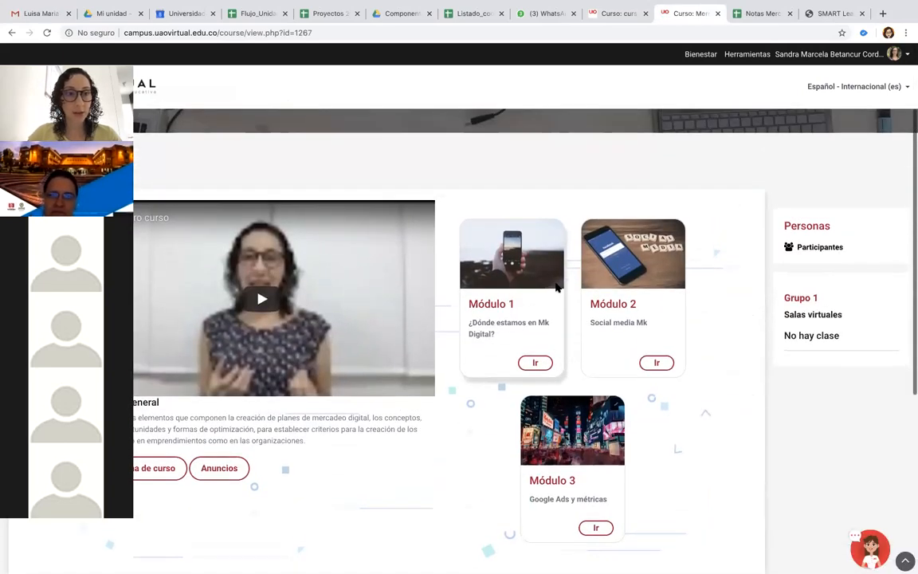
{"action": "scroll", "coordinate": [556, 288], "scroll_direction": "down", "scroll_amount": 1}
{"action": "scroll", "coordinate": [556, 287], "scroll_direction": "down", "scroll_amount": 2}
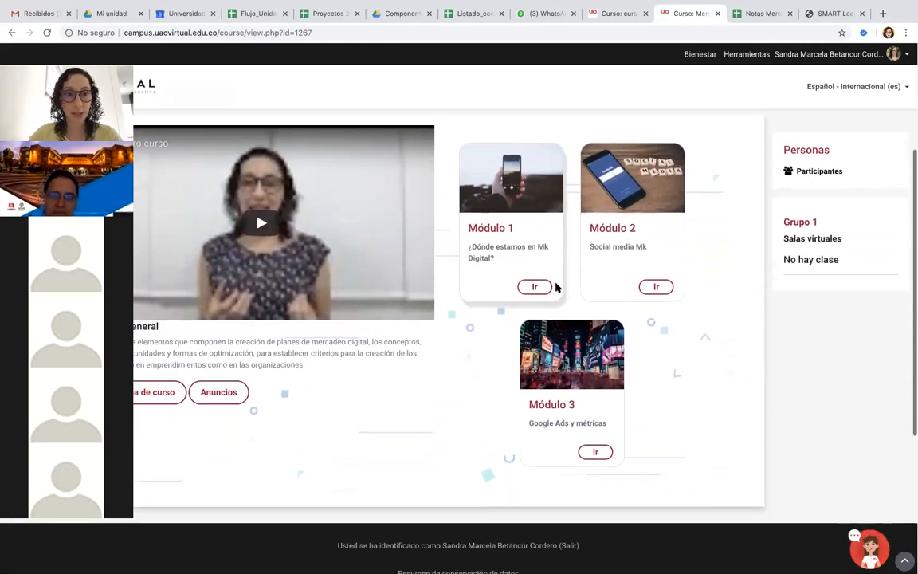
{"action": "scroll", "coordinate": [556, 288], "scroll_direction": "up", "scroll_amount": 5}
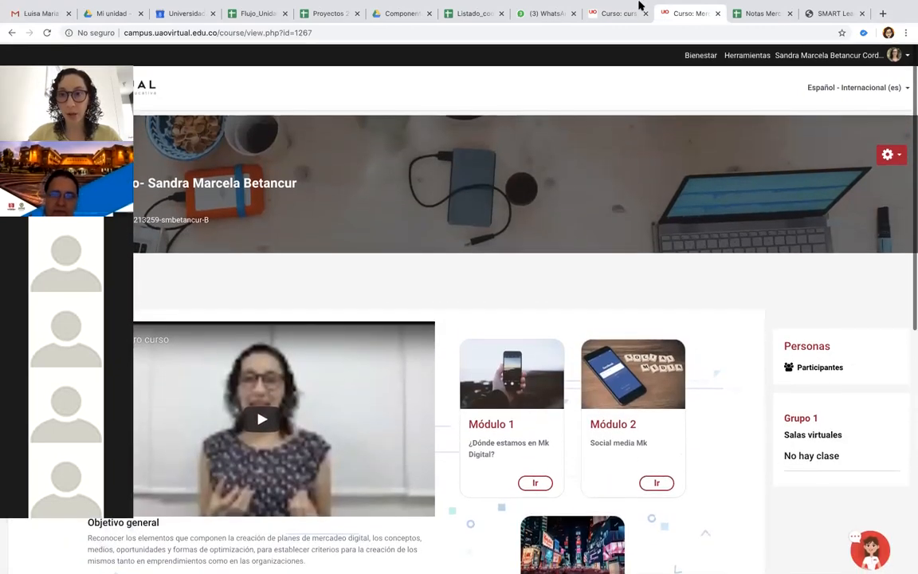
{"action": "scroll", "coordinate": [594, 199], "scroll_direction": "down", "scroll_amount": 3}
{"action": "scroll", "coordinate": [594, 199], "scroll_direction": "down", "scroll_amount": 1}
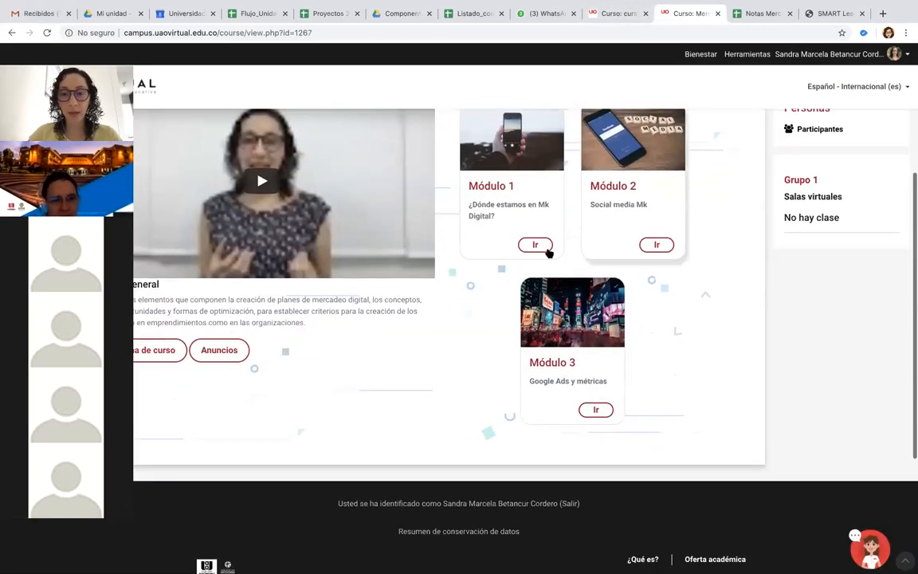
Return to the course "curso capacitación tic -1" and turn on its editing mode
{"action": "left_click", "coordinate": [628, 12]}
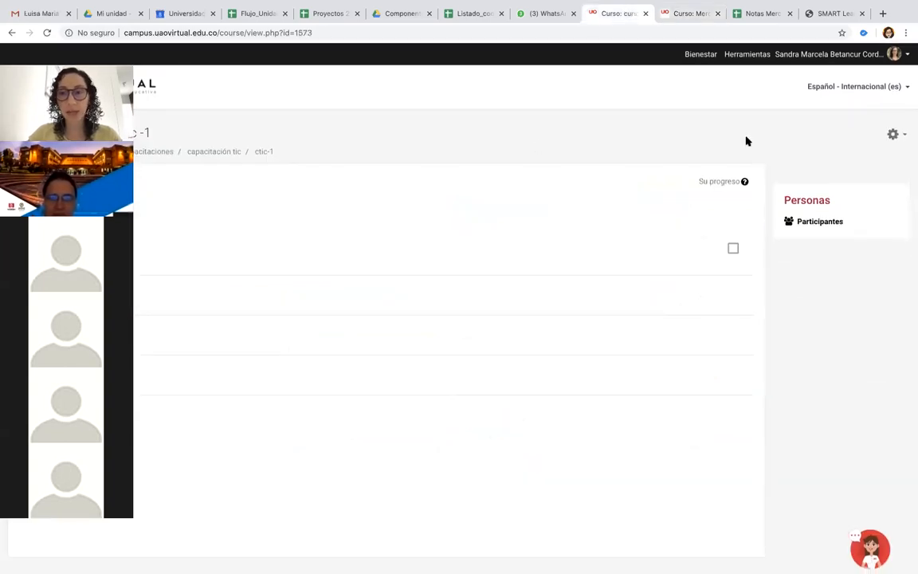
{"action": "left_click", "coordinate": [893, 136]}
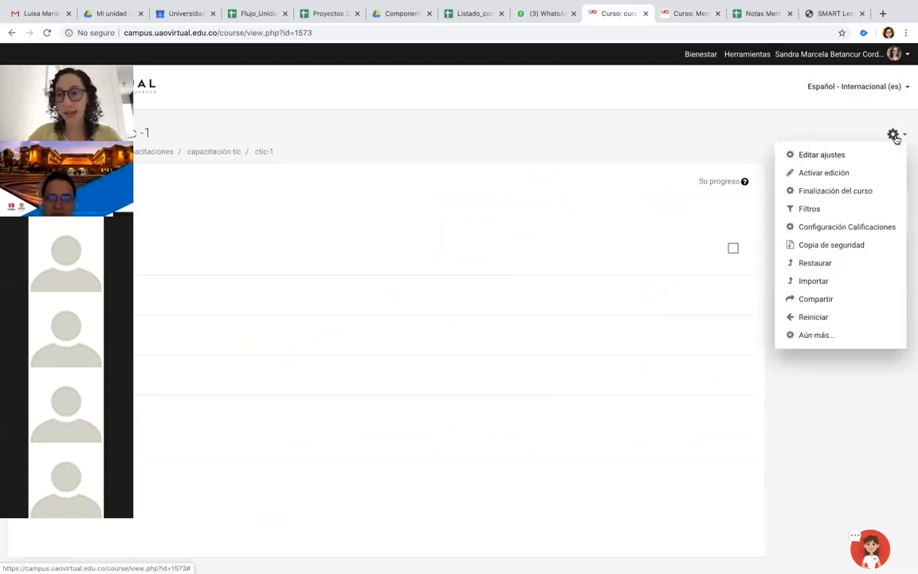
{"action": "left_click", "coordinate": [817, 175]}
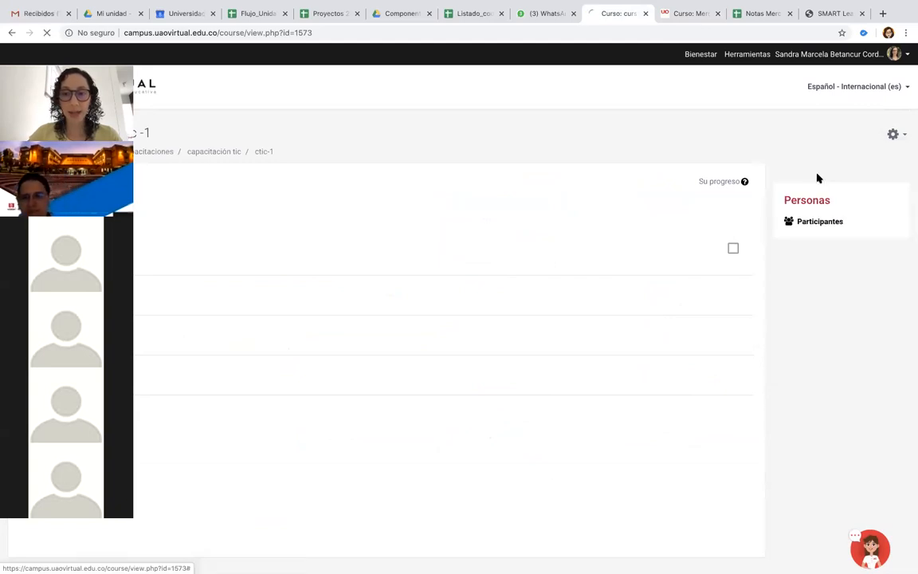
Turn on editing mode in the Mercadeo Electrónico course and review the resources and activities listed in its sections
{"action": "left_click", "coordinate": [676, 13]}
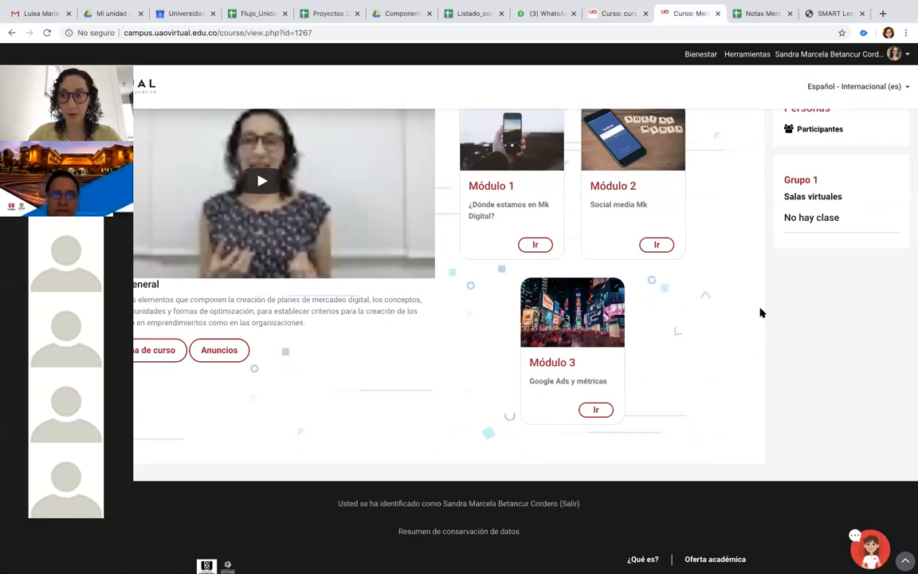
{"action": "scroll", "coordinate": [760, 312], "scroll_direction": "up", "scroll_amount": 3}
{"action": "left_click", "coordinate": [887, 153]}
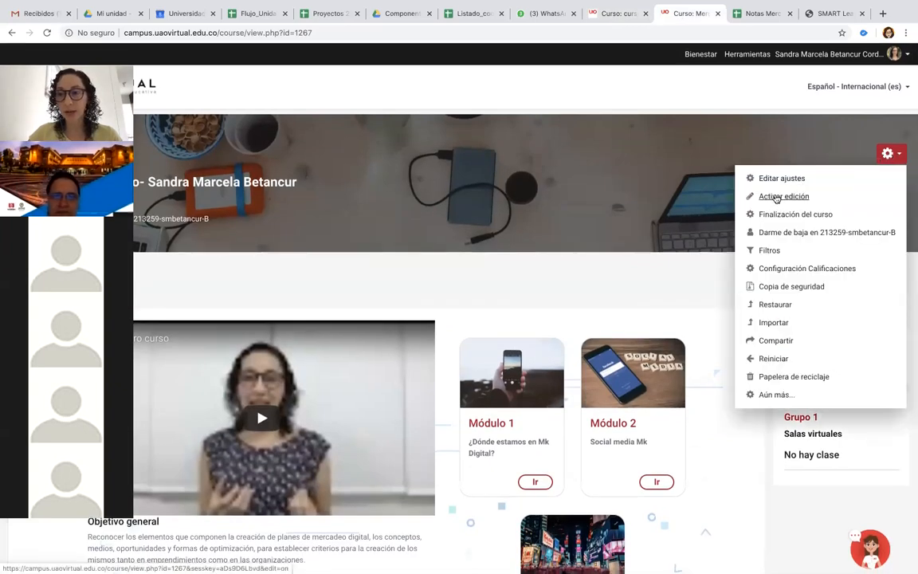
{"action": "left_click", "coordinate": [786, 196]}
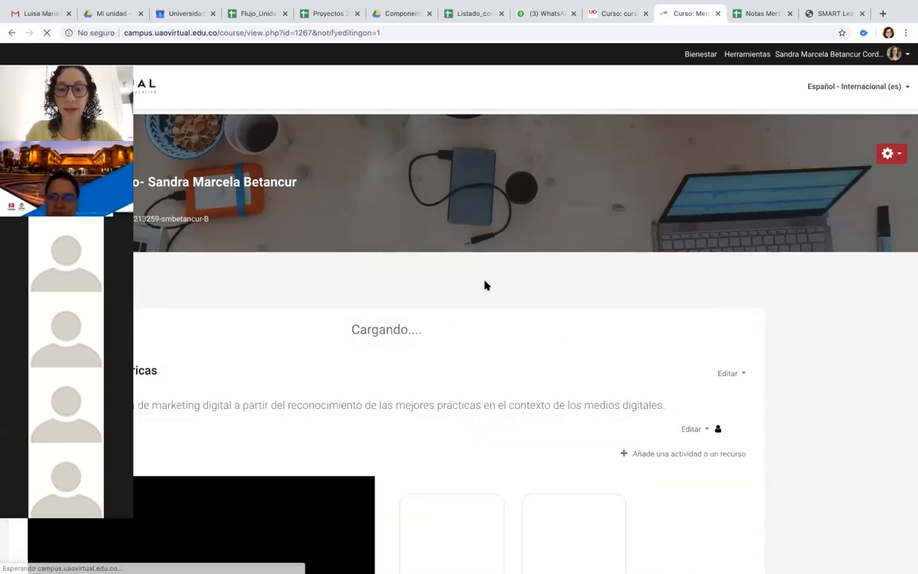
{"action": "scroll", "coordinate": [486, 284], "scroll_direction": "down", "scroll_amount": 6}
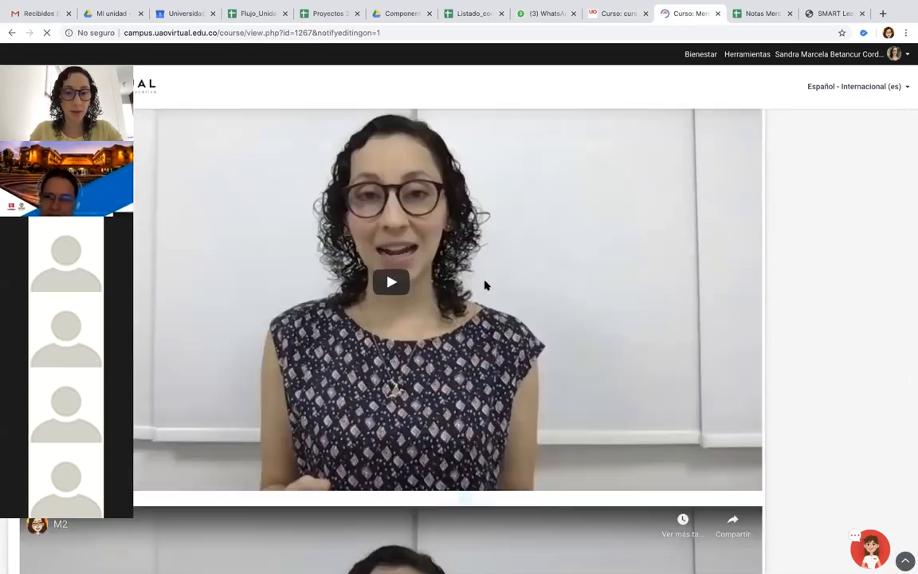
{"action": "scroll", "coordinate": [485, 285], "scroll_direction": "down", "scroll_amount": 4}
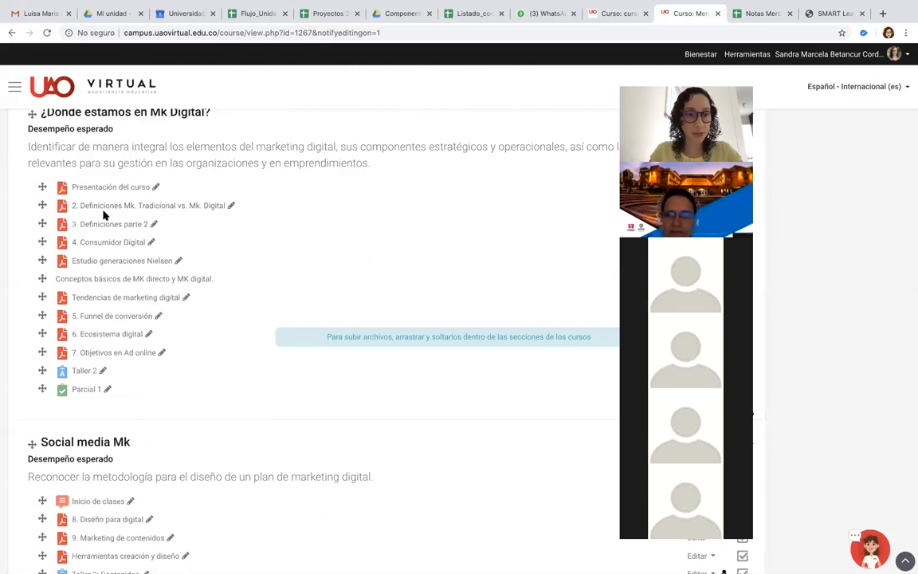
{"action": "scroll", "coordinate": [114, 326], "scroll_direction": "down", "scroll_amount": 5}
{"action": "scroll", "coordinate": [112, 324], "scroll_direction": "down", "scroll_amount": 3}
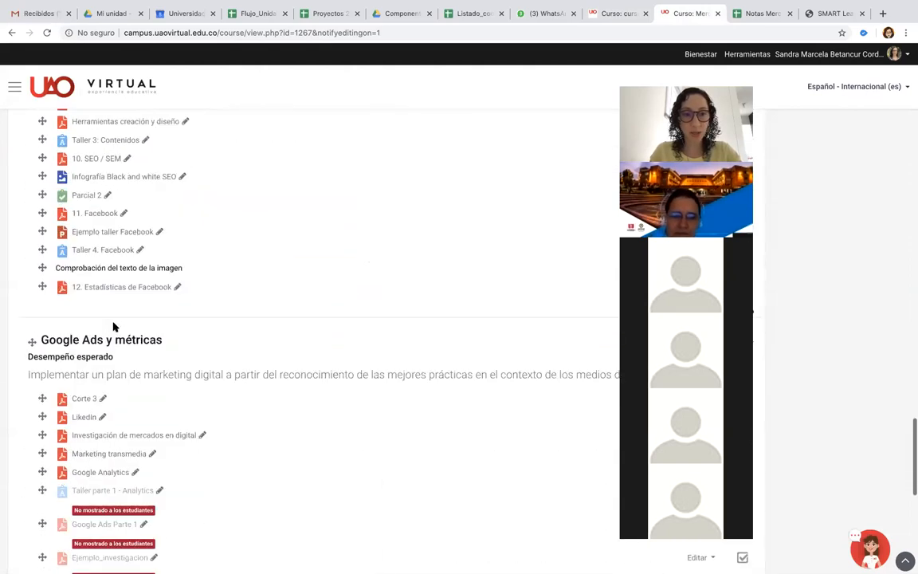
{"action": "scroll", "coordinate": [113, 323], "scroll_direction": "up", "scroll_amount": 10}
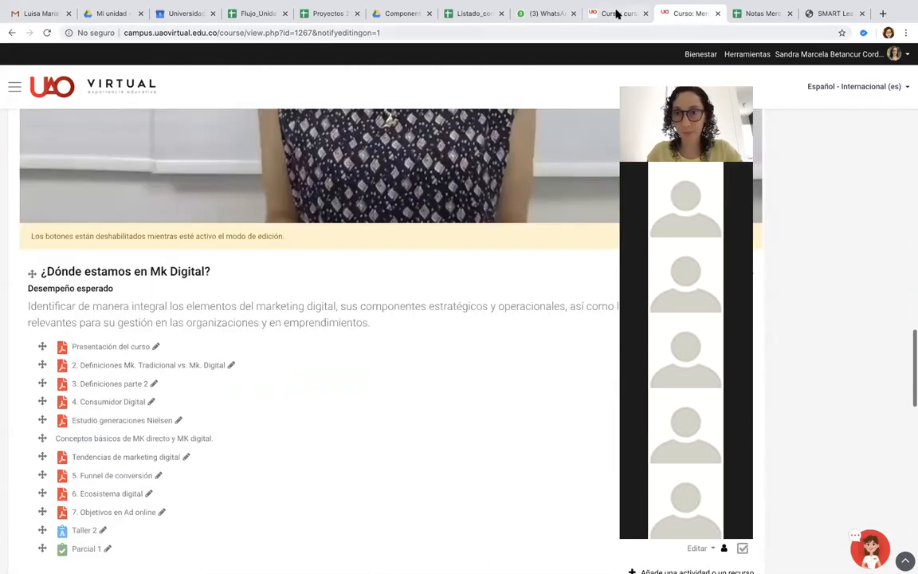
Add a Tarea activity to the general section of "curso capacitación tic -1", comparing its description with that of Taller
{"action": "left_click", "coordinate": [615, 13]}
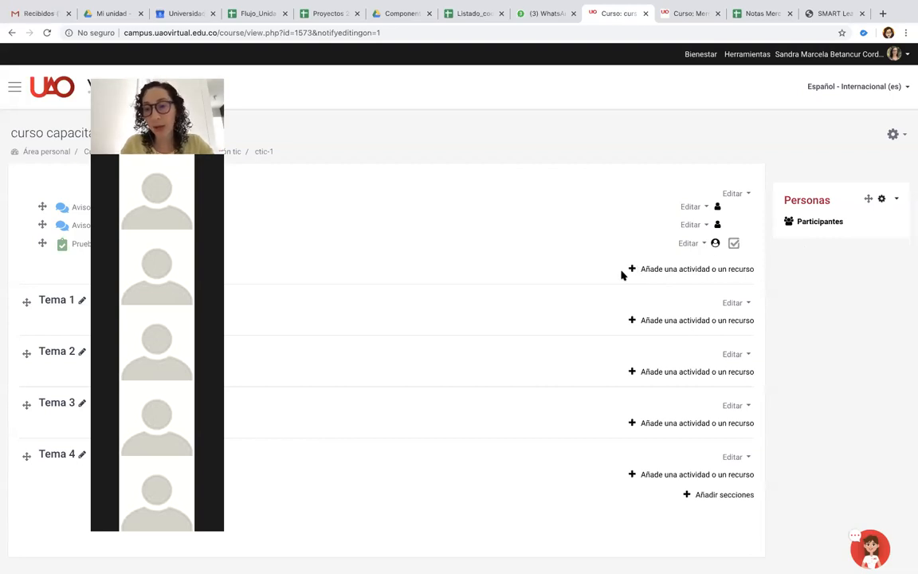
{"action": "left_click", "coordinate": [662, 270]}
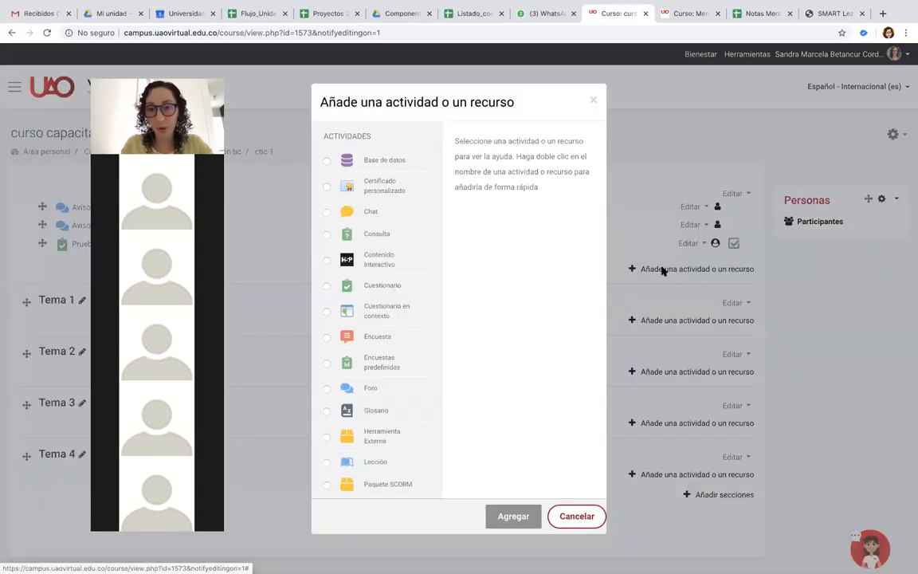
{"action": "scroll", "coordinate": [377, 380], "scroll_direction": "down", "scroll_amount": 3}
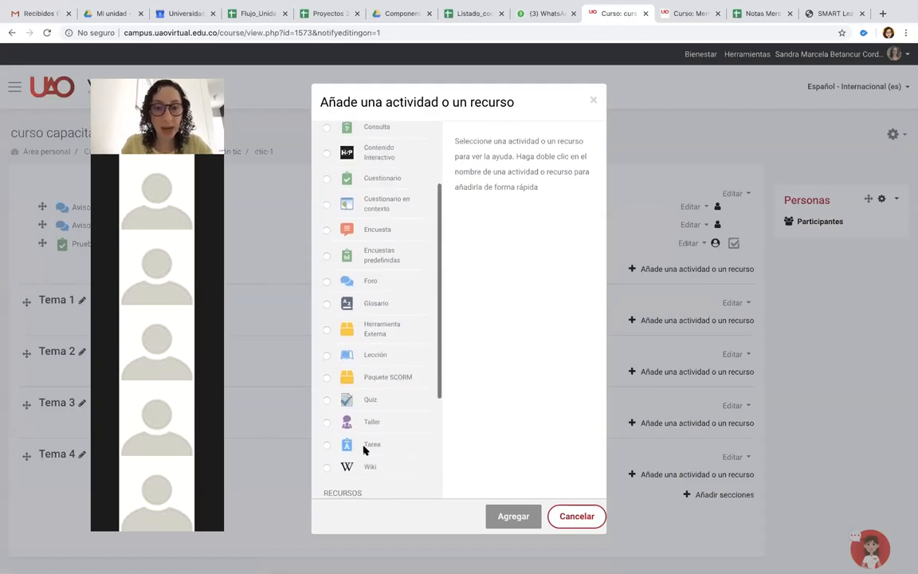
{"action": "left_click", "coordinate": [373, 444]}
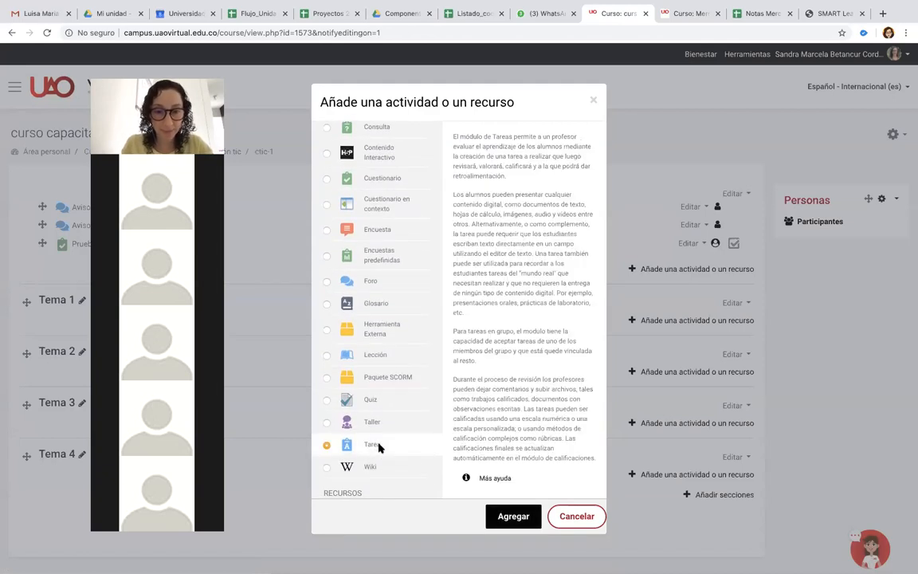
{"action": "scroll", "coordinate": [379, 447], "scroll_direction": "down", "scroll_amount": 1}
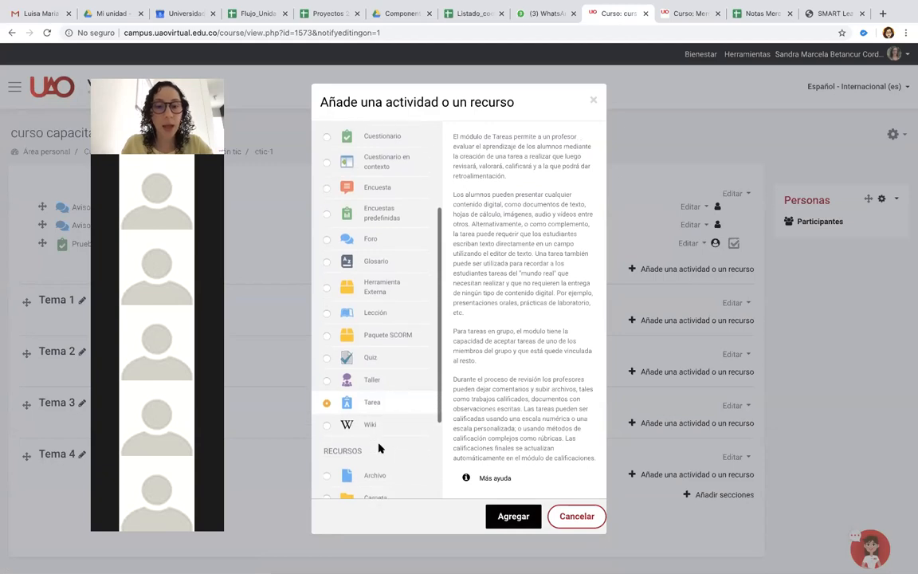
{"action": "left_click", "coordinate": [395, 376]}
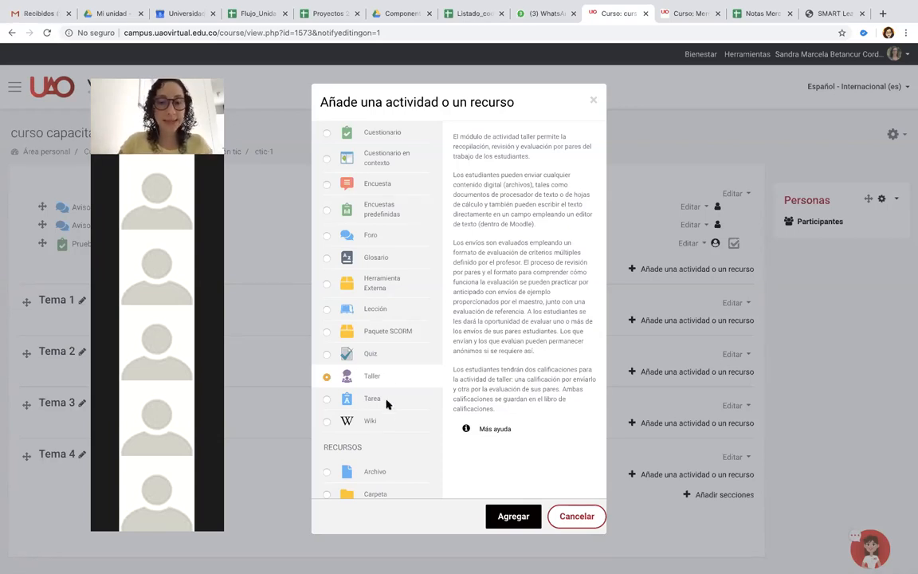
{"action": "left_click", "coordinate": [387, 402]}
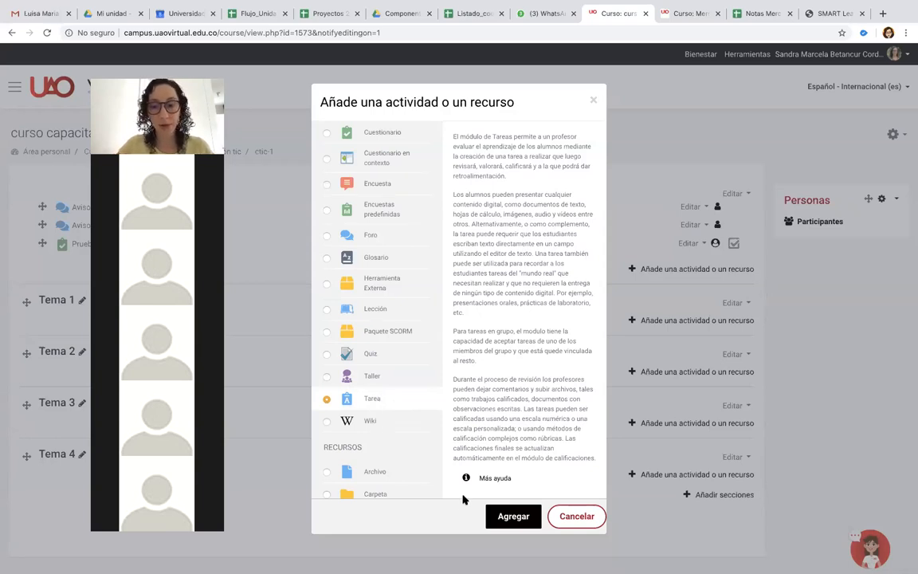
{"action": "left_click", "coordinate": [513, 517]}
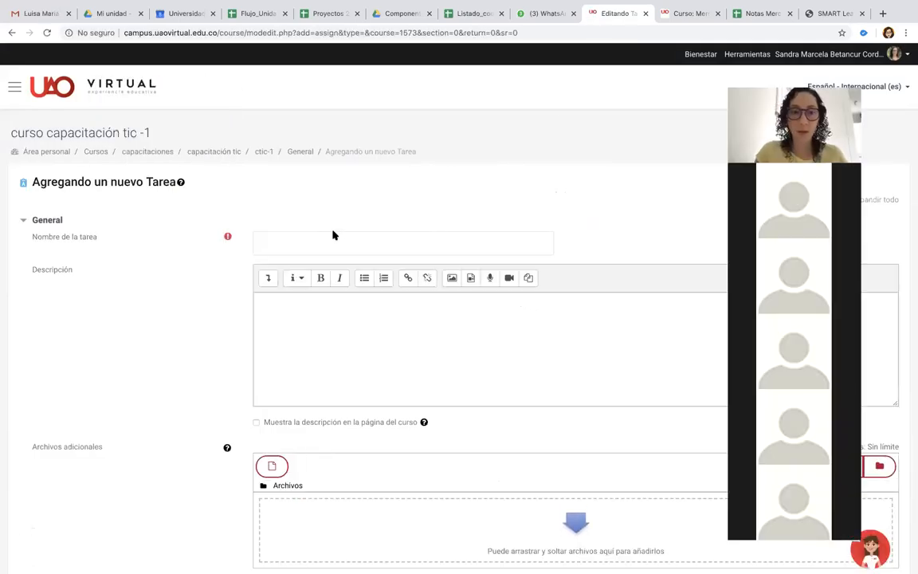
Name the new task "Entrega prueba 1" and go to its description and additional files fields
{"action": "scroll", "coordinate": [324, 231], "scroll_direction": "down", "scroll_amount": 5}
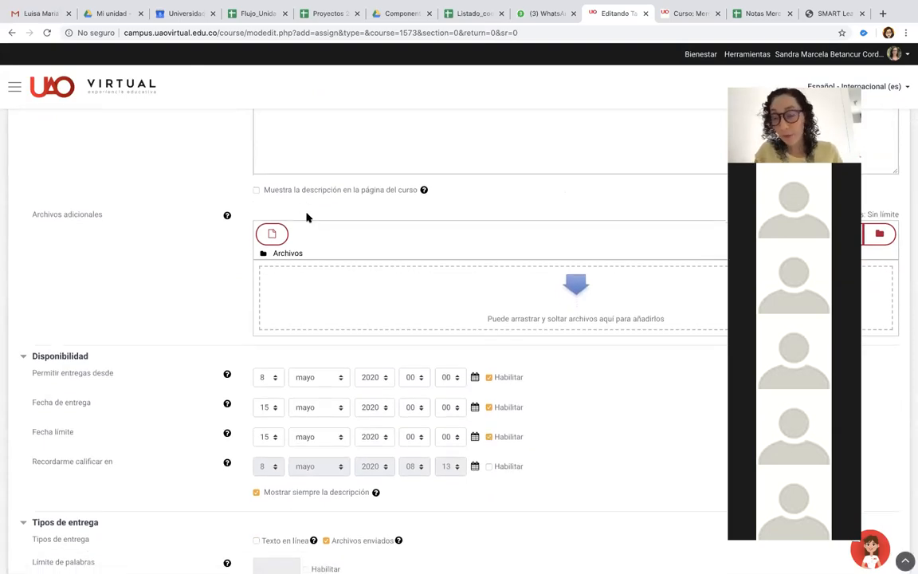
{"action": "scroll", "coordinate": [346, 215], "scroll_direction": "up", "scroll_amount": 3}
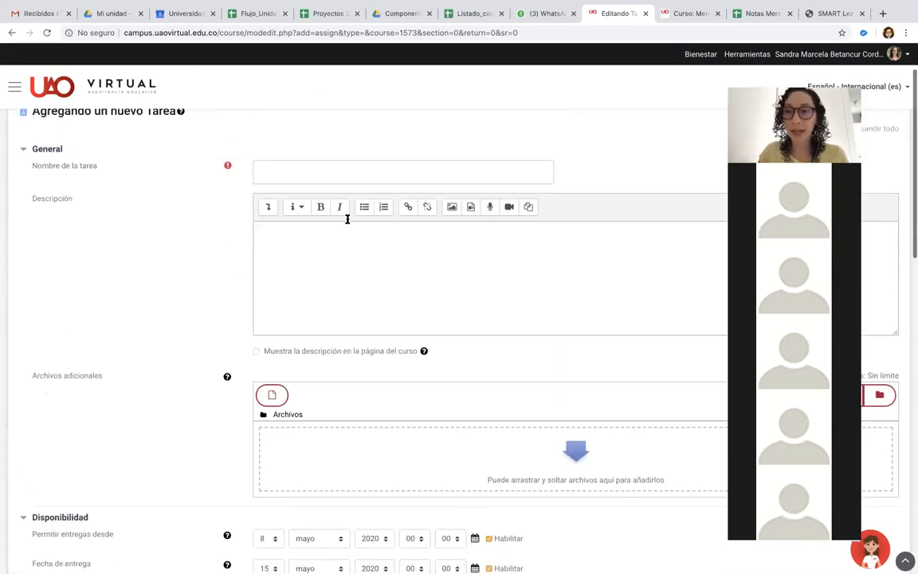
{"action": "scroll", "coordinate": [340, 236], "scroll_direction": "up", "scroll_amount": 2}
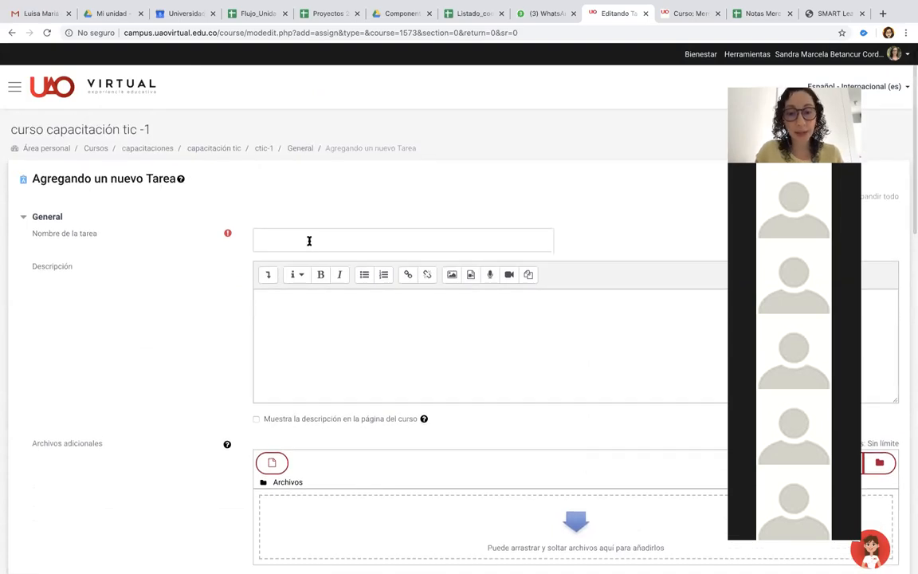
{"action": "left_click", "coordinate": [281, 238]}
{"action": "type", "text": "Entrega"}
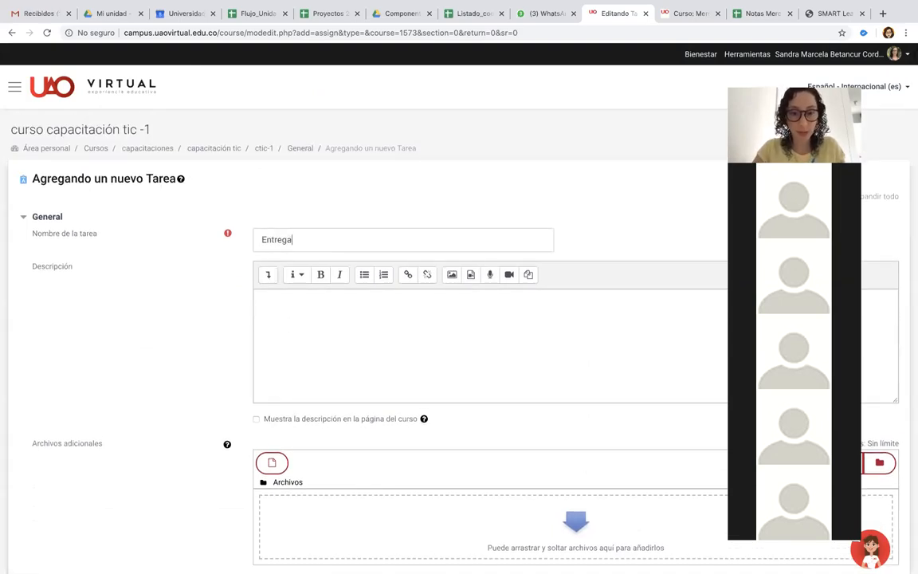
{"action": "type", "text": " prueba 1"}
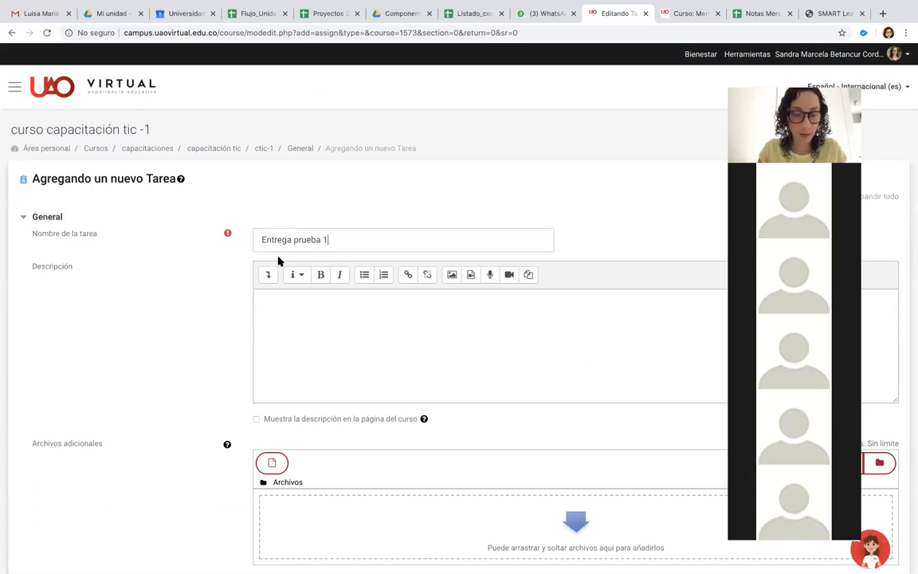
{"action": "left_click", "coordinate": [277, 298]}
{"action": "scroll", "coordinate": [317, 295], "scroll_direction": "down", "scroll_amount": 1}
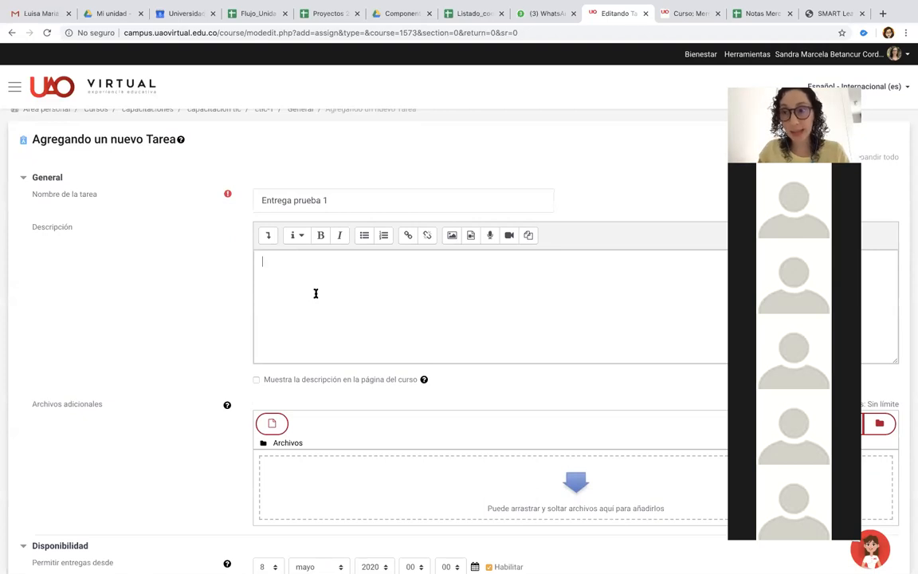
{"action": "scroll", "coordinate": [314, 314], "scroll_direction": "down", "scroll_amount": 2}
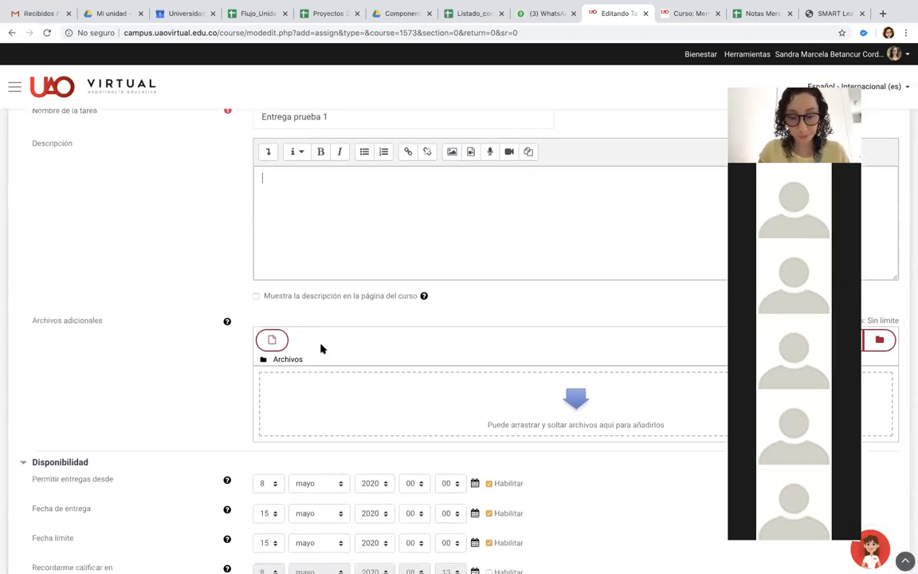
Enter "Ejercicio de prueba capacitación a docentes." as the description of the task
{"action": "scroll", "coordinate": [320, 348], "scroll_direction": "down", "scroll_amount": 2}
{"action": "scroll", "coordinate": [321, 348], "scroll_direction": "down", "scroll_amount": 3}
{"action": "scroll", "coordinate": [320, 348], "scroll_direction": "up", "scroll_amount": 1}
{"action": "scroll", "coordinate": [320, 348], "scroll_direction": "up", "scroll_amount": 5}
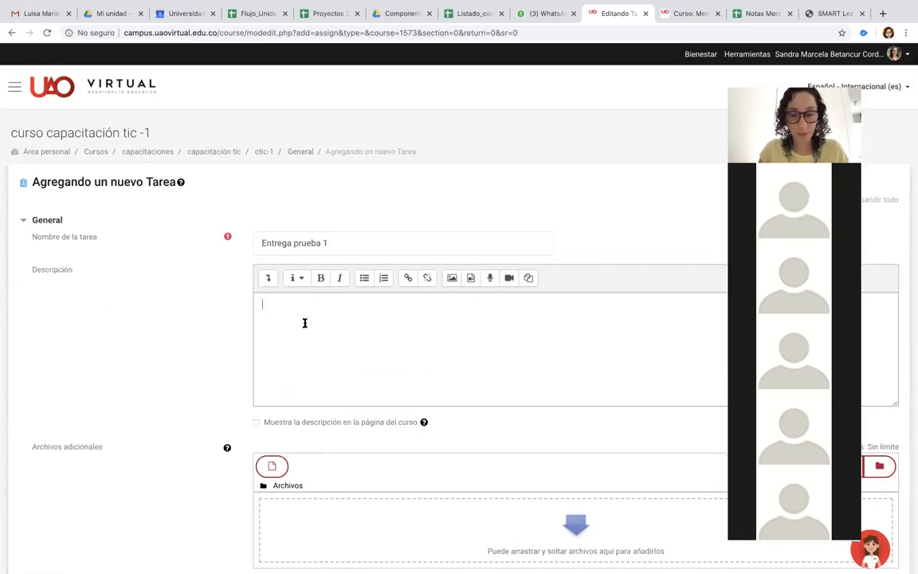
{"action": "type", "text": "cicio de prueba capacitación a docentes."}
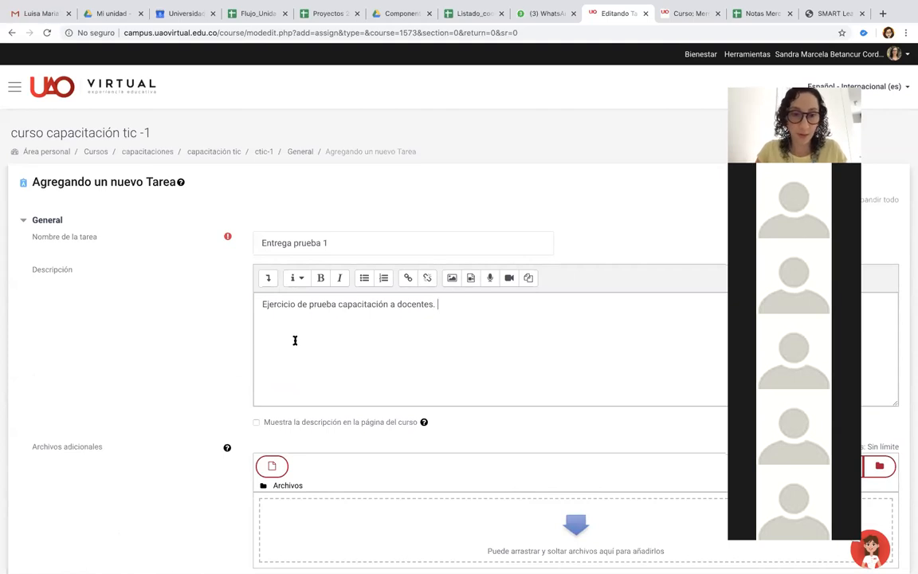
Set the hour of "Permitir entregas desde" to 08 in the Disponibilidad settings
{"action": "scroll", "coordinate": [293, 340], "scroll_direction": "down", "scroll_amount": 5}
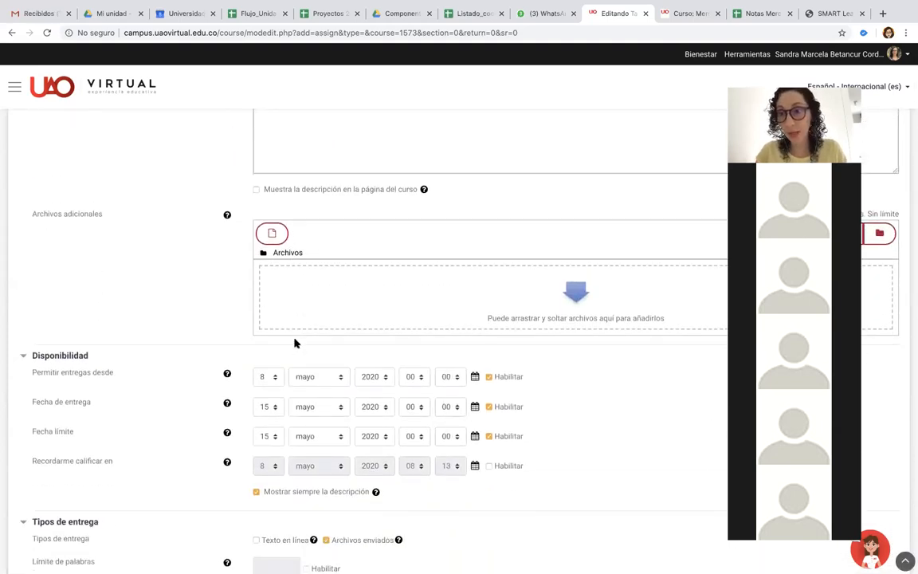
{"action": "scroll", "coordinate": [294, 343], "scroll_direction": "down", "scroll_amount": 2}
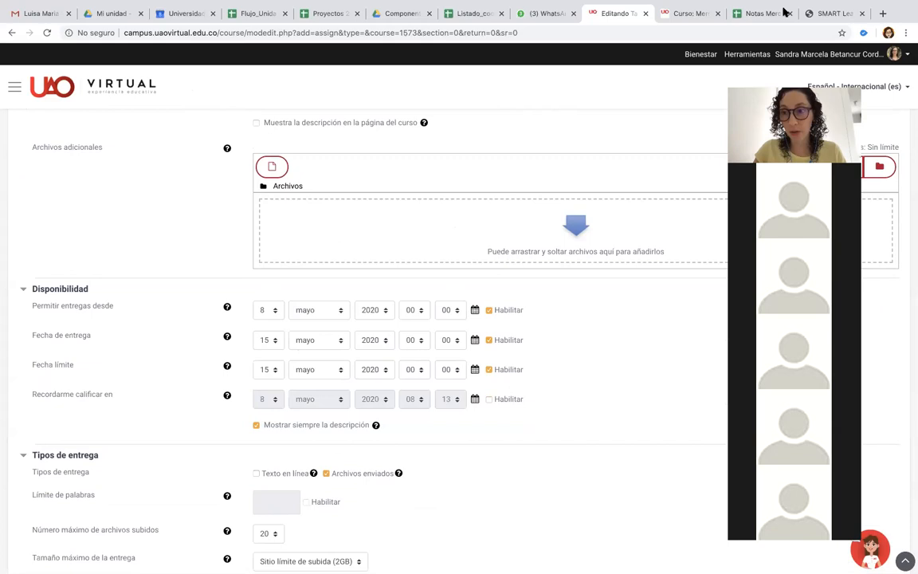
{"action": "scroll", "coordinate": [288, 254], "scroll_direction": "down", "scroll_amount": 2}
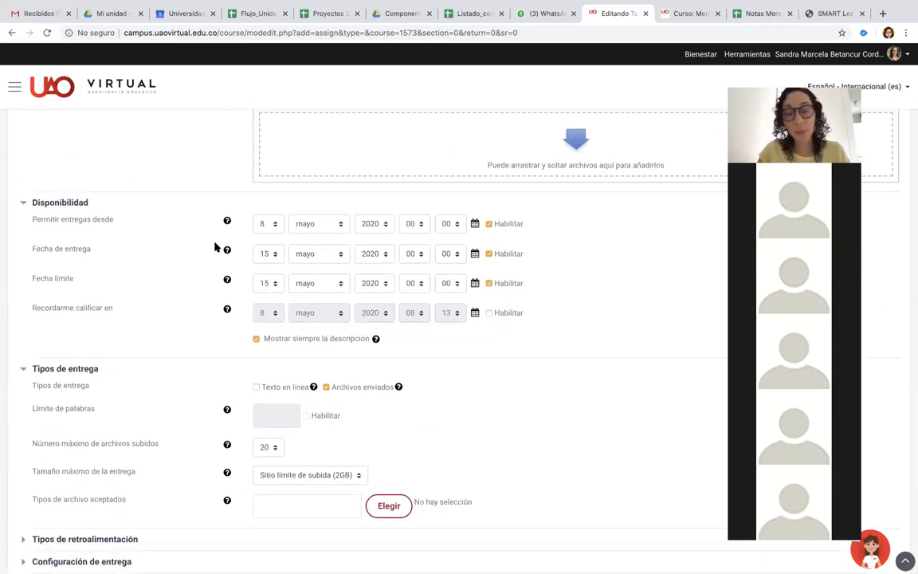
{"action": "scroll", "coordinate": [215, 247], "scroll_direction": "down", "scroll_amount": 1}
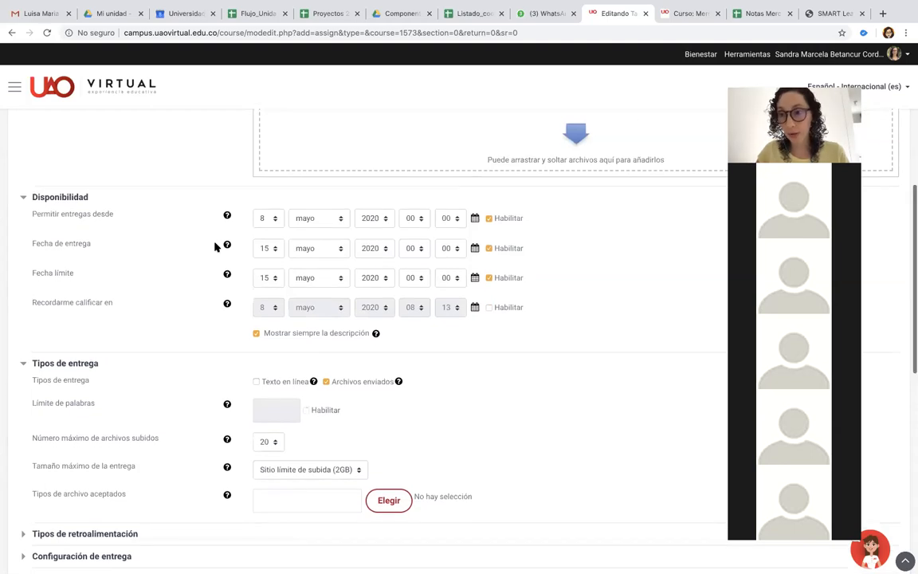
{"action": "scroll", "coordinate": [214, 247], "scroll_direction": "down", "scroll_amount": 1}
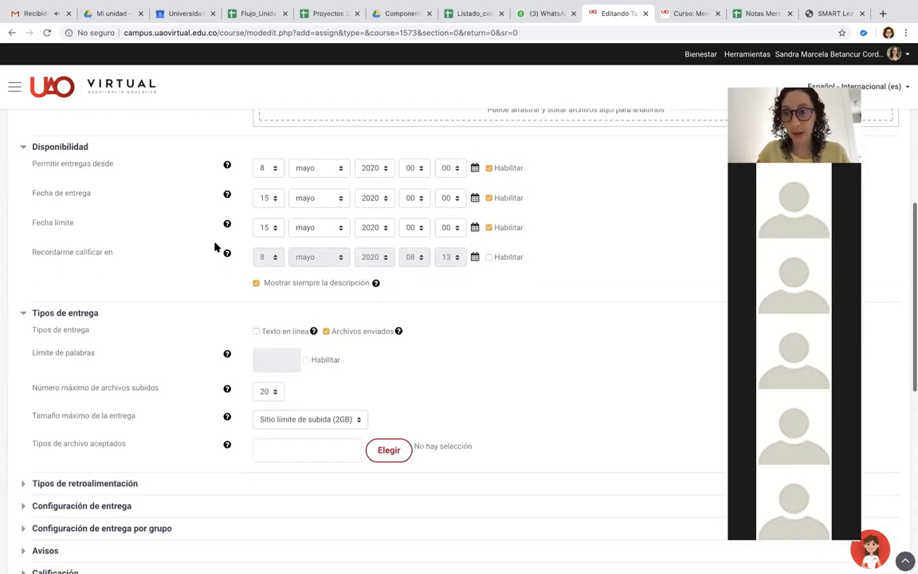
{"action": "scroll", "coordinate": [214, 247], "scroll_direction": "up", "scroll_amount": 1}
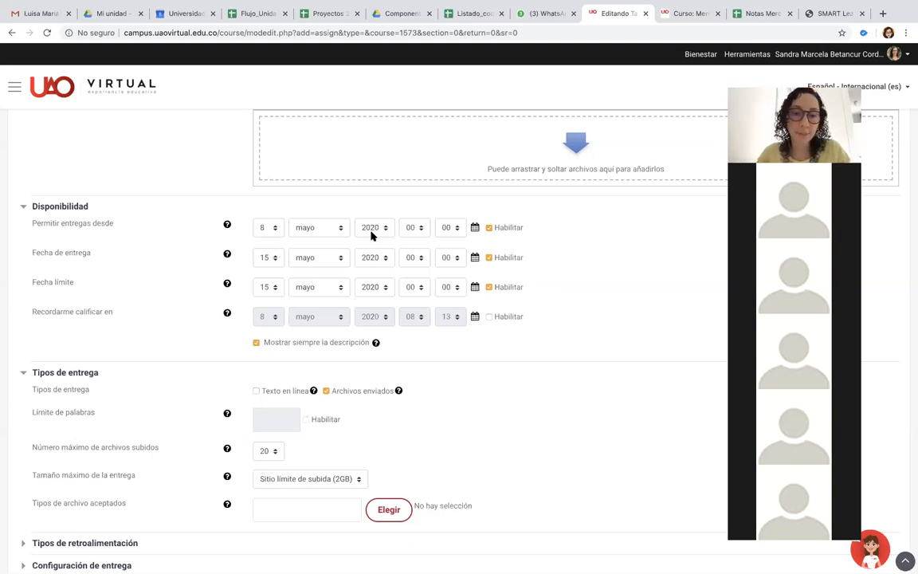
{"action": "left_click", "coordinate": [411, 231]}
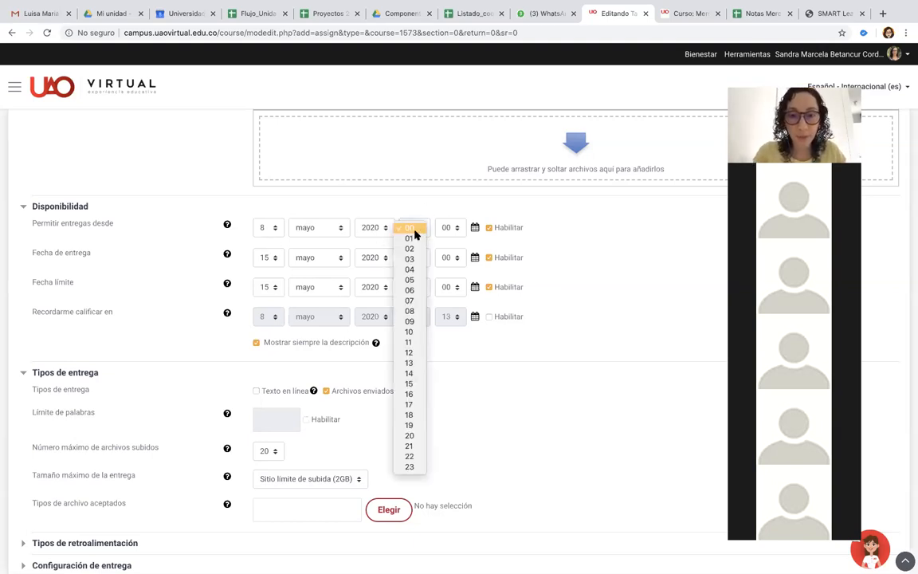
{"action": "left_click", "coordinate": [411, 312]}
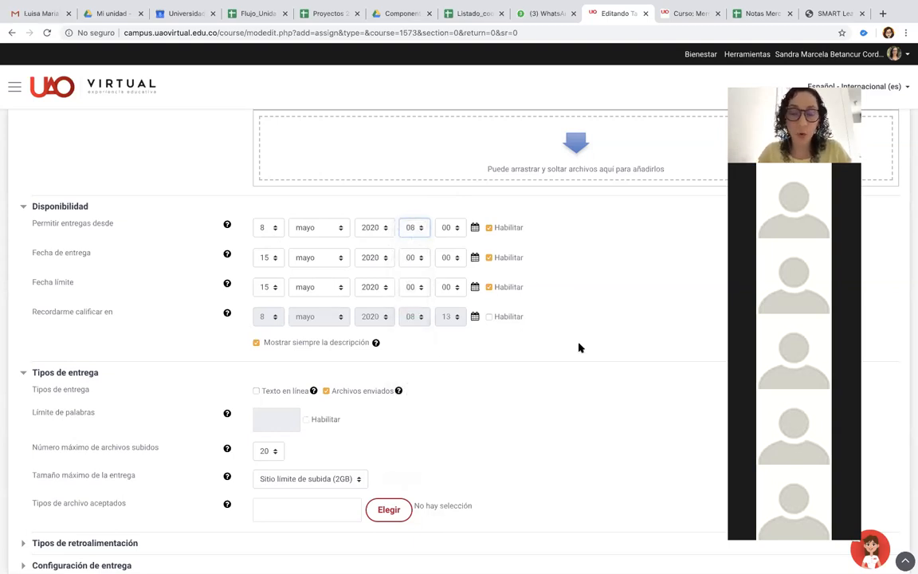
Set "Fecha de entrega" to day 12 at 23:59
{"action": "left_click", "coordinate": [269, 258]}
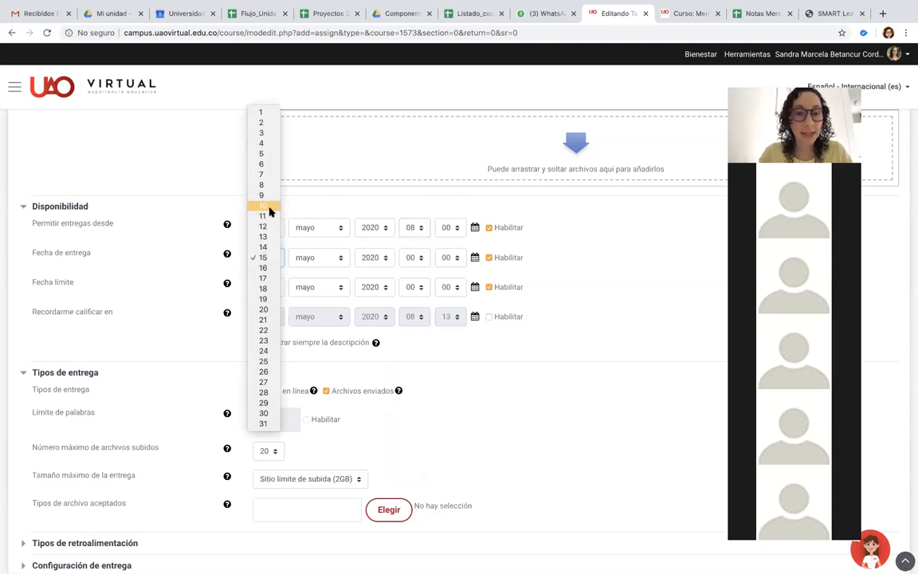
{"action": "left_click", "coordinate": [269, 228]}
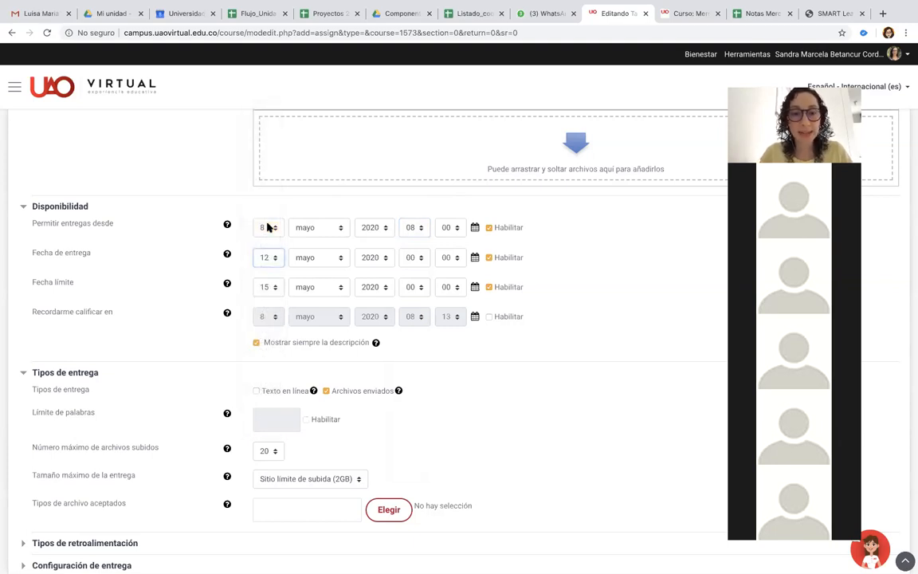
{"action": "left_click", "coordinate": [413, 258]}
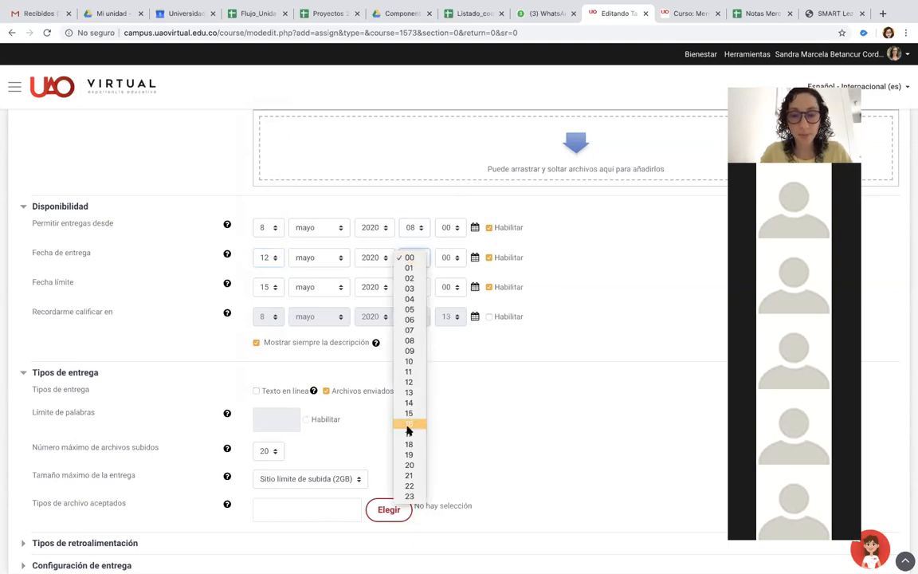
{"action": "left_click", "coordinate": [409, 497]}
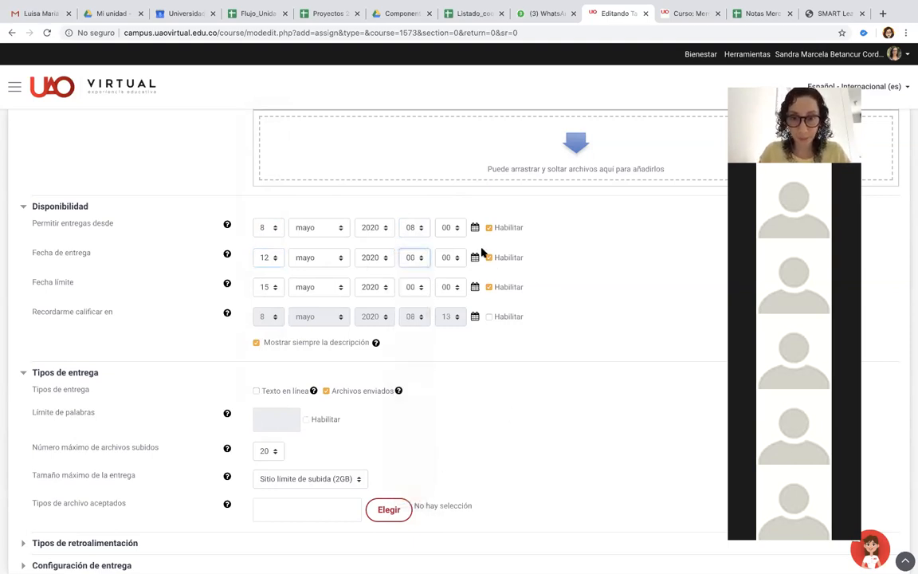
{"action": "left_click", "coordinate": [453, 259]}
{"action": "scroll", "coordinate": [444, 538], "scroll_direction": "down", "scroll_amount": 5}
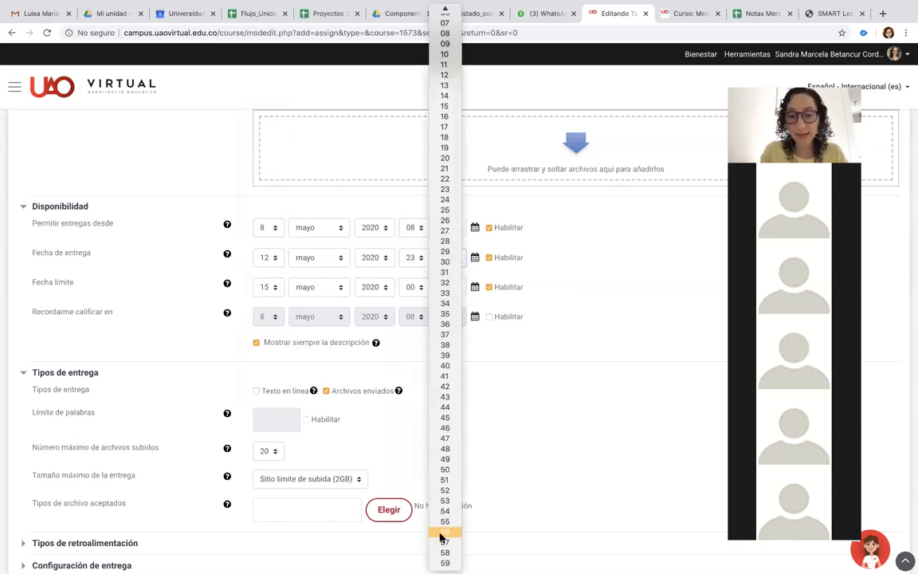
{"action": "left_click", "coordinate": [444, 553]}
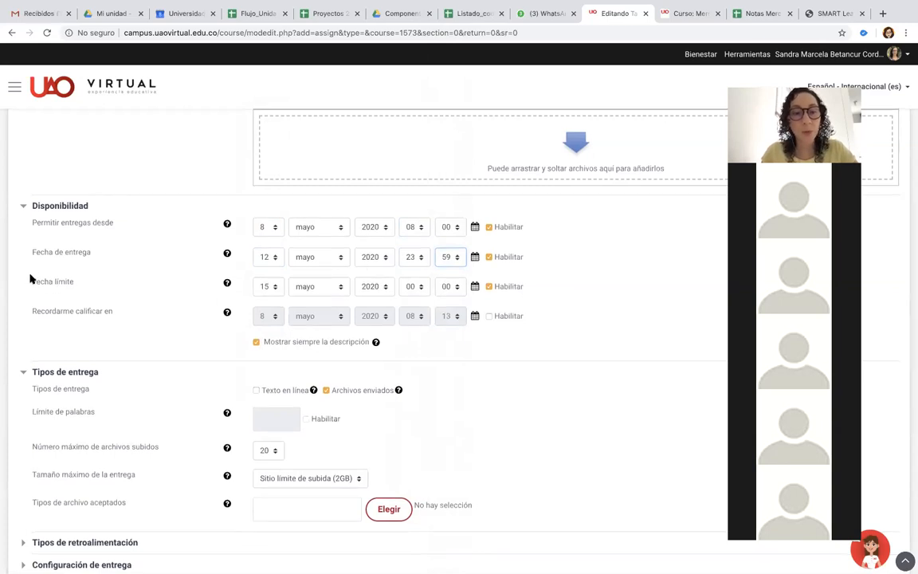
Disable "Fecha límite" and enable it again
{"action": "scroll", "coordinate": [491, 291], "scroll_direction": "down", "scroll_amount": 1}
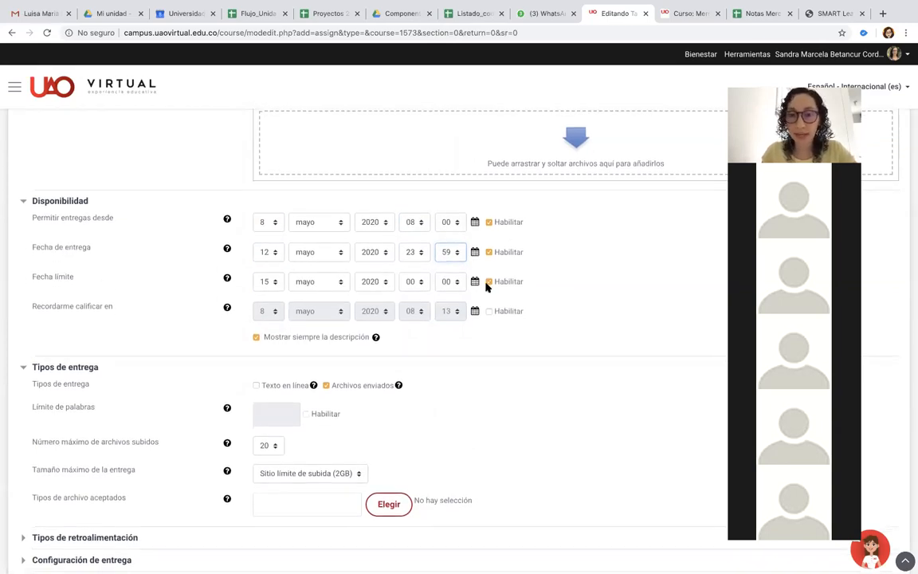
{"action": "scroll", "coordinate": [489, 284], "scroll_direction": "down", "scroll_amount": 1}
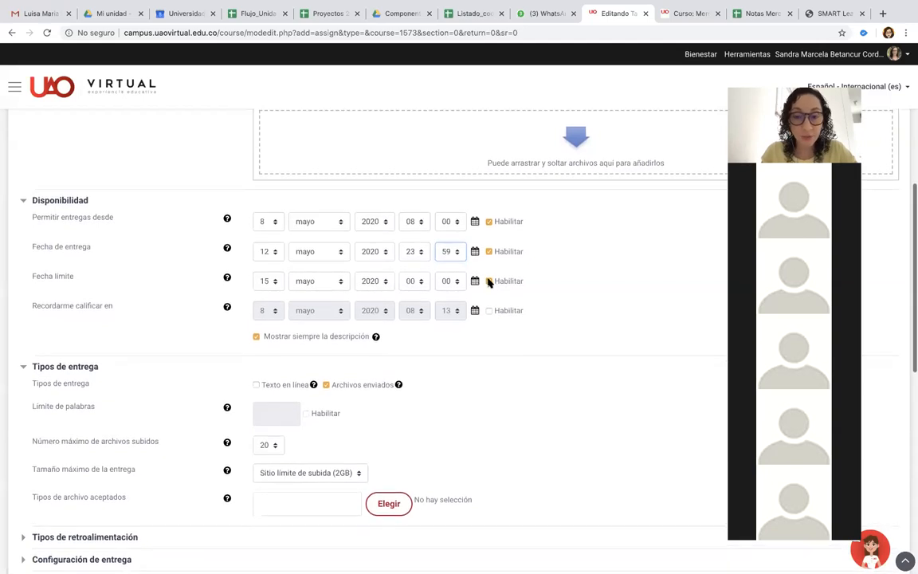
{"action": "left_click", "coordinate": [489, 280]}
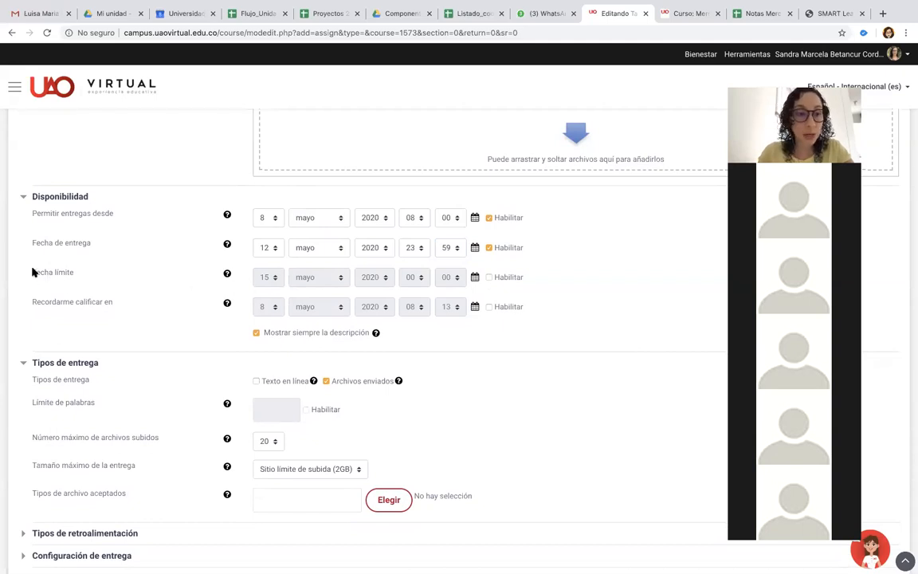
{"action": "left_click", "coordinate": [489, 278]}
Set "Fecha límite" to day 12 at 23:59, matching the delivery date
{"action": "left_click", "coordinate": [256, 280]}
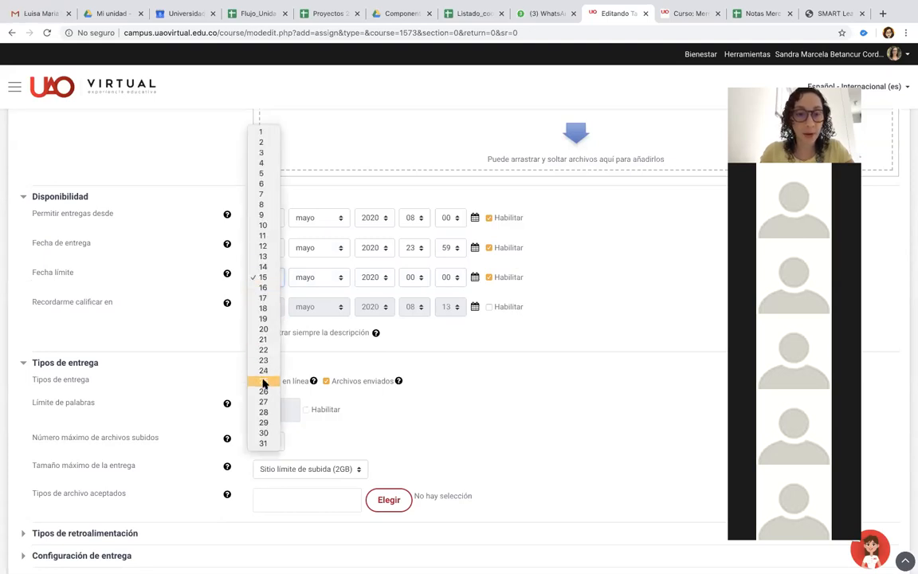
{"action": "left_click", "coordinate": [264, 246]}
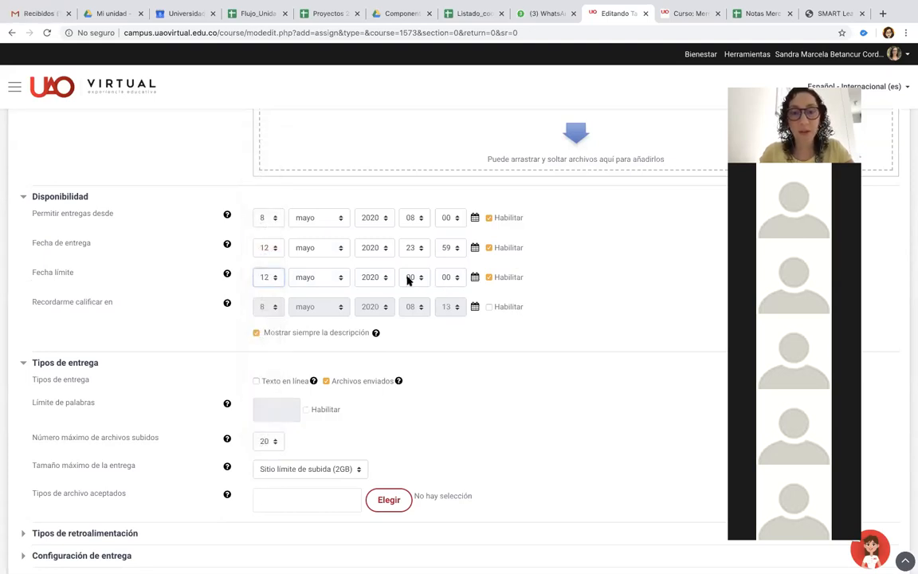
{"action": "left_click", "coordinate": [409, 278]}
{"action": "left_click", "coordinate": [409, 516]}
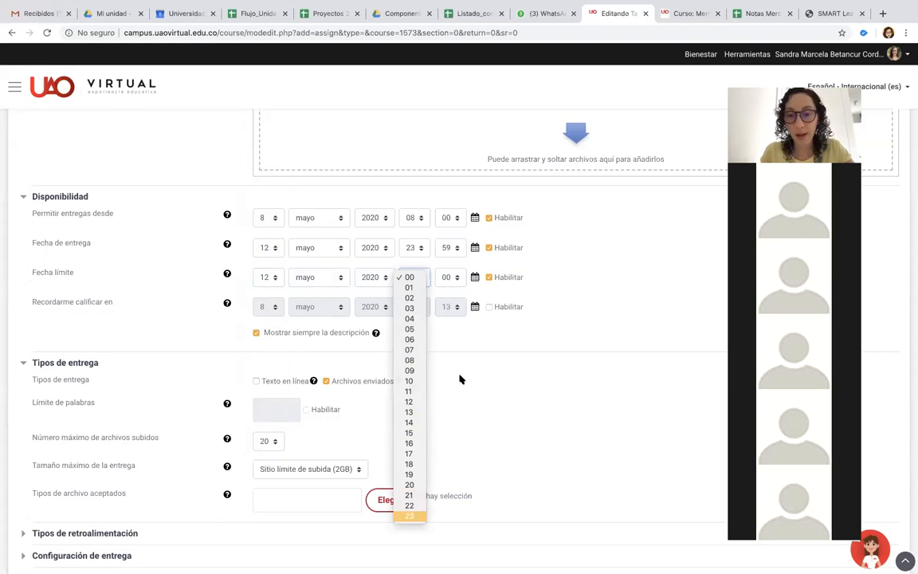
{"action": "left_click", "coordinate": [452, 277]}
{"action": "scroll", "coordinate": [440, 538], "scroll_direction": "down", "scroll_amount": 10}
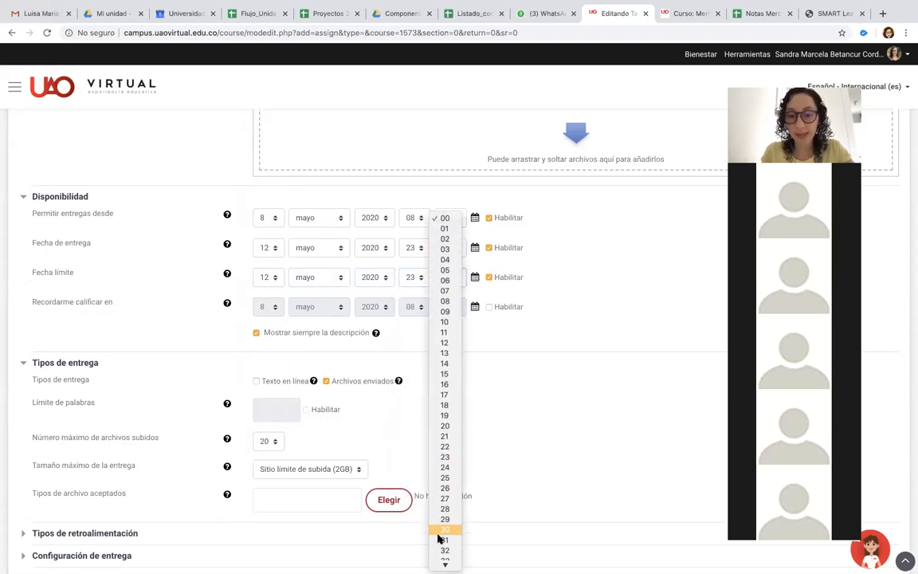
{"action": "left_click", "coordinate": [445, 562]}
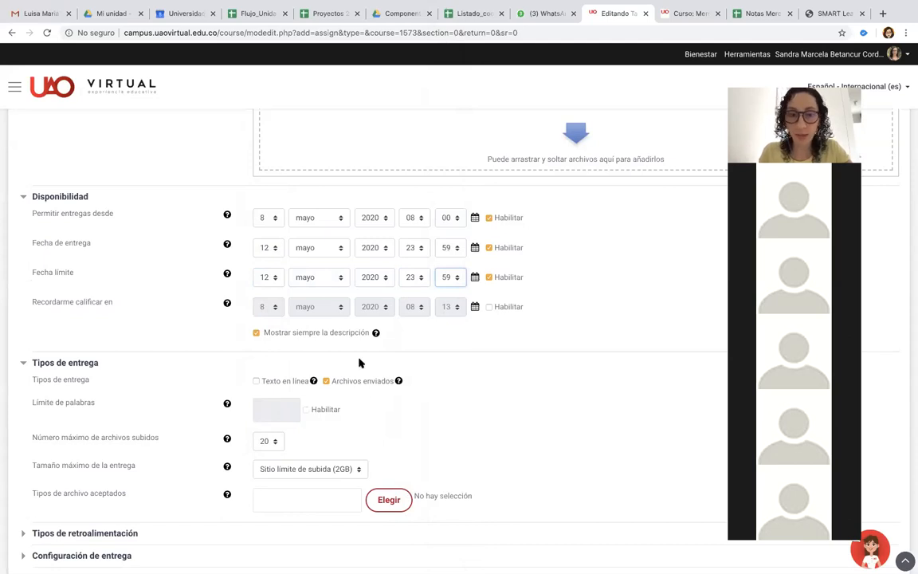
Review the Disponibilidad and Tipos de entrega settings and read the help for "Recordarme calificar en"
{"action": "scroll", "coordinate": [354, 368], "scroll_direction": "down", "scroll_amount": 1}
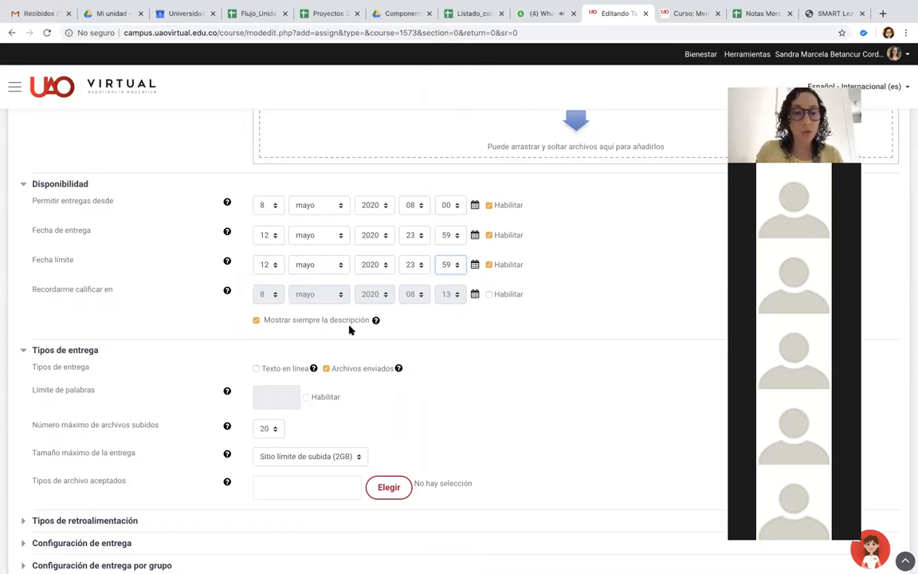
{"action": "scroll", "coordinate": [348, 328], "scroll_direction": "down", "scroll_amount": 2}
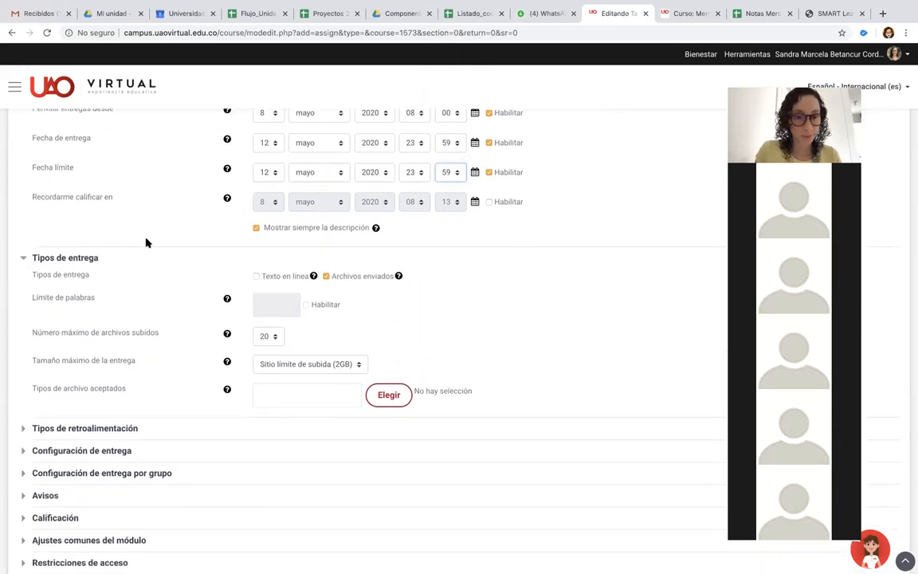
{"action": "scroll", "coordinate": [127, 262], "scroll_direction": "down", "scroll_amount": 1}
{"action": "scroll", "coordinate": [127, 262], "scroll_direction": "down", "scroll_amount": 1}
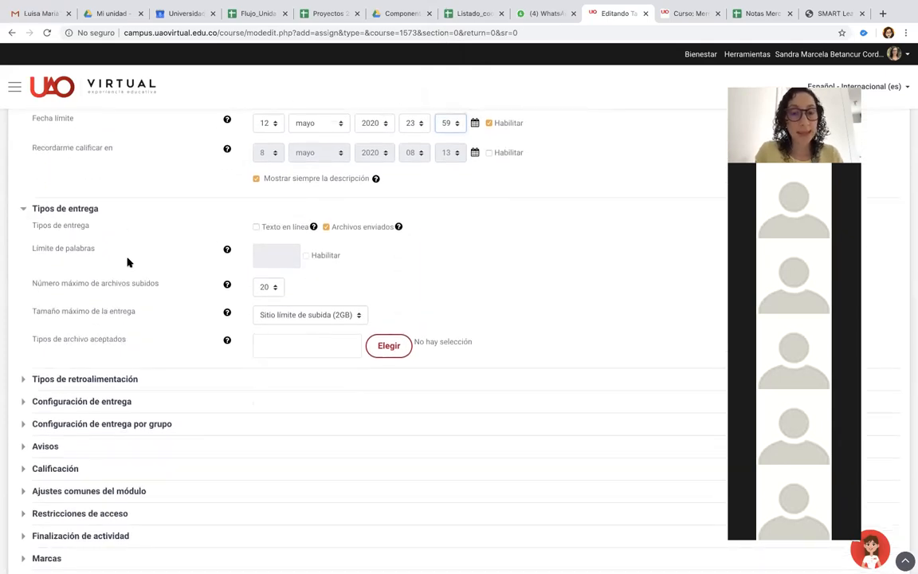
{"action": "scroll", "coordinate": [128, 263], "scroll_direction": "down", "scroll_amount": 1}
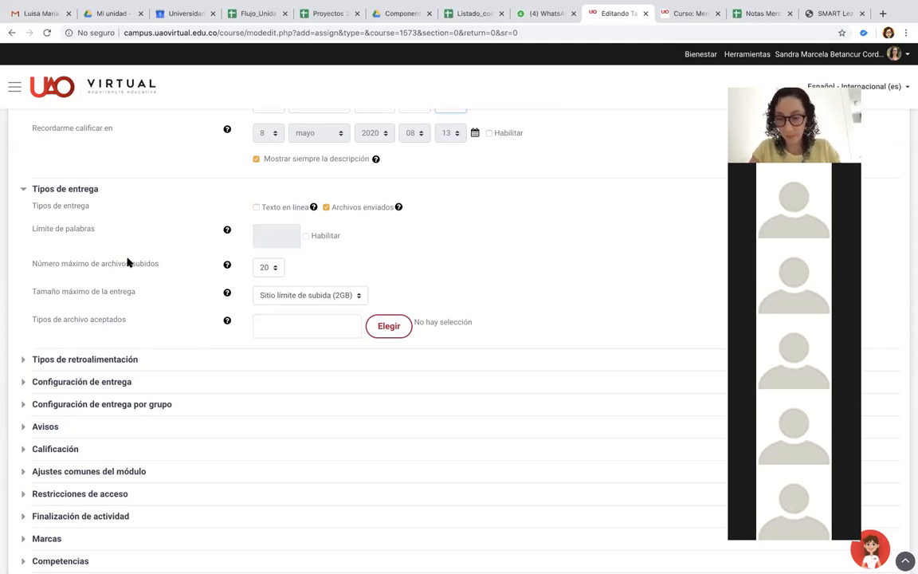
{"action": "key", "text": "XF86AudioLowerVolume"}
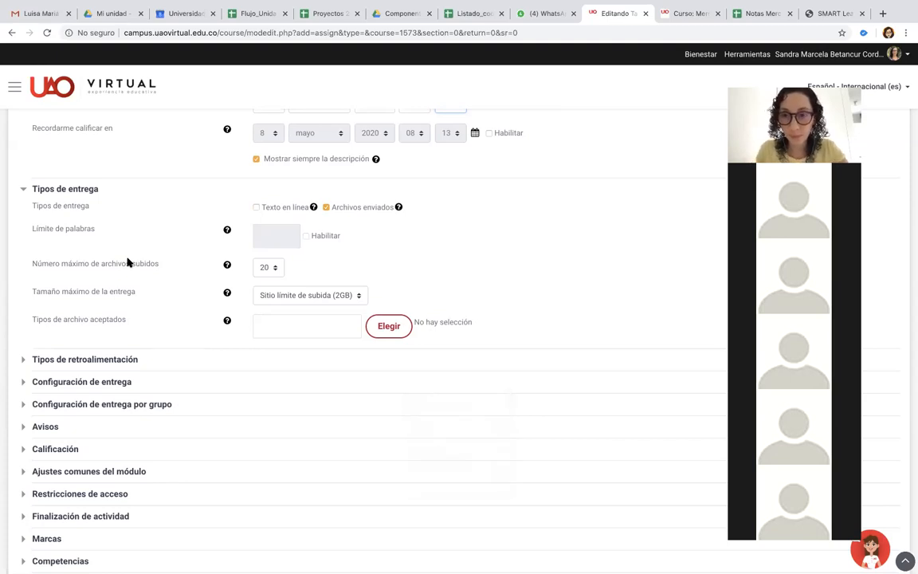
{"action": "scroll", "coordinate": [430, 207], "scroll_direction": "up", "scroll_amount": 4}
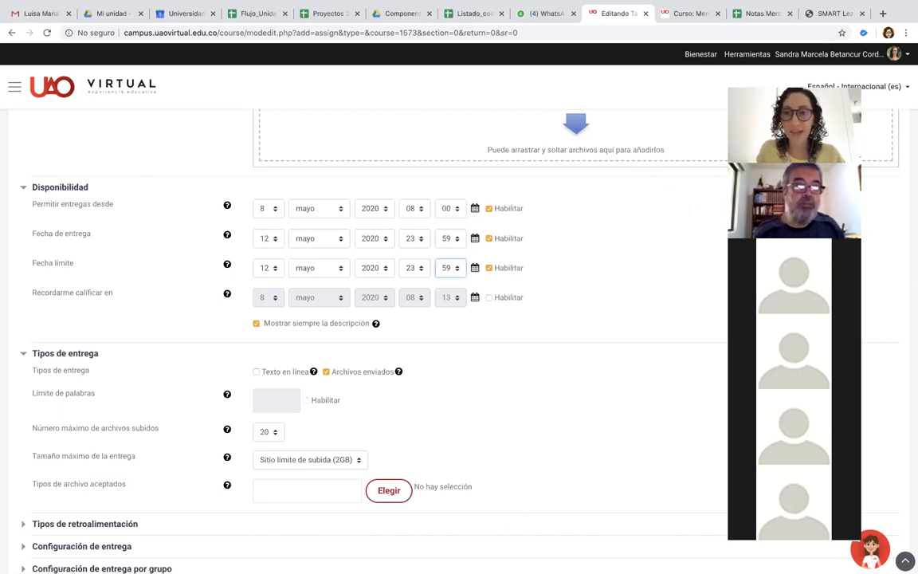
{"action": "scroll", "coordinate": [341, 245], "scroll_direction": "up", "scroll_amount": 1}
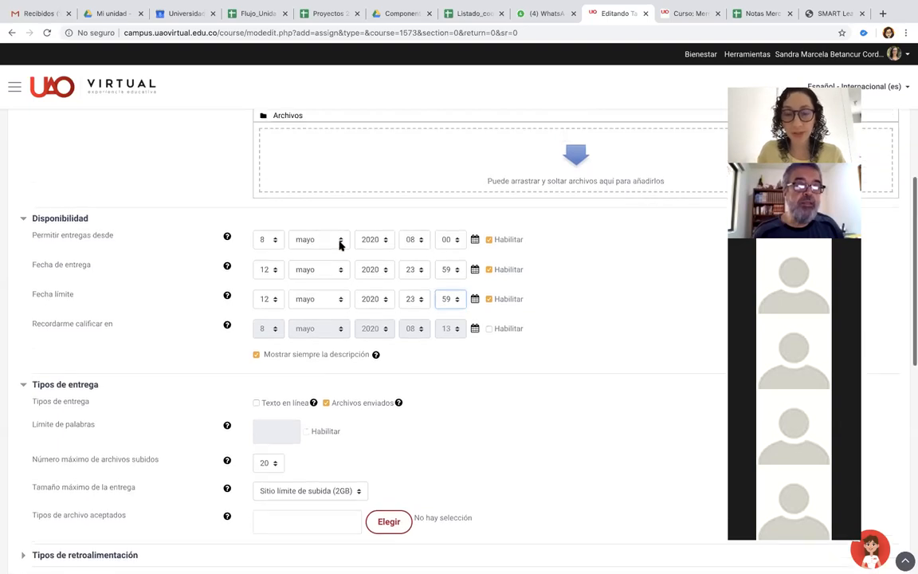
{"action": "scroll", "coordinate": [340, 244], "scroll_direction": "down", "scroll_amount": 5}
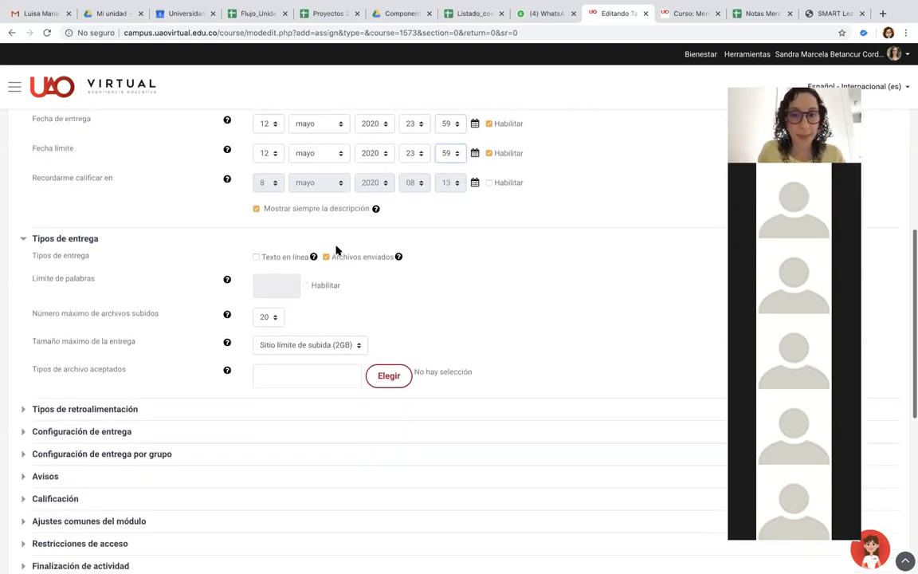
{"action": "scroll", "coordinate": [335, 250], "scroll_direction": "up", "scroll_amount": 2}
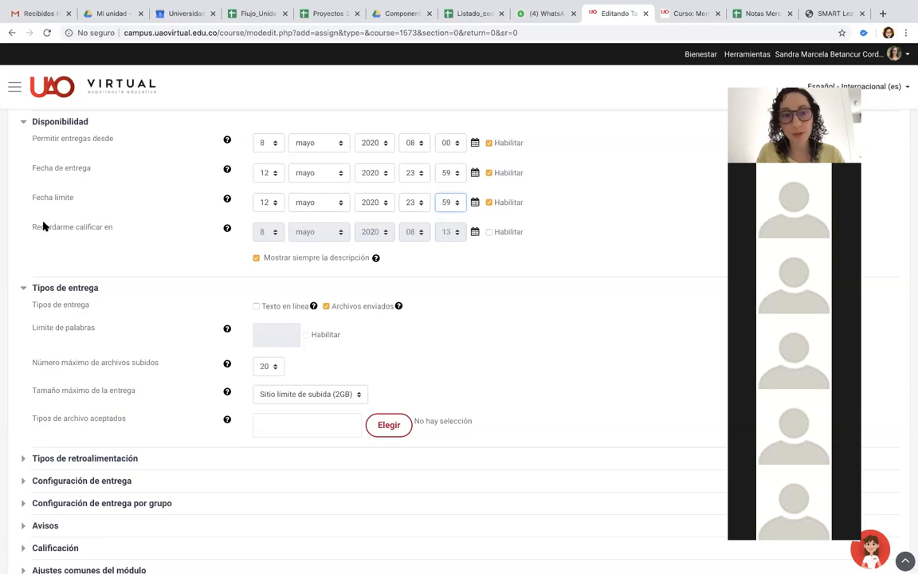
{"action": "left_click", "coordinate": [227, 229]}
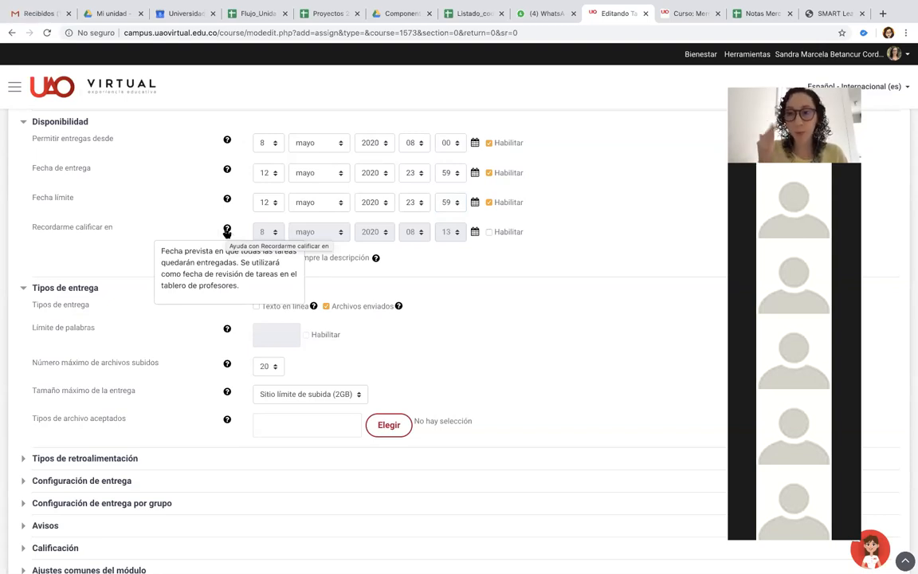
{"action": "scroll", "coordinate": [256, 204], "scroll_direction": "down", "scroll_amount": 1}
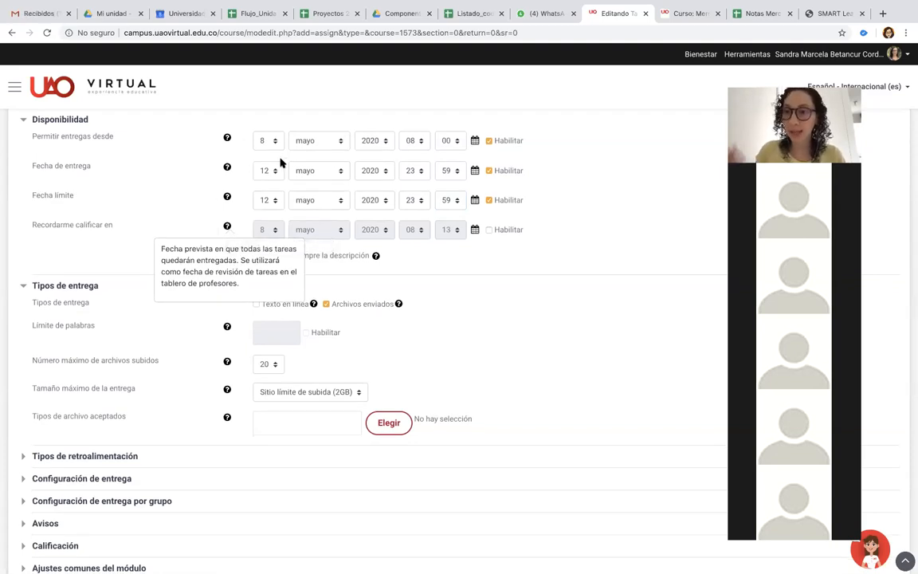
Enable "Recordarme calificar en" and set it to day 14 at 13:00
{"action": "left_click", "coordinate": [490, 230]}
{"action": "left_click", "coordinate": [270, 230]}
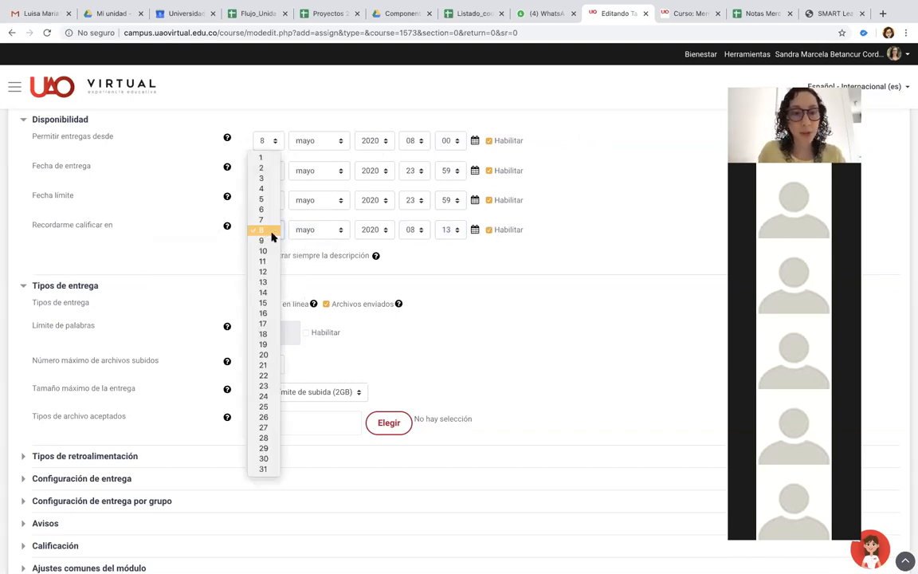
{"action": "left_click", "coordinate": [270, 293]}
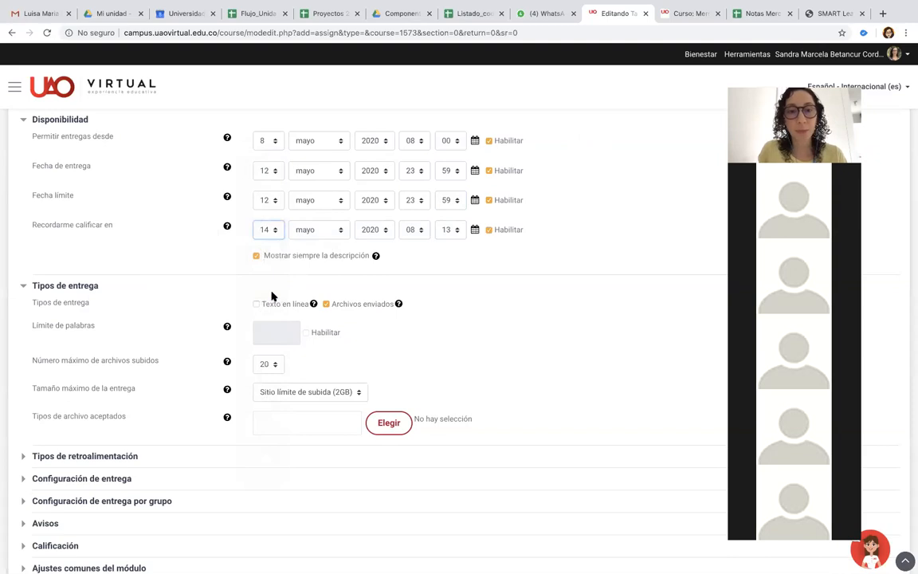
{"action": "left_click", "coordinate": [409, 230]}
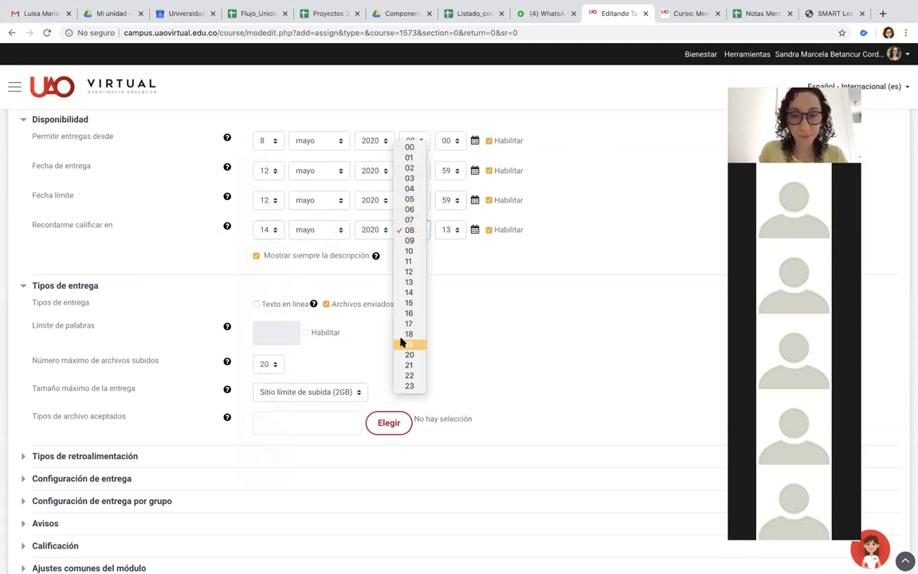
{"action": "left_click", "coordinate": [409, 282]}
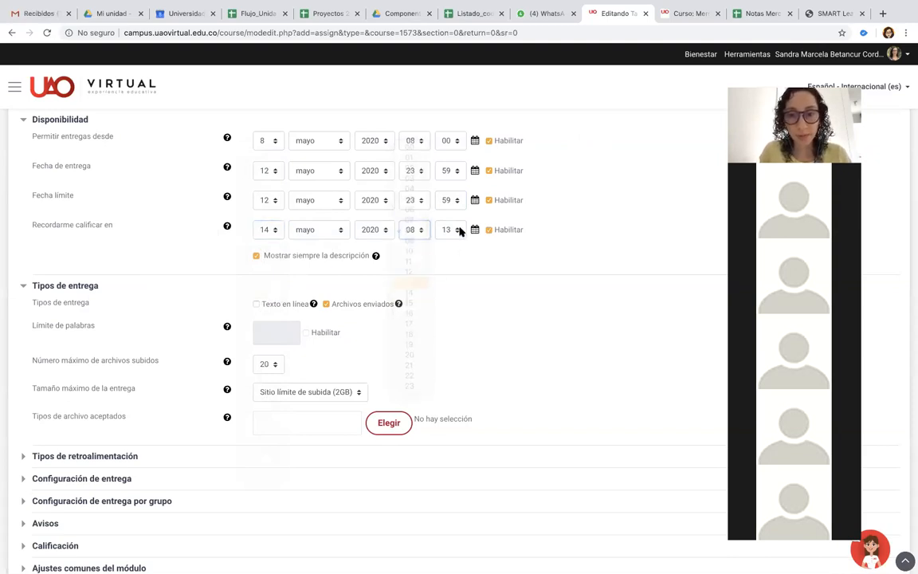
{"action": "left_click", "coordinate": [446, 230]}
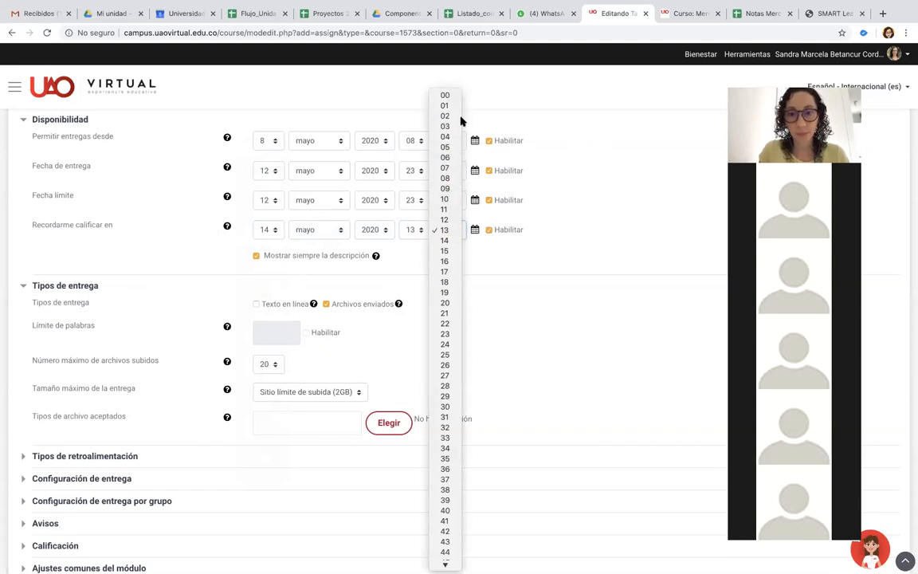
{"action": "left_click", "coordinate": [448, 95]}
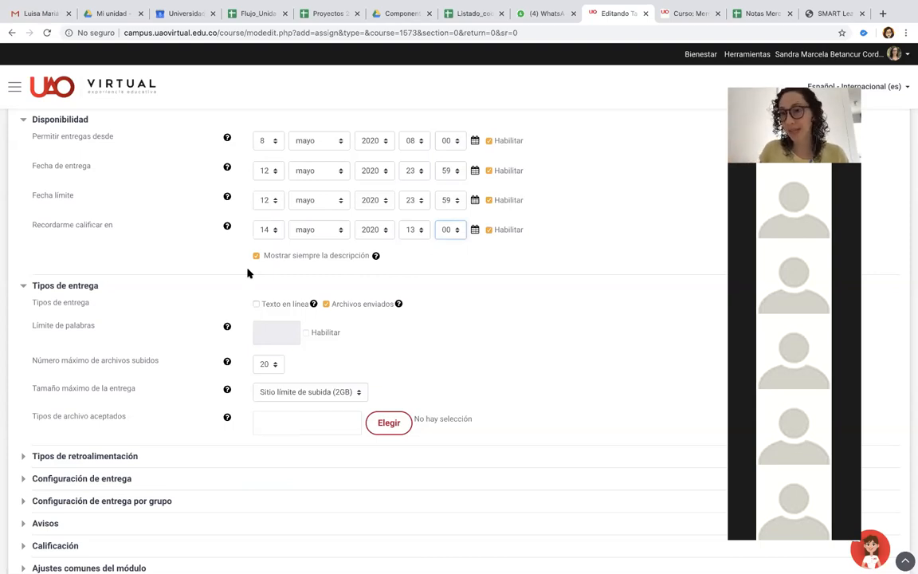
Set "Número máximo de archivos subidos" to 4 under Tipos de entrega
{"action": "scroll", "coordinate": [363, 277], "scroll_direction": "down", "scroll_amount": 2}
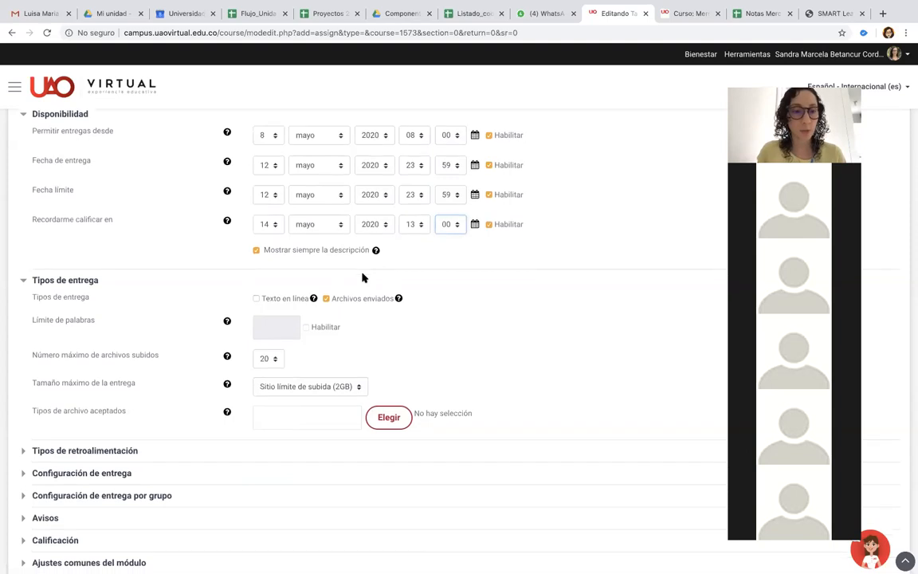
{"action": "scroll", "coordinate": [363, 277], "scroll_direction": "down", "scroll_amount": 2}
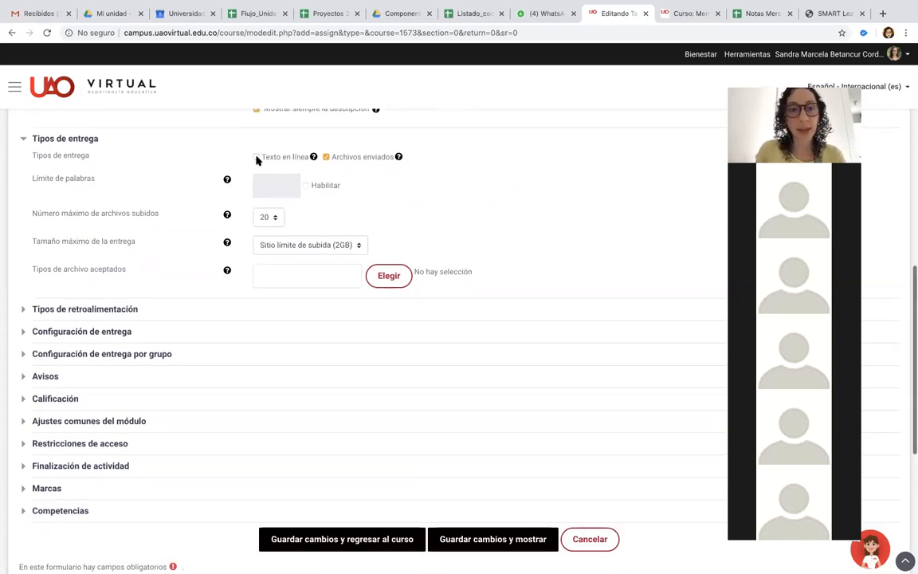
{"action": "scroll", "coordinate": [256, 158], "scroll_direction": "down", "scroll_amount": 1}
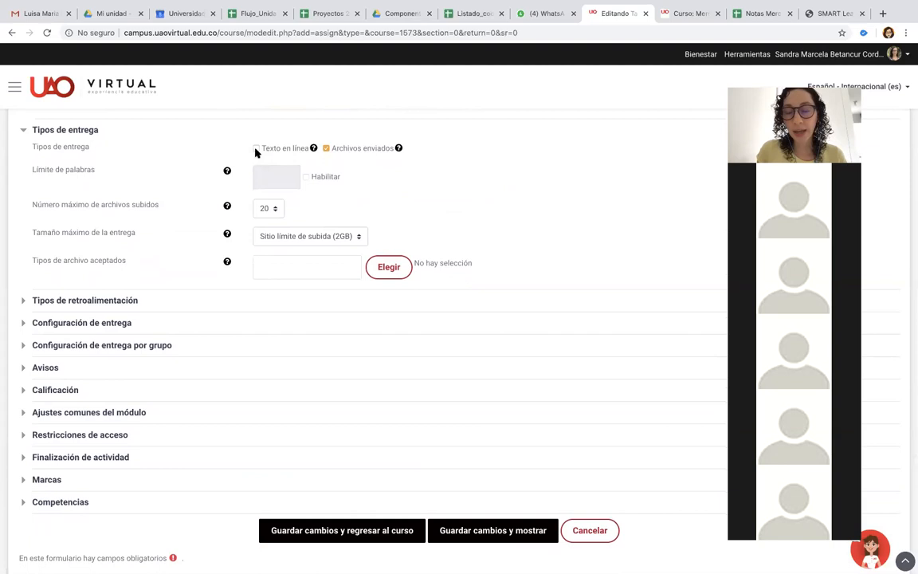
{"action": "scroll", "coordinate": [255, 153], "scroll_direction": "down", "scroll_amount": 1}
{"action": "scroll", "coordinate": [256, 153], "scroll_direction": "up", "scroll_amount": 2}
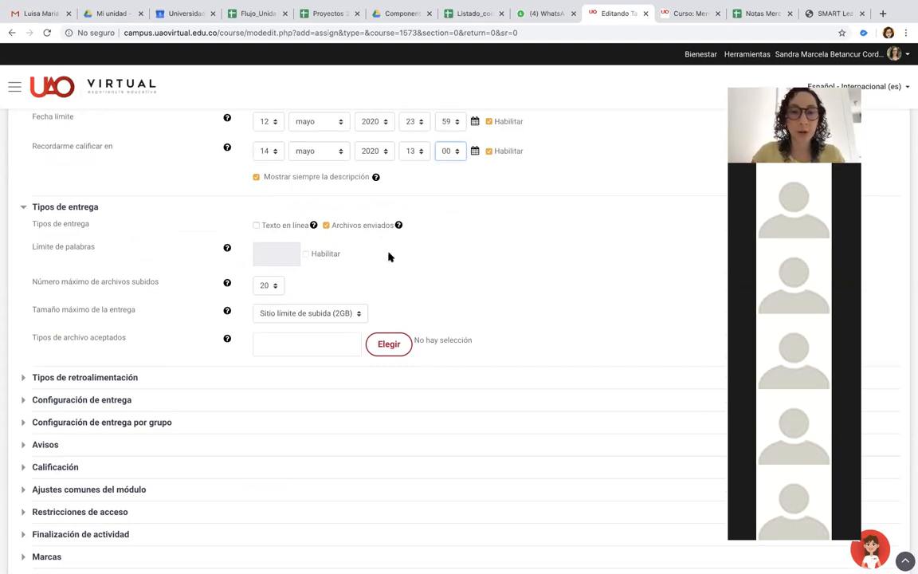
{"action": "scroll", "coordinate": [347, 272], "scroll_direction": "down", "scroll_amount": 1}
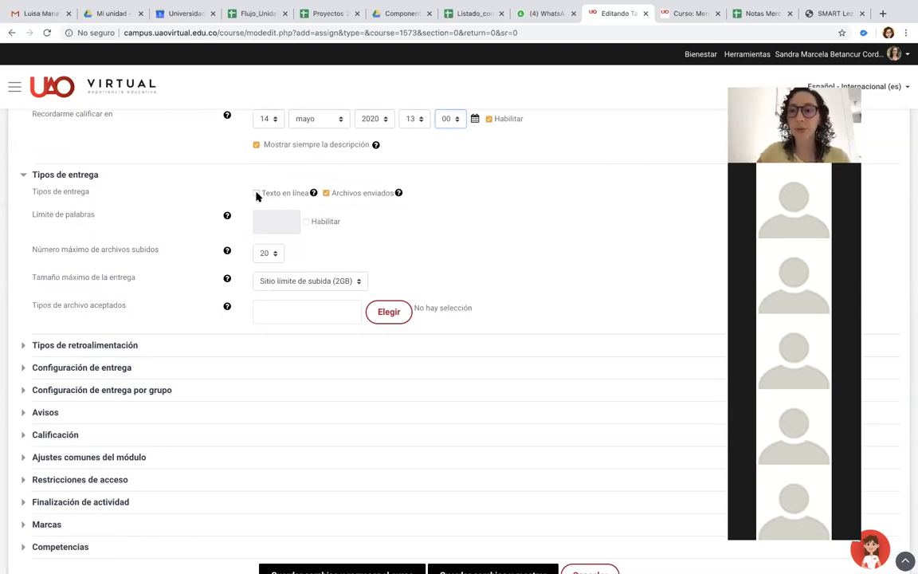
{"action": "scroll", "coordinate": [202, 216], "scroll_direction": "down", "scroll_amount": 1}
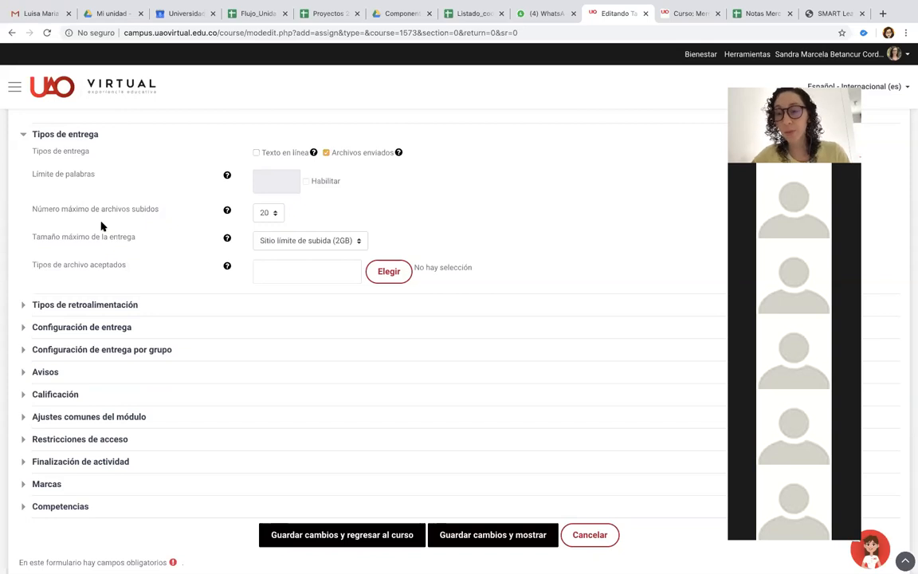
{"action": "left_click", "coordinate": [271, 214]}
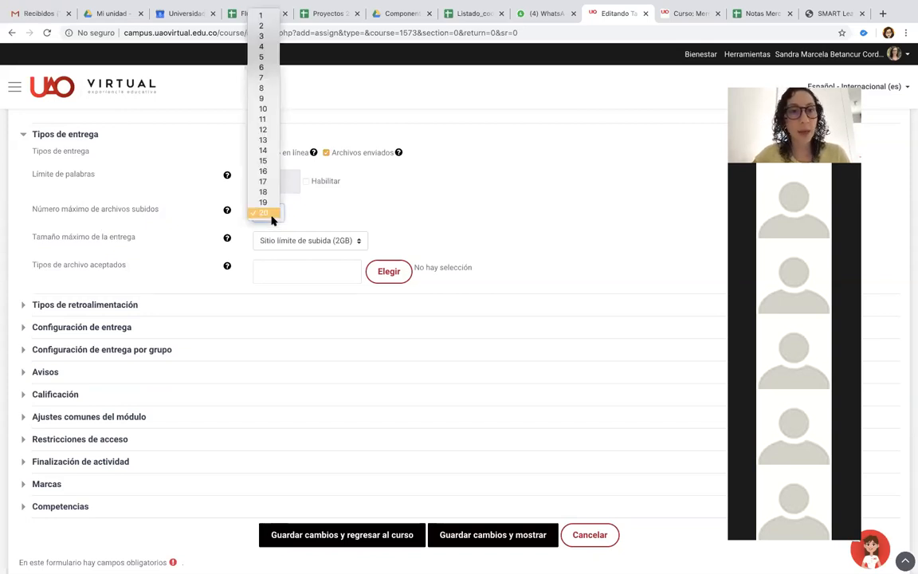
{"action": "left_click", "coordinate": [264, 36]}
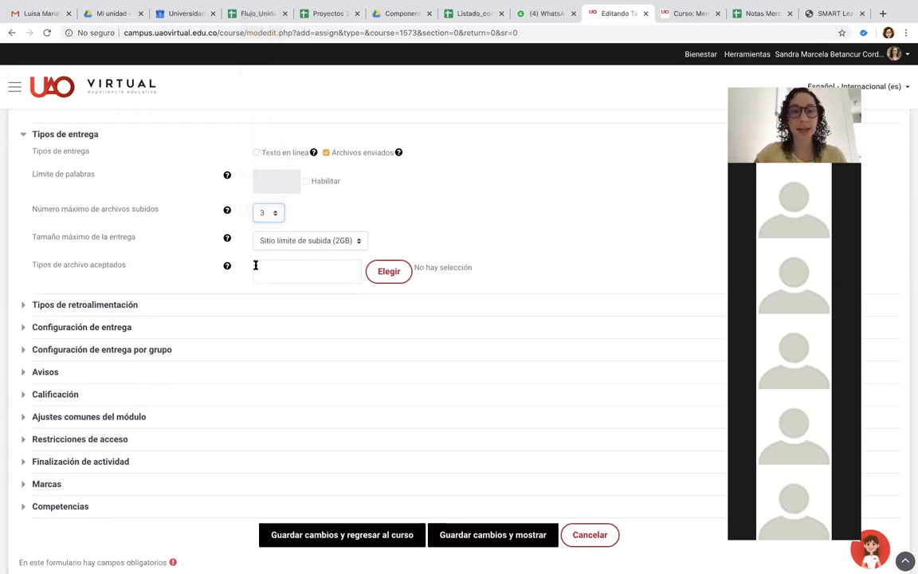
{"action": "left_click", "coordinate": [264, 213]}
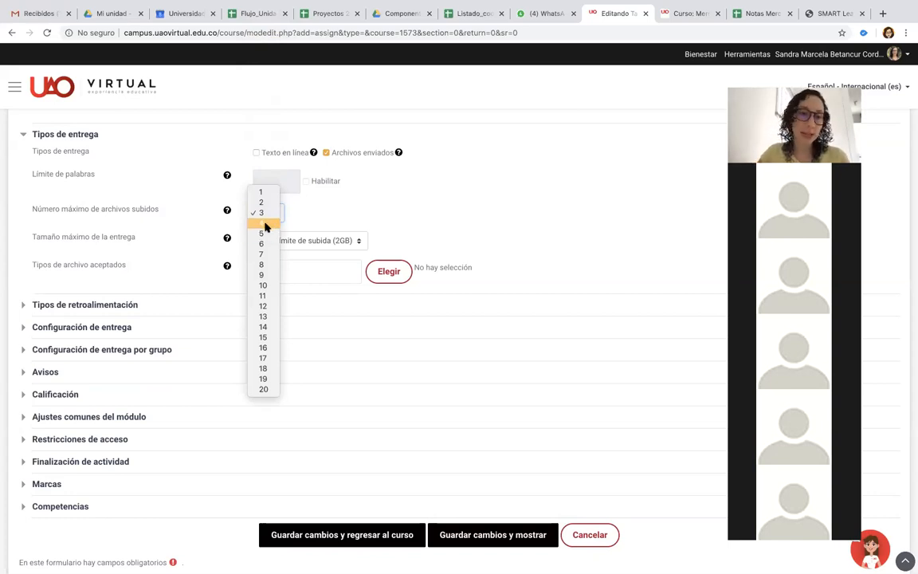
{"action": "left_click", "coordinate": [265, 225]}
{"action": "scroll", "coordinate": [260, 271], "scroll_direction": "down", "scroll_amount": 1}
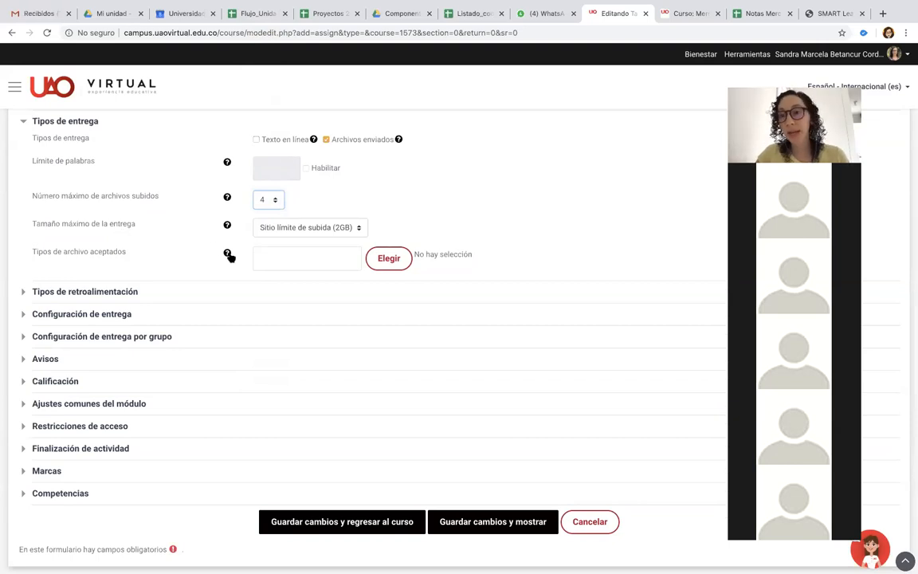
{"action": "left_click", "coordinate": [313, 233]}
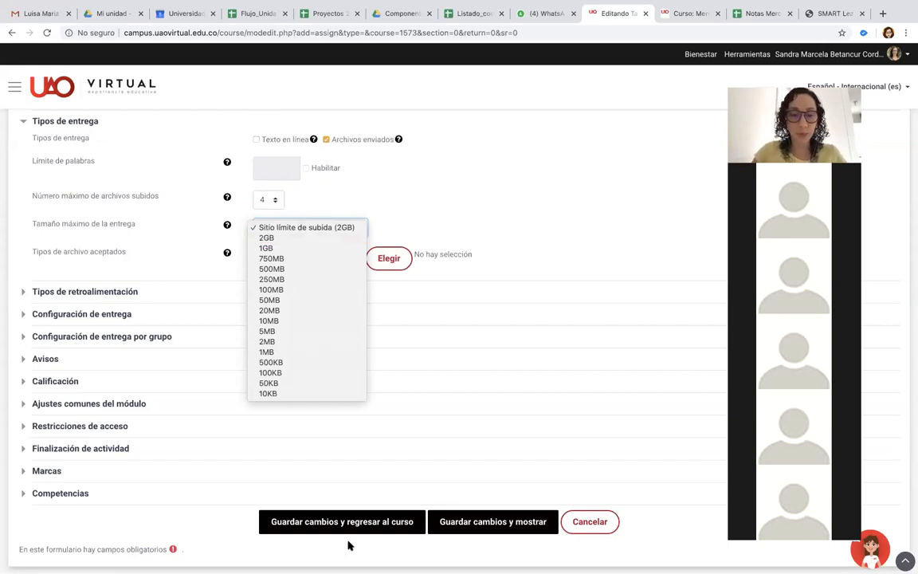
{"action": "left_click", "coordinate": [518, 522]}
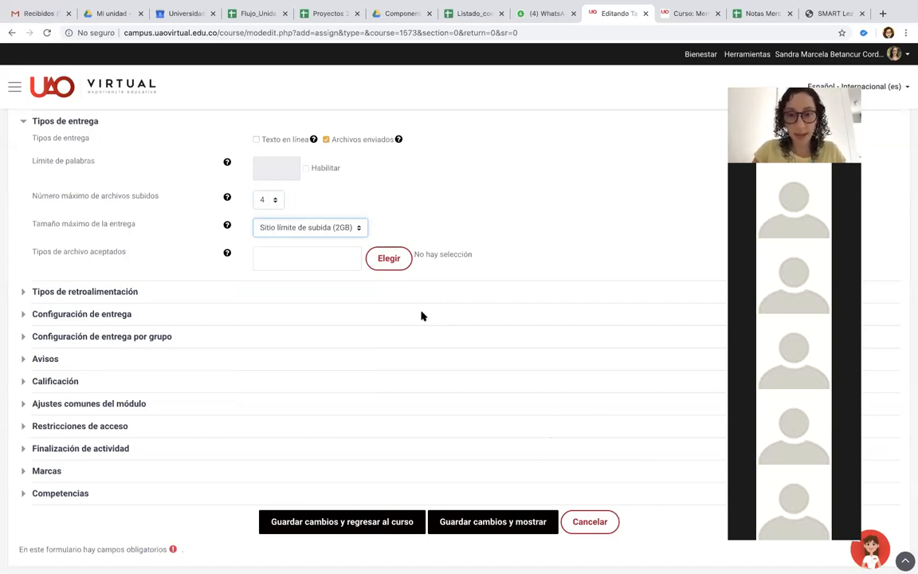
{"action": "left_click", "coordinate": [651, 178]}
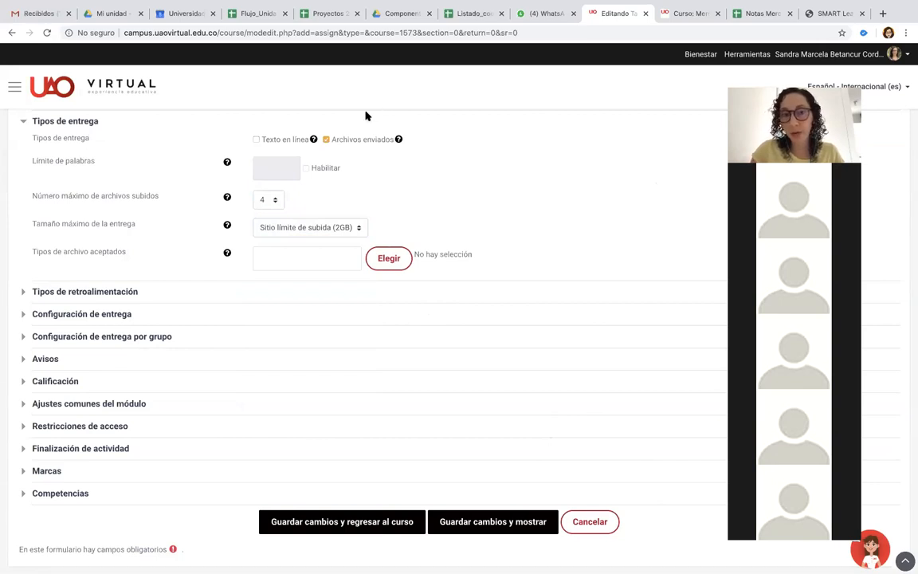
Set "Tamaño máximo de la entrega" to 750MB
{"action": "left_click", "coordinate": [332, 229]}
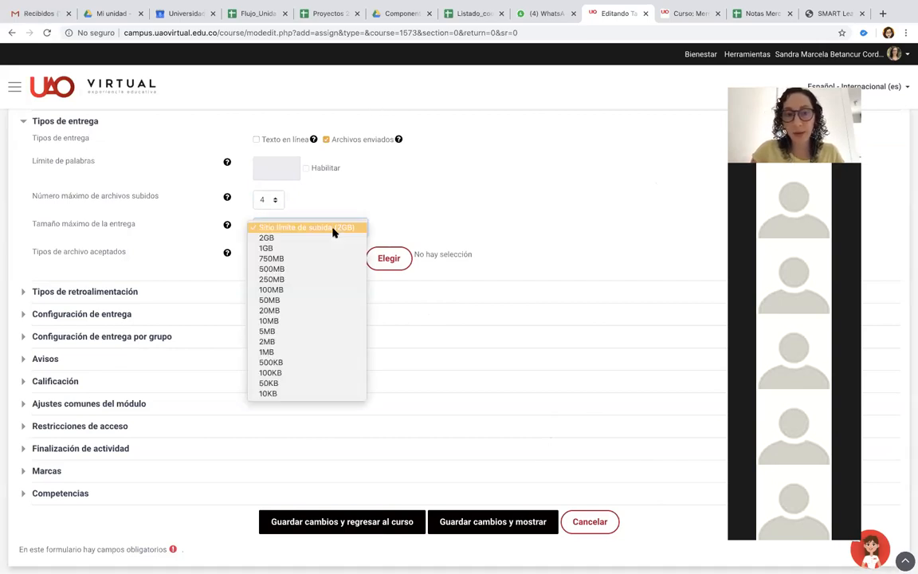
{"action": "left_click", "coordinate": [293, 248]}
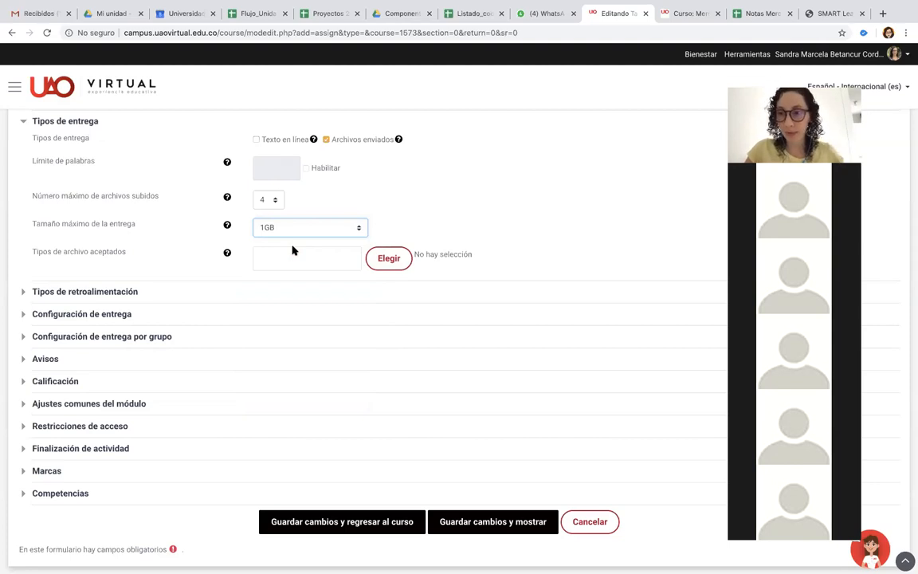
{"action": "left_click", "coordinate": [313, 229]}
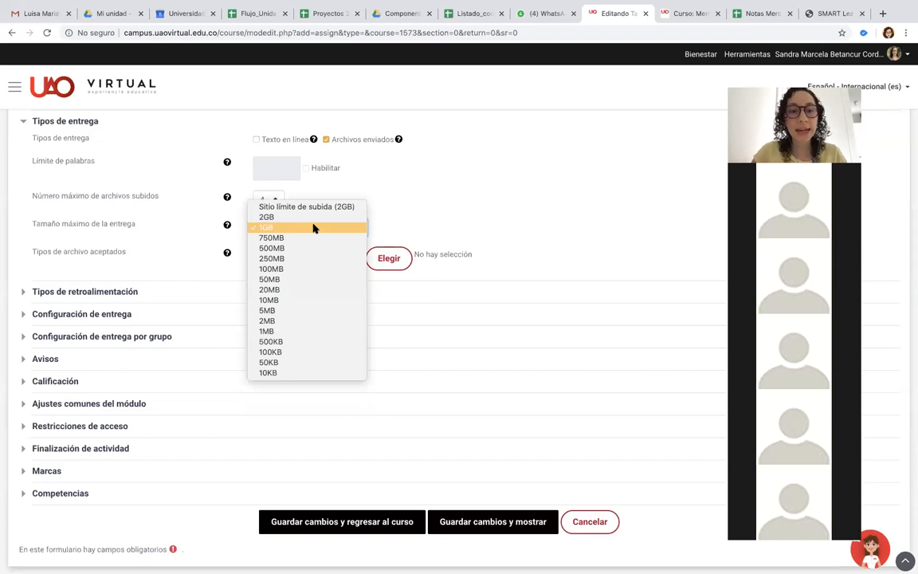
{"action": "left_click", "coordinate": [302, 239]}
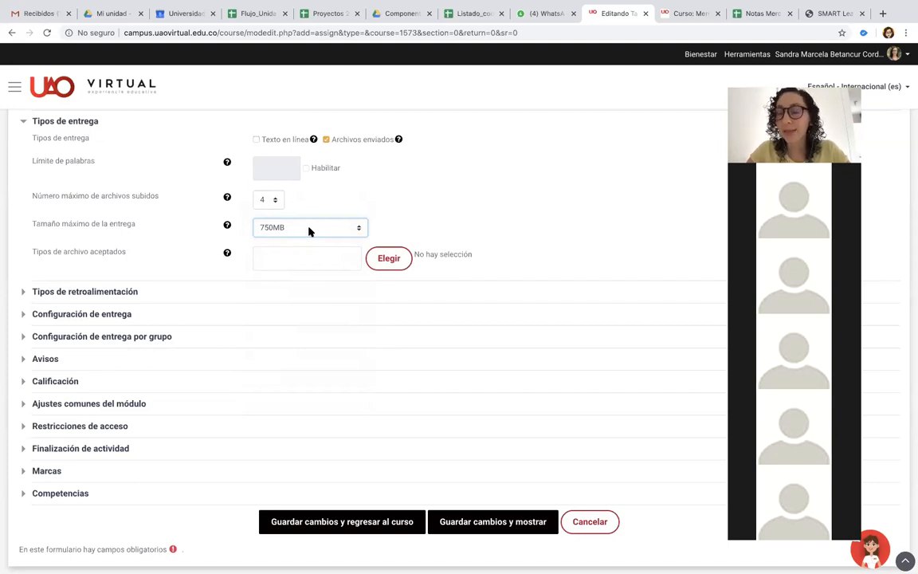
Review the description, Archivos adicionales, Disponibilidad and Tipos de entrega settings of the assignment
{"action": "scroll", "coordinate": [309, 231], "scroll_direction": "up", "scroll_amount": 10}
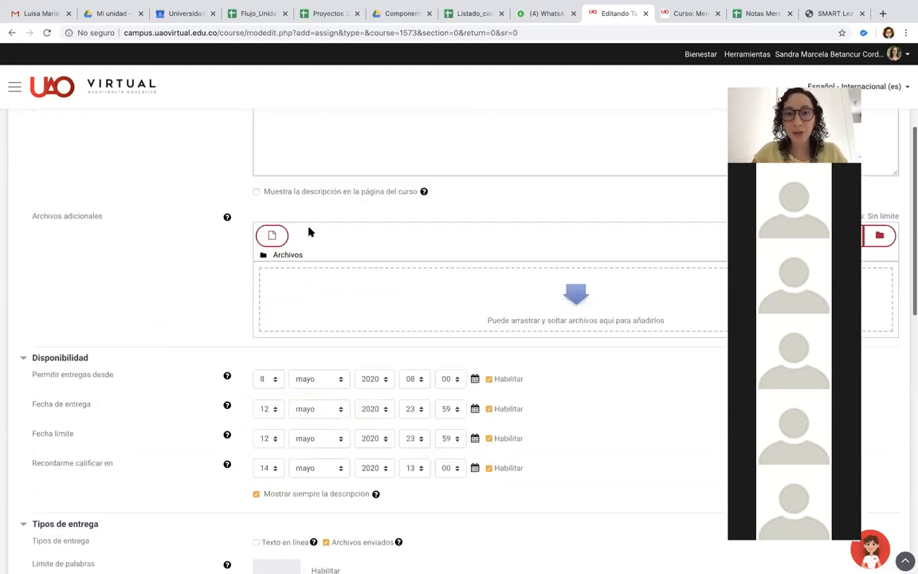
{"action": "scroll", "coordinate": [336, 318], "scroll_direction": "down", "scroll_amount": 2}
{"action": "scroll", "coordinate": [337, 318], "scroll_direction": "down", "scroll_amount": 5}
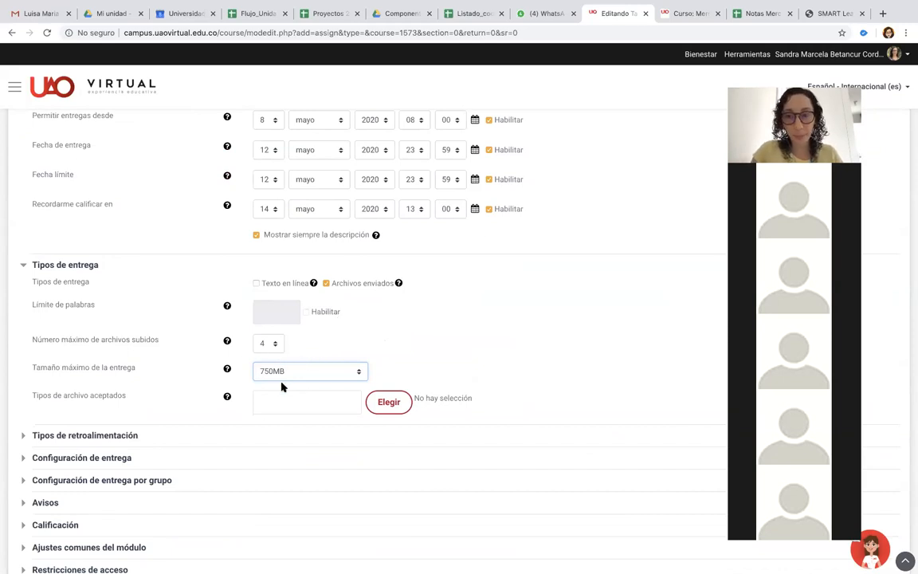
{"action": "scroll", "coordinate": [224, 390], "scroll_direction": "up", "scroll_amount": 5}
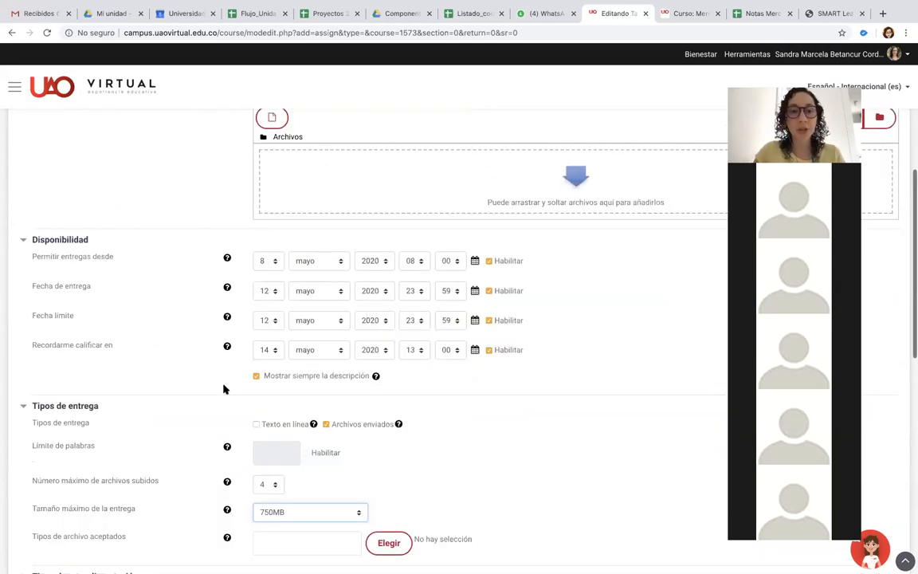
{"action": "scroll", "coordinate": [224, 389], "scroll_direction": "down", "scroll_amount": 3}
{"action": "scroll", "coordinate": [225, 388], "scroll_direction": "down", "scroll_amount": 4}
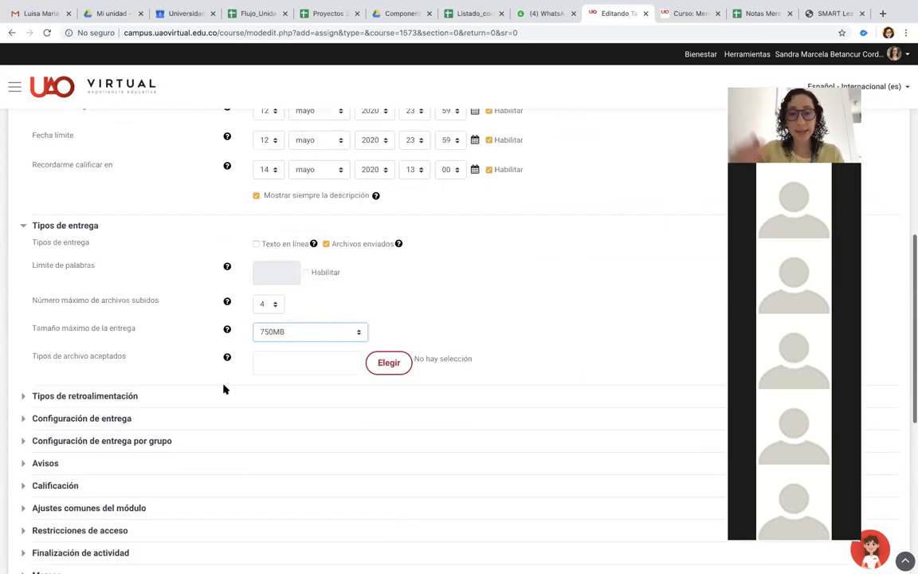
{"action": "scroll", "coordinate": [335, 363], "scroll_direction": "up", "scroll_amount": 1}
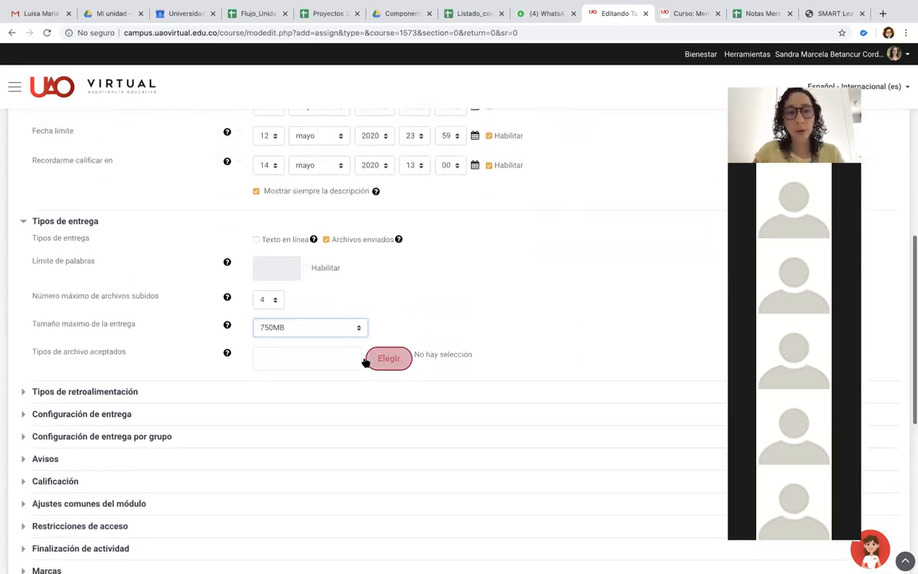
{"action": "scroll", "coordinate": [365, 360], "scroll_direction": "up", "scroll_amount": 3}
{"action": "scroll", "coordinate": [442, 209], "scroll_direction": "up", "scroll_amount": 5}
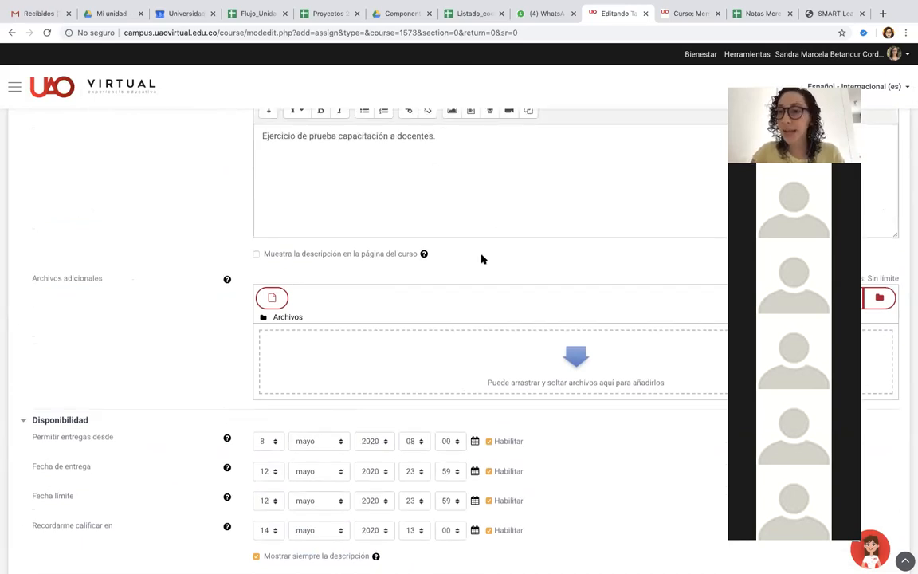
Under Calificación, keep the type as Puntuación and set "Puntuación máxima" to 5
{"action": "scroll", "coordinate": [419, 356], "scroll_direction": "down", "scroll_amount": 12}
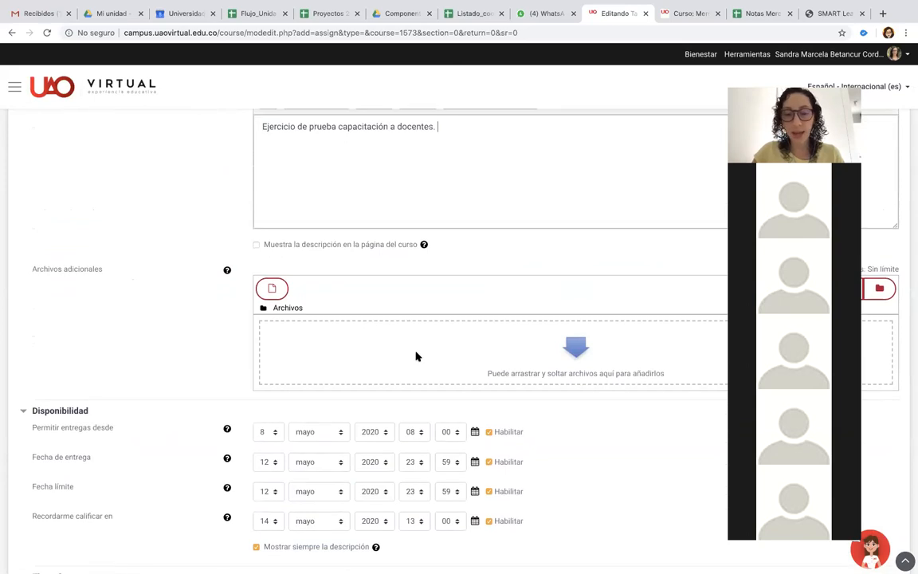
{"action": "scroll", "coordinate": [415, 357], "scroll_direction": "down", "scroll_amount": 1}
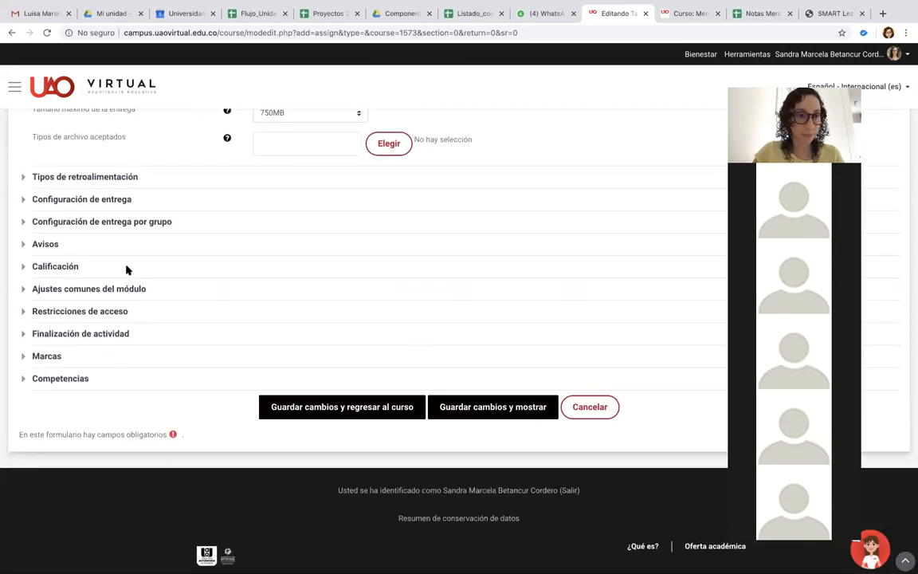
{"action": "scroll", "coordinate": [127, 268], "scroll_direction": "up", "scroll_amount": 1}
{"action": "scroll", "coordinate": [36, 328], "scroll_direction": "down", "scroll_amount": 1}
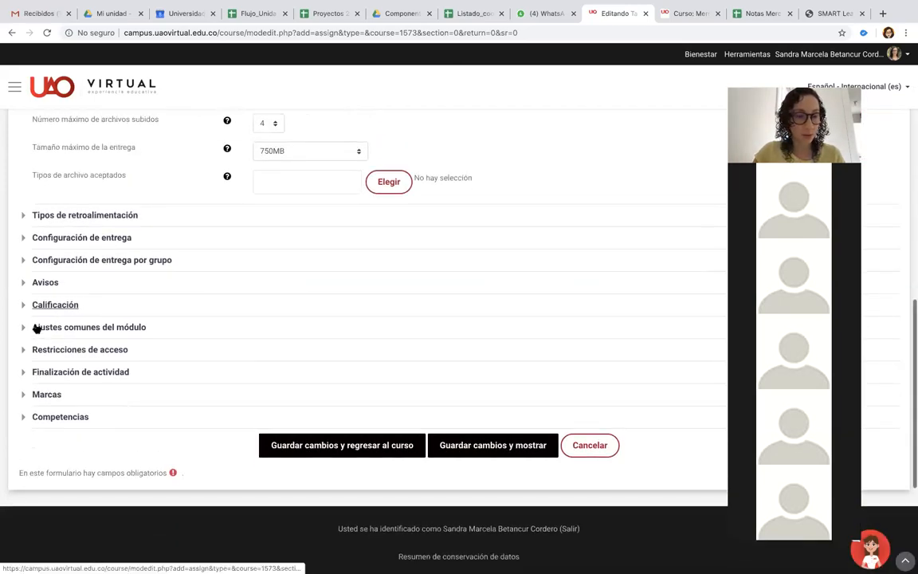
{"action": "scroll", "coordinate": [36, 329], "scroll_direction": "down", "scroll_amount": 1}
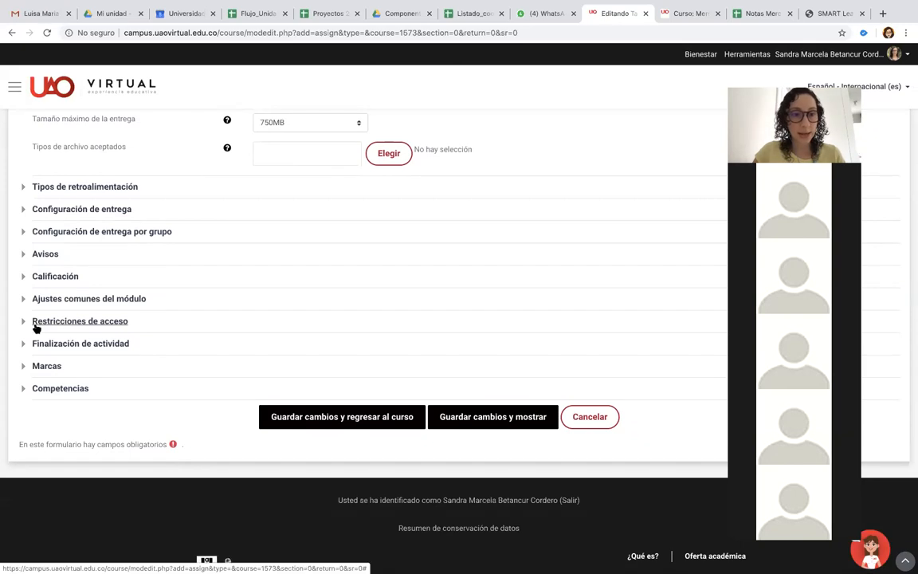
{"action": "left_click", "coordinate": [53, 278]}
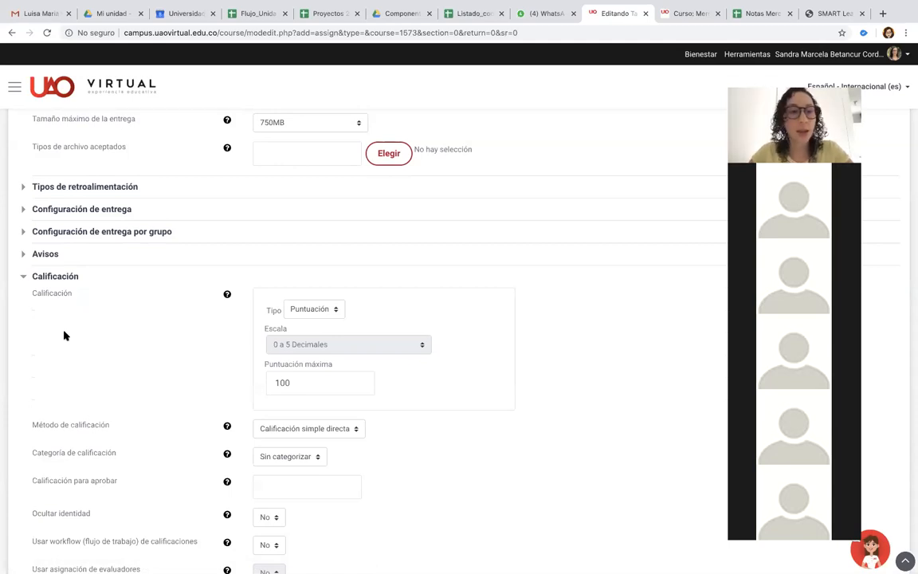
{"action": "scroll", "coordinate": [64, 335], "scroll_direction": "up", "scroll_amount": 1}
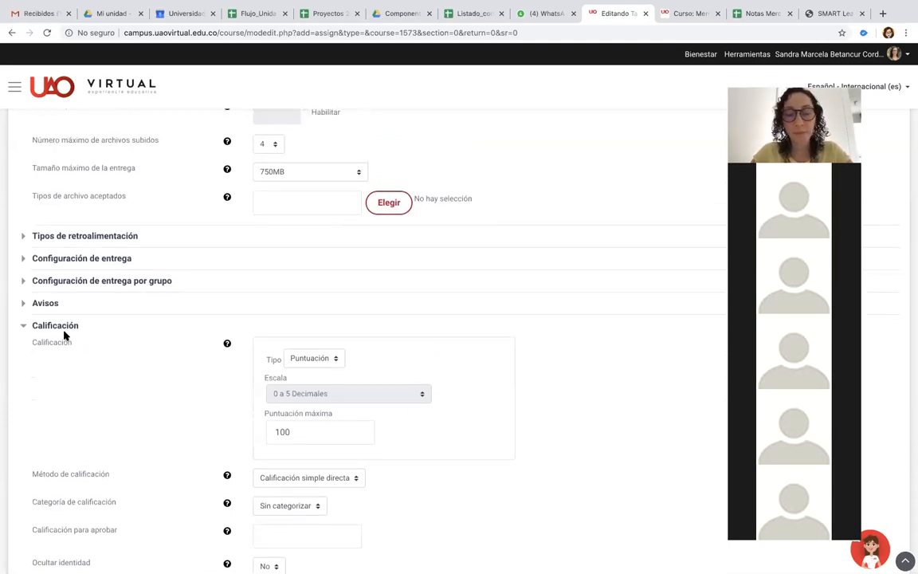
{"action": "scroll", "coordinate": [66, 335], "scroll_direction": "down", "scroll_amount": 2}
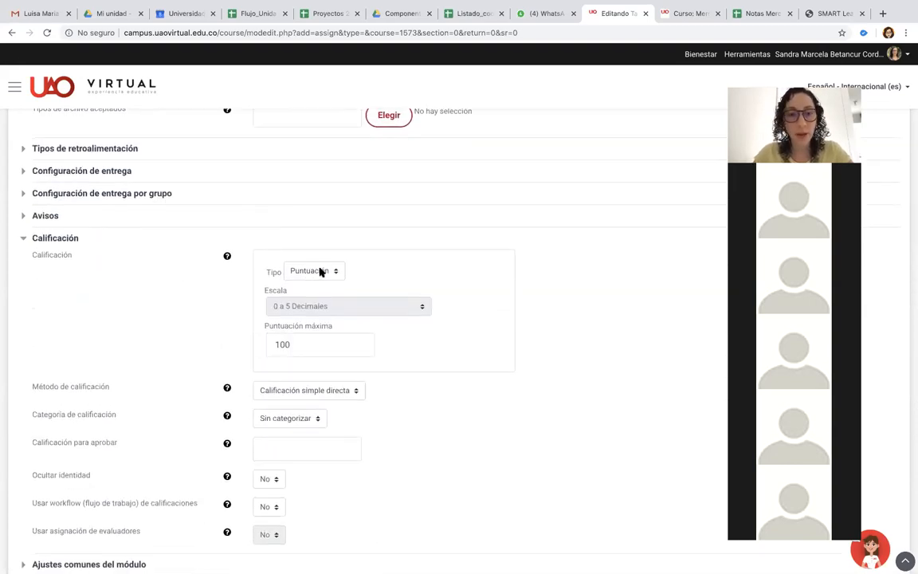
{"action": "double_click", "coordinate": [315, 346]}
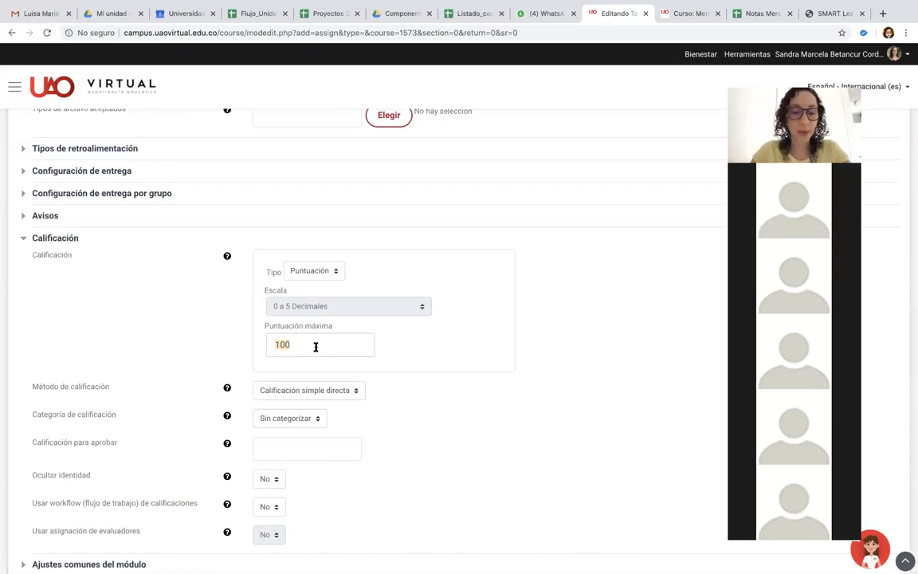
{"action": "scroll", "coordinate": [315, 348], "scroll_direction": "down", "scroll_amount": 1}
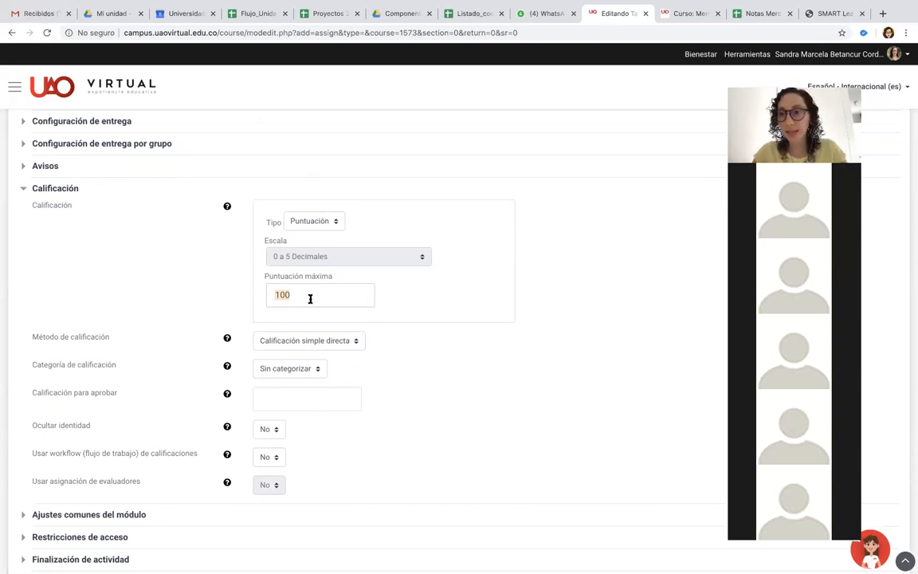
{"action": "type", "text": "5"}
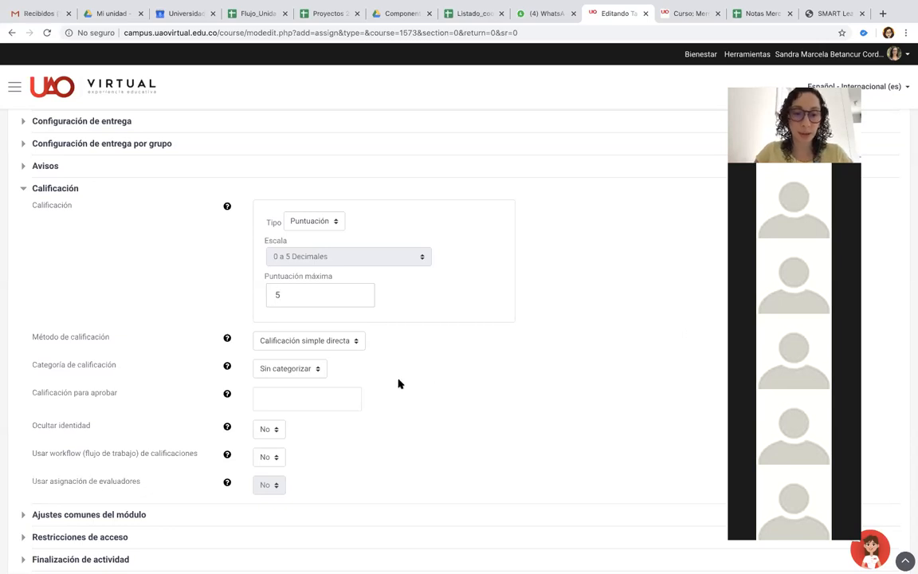
Save the assignment settings, display the "Entrega prueba 1" activity and review its Sumario de calificaciones
{"action": "scroll", "coordinate": [398, 383], "scroll_direction": "down", "scroll_amount": 3}
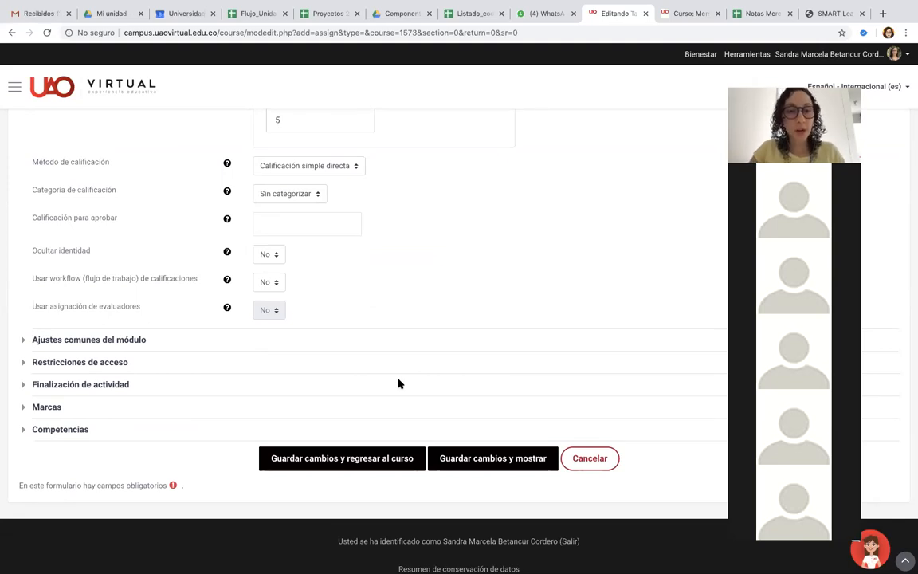
{"action": "scroll", "coordinate": [398, 384], "scroll_direction": "up", "scroll_amount": 10}
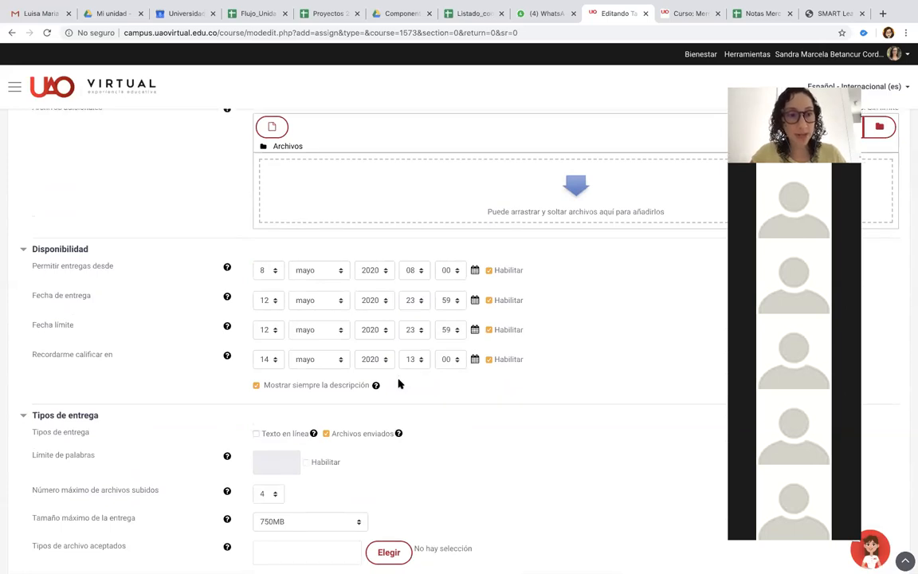
{"action": "scroll", "coordinate": [399, 384], "scroll_direction": "down", "scroll_amount": 3}
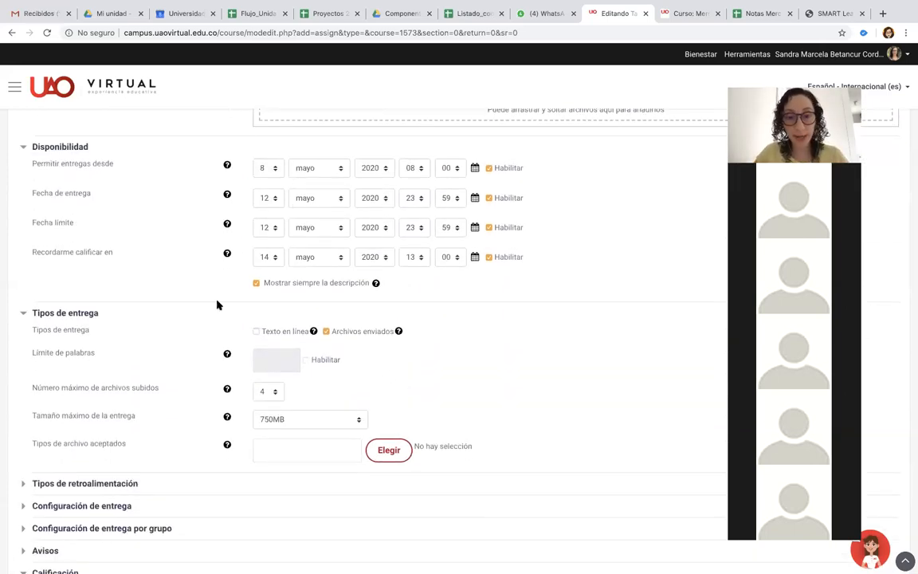
{"action": "scroll", "coordinate": [210, 391], "scroll_direction": "down", "scroll_amount": 7}
{"action": "scroll", "coordinate": [211, 392], "scroll_direction": "up", "scroll_amount": 2}
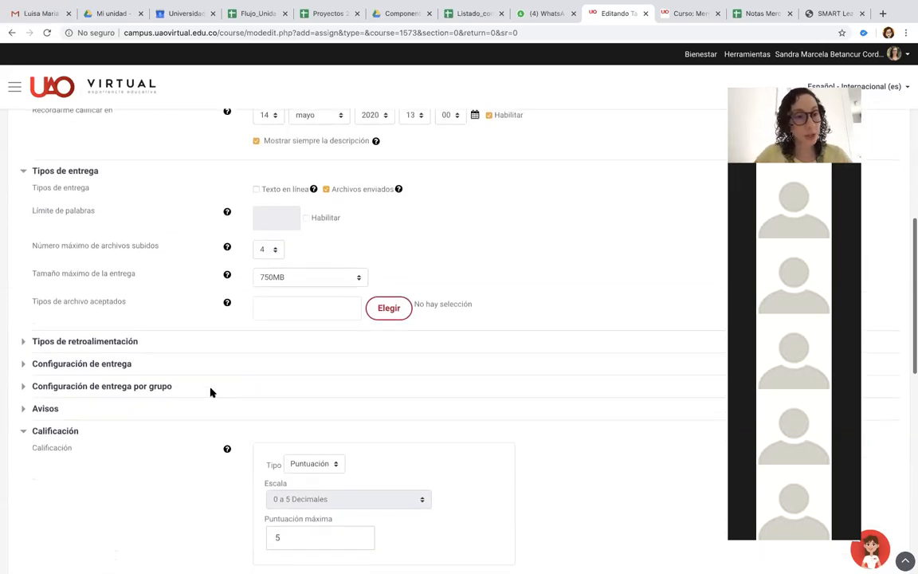
{"action": "scroll", "coordinate": [210, 391], "scroll_direction": "down", "scroll_amount": 1}
{"action": "scroll", "coordinate": [211, 392], "scroll_direction": "down", "scroll_amount": 15}
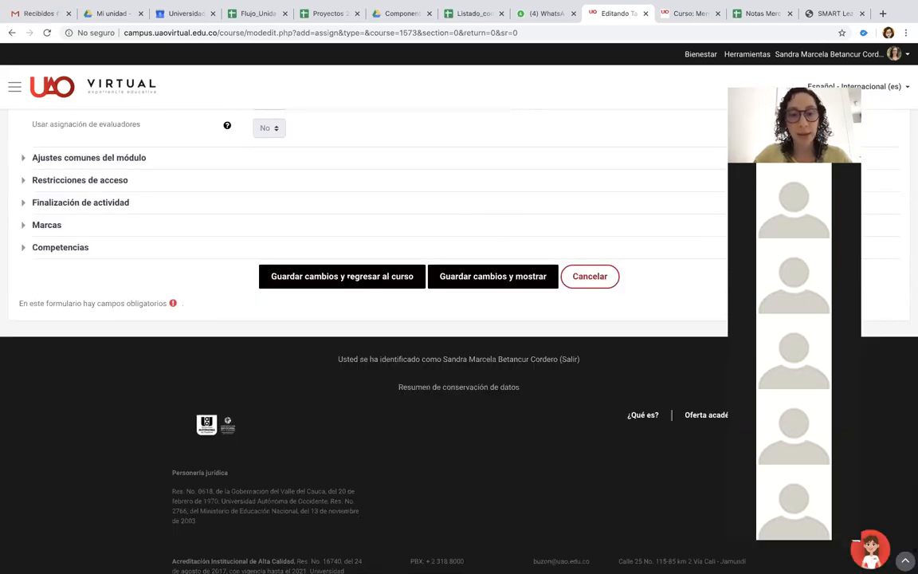
{"action": "left_click", "coordinate": [467, 276]}
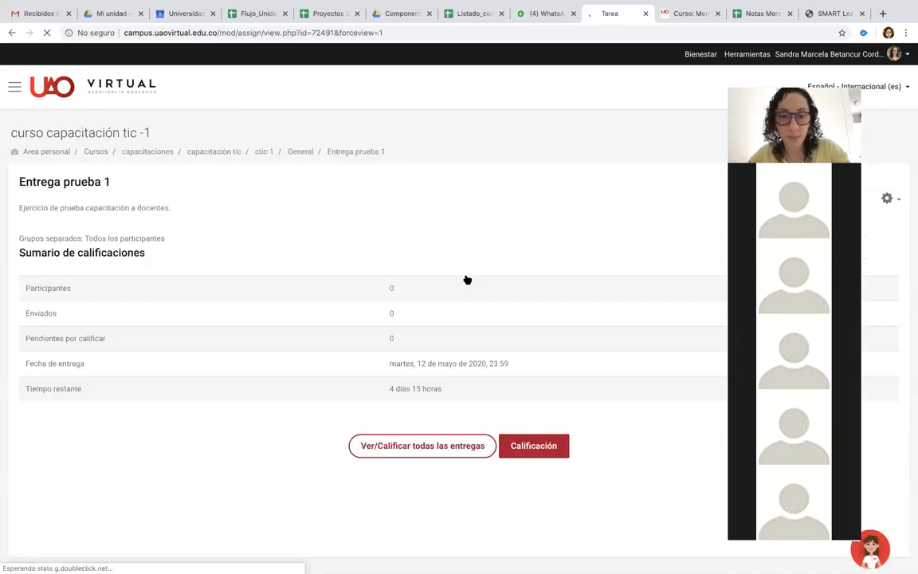
{"action": "scroll", "coordinate": [467, 280], "scroll_direction": "down", "scroll_amount": 2}
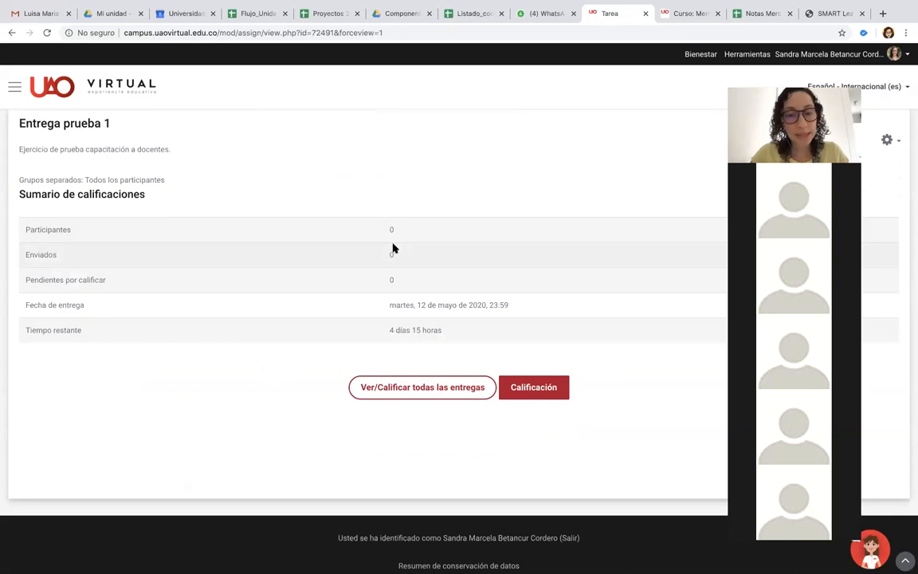
{"action": "scroll", "coordinate": [208, 303], "scroll_direction": "up", "scroll_amount": 2}
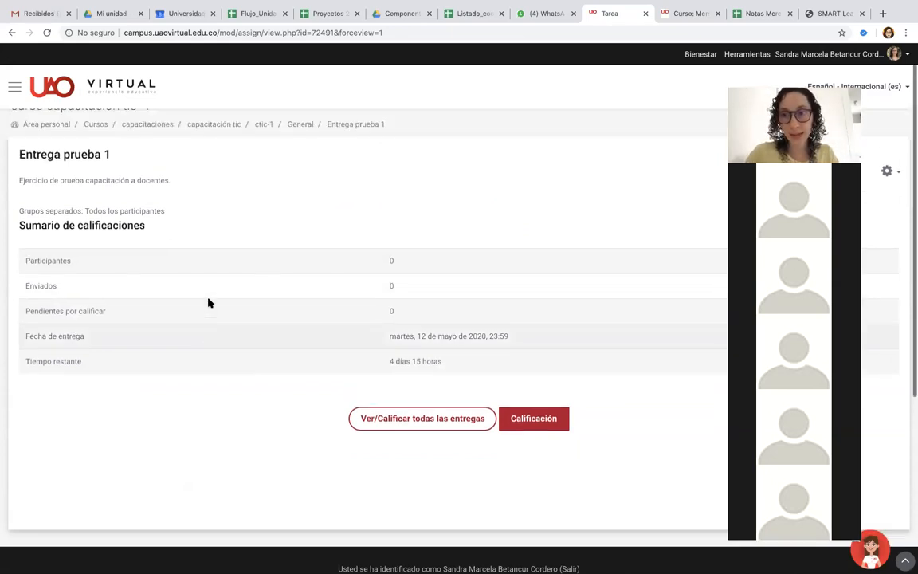
{"action": "scroll", "coordinate": [208, 303], "scroll_direction": "down", "scroll_amount": 1}
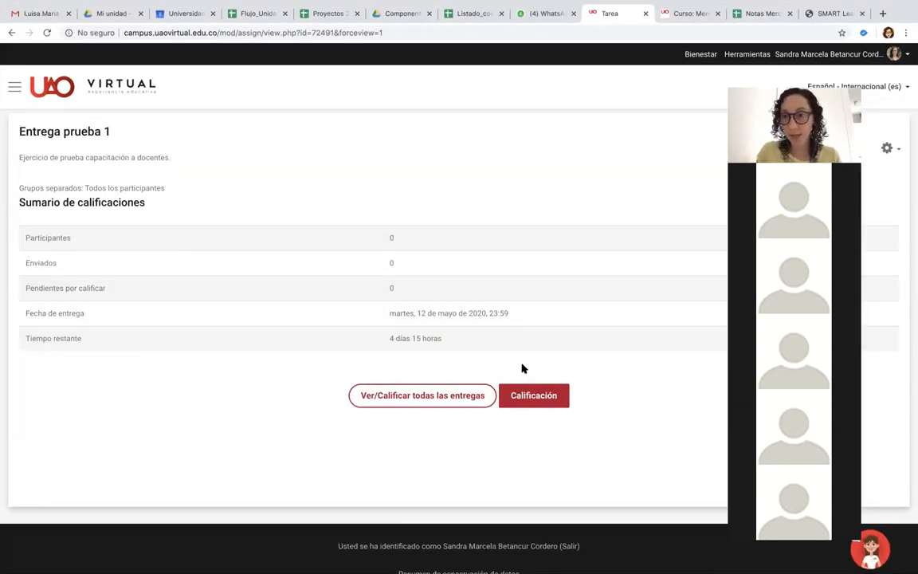
Switch to the open Mercadeo Electrónico course and turn off its editing mode
{"action": "left_click", "coordinate": [701, 16]}
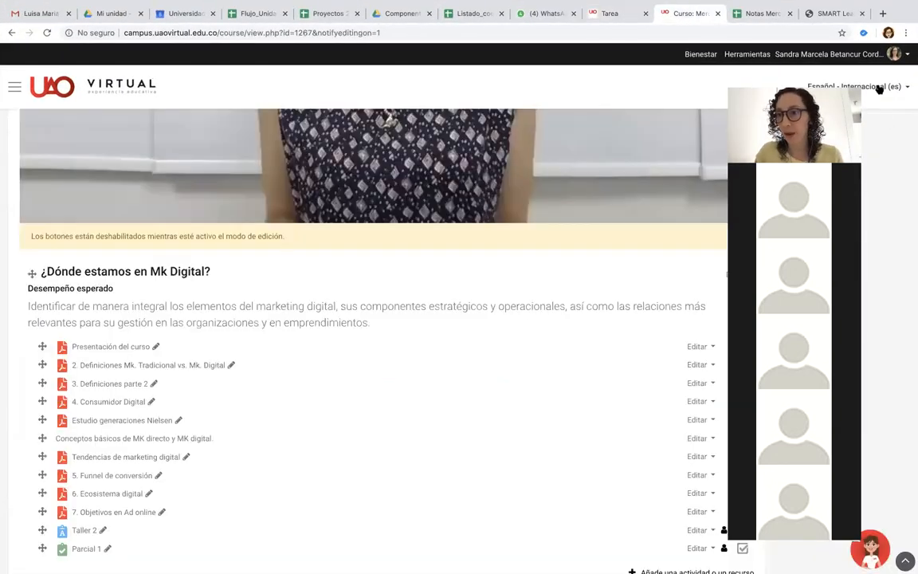
{"action": "scroll", "coordinate": [678, 209], "scroll_direction": "up", "scroll_amount": 15}
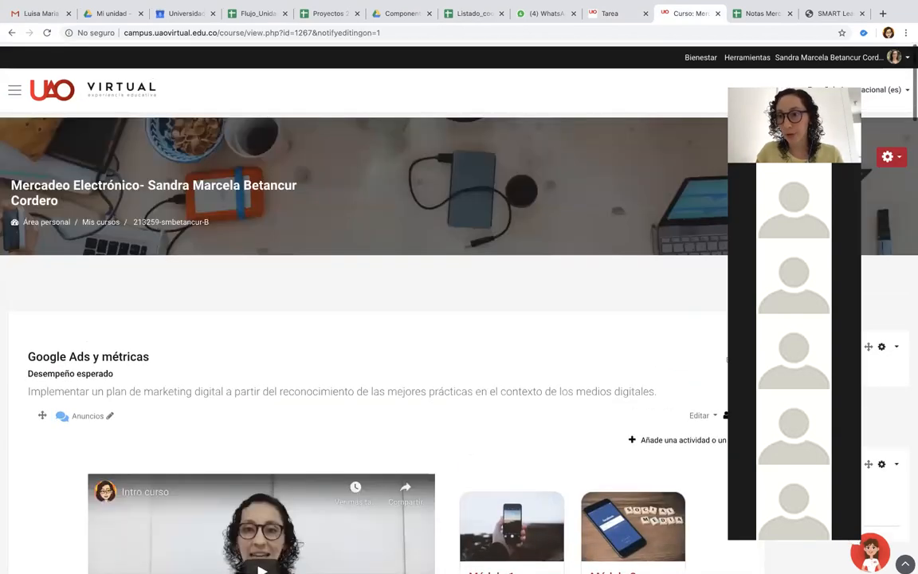
{"action": "left_click_drag", "start_coordinate": [805, 85], "coordinate": [677, 85]}
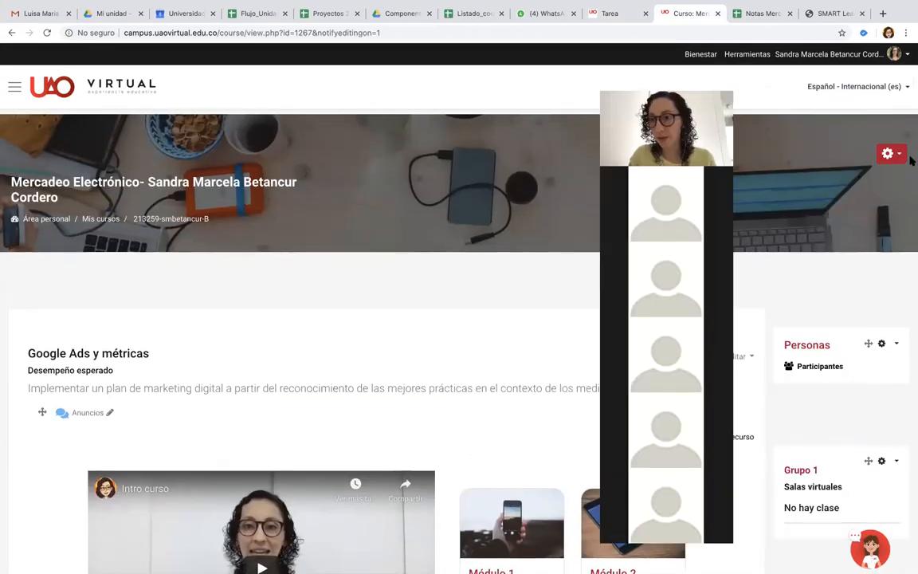
{"action": "left_click", "coordinate": [890, 156]}
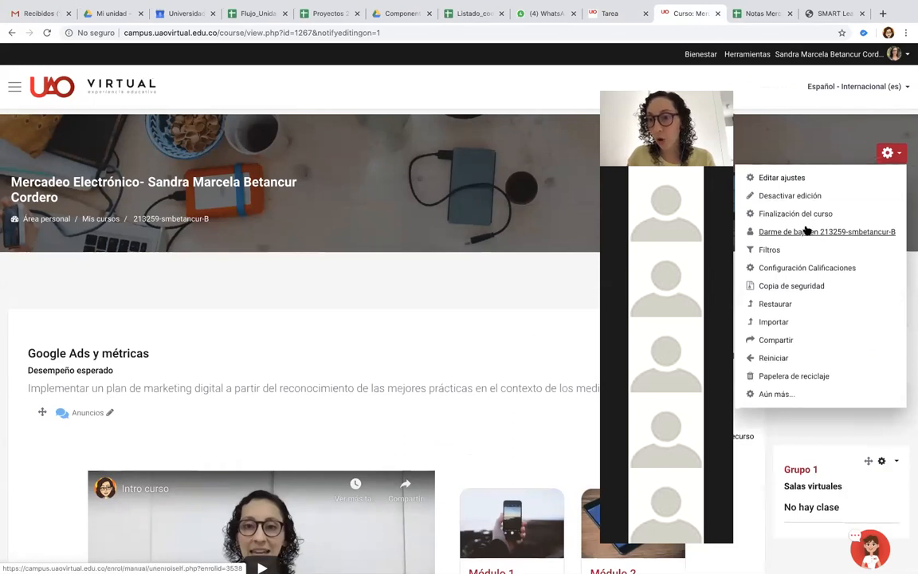
{"action": "scroll", "coordinate": [805, 231], "scroll_direction": "down", "scroll_amount": 3}
{"action": "scroll", "coordinate": [806, 231], "scroll_direction": "up", "scroll_amount": 3}
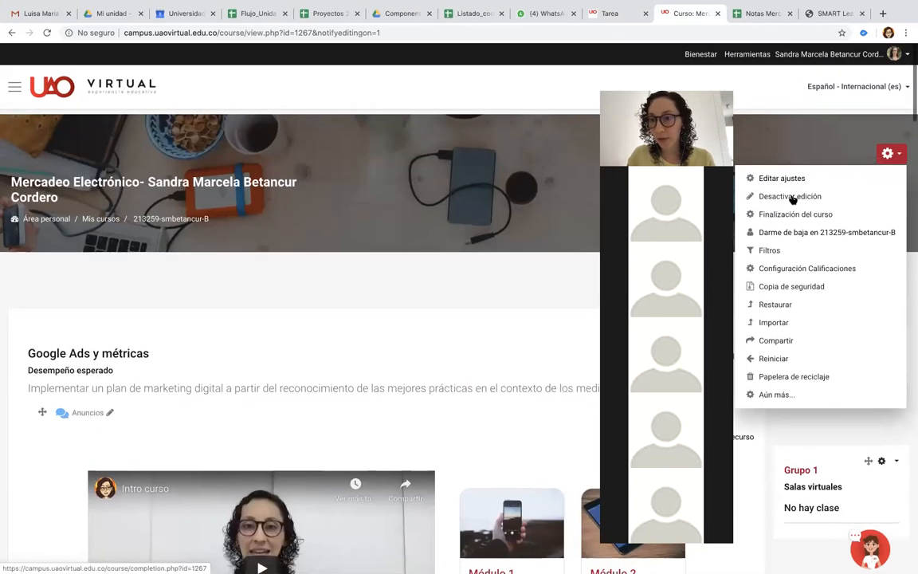
{"action": "left_click", "coordinate": [793, 199]}
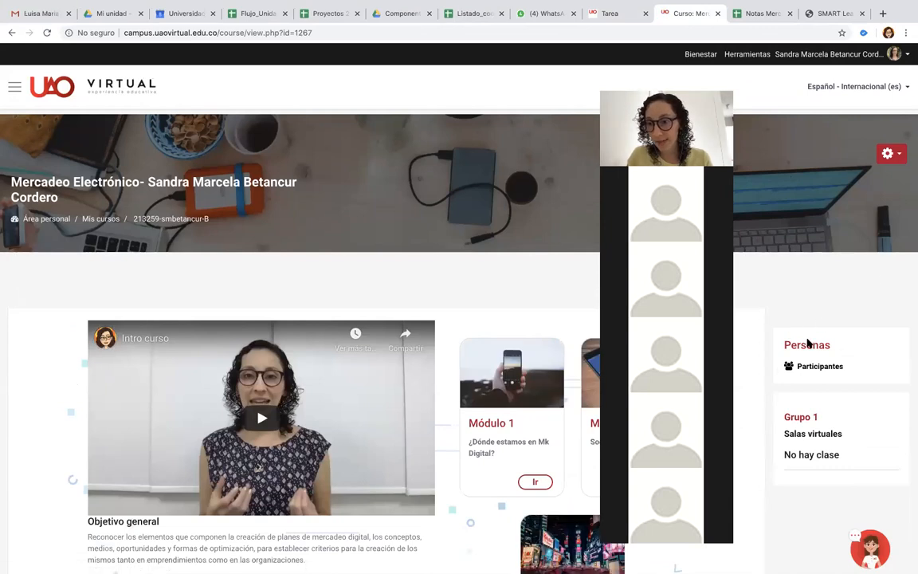
Open "Taller 3: Contenidos" in Módulo 2, Social media Mk, and examine its Sumario de calificaciones
{"action": "left_click_drag", "start_coordinate": [717, 82], "coordinate": [156, 76]}
{"action": "scroll", "coordinate": [637, 314], "scroll_direction": "down", "scroll_amount": 1}
{"action": "scroll", "coordinate": [637, 315], "scroll_direction": "down", "scroll_amount": 2}
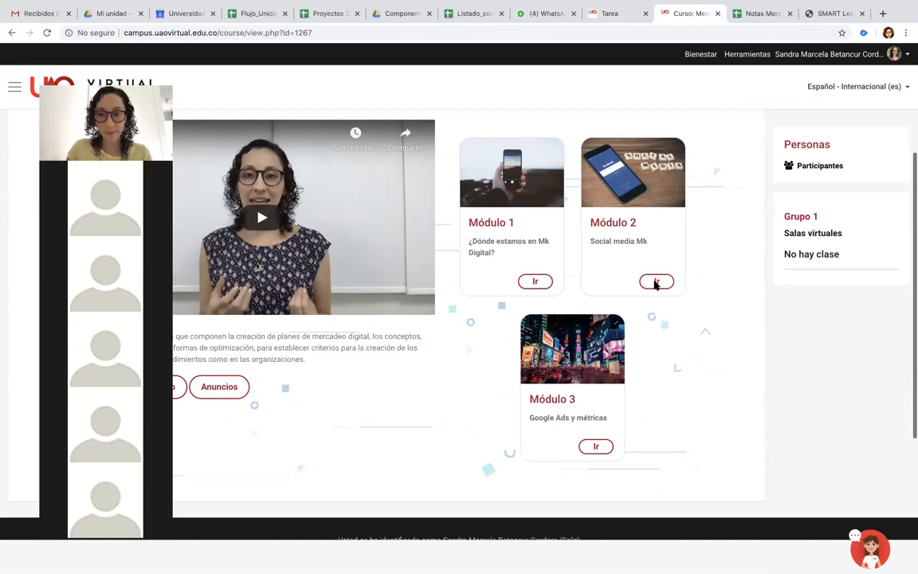
{"action": "left_click", "coordinate": [656, 280]}
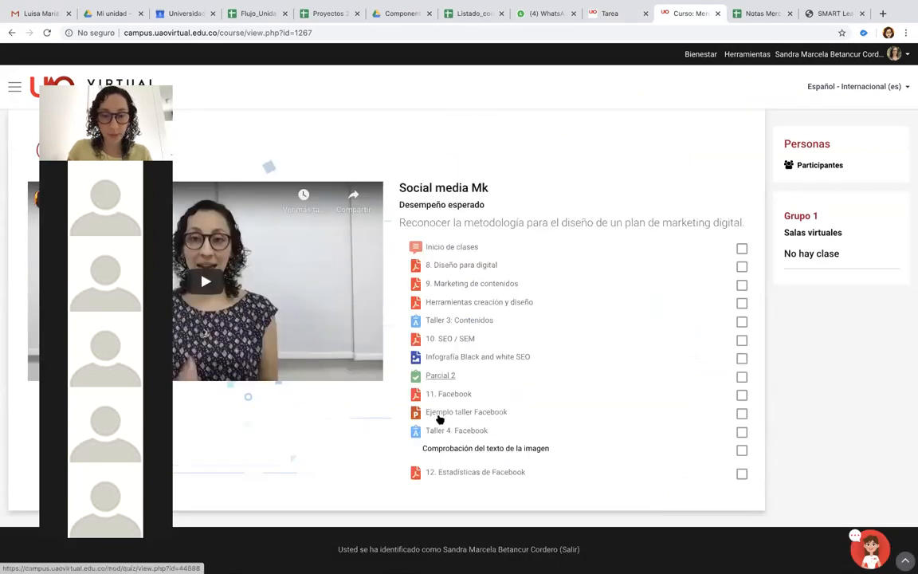
{"action": "left_click", "coordinate": [459, 320]}
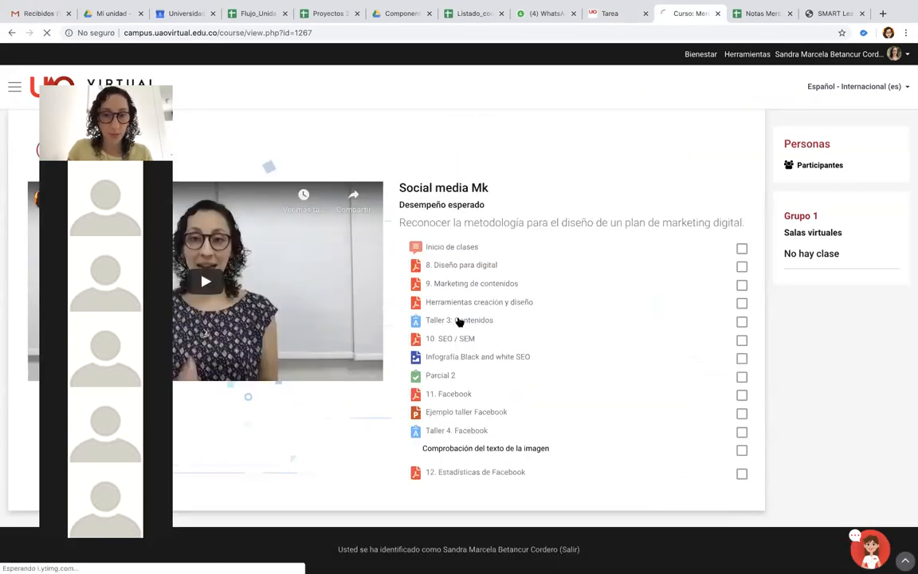
{"action": "scroll", "coordinate": [459, 322], "scroll_direction": "down", "scroll_amount": 2}
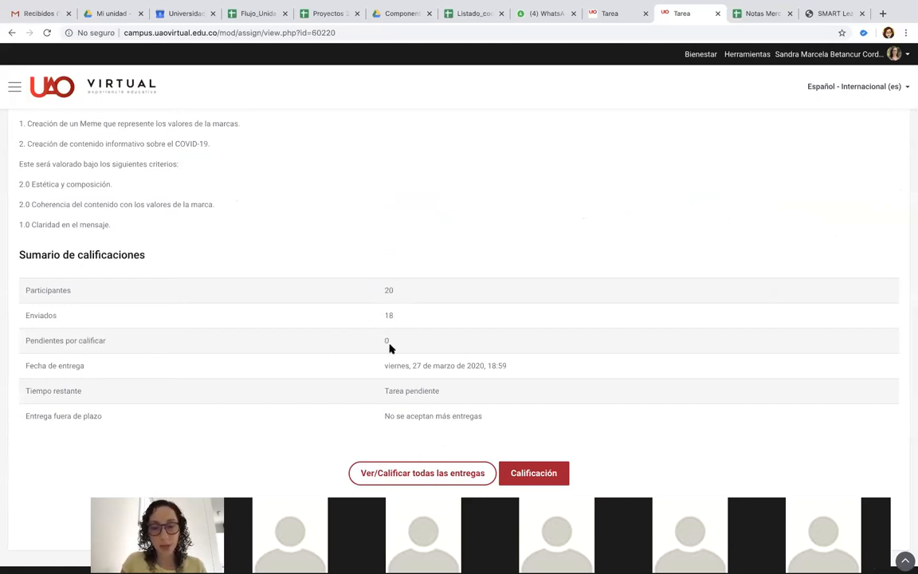
{"action": "scroll", "coordinate": [389, 348], "scroll_direction": "down", "scroll_amount": 2}
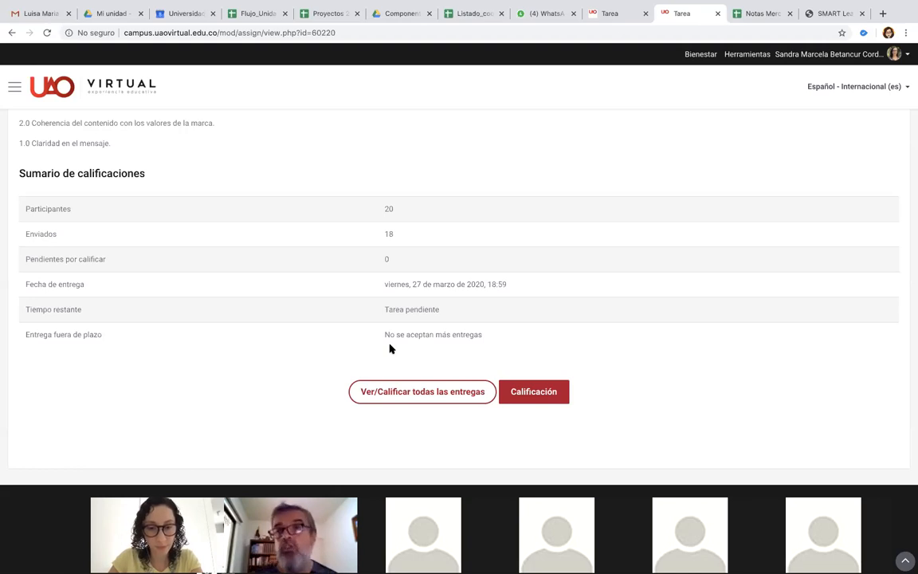
Return to the "Entrega prueba 1" assignment and change the role to Estudiante to view it as a student
{"action": "left_click", "coordinate": [624, 15]}
{"action": "left_click", "coordinate": [812, 51]}
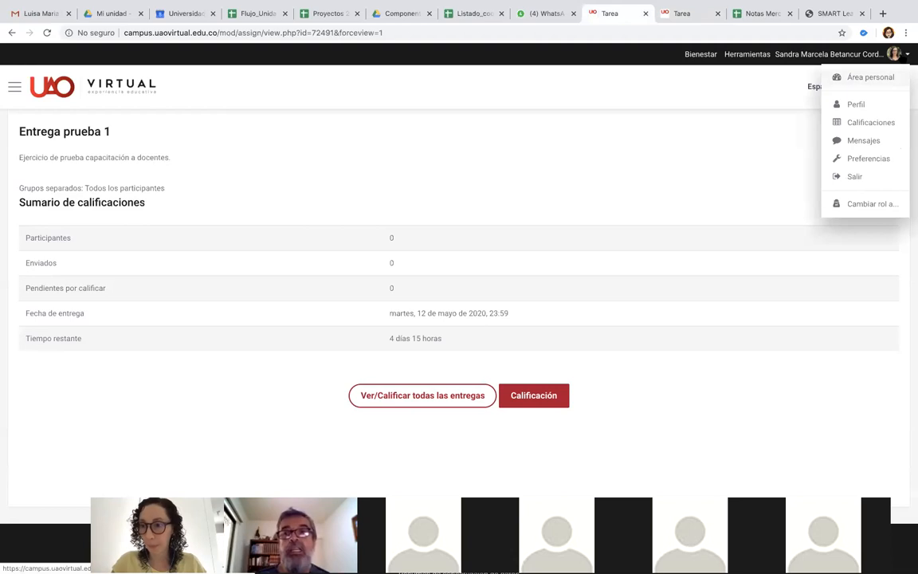
{"action": "left_click", "coordinate": [849, 206]}
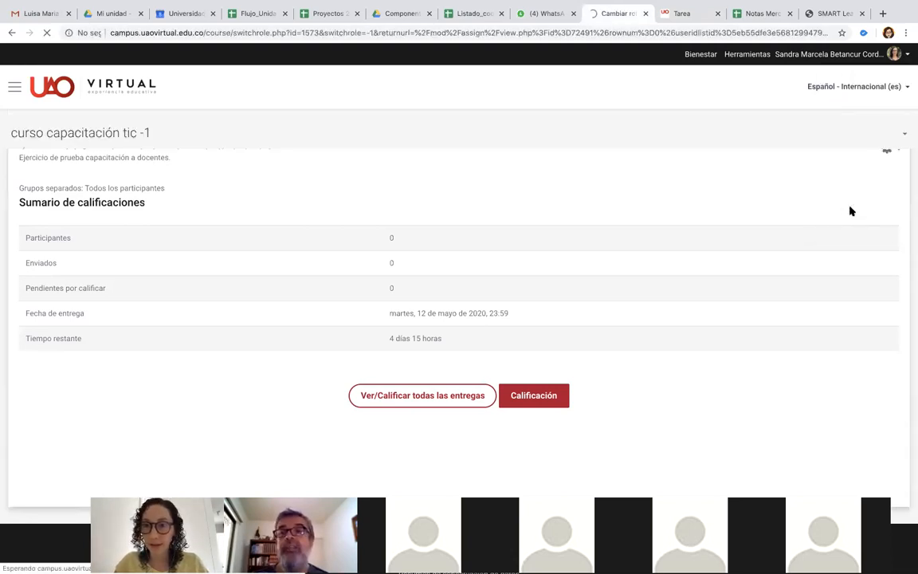
{"action": "scroll", "coordinate": [250, 283], "scroll_direction": "down", "scroll_amount": 4}
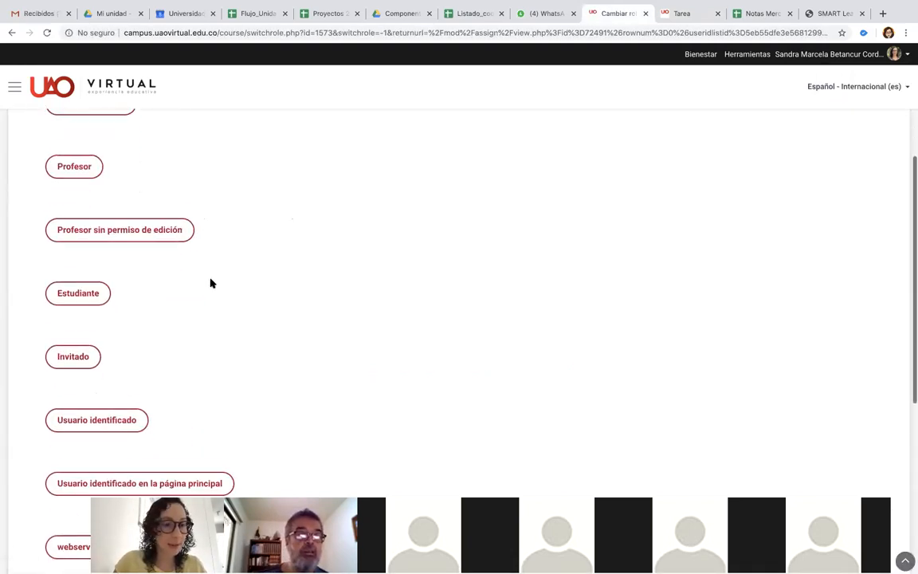
{"action": "left_click", "coordinate": [72, 291]}
{"action": "scroll", "coordinate": [478, 287], "scroll_direction": "down", "scroll_amount": 1}
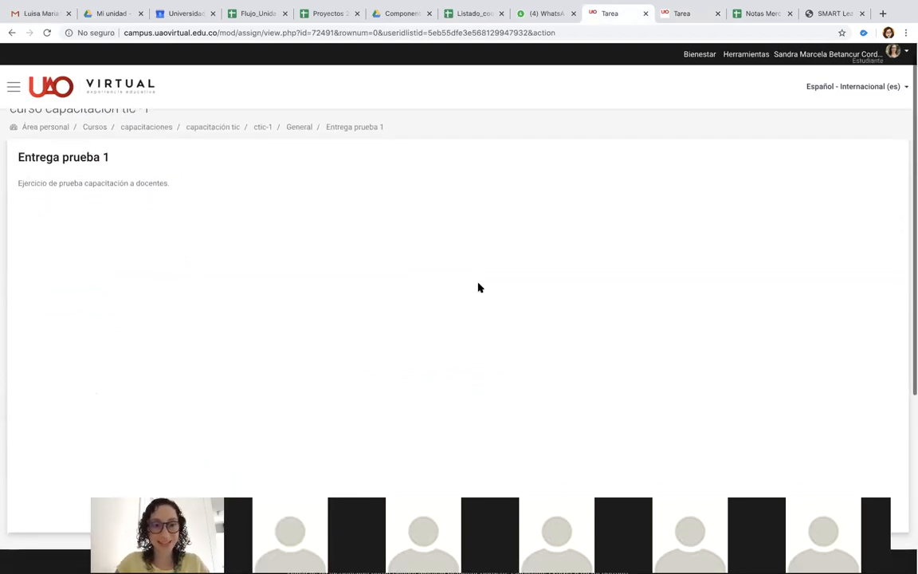
{"action": "scroll", "coordinate": [478, 288], "scroll_direction": "down", "scroll_amount": 3}
{"action": "scroll", "coordinate": [478, 287], "scroll_direction": "up", "scroll_amount": 5}
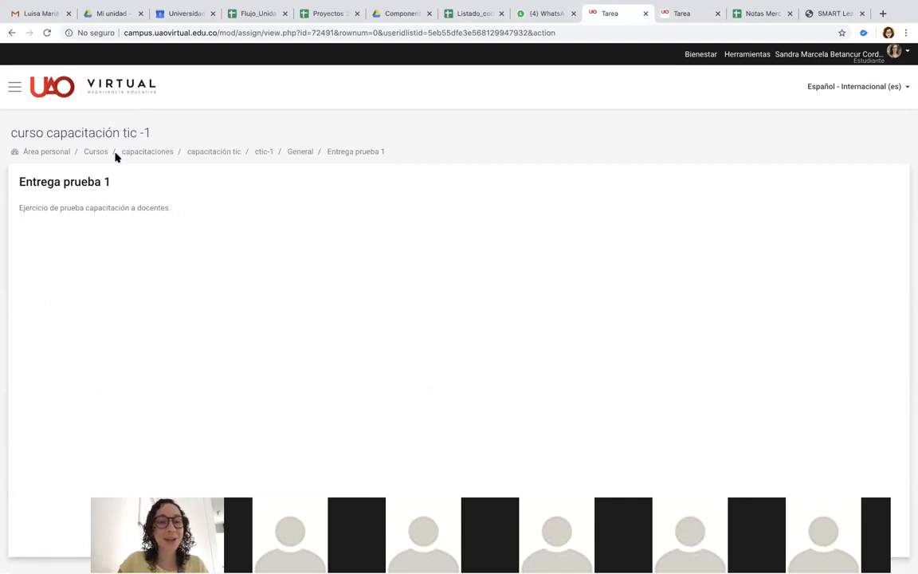
Review the student view of "Entrega prueba 1" and return to the normal role
{"action": "scroll", "coordinate": [224, 260], "scroll_direction": "down", "scroll_amount": 1}
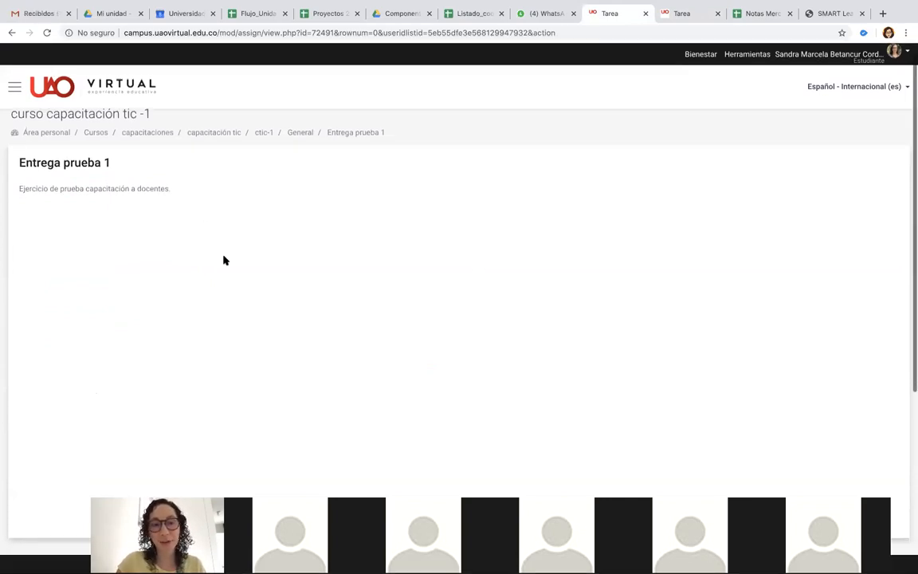
{"action": "scroll", "coordinate": [224, 260], "scroll_direction": "up", "scroll_amount": 1}
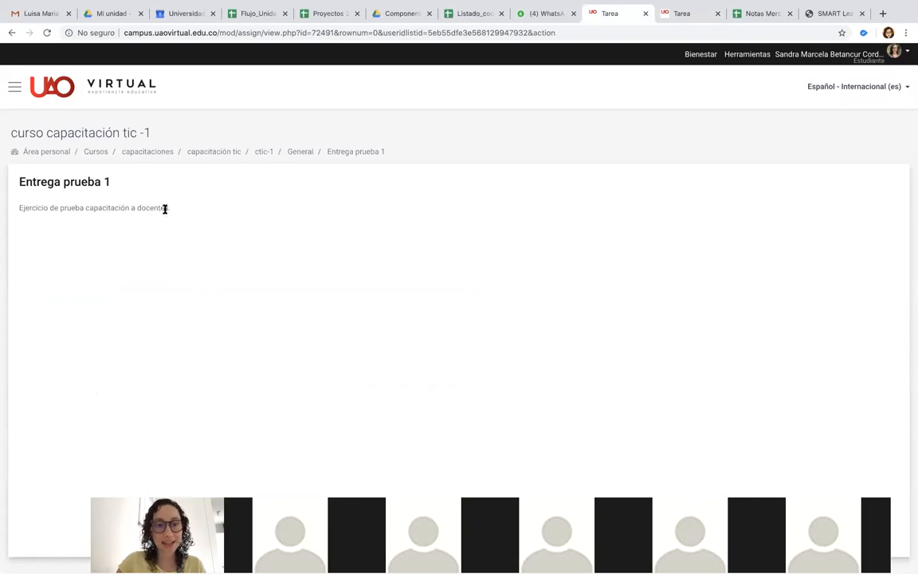
{"action": "scroll", "coordinate": [159, 215], "scroll_direction": "down", "scroll_amount": 5}
{"action": "scroll", "coordinate": [159, 215], "scroll_direction": "up", "scroll_amount": 5}
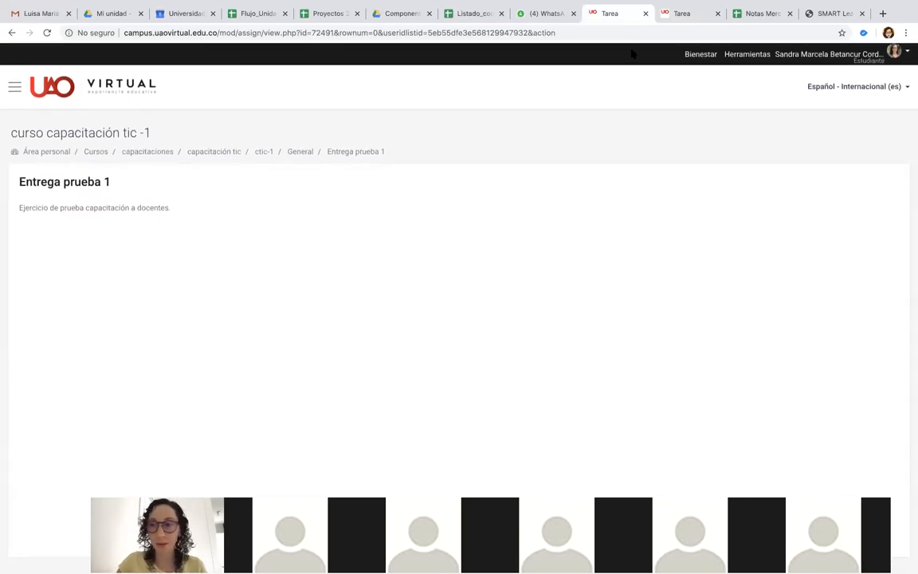
{"action": "left_click", "coordinate": [908, 55]}
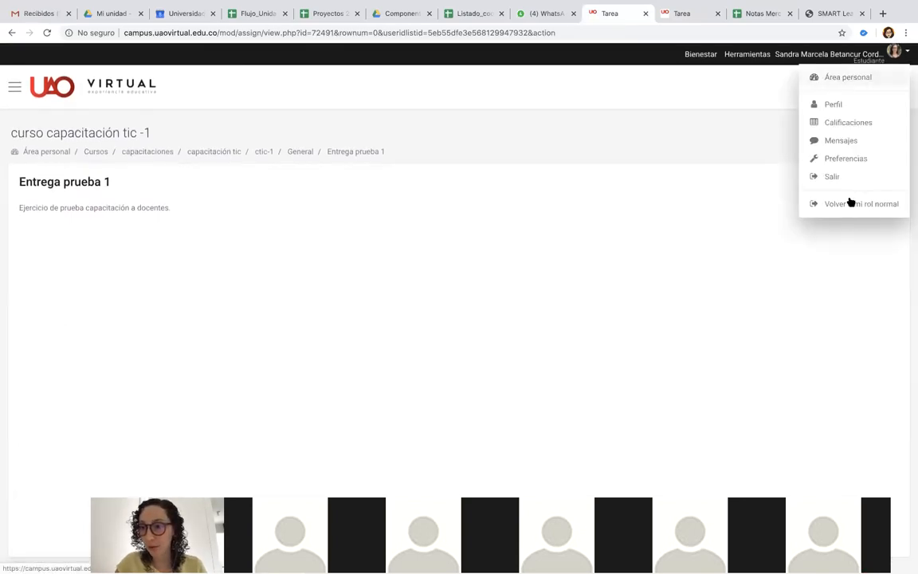
{"action": "left_click", "coordinate": [847, 202]}
Switch to "Taller 3: Contenidos" and change the role to Estudiante to view its Estado de la entrega
{"action": "left_click", "coordinate": [693, 16]}
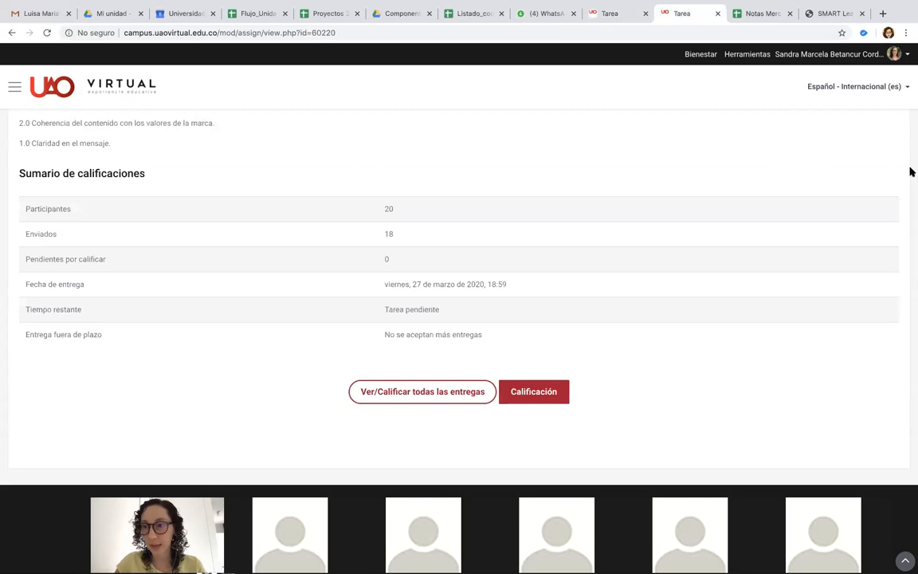
{"action": "left_click_drag", "start_coordinate": [910, 174], "coordinate": [909, 60]}
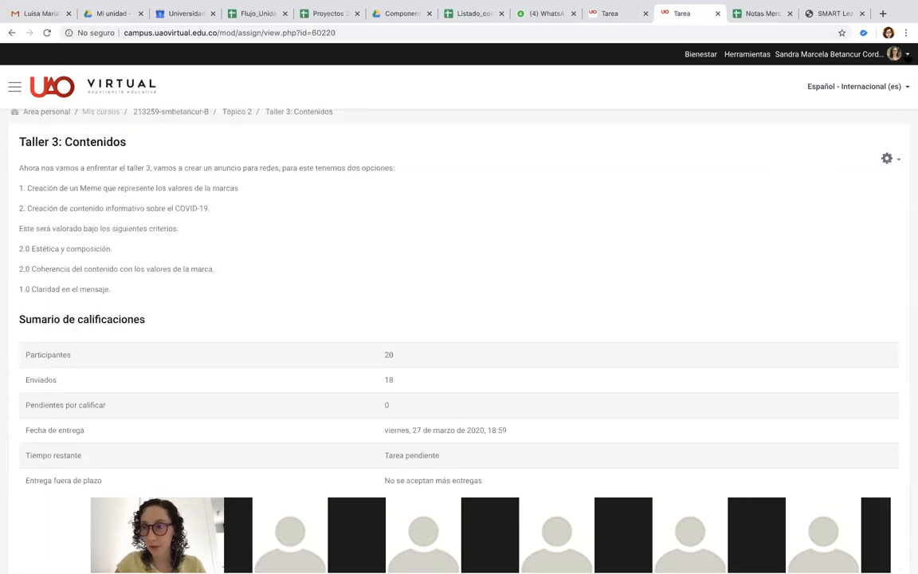
{"action": "left_click", "coordinate": [907, 58]}
{"action": "left_click", "coordinate": [844, 204]}
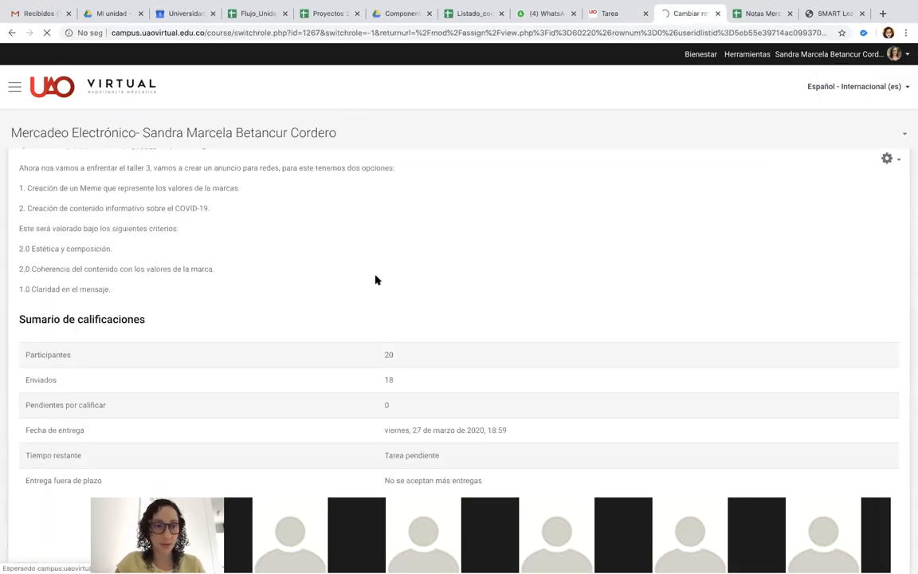
{"action": "scroll", "coordinate": [104, 416], "scroll_direction": "down", "scroll_amount": 5}
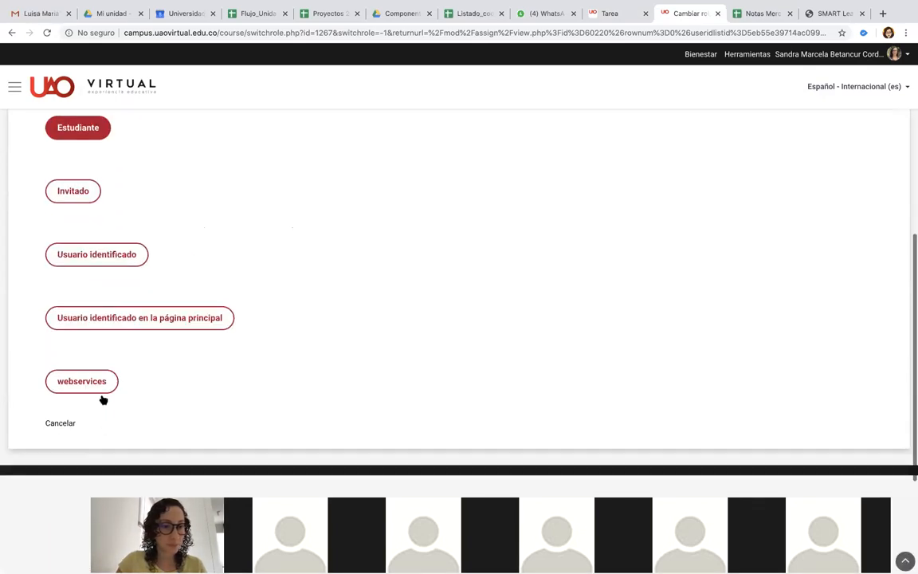
{"action": "scroll", "coordinate": [111, 374], "scroll_direction": "down", "scroll_amount": 1}
{"action": "scroll", "coordinate": [197, 330], "scroll_direction": "up", "scroll_amount": 4}
{"action": "scroll", "coordinate": [196, 329], "scroll_direction": "up", "scroll_amount": 1}
{"action": "scroll", "coordinate": [197, 327], "scroll_direction": "down", "scroll_amount": 2}
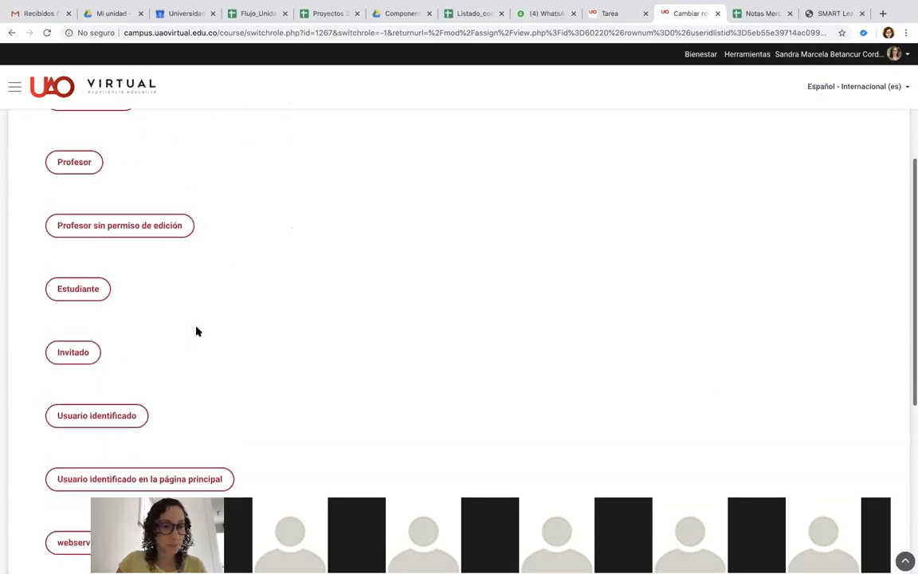
{"action": "left_click", "coordinate": [95, 295]}
{"action": "scroll", "coordinate": [480, 279], "scroll_direction": "down", "scroll_amount": 3}
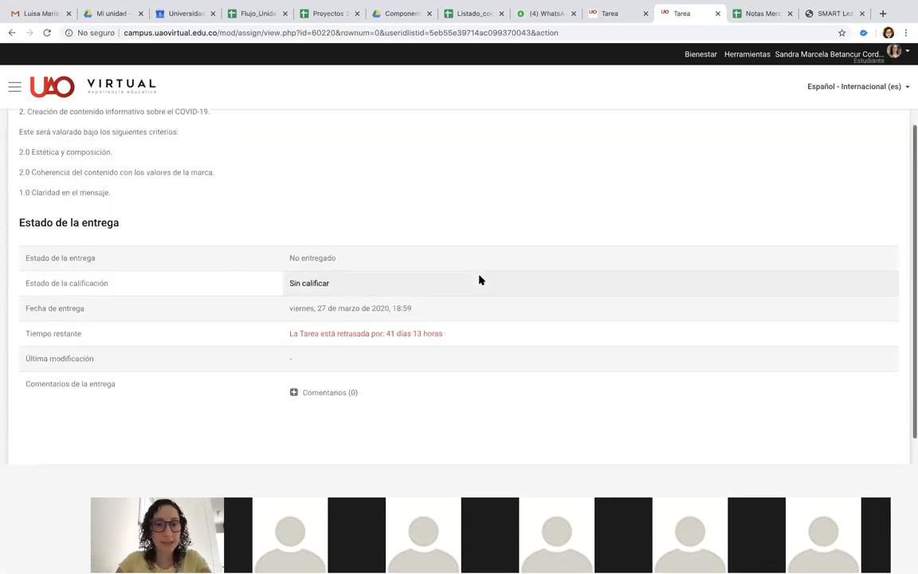
{"action": "scroll", "coordinate": [480, 278], "scroll_direction": "up", "scroll_amount": 2}
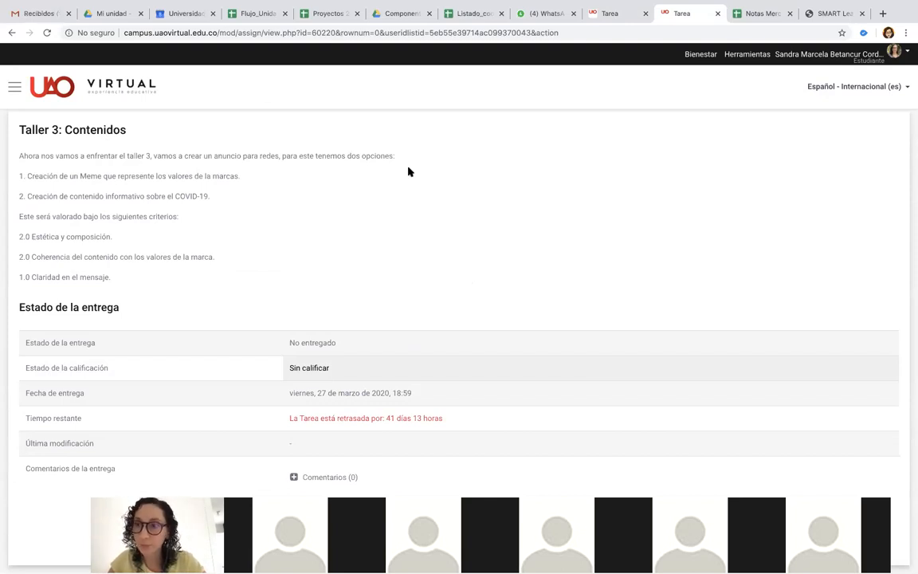
Return to the normal role in "Taller 3: Contenidos" and check its Sumario de calificaciones
{"action": "left_click", "coordinate": [892, 53]}
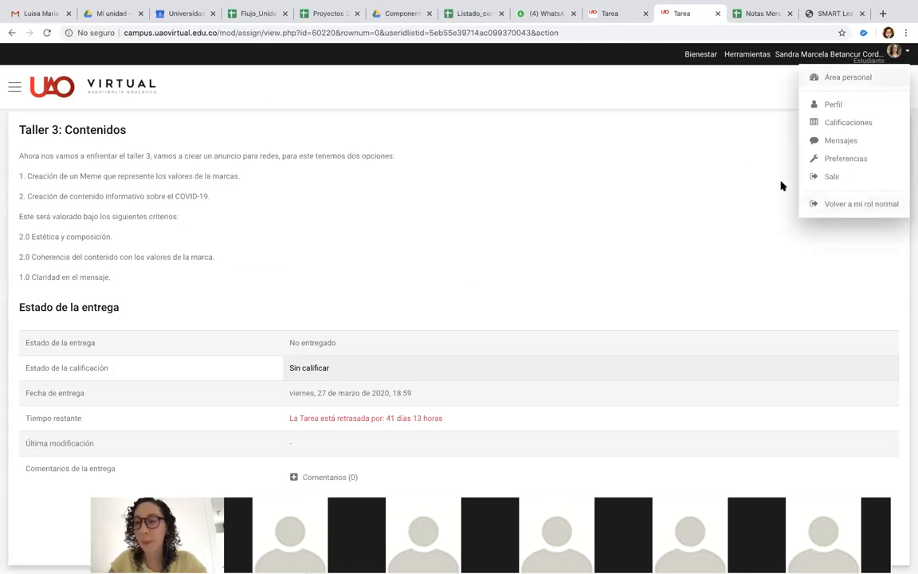
{"action": "left_click", "coordinate": [845, 203]}
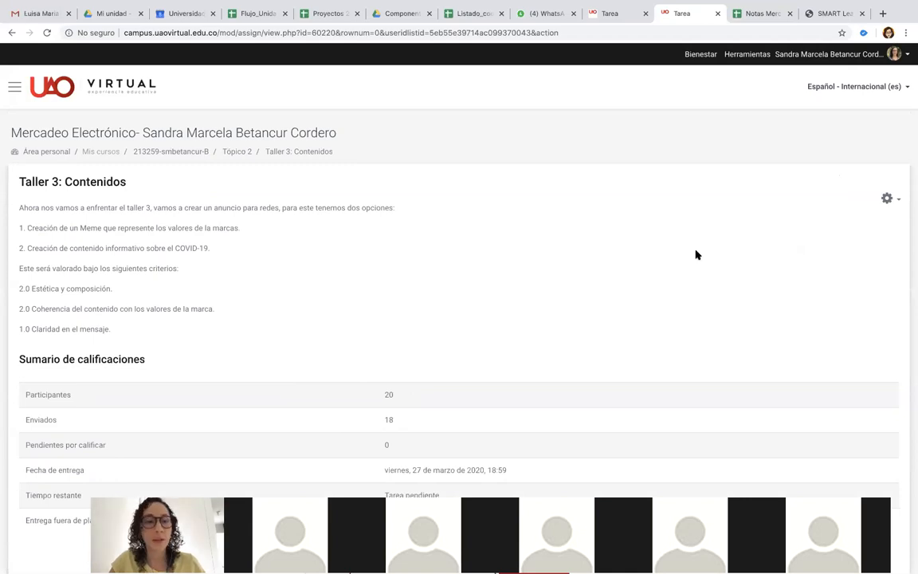
{"action": "scroll", "coordinate": [694, 254], "scroll_direction": "down", "scroll_amount": 2}
{"action": "scroll", "coordinate": [694, 254], "scroll_direction": "up", "scroll_amount": 2}
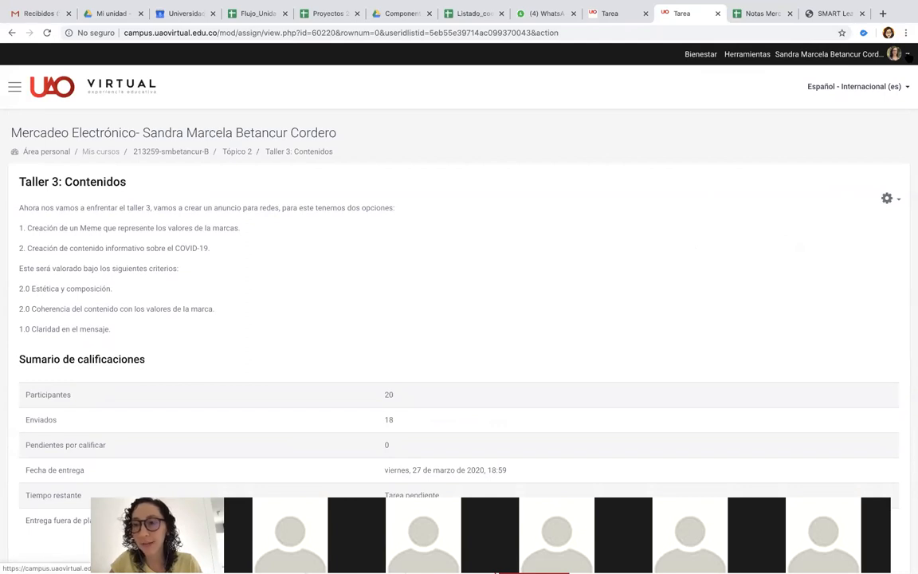
Change the role to Estudiante again for the "Taller 3: Contenidos" assignment
{"action": "left_click", "coordinate": [908, 55]}
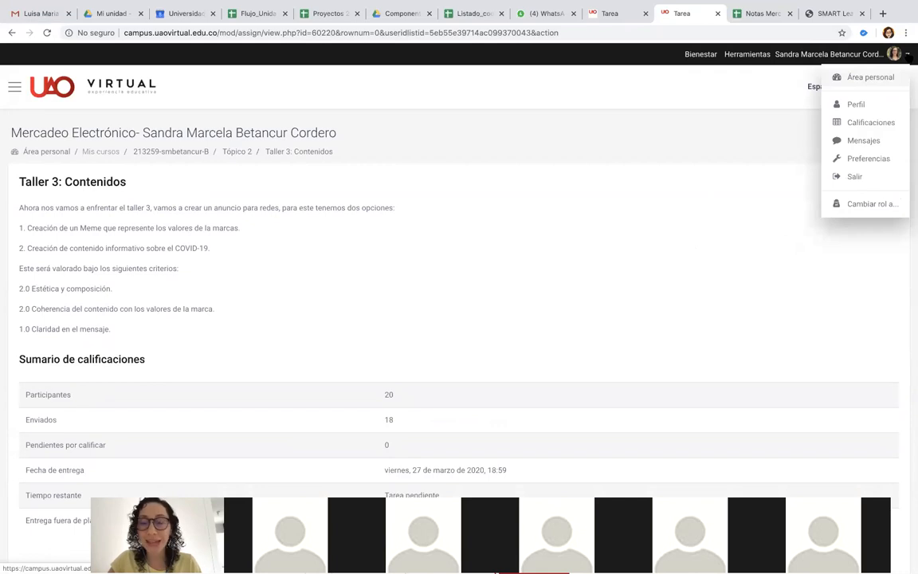
{"action": "left_click", "coordinate": [885, 203]}
{"action": "scroll", "coordinate": [442, 287], "scroll_direction": "down", "scroll_amount": 3}
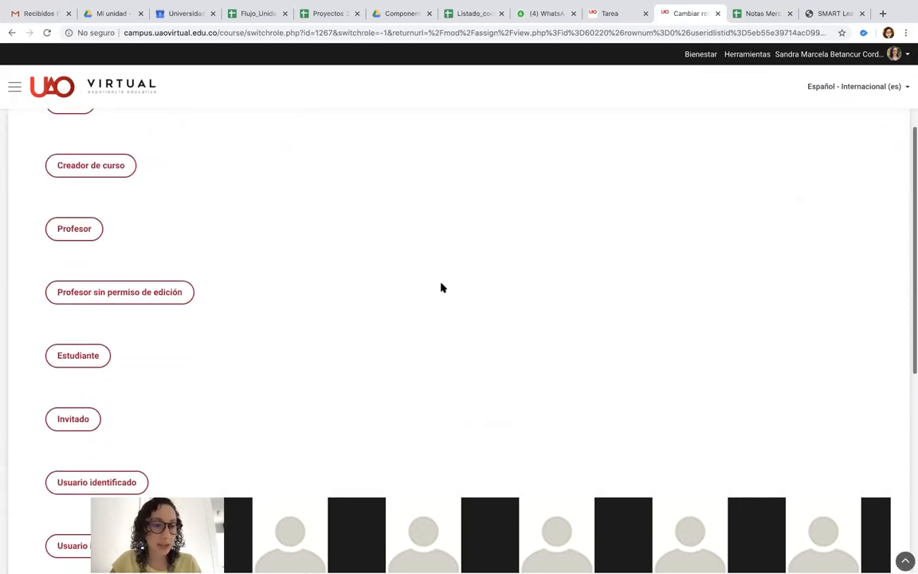
{"action": "left_click", "coordinate": [82, 359]}
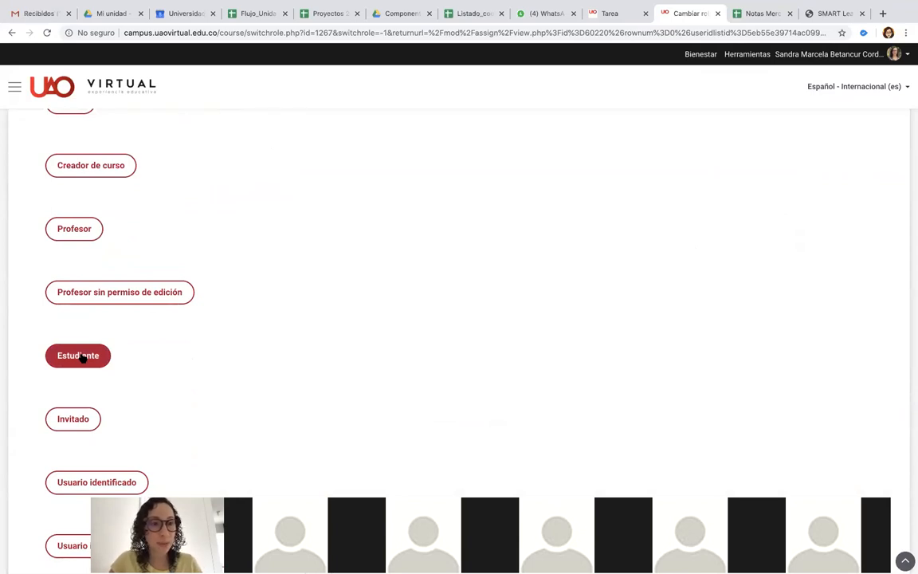
{"action": "scroll", "coordinate": [79, 356], "scroll_direction": "up", "scroll_amount": 1}
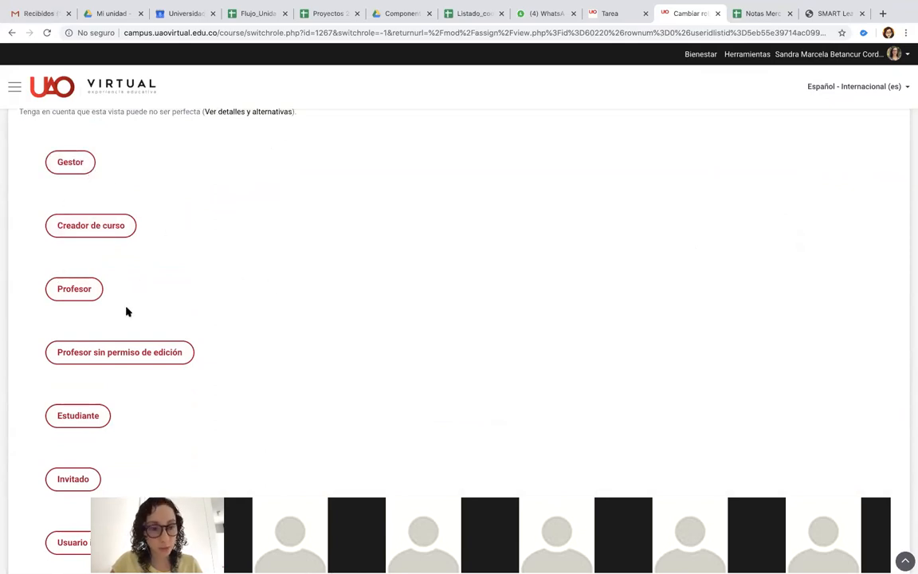
{"action": "scroll", "coordinate": [81, 297], "scroll_direction": "down", "scroll_amount": 2}
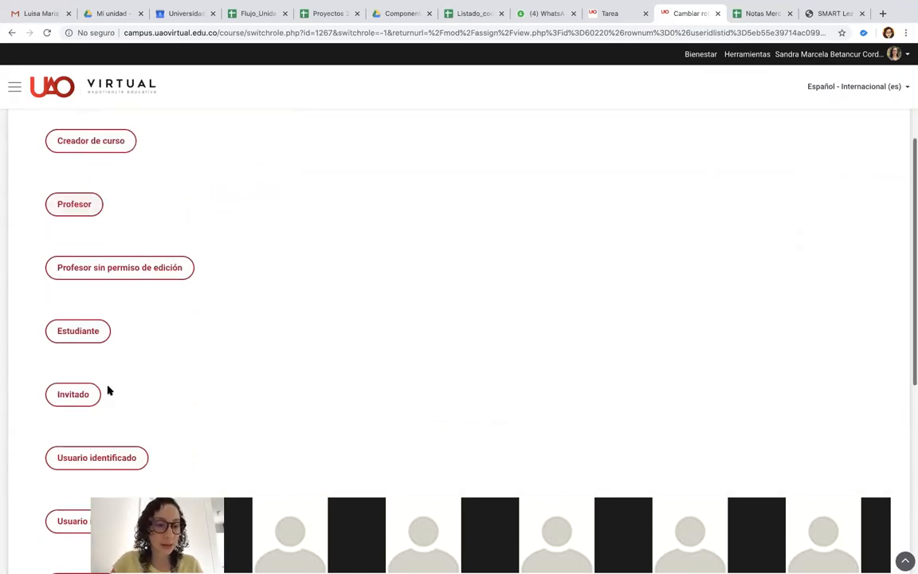
{"action": "left_click", "coordinate": [81, 291]}
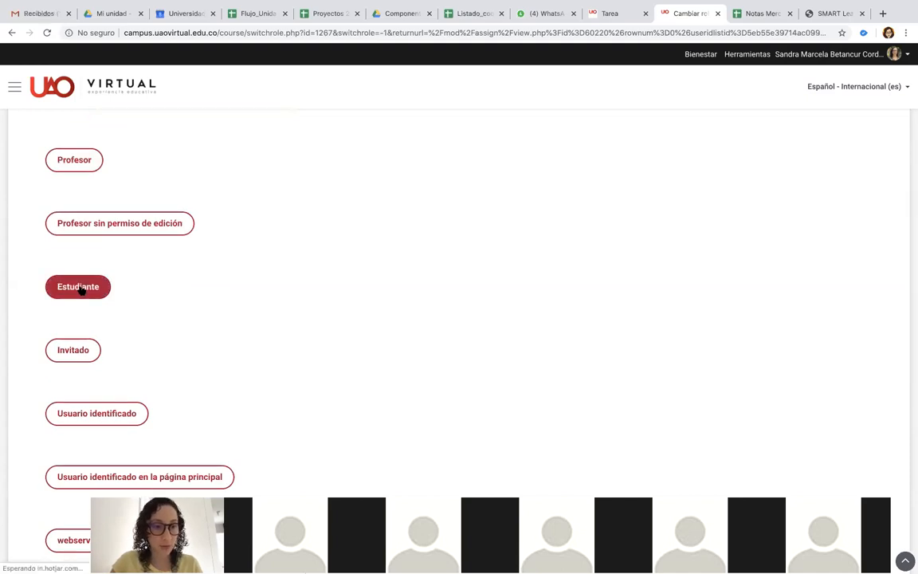
Examine the instructions, Estado de la entrega table and comments area of "Taller 3: Contenidos" as a student
{"action": "scroll", "coordinate": [356, 294], "scroll_direction": "down", "scroll_amount": 1}
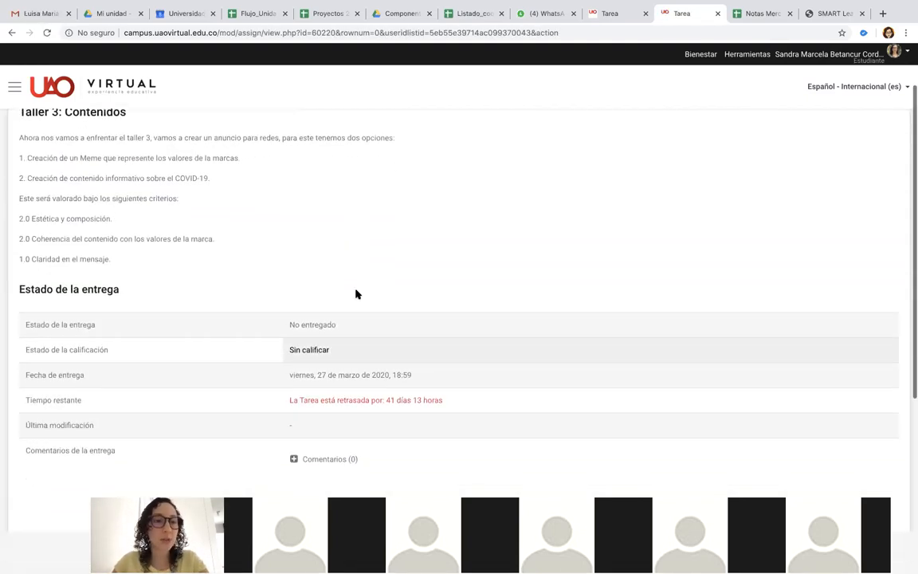
{"action": "scroll", "coordinate": [356, 294], "scroll_direction": "up", "scroll_amount": 1}
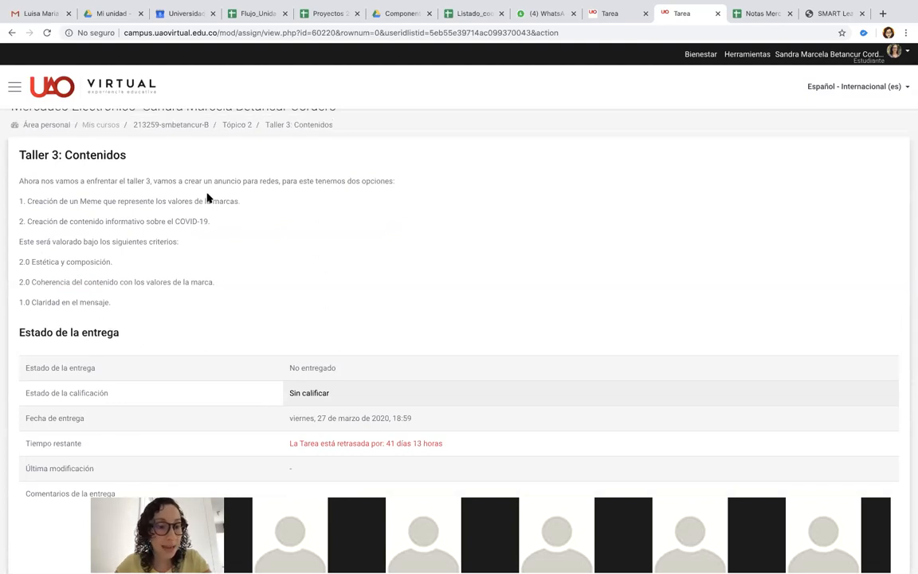
{"action": "scroll", "coordinate": [169, 240], "scroll_direction": "down", "scroll_amount": 1}
{"action": "scroll", "coordinate": [170, 240], "scroll_direction": "down", "scroll_amount": 2}
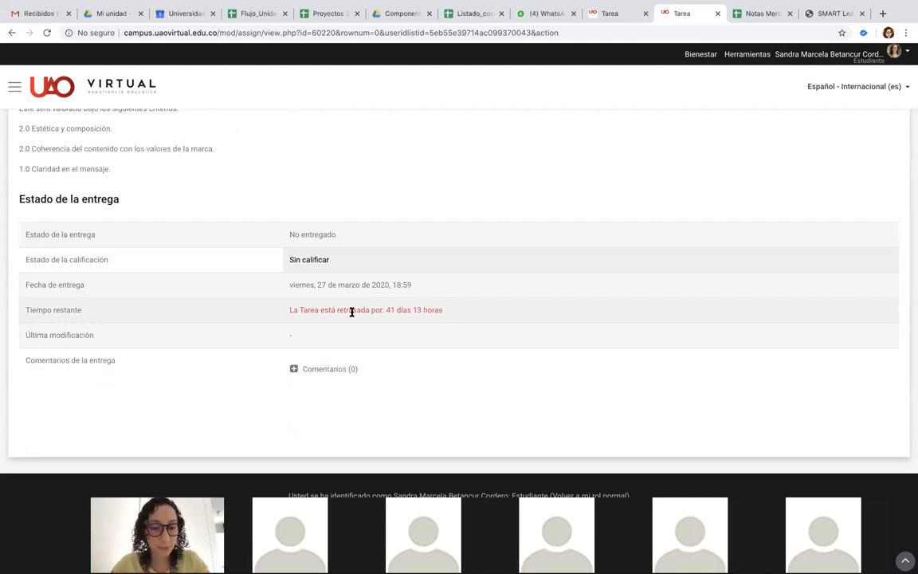
{"action": "scroll", "coordinate": [351, 312], "scroll_direction": "down", "scroll_amount": 2}
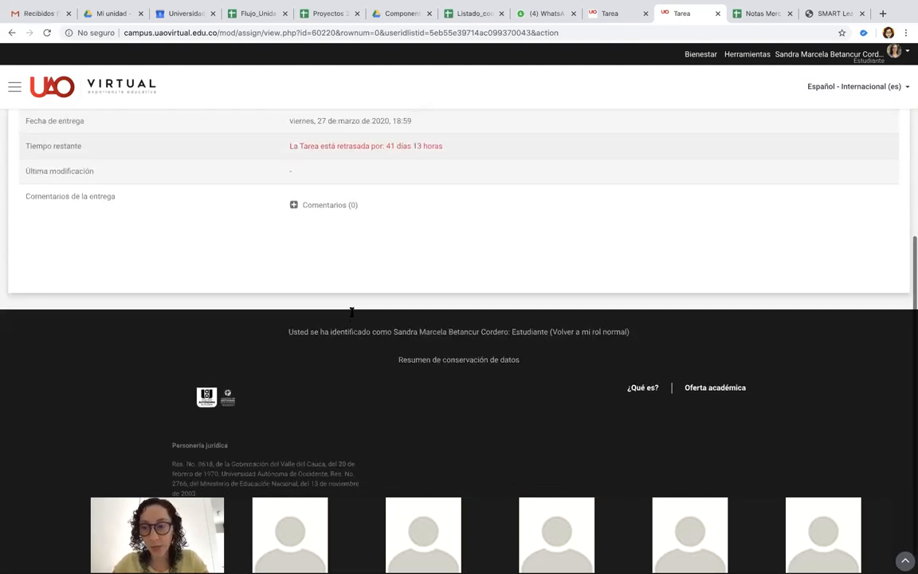
{"action": "scroll", "coordinate": [351, 312], "scroll_direction": "up", "scroll_amount": 4}
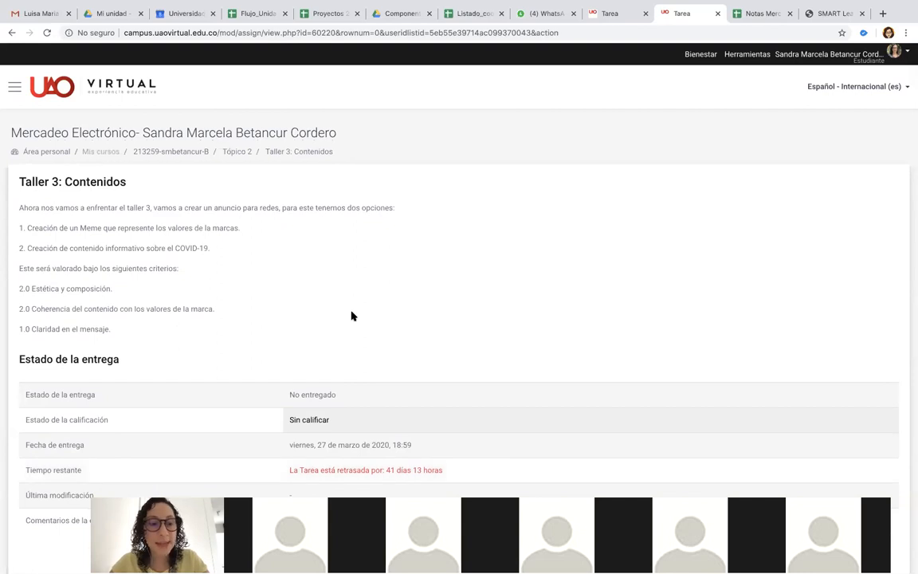
{"action": "scroll", "coordinate": [351, 315], "scroll_direction": "down", "scroll_amount": 3}
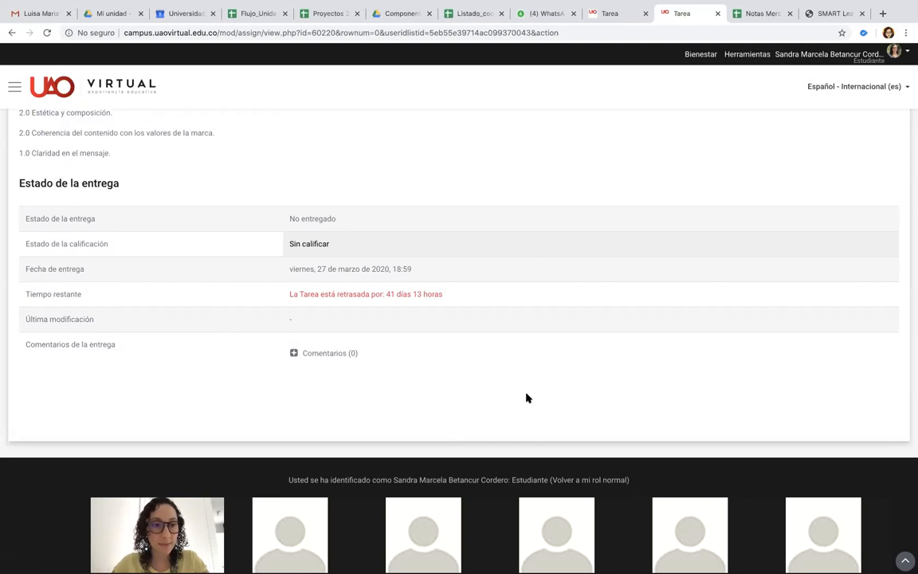
{"action": "scroll", "coordinate": [525, 398], "scroll_direction": "up", "scroll_amount": 1}
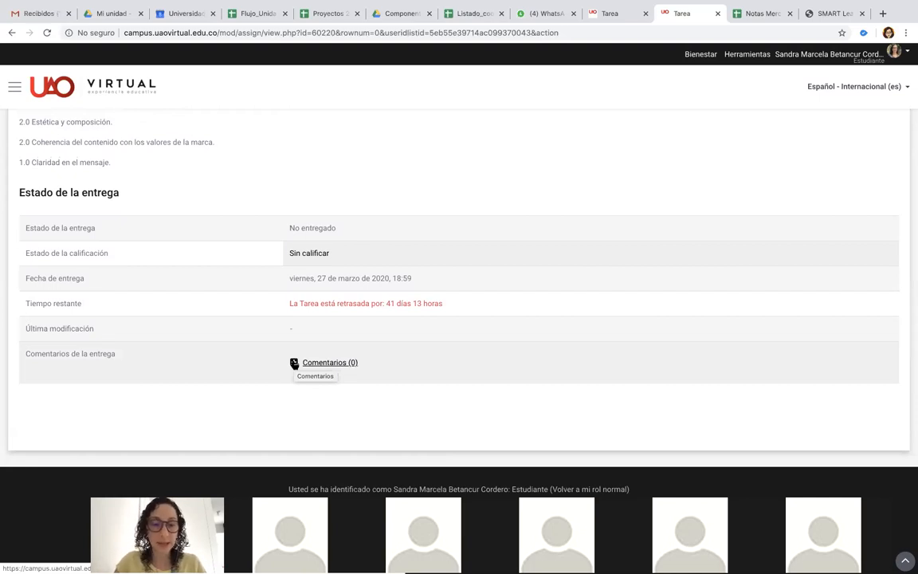
{"action": "scroll", "coordinate": [614, 216], "scroll_direction": "up", "scroll_amount": 3}
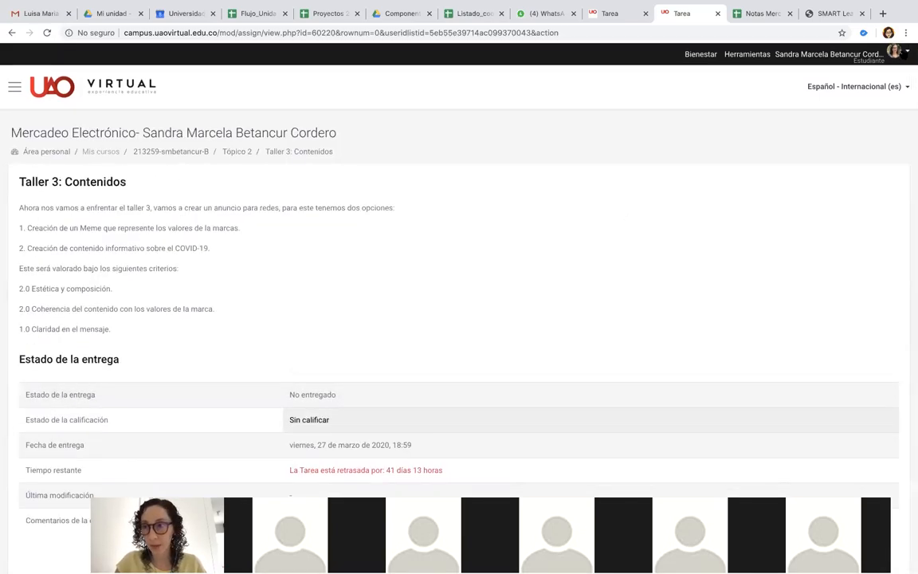
Restore the normal role in "Taller 3: Contenidos" and check the Sumario de calificaciones of "Entrega prueba 1"
{"action": "left_click", "coordinate": [896, 52]}
{"action": "left_click", "coordinate": [855, 201]}
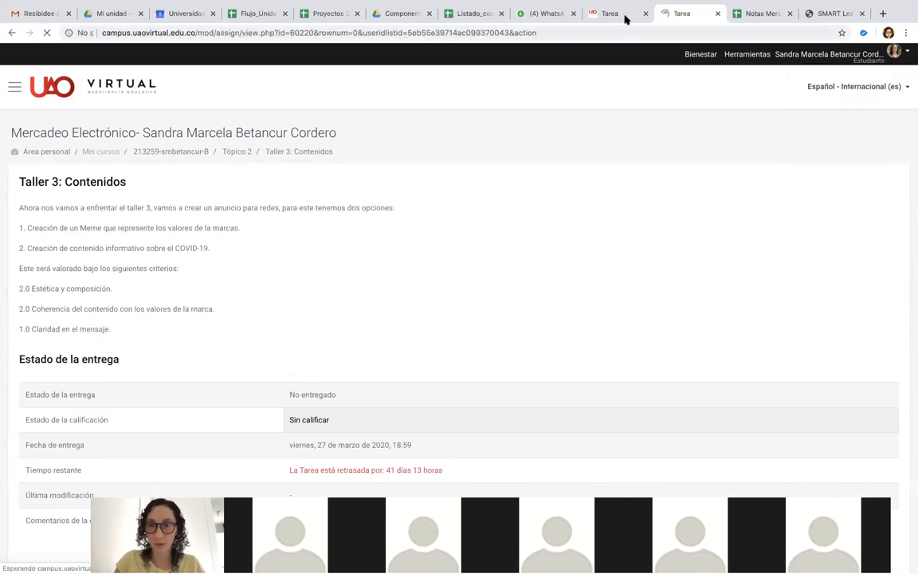
{"action": "left_click", "coordinate": [626, 19]}
{"action": "scroll", "coordinate": [522, 303], "scroll_direction": "down", "scroll_amount": 3}
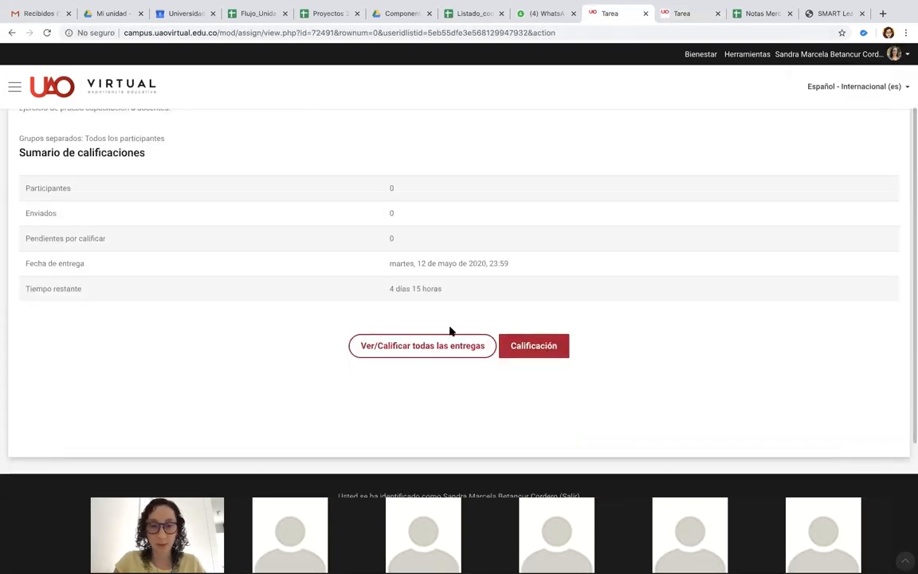
{"action": "scroll", "coordinate": [547, 189], "scroll_direction": "up", "scroll_amount": 2}
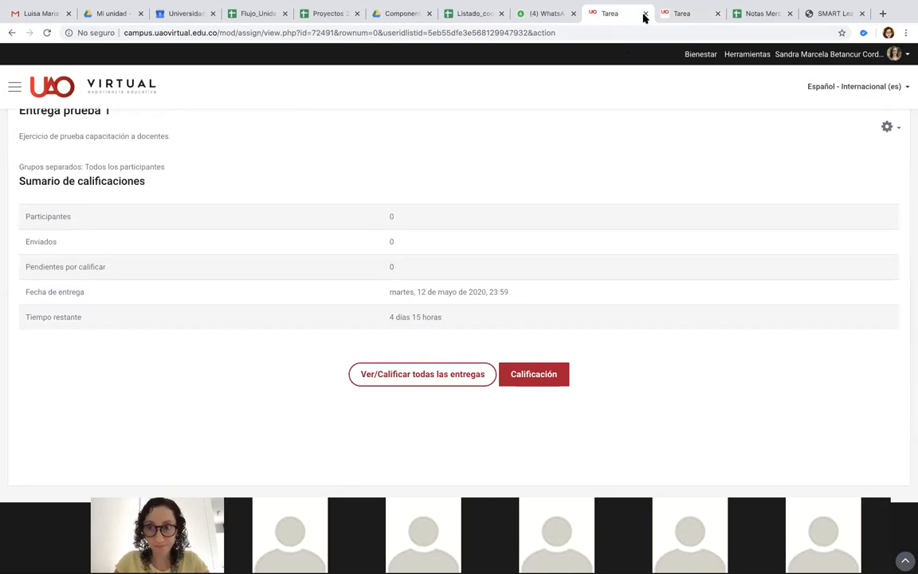
Go back to "Taller 3: Contenidos" and open the page for viewing and grading all submissions
{"action": "left_click", "coordinate": [682, 14]}
{"action": "scroll", "coordinate": [488, 361], "scroll_direction": "down", "scroll_amount": 3}
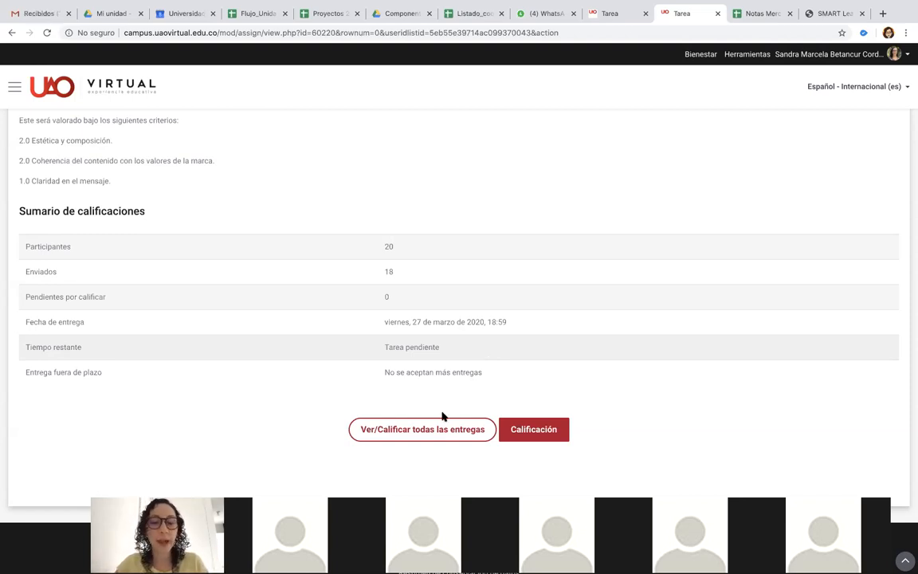
{"action": "left_click", "coordinate": [427, 437]}
{"action": "scroll", "coordinate": [427, 440], "scroll_direction": "down", "scroll_amount": 5}
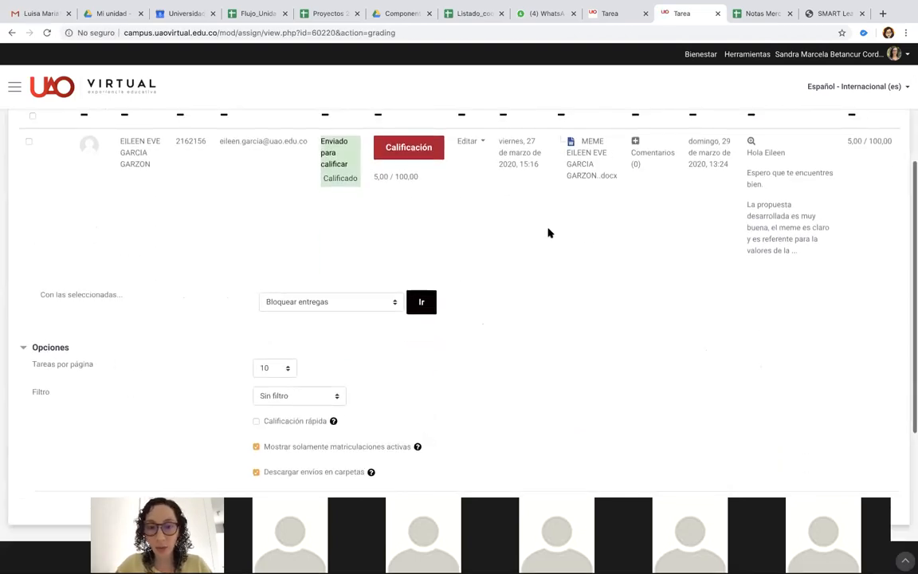
Clear the first-name initial filter on the grading page and review all students' submission statuses, files, grades and feedback
{"action": "scroll", "coordinate": [438, 344], "scroll_direction": "up", "scroll_amount": 1}
{"action": "scroll", "coordinate": [436, 348], "scroll_direction": "up", "scroll_amount": 3}
{"action": "scroll", "coordinate": [437, 348], "scroll_direction": "down", "scroll_amount": 6}
{"action": "scroll", "coordinate": [437, 348], "scroll_direction": "up", "scroll_amount": 6}
{"action": "left_click", "coordinate": [67, 211]}
{"action": "scroll", "coordinate": [356, 288], "scroll_direction": "down", "scroll_amount": 5}
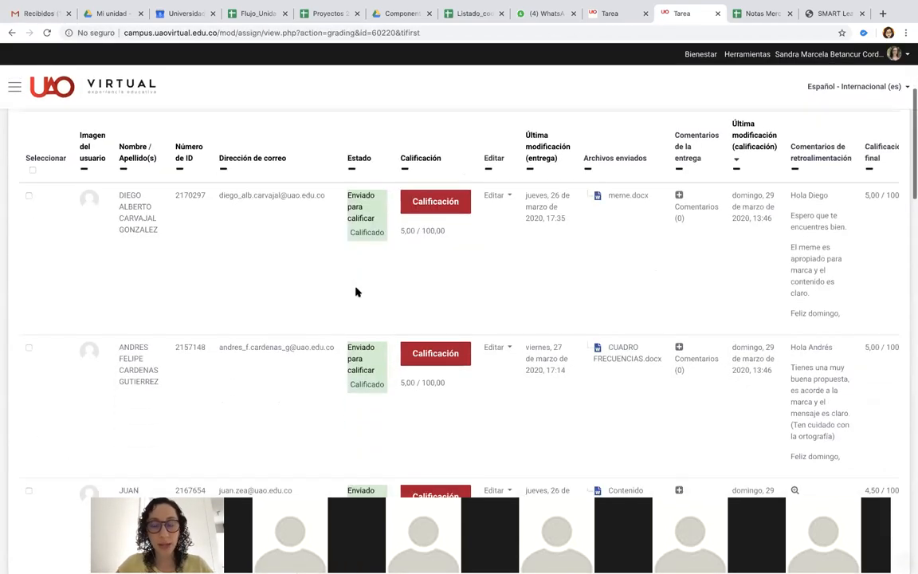
{"action": "scroll", "coordinate": [356, 291], "scroll_direction": "down", "scroll_amount": 3}
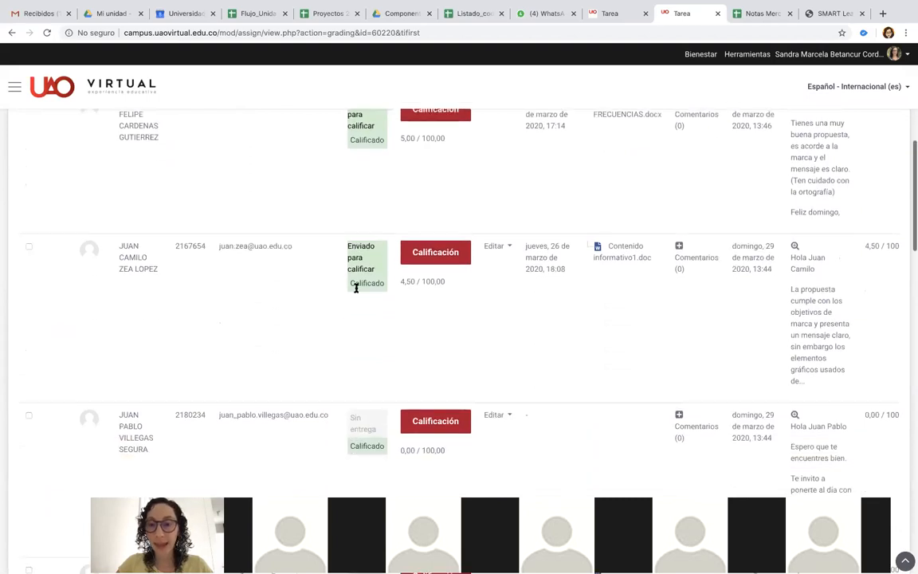
Open the individual grading form for the student marked "Sin entrega" in "Taller 3: Contenidos"
{"action": "scroll", "coordinate": [588, 285], "scroll_direction": "down", "scroll_amount": 1}
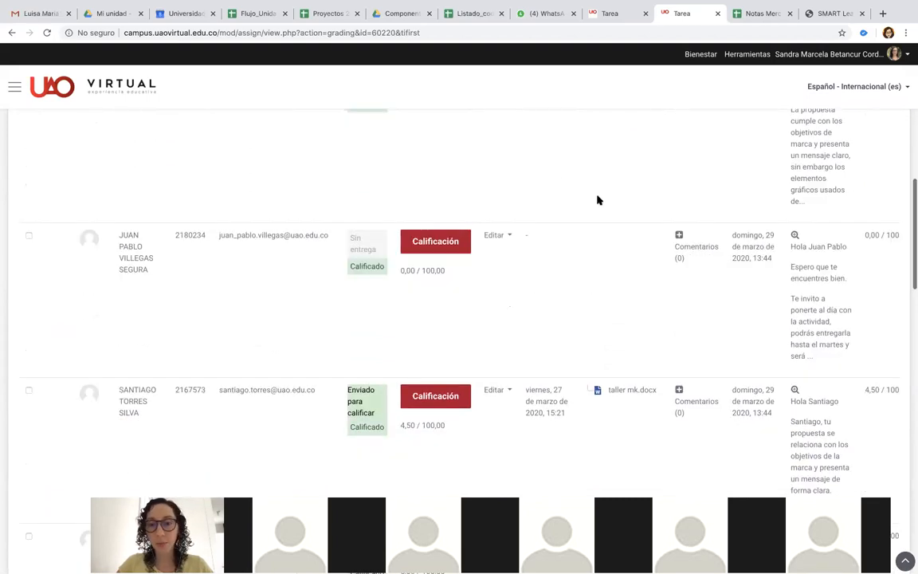
{"action": "scroll", "coordinate": [492, 338], "scroll_direction": "up", "scroll_amount": 2}
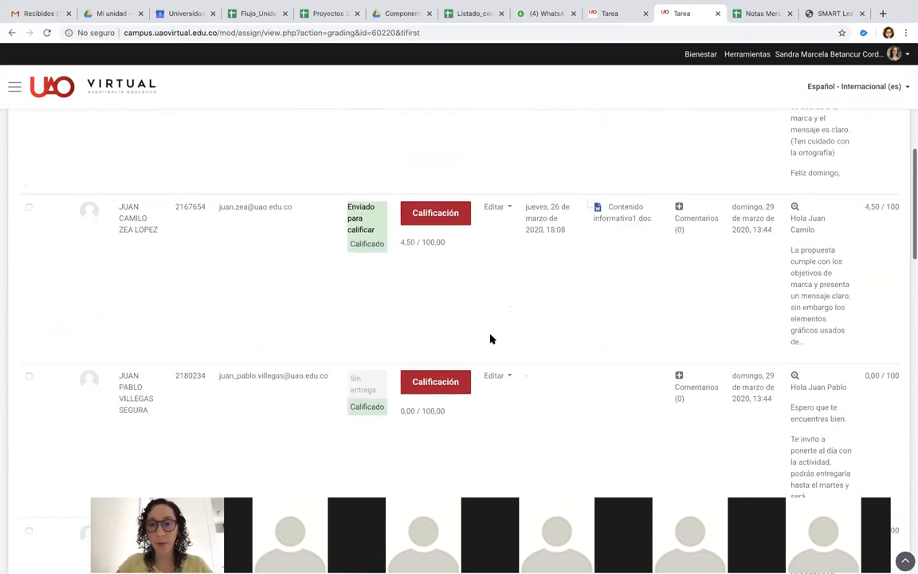
{"action": "scroll", "coordinate": [489, 338], "scroll_direction": "down", "scroll_amount": 1}
{"action": "left_click", "coordinate": [427, 291]}
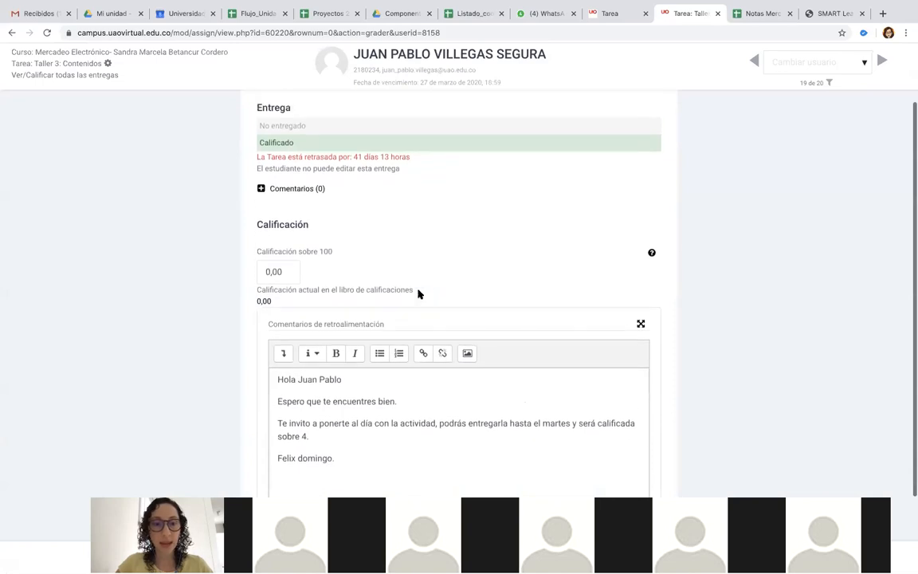
Delete and re-enter the decimal comma in the grade 0,00, then place the cursor in the feedback comments
{"action": "left_click", "coordinate": [267, 272]}
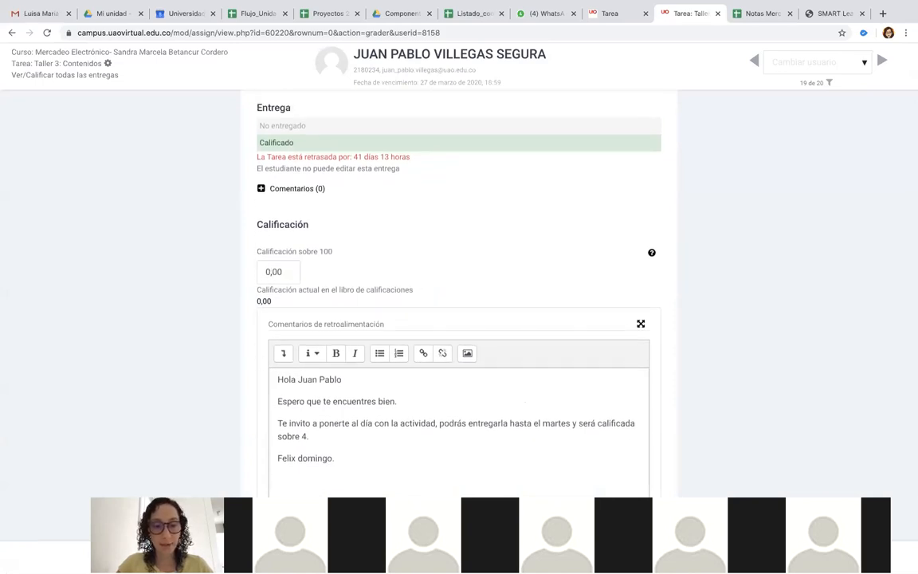
{"action": "key", "text": "Right"}
{"action": "key", "text": "Right"}
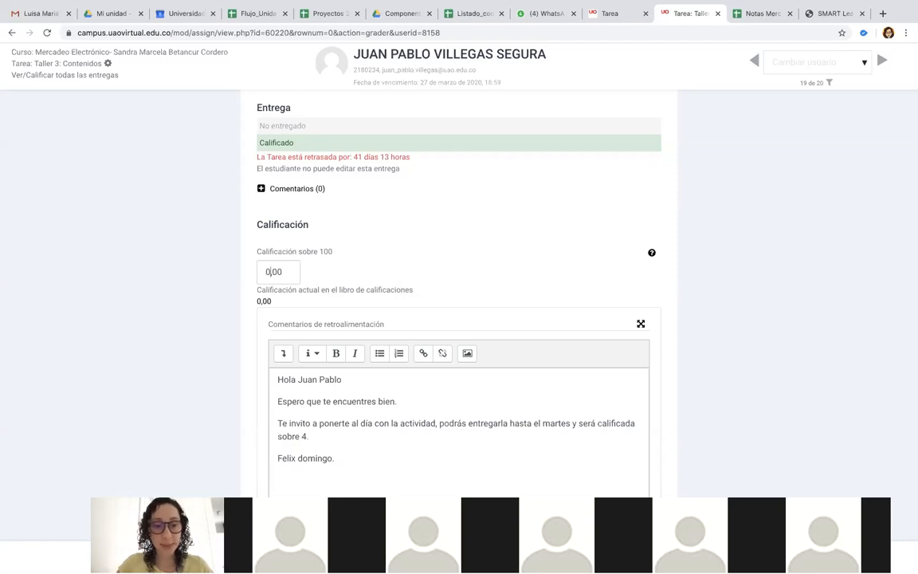
{"action": "scroll", "coordinate": [314, 312], "scroll_direction": "down", "scroll_amount": 1}
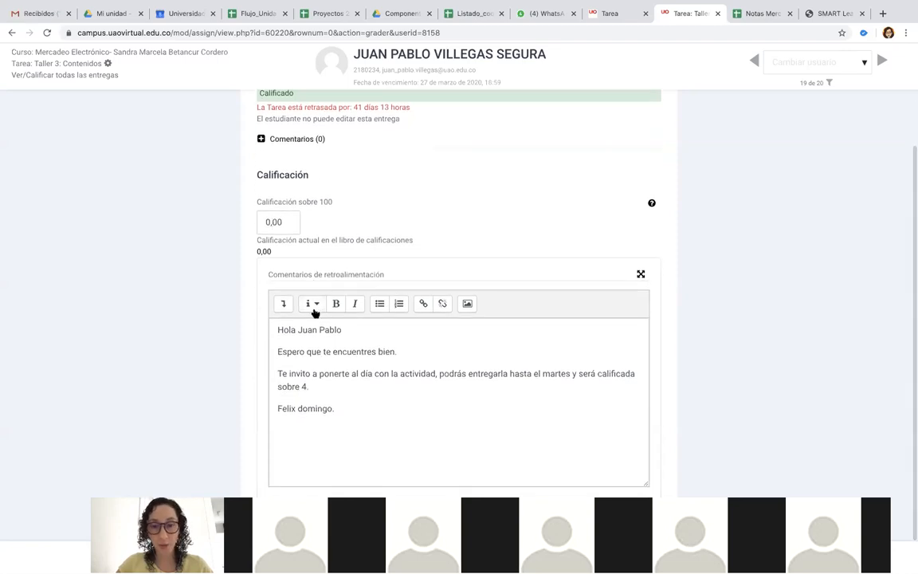
{"action": "key", "text": "BackSpace"}
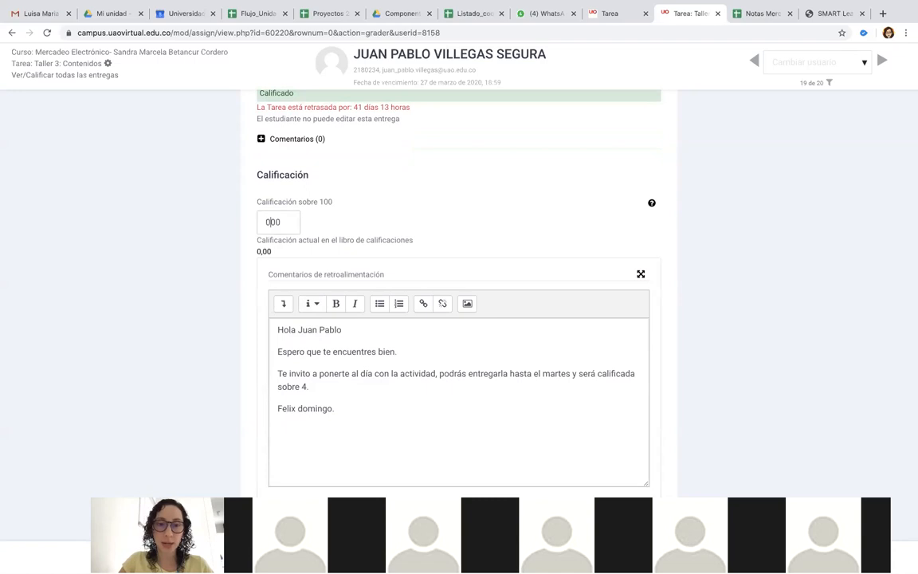
{"action": "type", "text": ","}
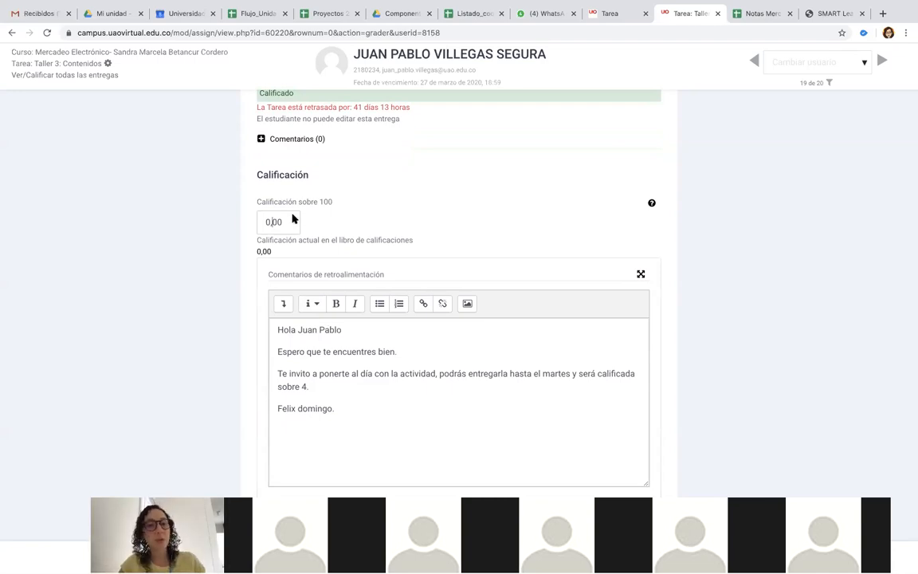
{"action": "left_click_drag", "start_coordinate": [287, 225], "coordinate": [259, 225]}
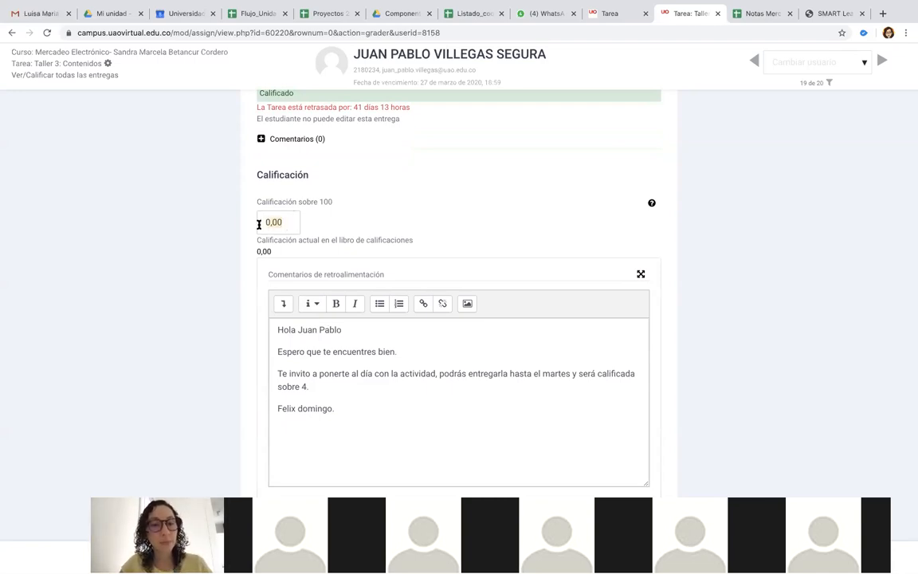
{"action": "left_click", "coordinate": [380, 402]}
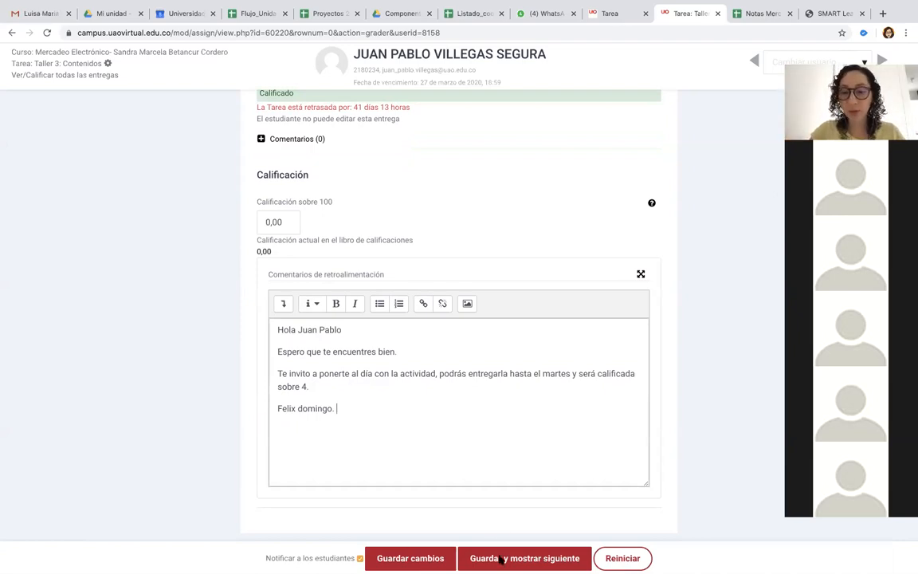
Leave the grading form for the main page of "Taller 3: Contenidos" and switch to "Entrega prueba 1"
{"action": "left_click", "coordinate": [13, 36]}
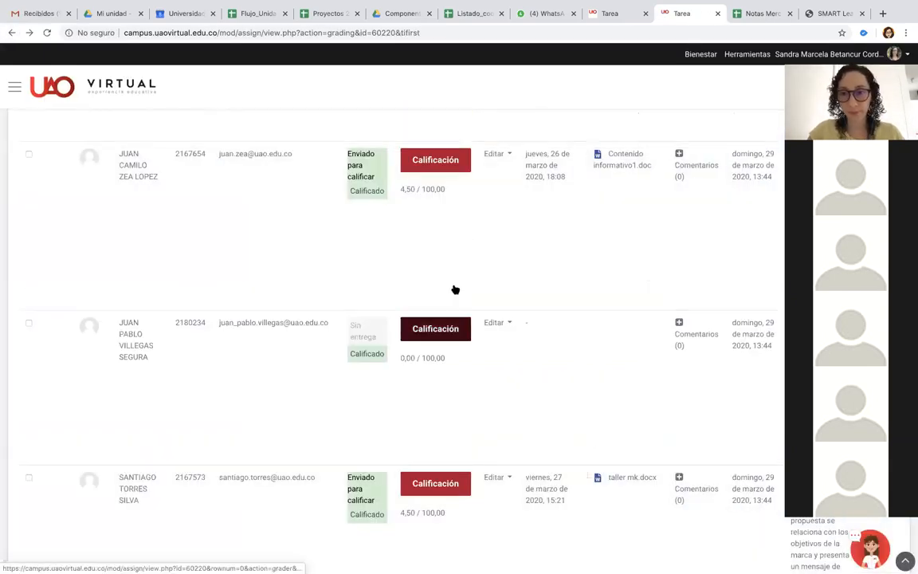
{"action": "left_click", "coordinate": [301, 153]}
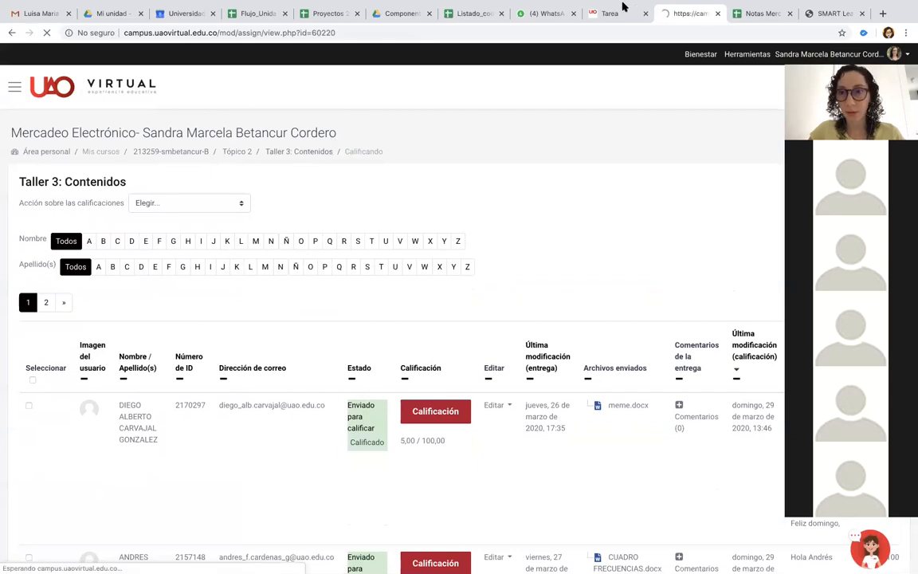
{"action": "left_click", "coordinate": [616, 14]}
{"action": "scroll", "coordinate": [428, 347], "scroll_direction": "up", "scroll_amount": 2}
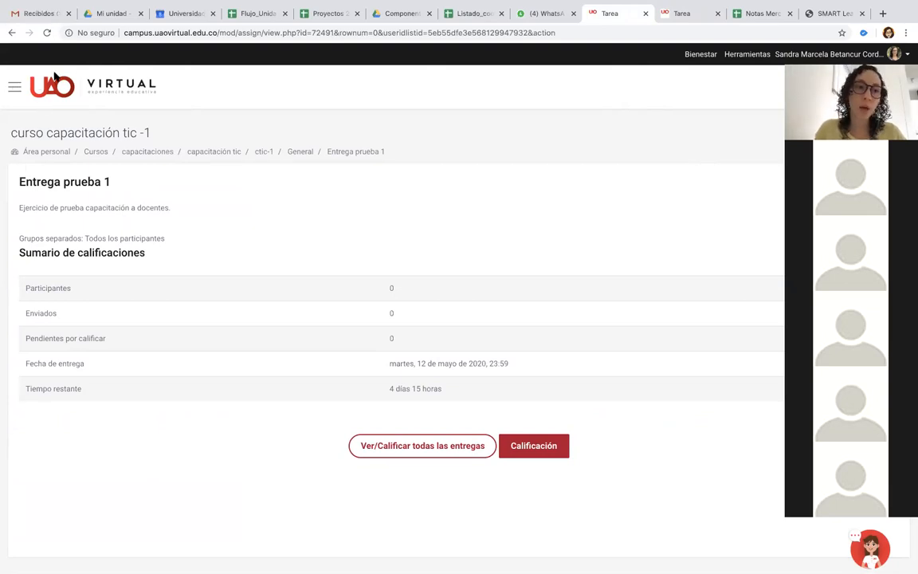
Open the Calificaciones of "curso capacitación tic -1" and examine its Informe del calificador and Configuración Calificaciones
{"action": "left_click", "coordinate": [13, 87]}
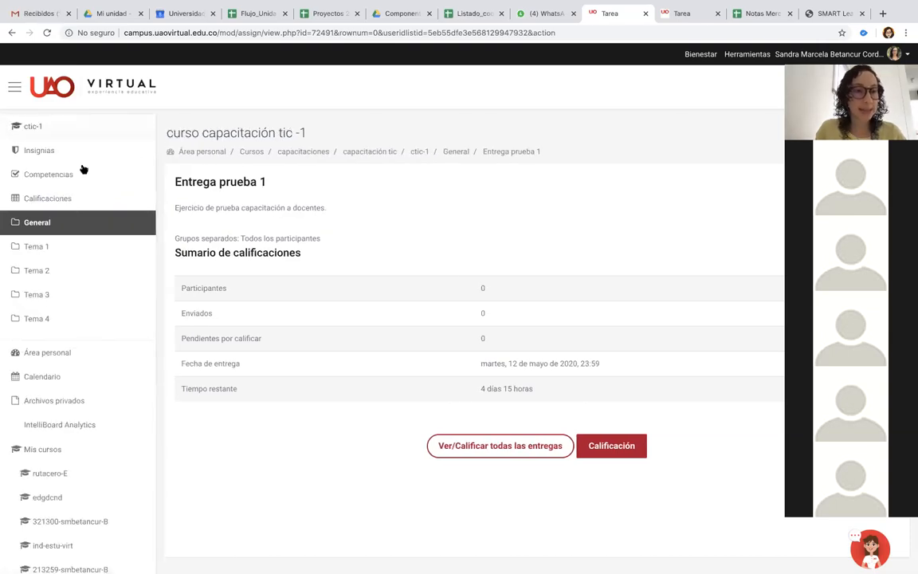
{"action": "left_click", "coordinate": [50, 203]}
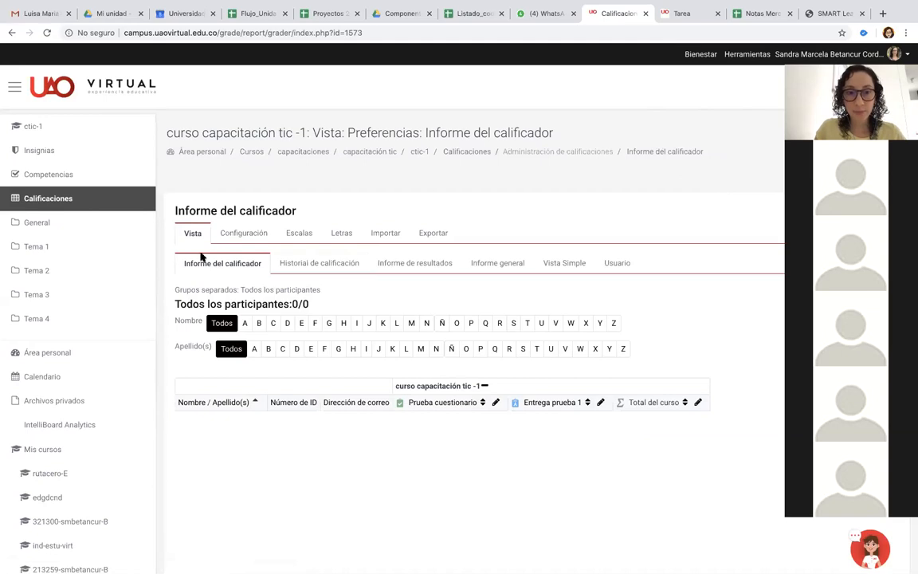
{"action": "left_click", "coordinate": [249, 236]}
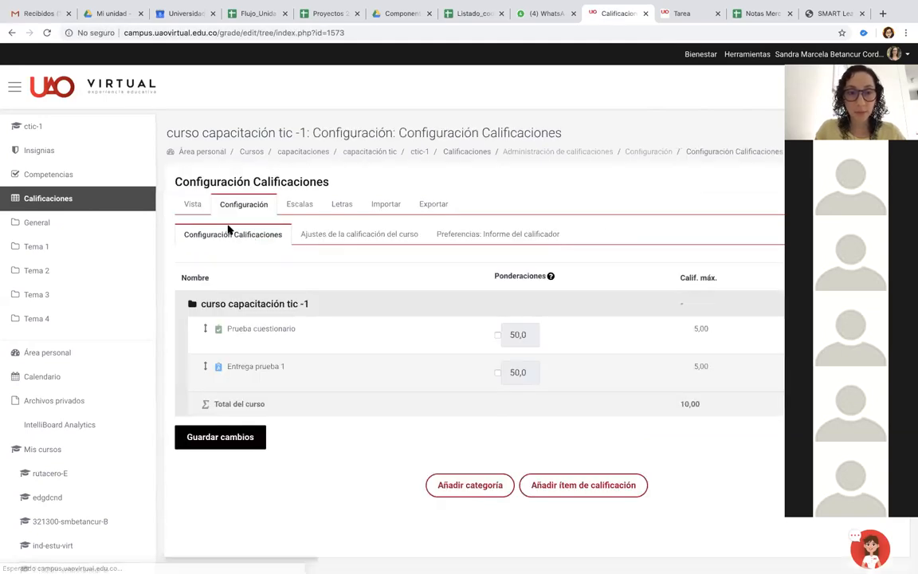
{"action": "left_click", "coordinate": [199, 205]}
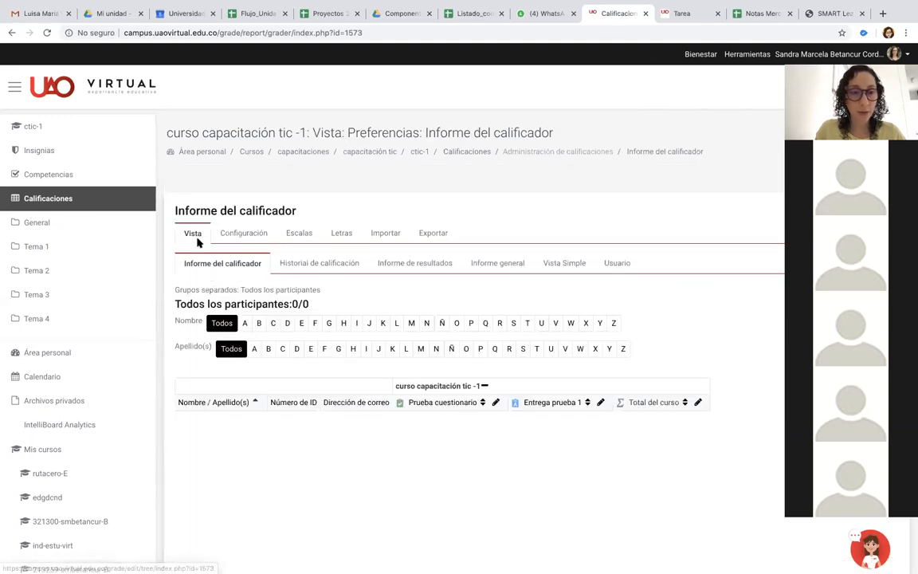
{"action": "left_click", "coordinate": [245, 233]}
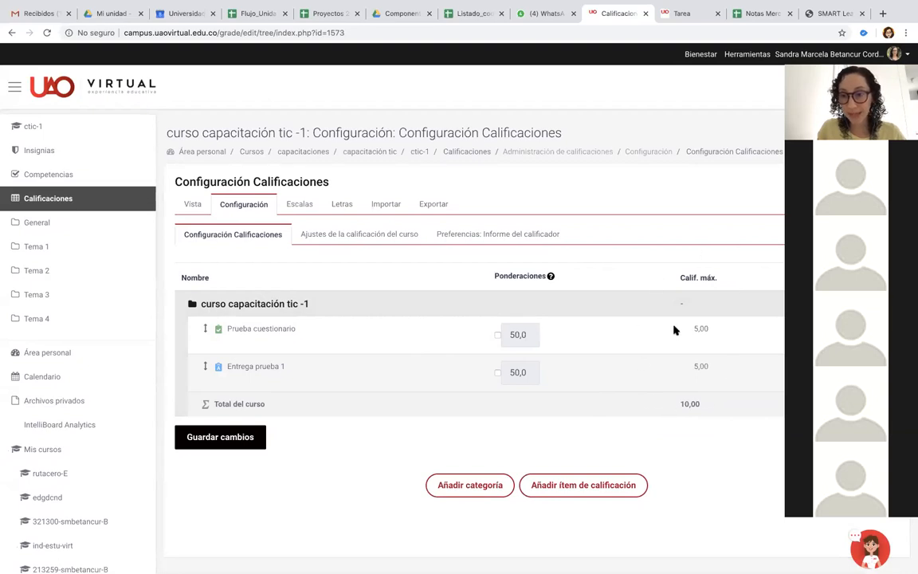
{"action": "scroll", "coordinate": [670, 330], "scroll_direction": "right", "scroll_amount": 1}
{"action": "scroll", "coordinate": [667, 329], "scroll_direction": "left", "scroll_amount": 1}
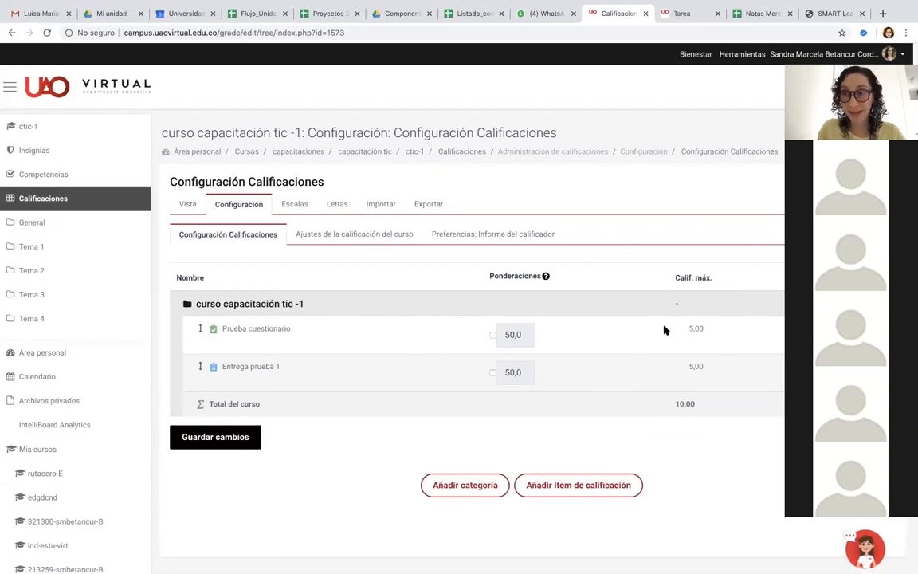
Review the standard grading scales in the course's Escalas, including "0 a 5 Decimales" and "NUEVA ESCALA"
{"action": "left_click", "coordinate": [300, 206]}
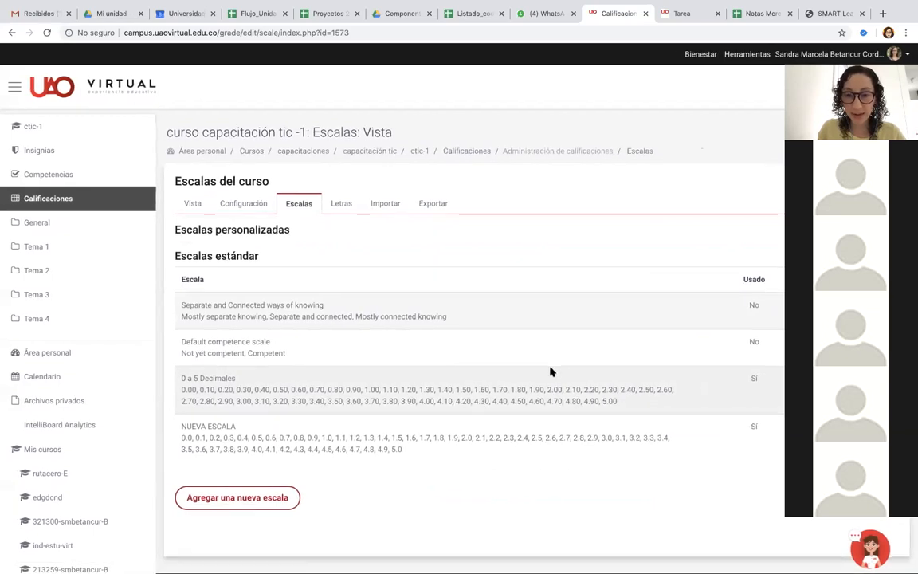
{"action": "scroll", "coordinate": [551, 369], "scroll_direction": "down", "scroll_amount": 3}
{"action": "scroll", "coordinate": [535, 359], "scroll_direction": "up", "scroll_amount": 1}
{"action": "scroll", "coordinate": [459, 293], "scroll_direction": "up", "scroll_amount": 1}
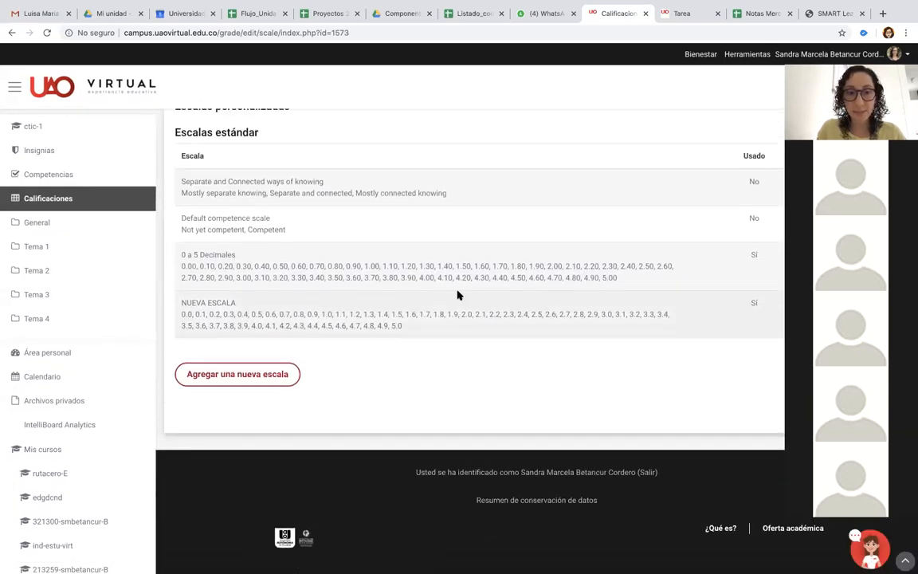
{"action": "scroll", "coordinate": [463, 292], "scroll_direction": "up", "scroll_amount": 2}
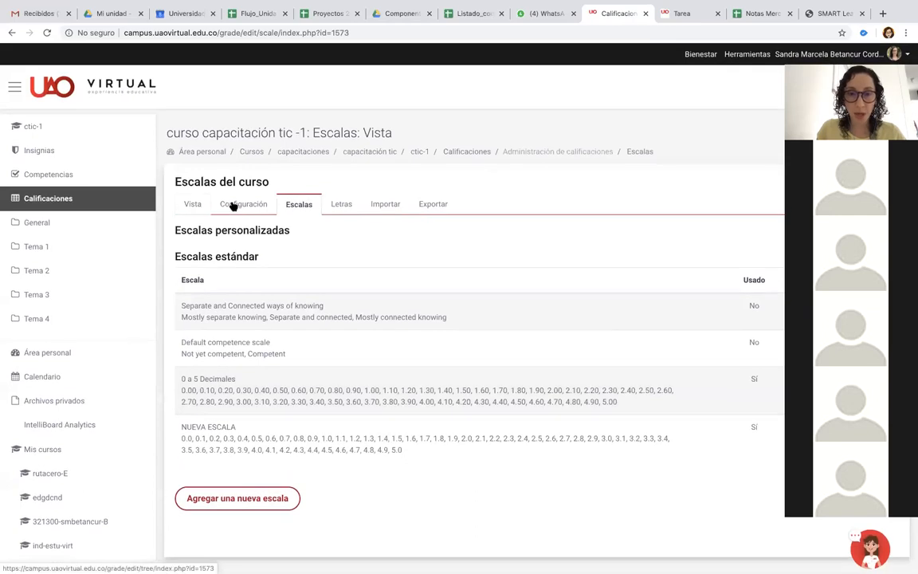
Recheck the Informe del calificador, then the weights and maximum grades of both activities in Configuración Calificaciones
{"action": "left_click", "coordinate": [195, 207]}
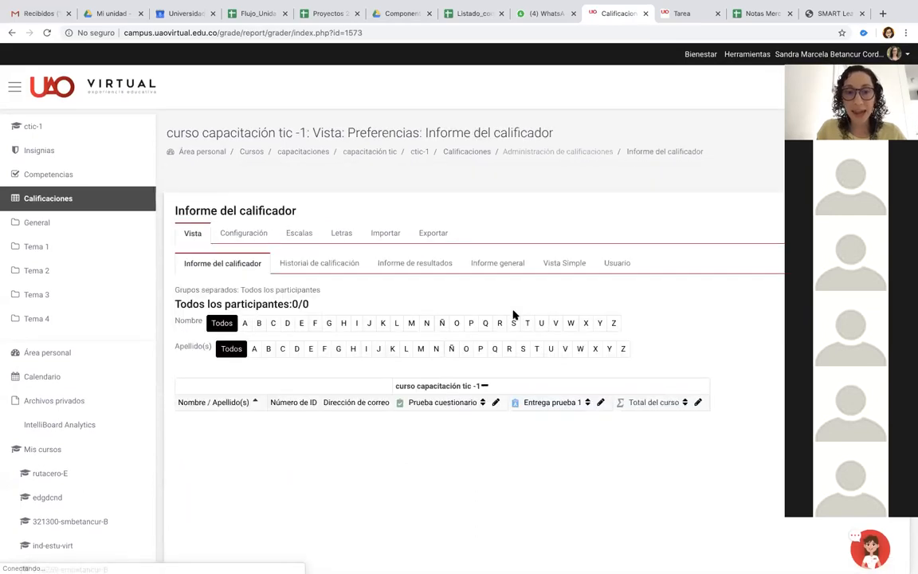
{"action": "scroll", "coordinate": [513, 315], "scroll_direction": "down", "scroll_amount": 2}
{"action": "scroll", "coordinate": [414, 279], "scroll_direction": "up", "scroll_amount": 3}
{"action": "left_click", "coordinate": [239, 232]}
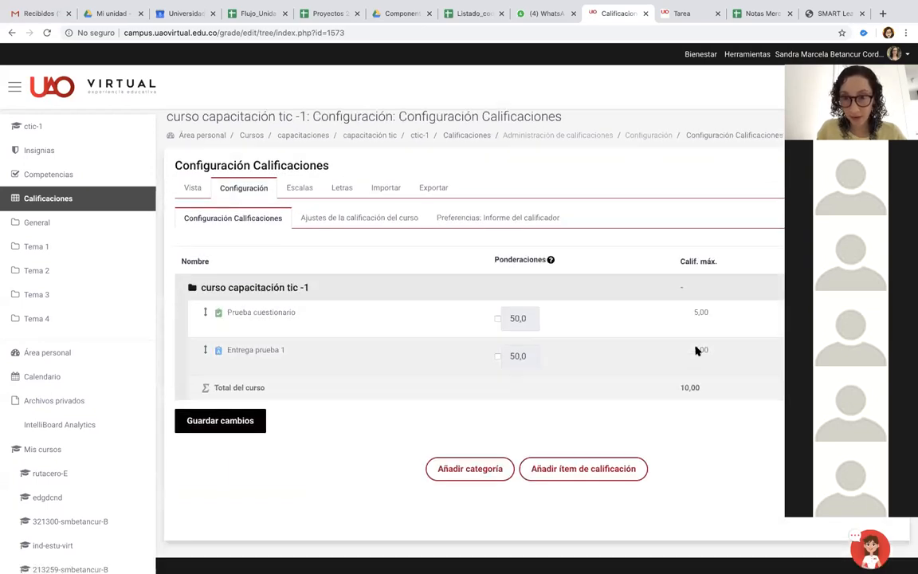
{"action": "scroll", "coordinate": [585, 317], "scroll_direction": "down", "scroll_amount": 5}
{"action": "scroll", "coordinate": [586, 317], "scroll_direction": "up", "scroll_amount": 3}
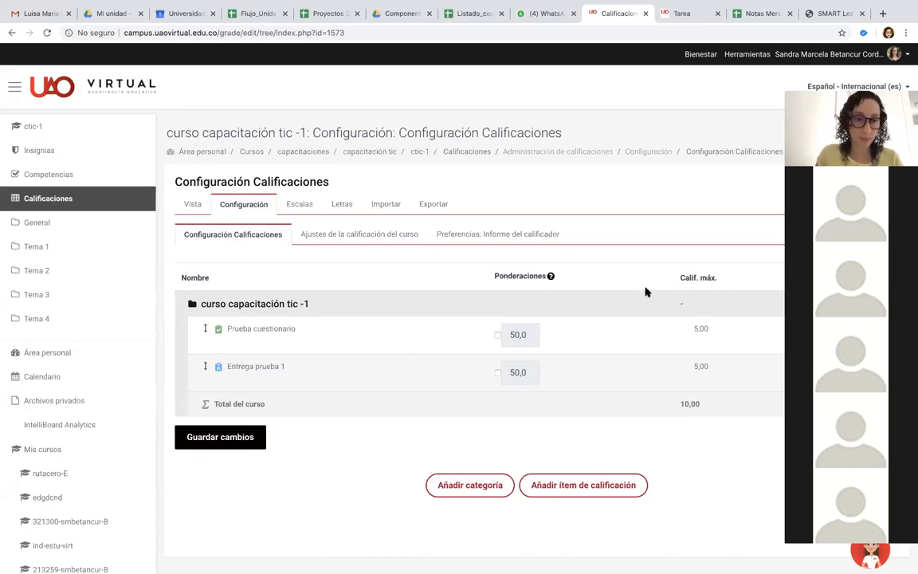
Return to the course ctic-1 and open the page for viewing and grading all submissions of "Entrega prueba 1"
{"action": "left_click", "coordinate": [12, 33]}
{"action": "left_click", "coordinate": [10, 33]}
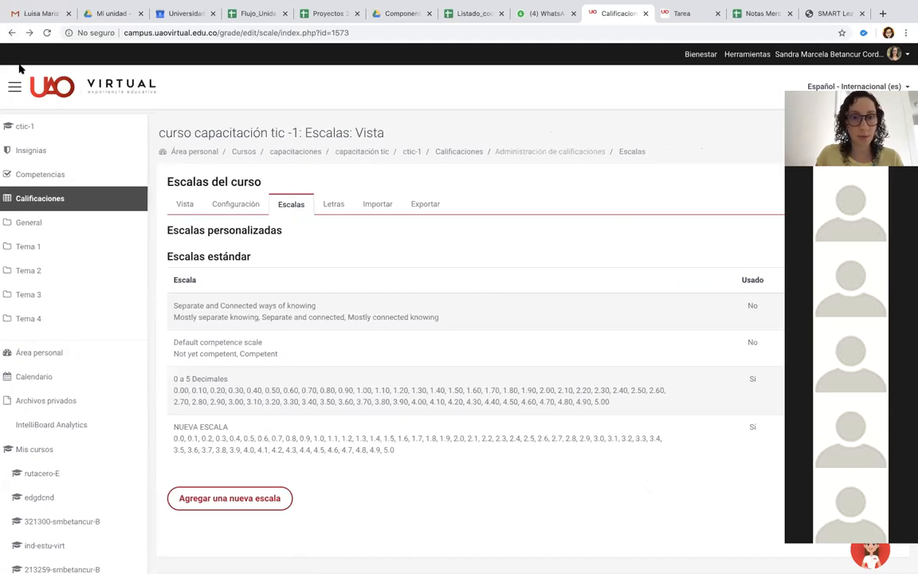
{"action": "left_click", "coordinate": [14, 86]}
{"action": "left_click", "coordinate": [262, 153]}
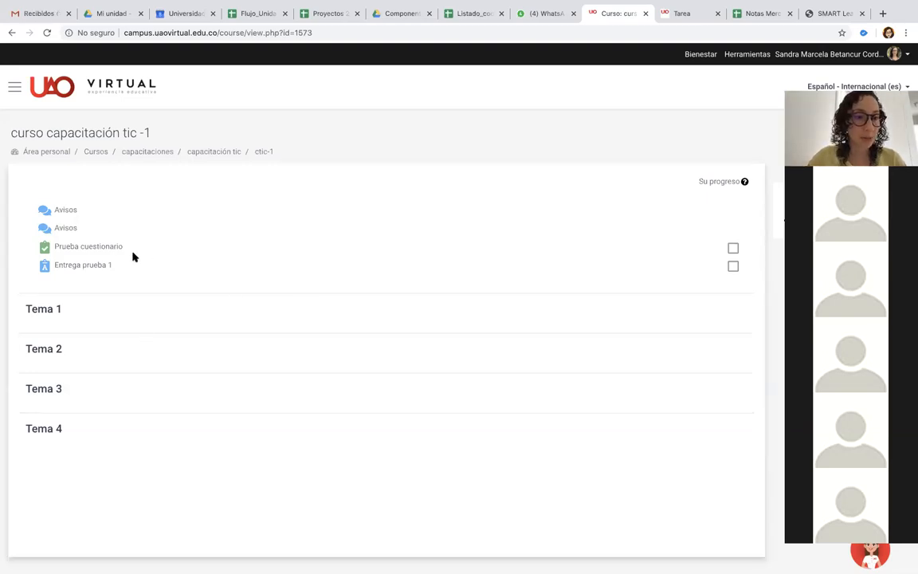
{"action": "left_click", "coordinate": [93, 265]}
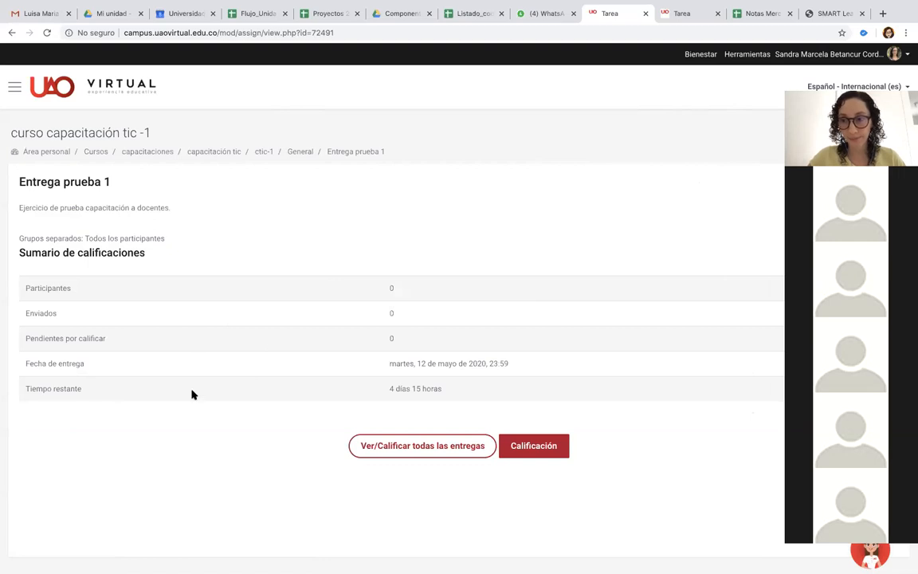
{"action": "left_click", "coordinate": [384, 447]}
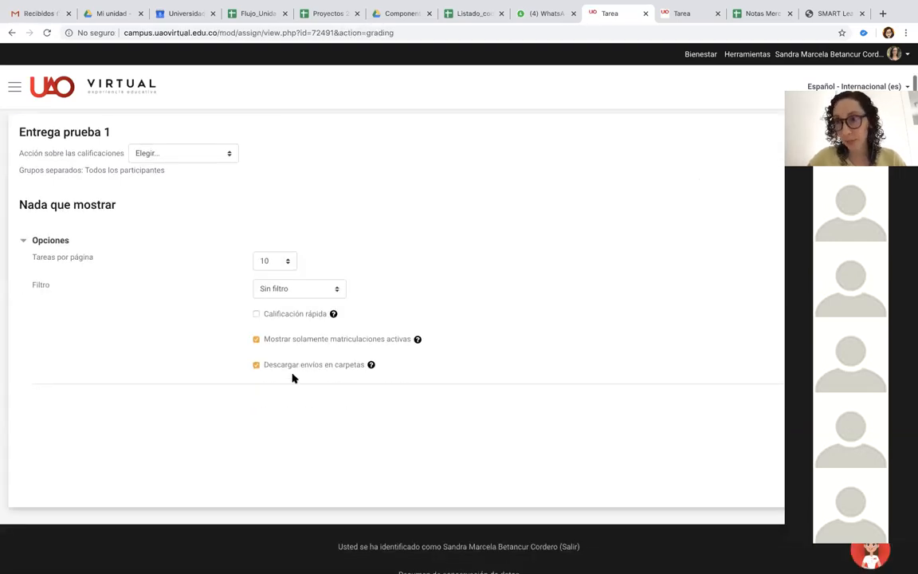
{"action": "scroll", "coordinate": [293, 377], "scroll_direction": "up", "scroll_amount": 2}
{"action": "scroll", "coordinate": [293, 376], "scroll_direction": "down", "scroll_amount": 2}
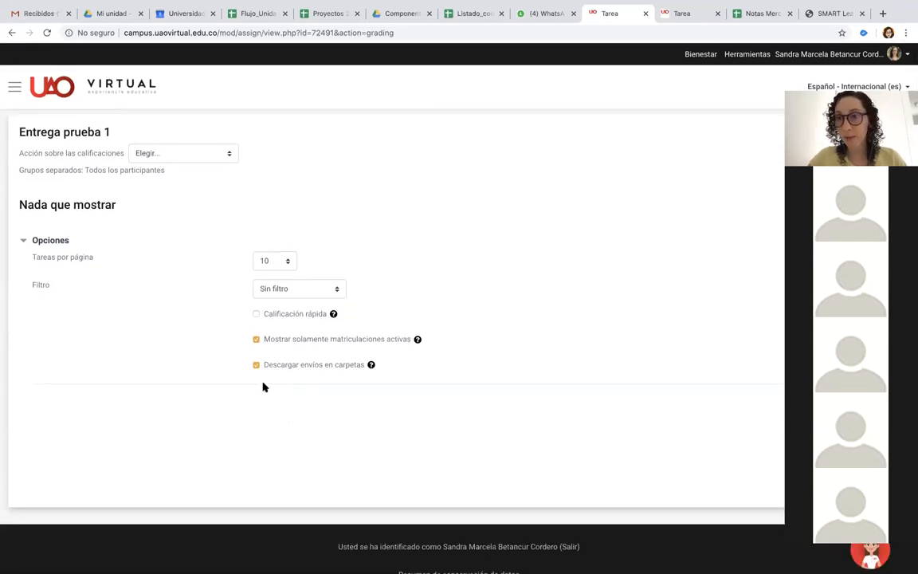
Switch to "Taller 3: Contenidos", open all its submissions for grading and review the student list and the options below it
{"action": "left_click", "coordinate": [682, 14]}
{"action": "scroll", "coordinate": [398, 335], "scroll_direction": "down", "scroll_amount": 3}
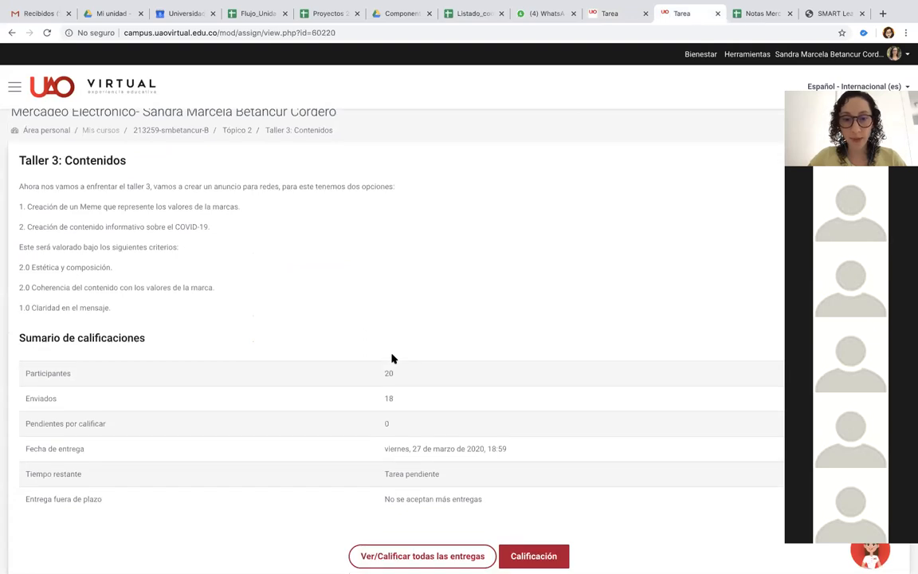
{"action": "left_click", "coordinate": [405, 459]}
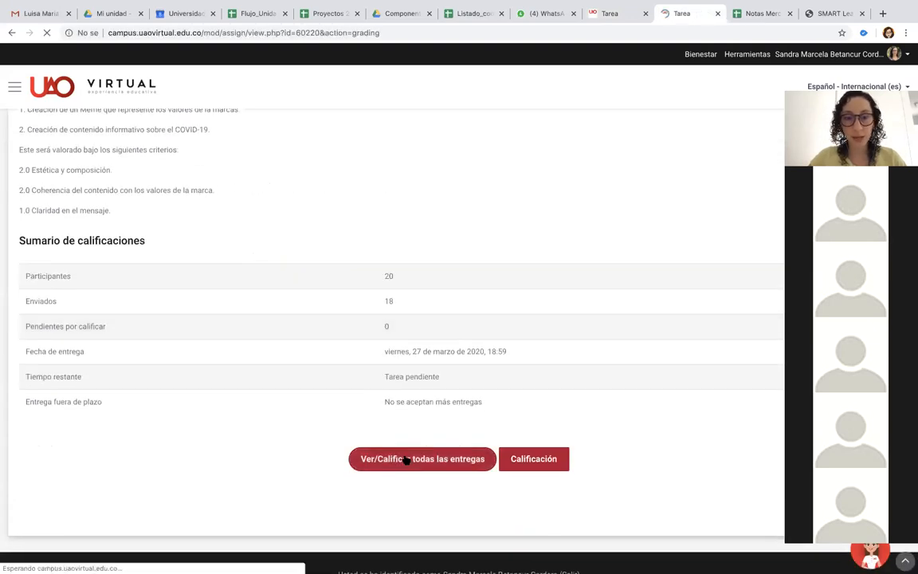
{"action": "scroll", "coordinate": [147, 284], "scroll_direction": "down", "scroll_amount": 2}
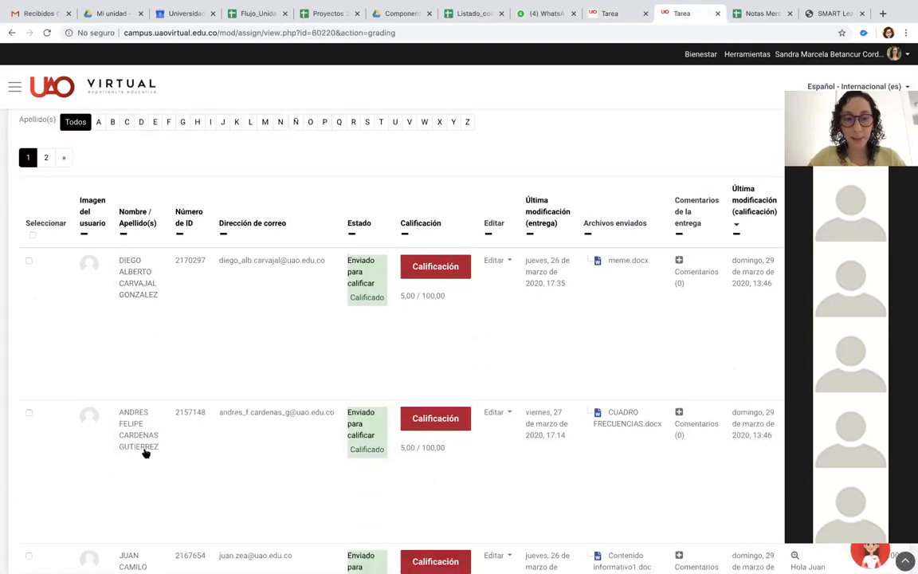
{"action": "scroll", "coordinate": [143, 451], "scroll_direction": "down", "scroll_amount": 8}
{"action": "scroll", "coordinate": [145, 452], "scroll_direction": "down", "scroll_amount": 12}
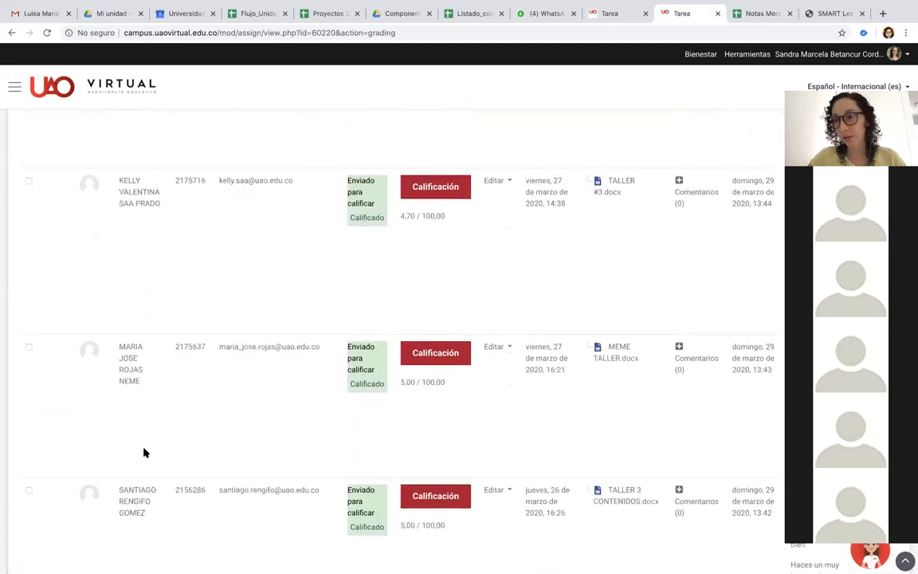
{"action": "scroll", "coordinate": [143, 452], "scroll_direction": "up", "scroll_amount": 20}
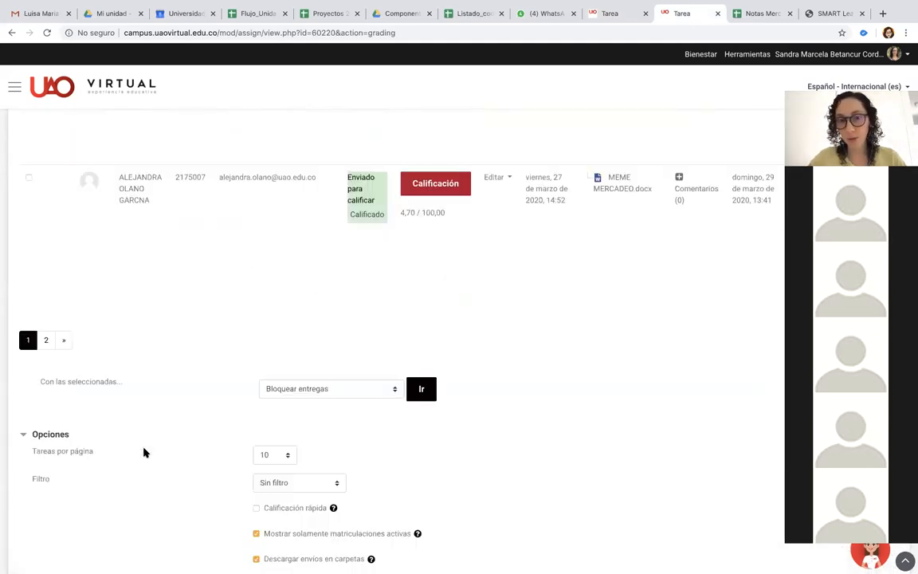
Return from "Taller 3: Contenidos" to "Entrega prueba 1" and open the main page of the course ctic-1
{"action": "scroll", "coordinate": [309, 300], "scroll_direction": "up", "scroll_amount": 1}
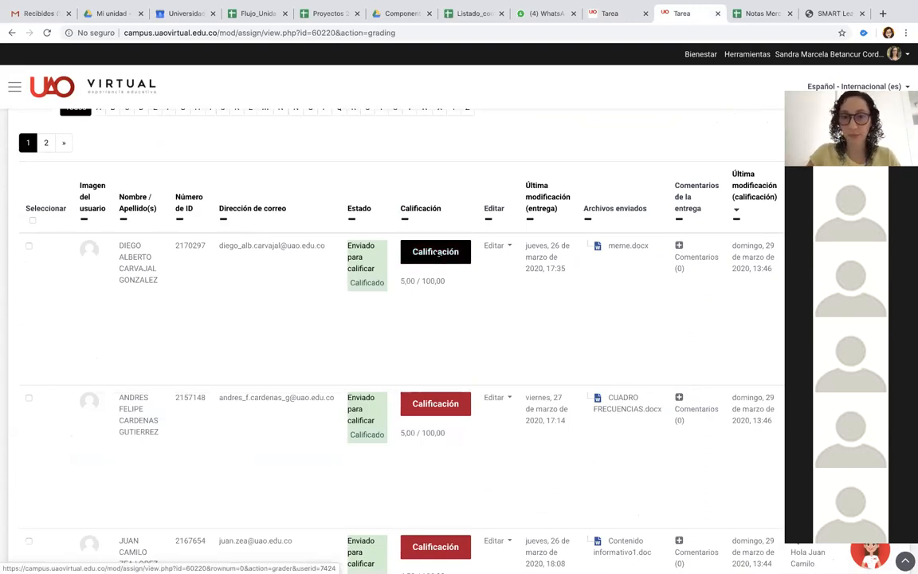
{"action": "scroll", "coordinate": [437, 252], "scroll_direction": "up", "scroll_amount": 4}
{"action": "left_click", "coordinate": [610, 14]}
{"action": "scroll", "coordinate": [91, 217], "scroll_direction": "up", "scroll_amount": 2}
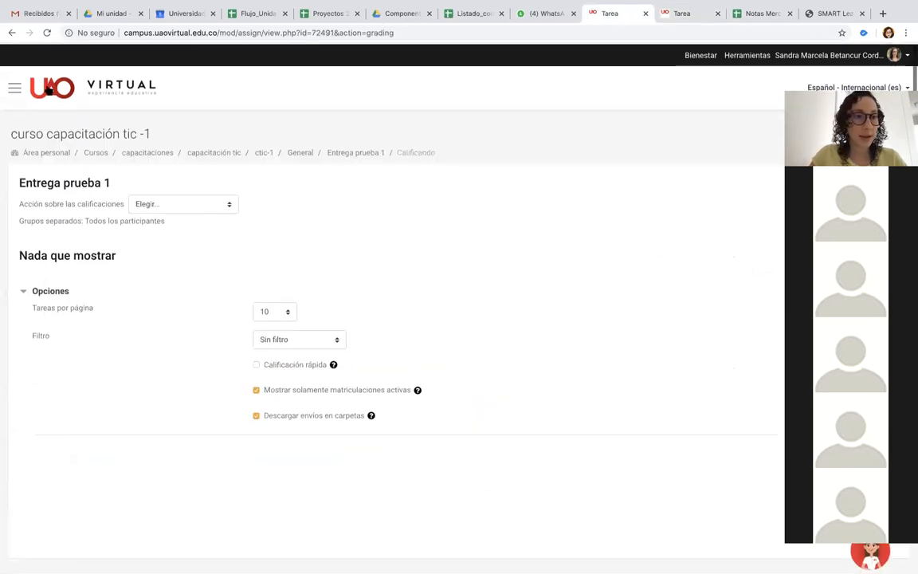
{"action": "left_click", "coordinate": [305, 153]}
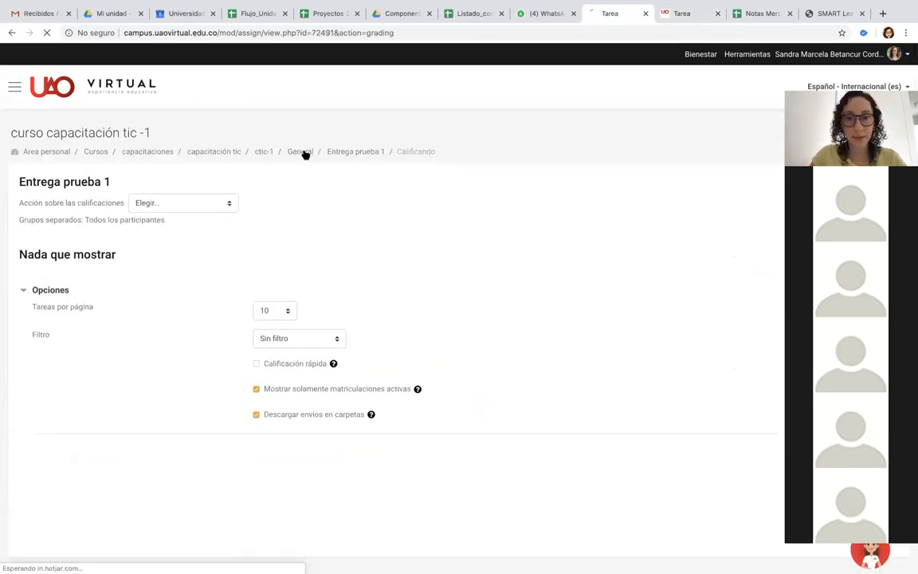
{"action": "scroll", "coordinate": [321, 312], "scroll_direction": "up", "scroll_amount": 2}
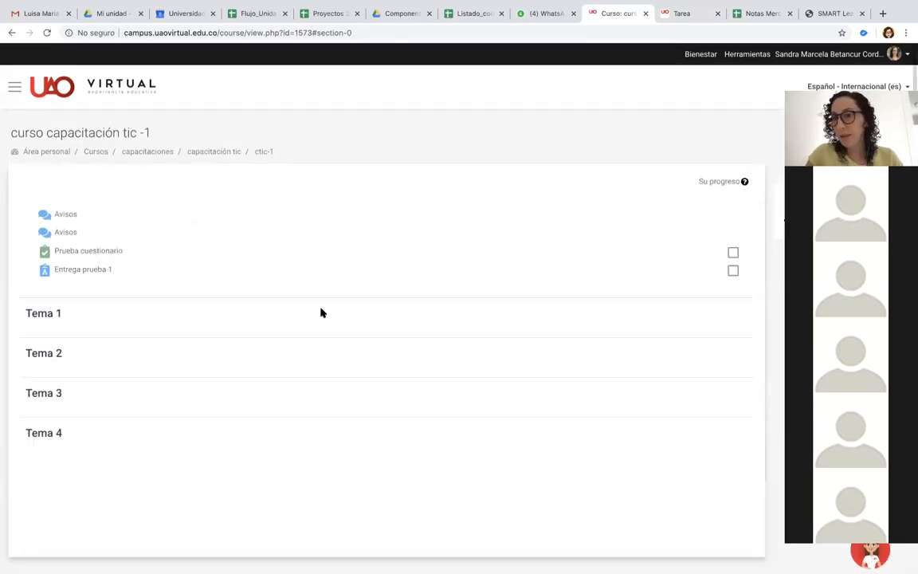
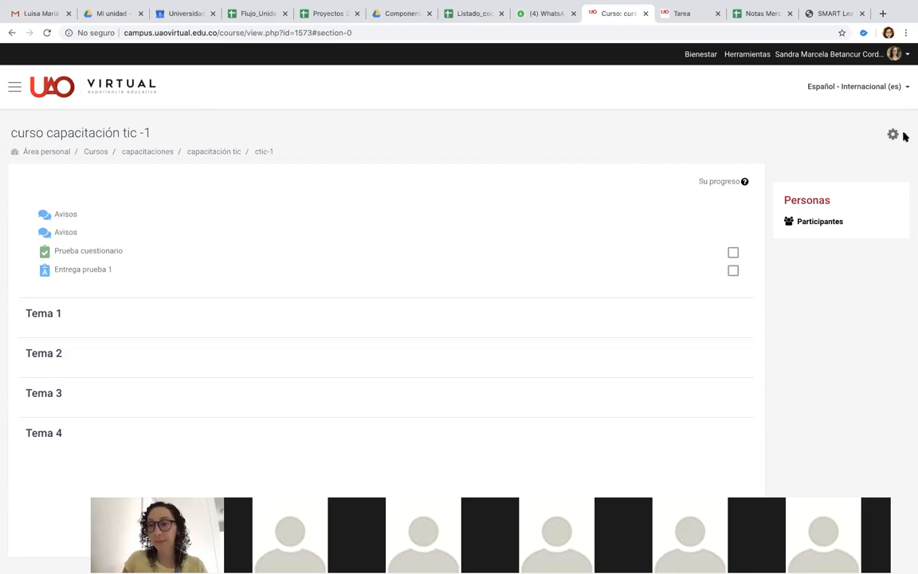
Turn on editing for the course and rename the section Tema 1 as "Módulo 1"
{"action": "left_click", "coordinate": [903, 135]}
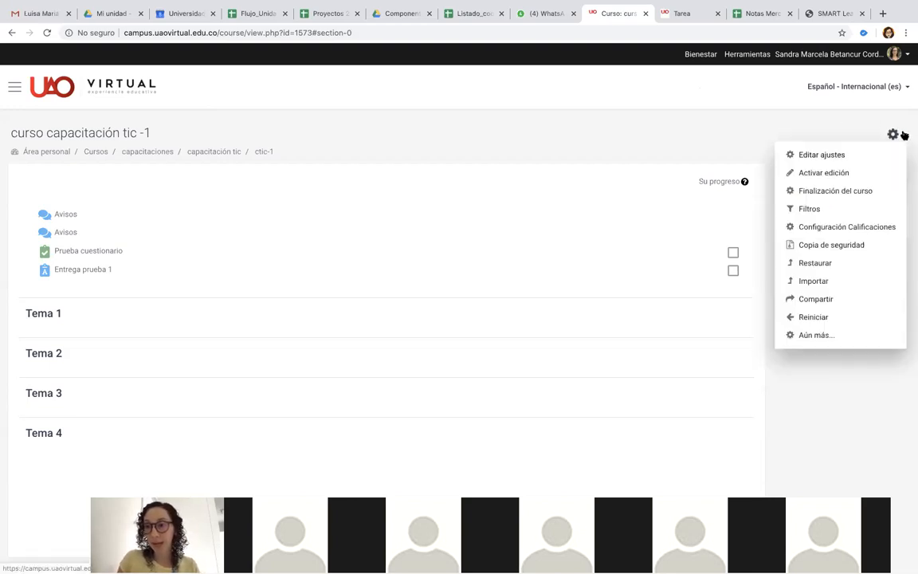
{"action": "left_click", "coordinate": [823, 173]}
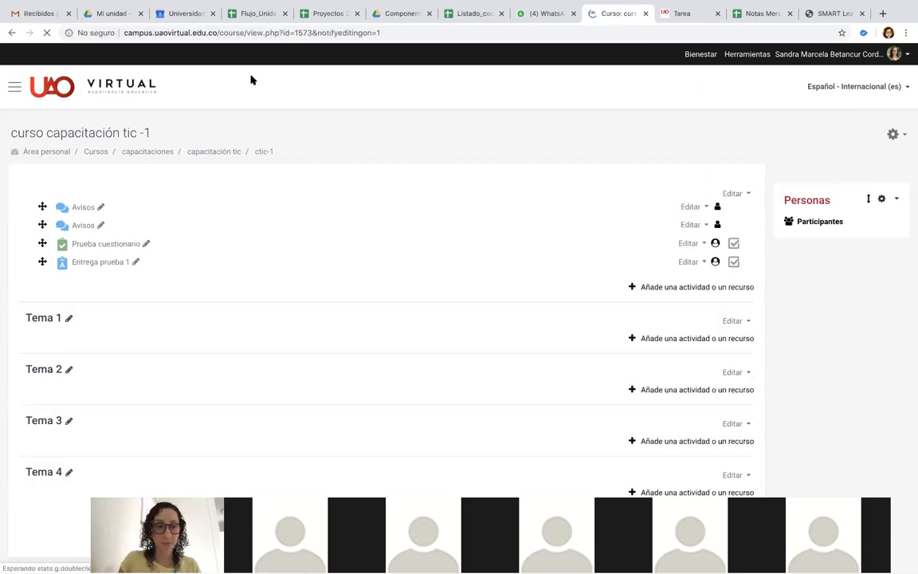
{"action": "scroll", "coordinate": [302, 171], "scroll_direction": "down", "scroll_amount": 2}
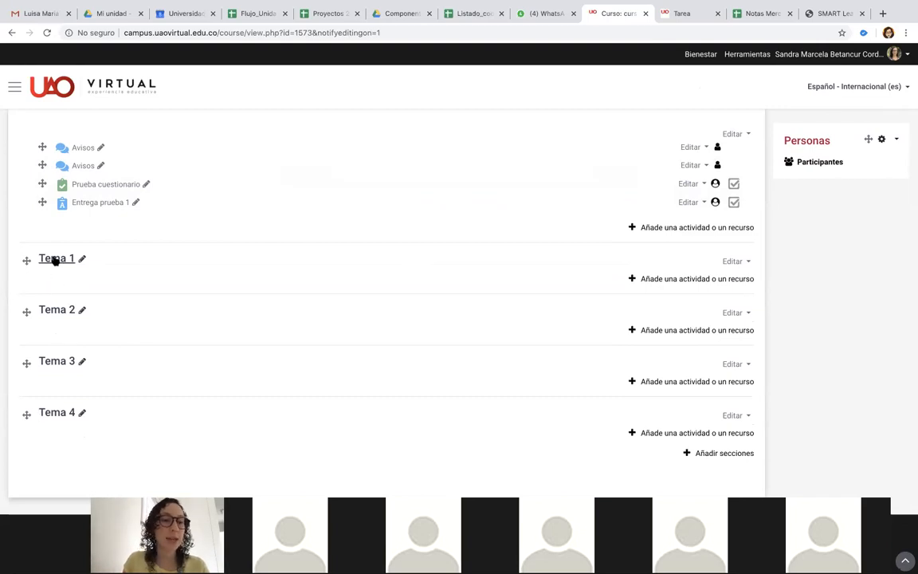
{"action": "left_click", "coordinate": [81, 258]}
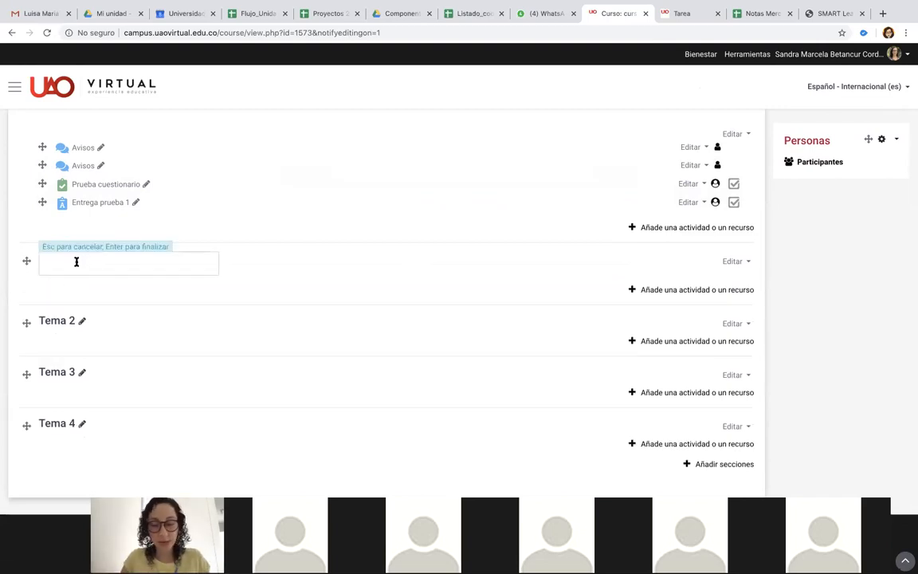
{"action": "type", "text": "Módulo 1"}
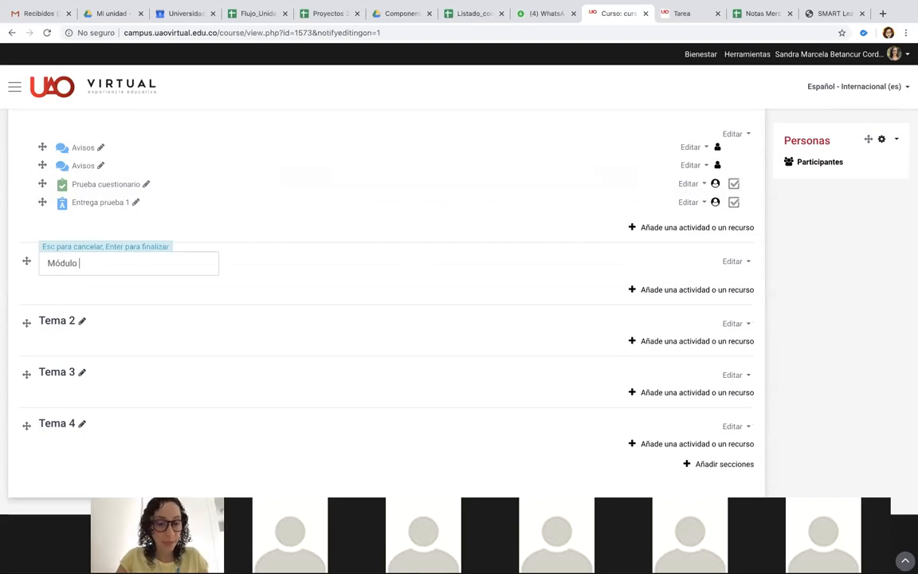
{"action": "key", "text": "Return"}
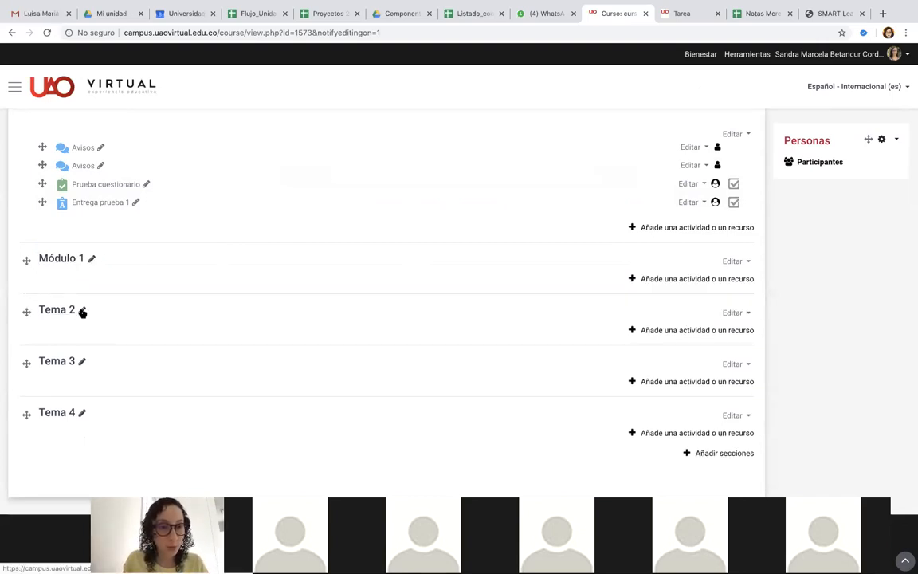
Rename the section Tema 2 as "Módulo 2"
{"action": "left_click", "coordinate": [82, 309]}
{"action": "type", "text": "Módulo 2"}
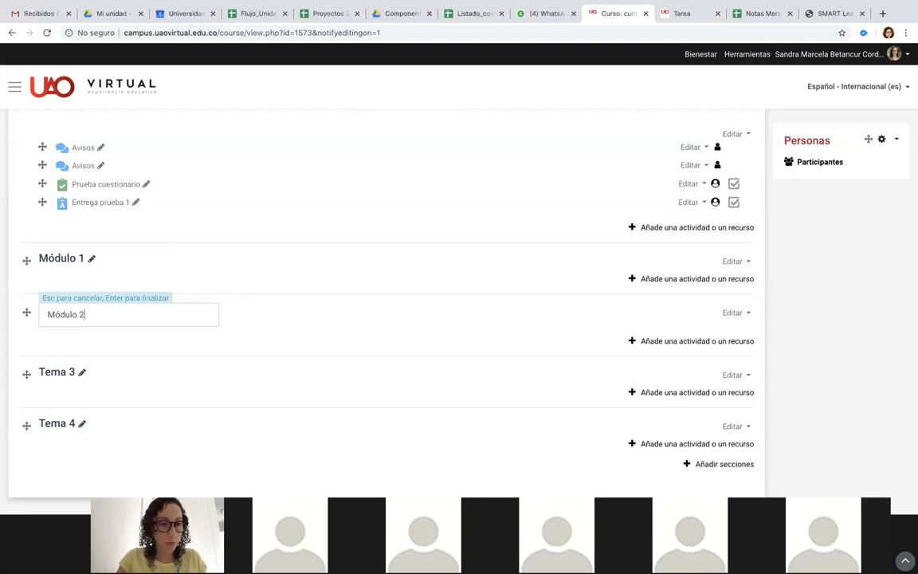
{"action": "key", "text": "Return"}
Start adding an activity to Módulo 2 and review the descriptions of Quiz, Cuestionario and Cuestionario en contexto
{"action": "scroll", "coordinate": [106, 314], "scroll_direction": "down", "scroll_amount": 1}
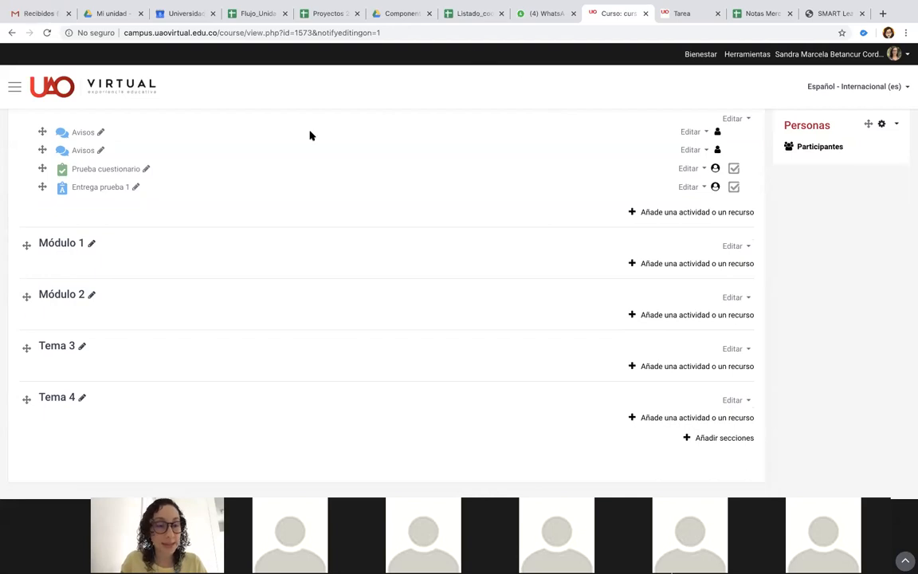
{"action": "left_click", "coordinate": [668, 317]}
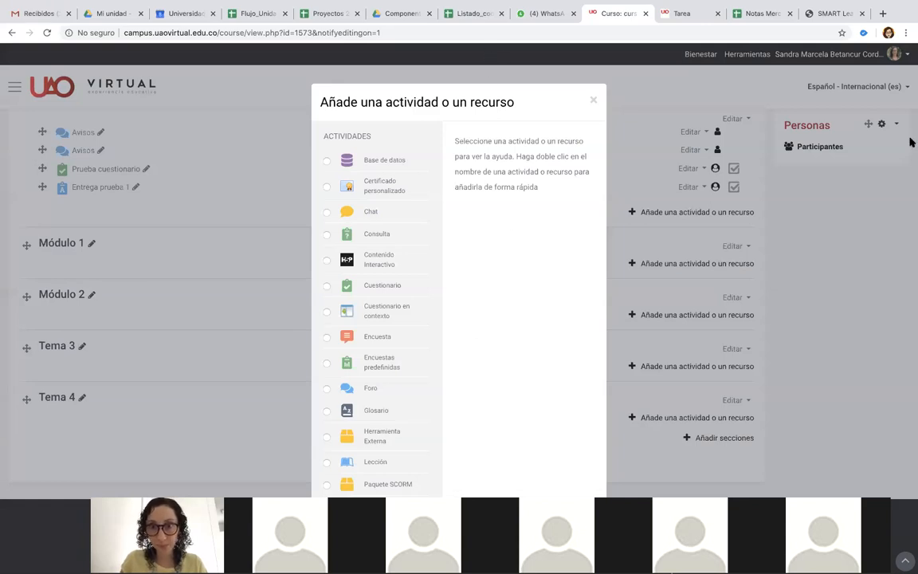
{"action": "scroll", "coordinate": [390, 271], "scroll_direction": "down", "scroll_amount": 3}
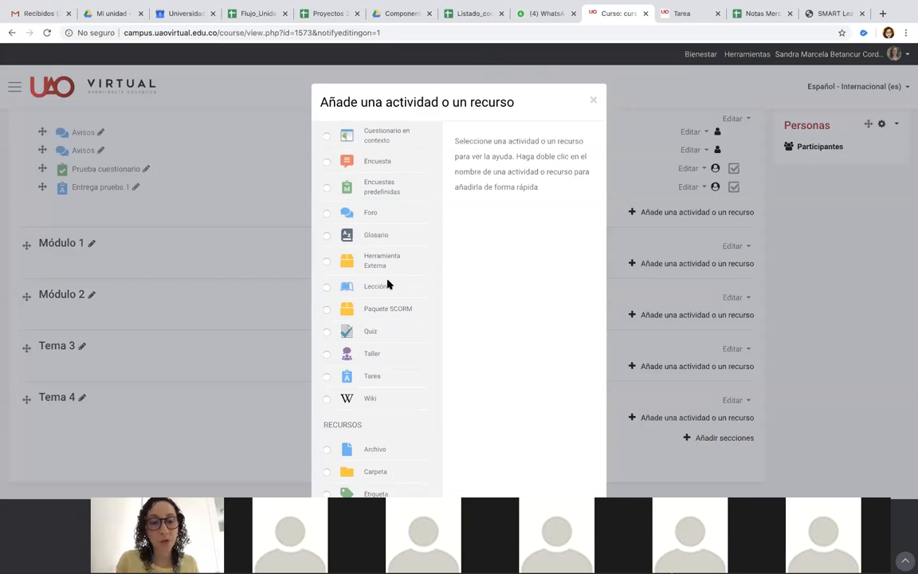
{"action": "scroll", "coordinate": [390, 282], "scroll_direction": "up", "scroll_amount": 2}
{"action": "scroll", "coordinate": [388, 278], "scroll_direction": "up", "scroll_amount": 1}
{"action": "scroll", "coordinate": [391, 336], "scroll_direction": "down", "scroll_amount": 1}
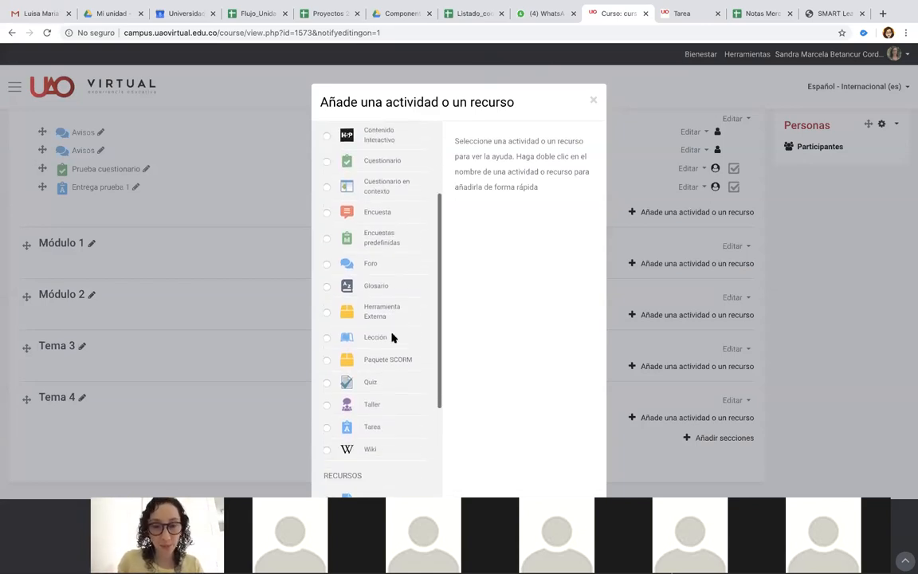
{"action": "left_click", "coordinate": [400, 378]}
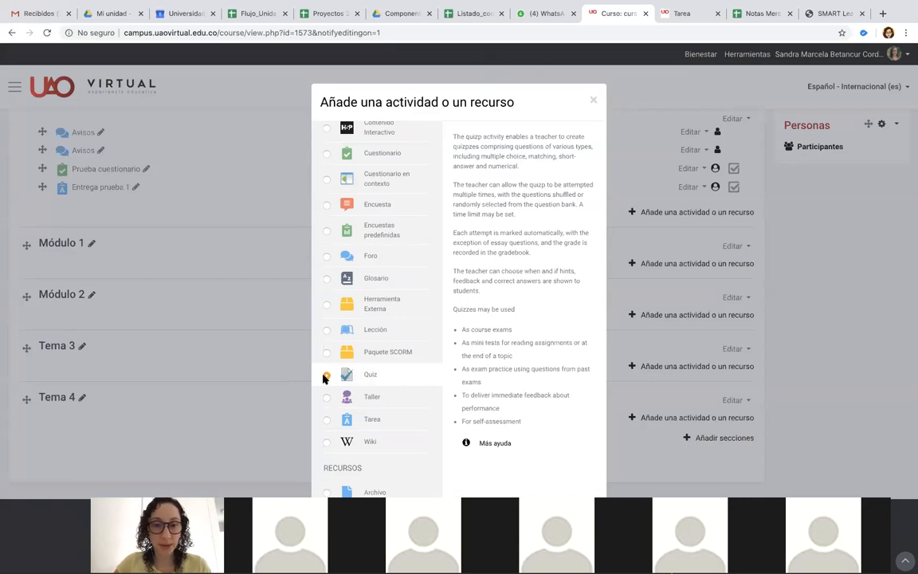
{"action": "scroll", "coordinate": [379, 231], "scroll_direction": "up", "scroll_amount": 1}
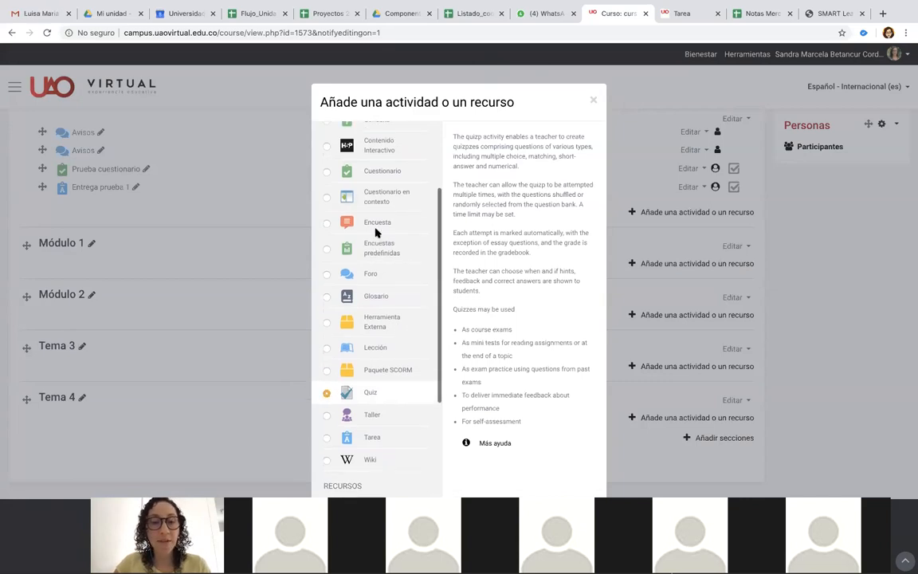
{"action": "left_click", "coordinate": [397, 194]}
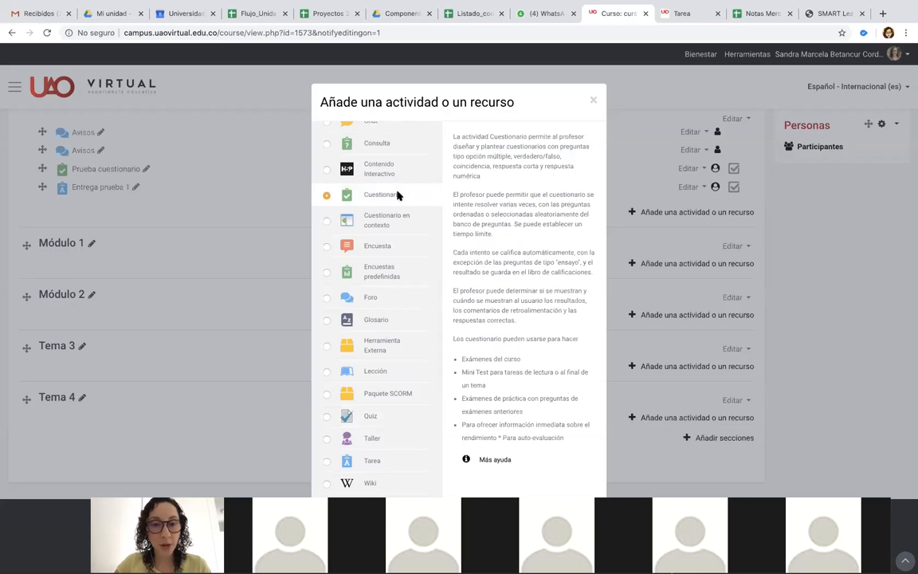
{"action": "left_click", "coordinate": [401, 218]}
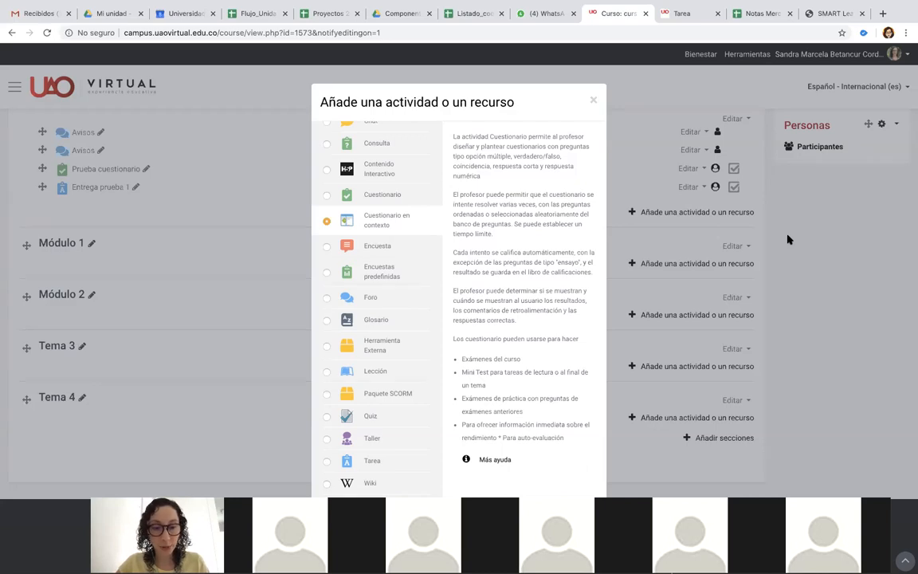
Choose Cuestionario as the activity type and add it to Módulo 2
{"action": "left_click", "coordinate": [327, 195]}
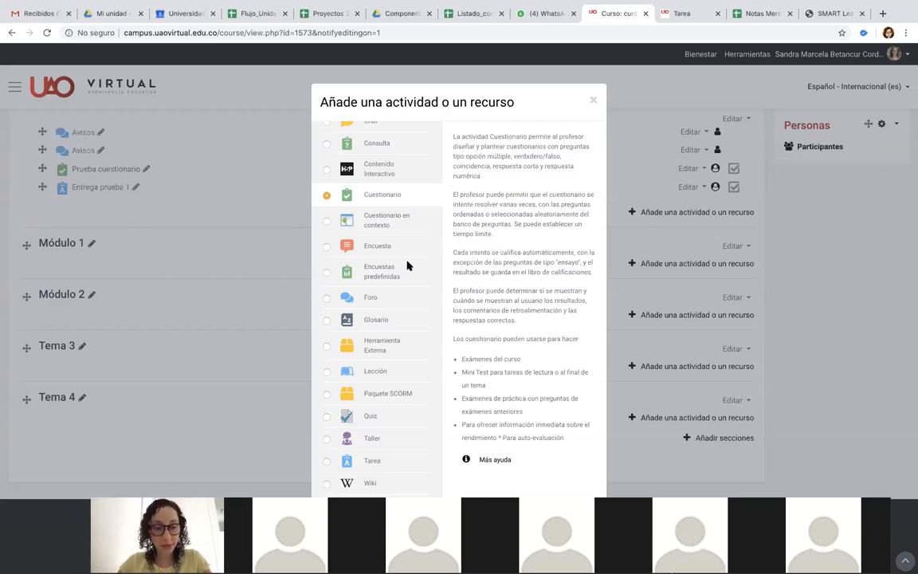
{"action": "scroll", "coordinate": [373, 307], "scroll_direction": "down", "scroll_amount": 3}
{"action": "scroll", "coordinate": [416, 277], "scroll_direction": "up", "scroll_amount": 5}
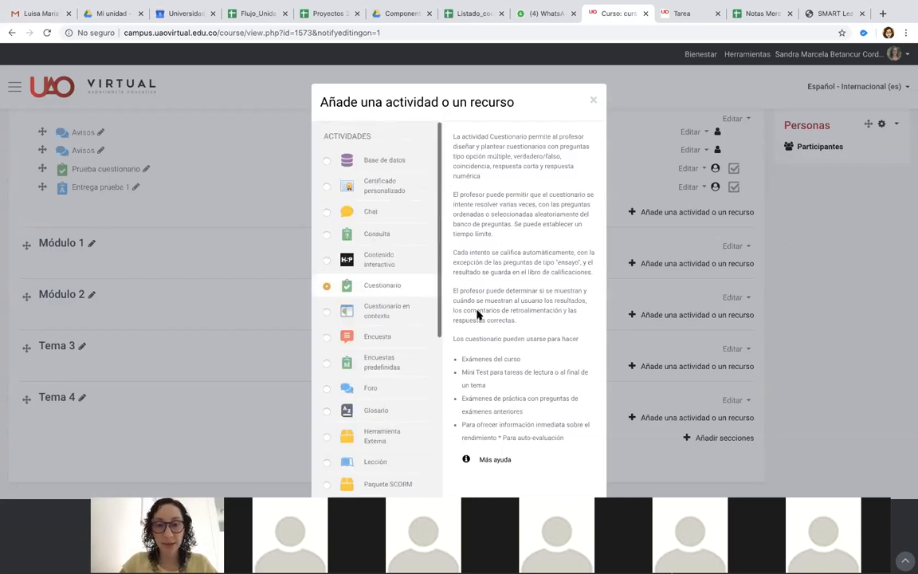
{"action": "left_click_drag", "start_coordinate": [398, 532], "coordinate": [784, 145]}
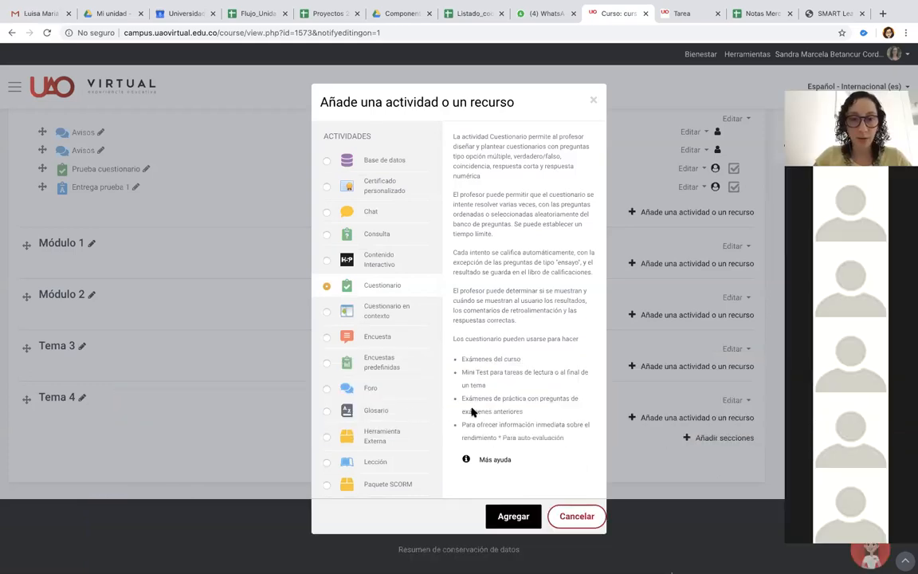
{"action": "left_click", "coordinate": [512, 516]}
Name the new Cuestionario "Parcial 2"
{"action": "left_click", "coordinate": [402, 203]}
{"action": "type", "text": "Cuestionario"}
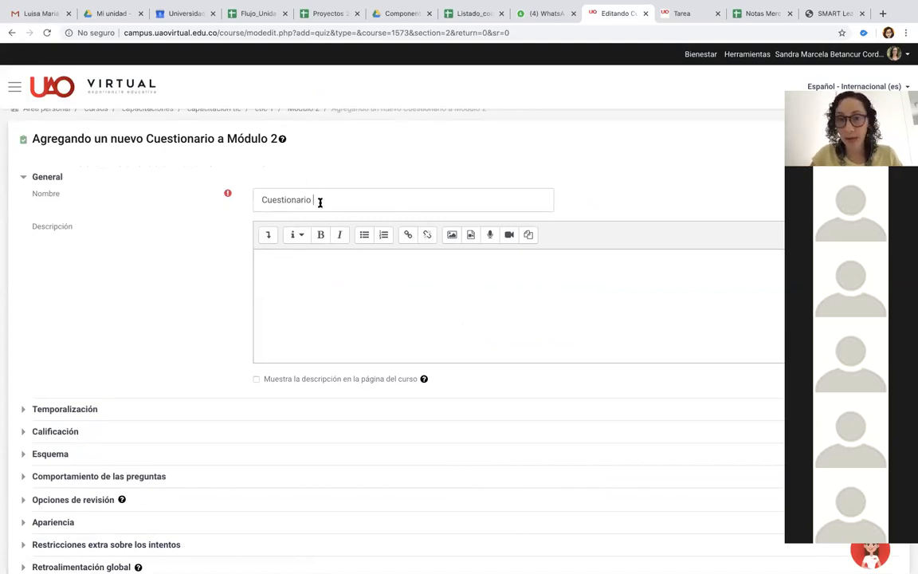
{"action": "left_click_drag", "start_coordinate": [322, 199], "coordinate": [237, 199]}
{"action": "type", "text": "Parcial 2"}
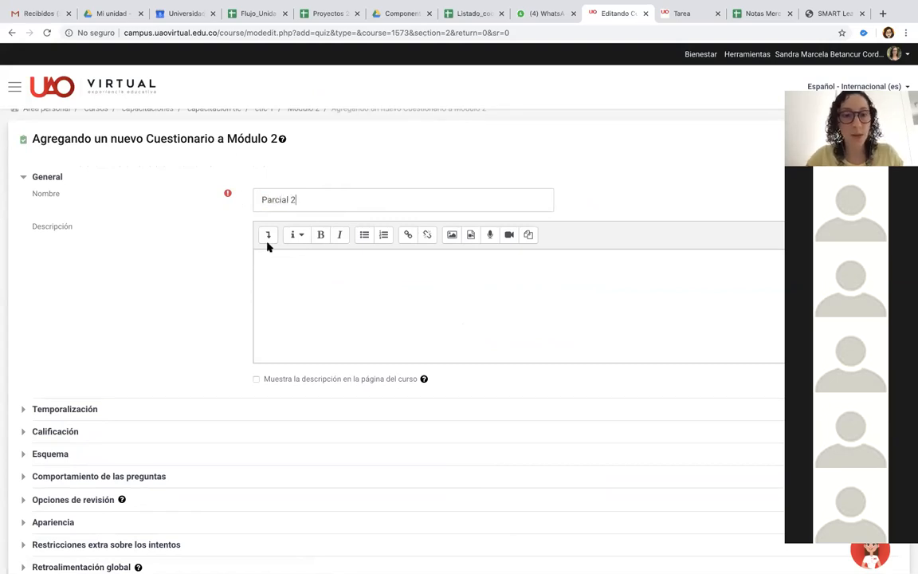
Enter "Espacio para incluir descripción." as the Parcial 2 description, correcting the misspelled word "incluir"
{"action": "left_click", "coordinate": [314, 270]}
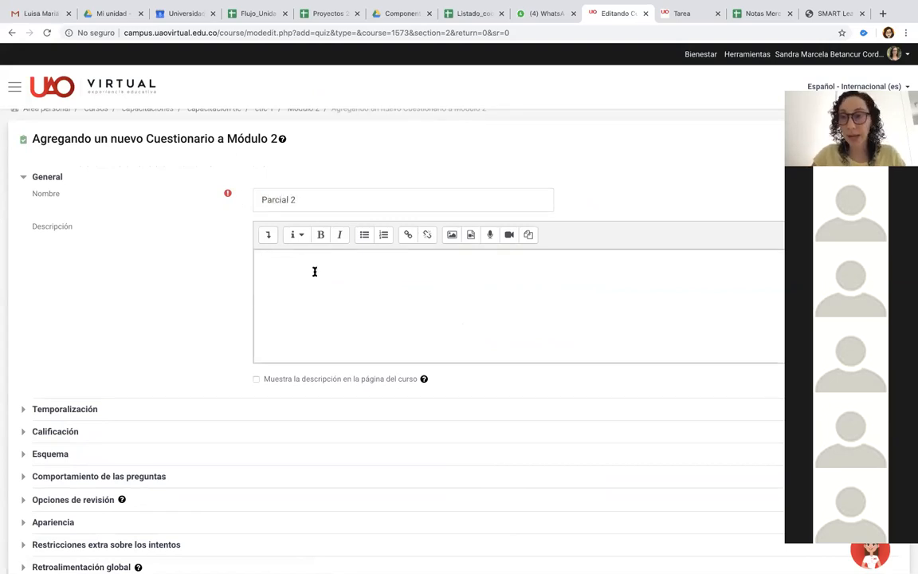
{"action": "type", "text": "E"}
{"action": "key", "text": "BackSpace"}
{"action": "key", "text": "BackSpace"}
{"action": "key", "text": "BackSpace"}
{"action": "type", "text": "spacio pa"}
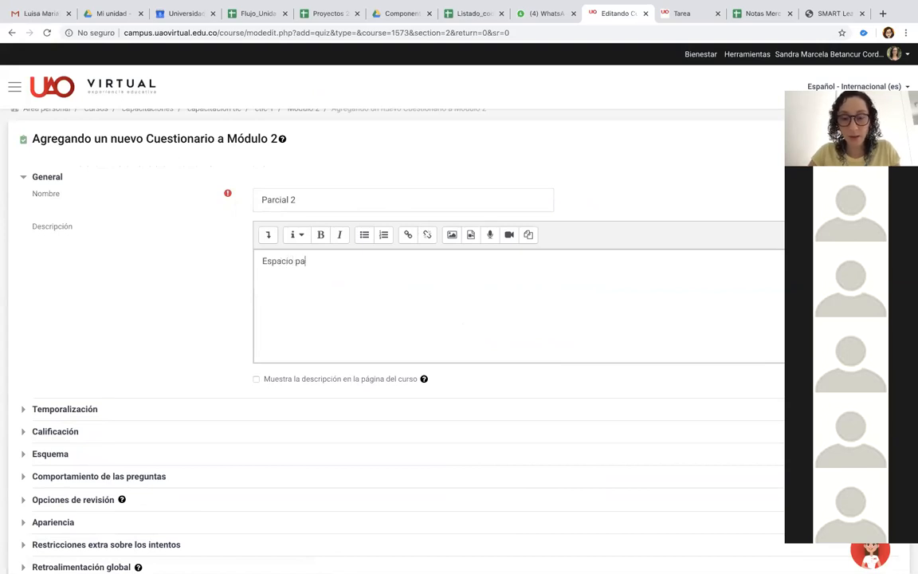
{"action": "type", "text": "ra inlcuir descripción"}
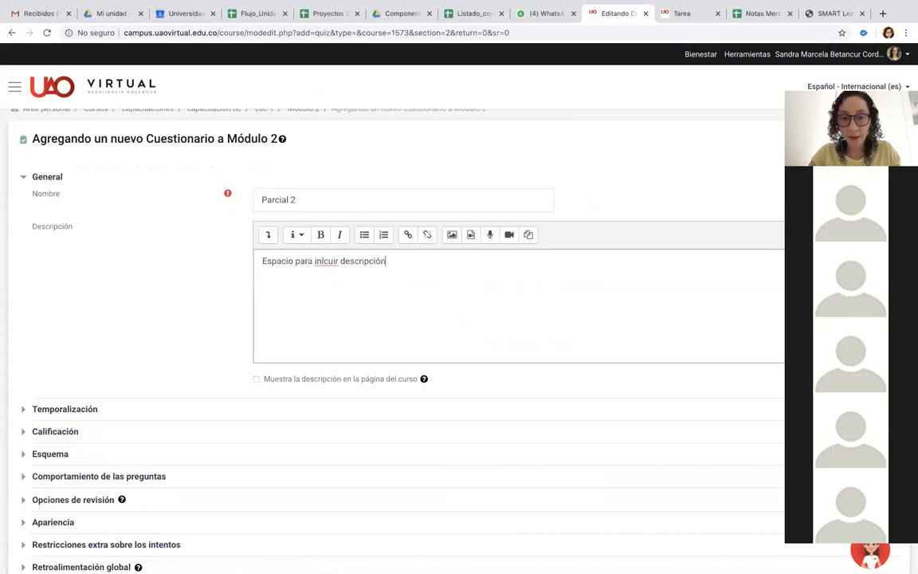
{"action": "right_click", "coordinate": [329, 263]}
{"action": "left_click", "coordinate": [391, 268]}
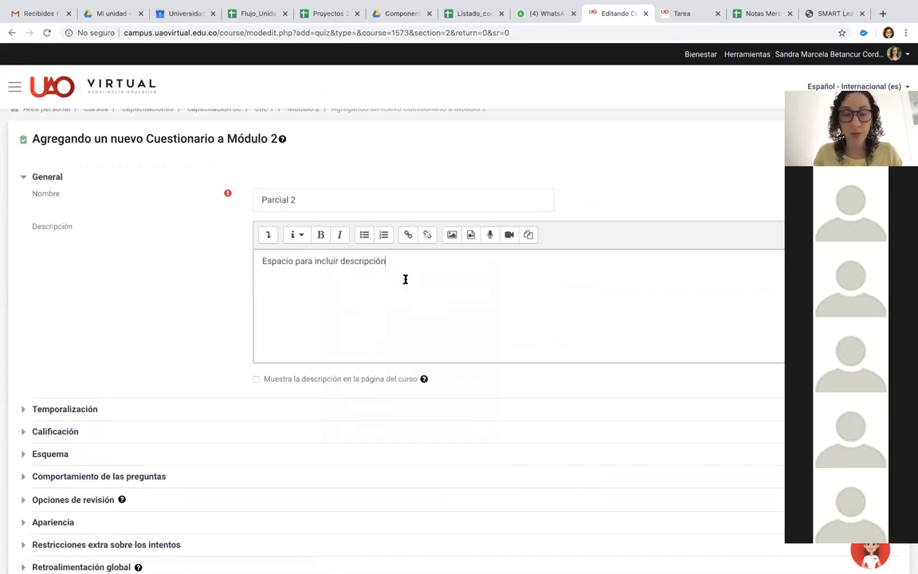
{"action": "scroll", "coordinate": [301, 345], "scroll_direction": "down", "scroll_amount": 1}
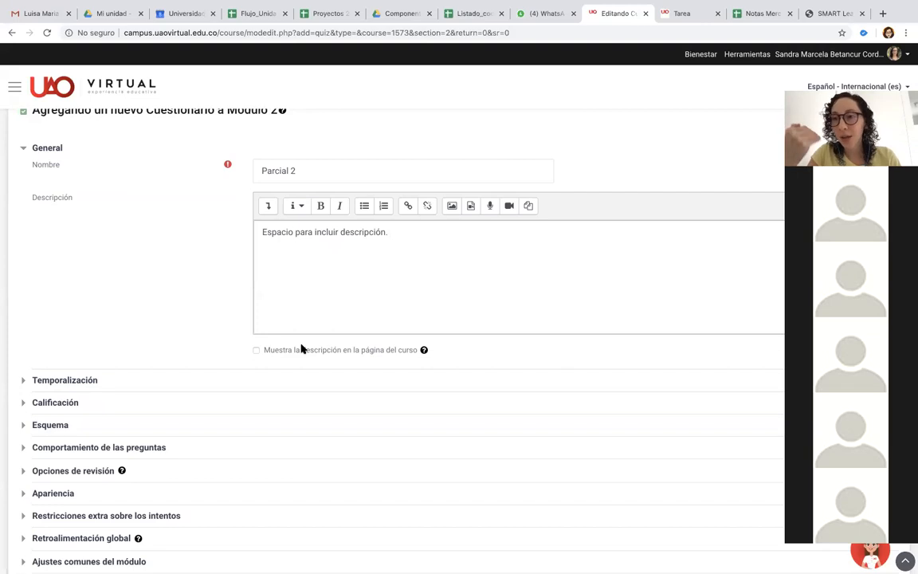
Go from "Taller 3: Contenidos" to the Mercadeo Electrónico course page and turn off its editing mode
{"action": "left_click", "coordinate": [685, 15]}
{"action": "right_click", "coordinate": [685, 17]}
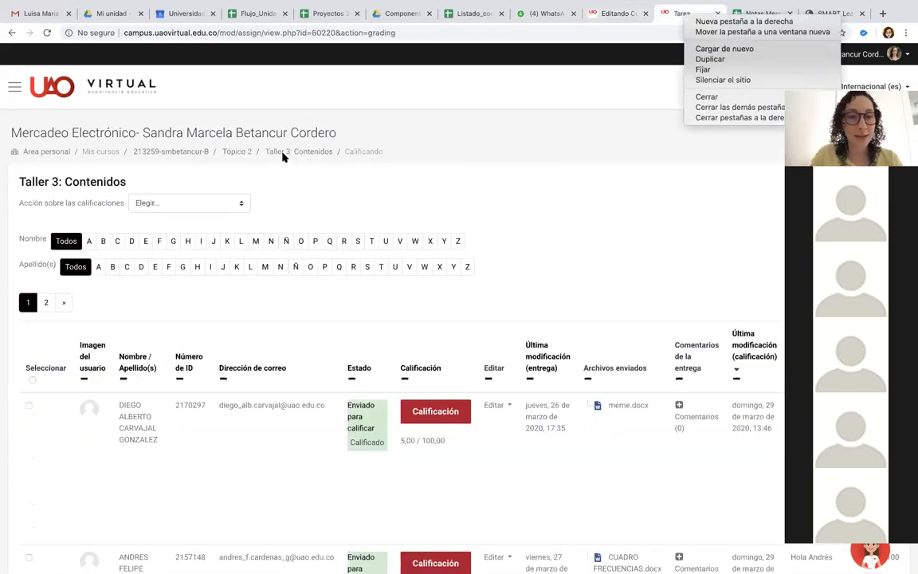
{"action": "left_click", "coordinate": [283, 151]}
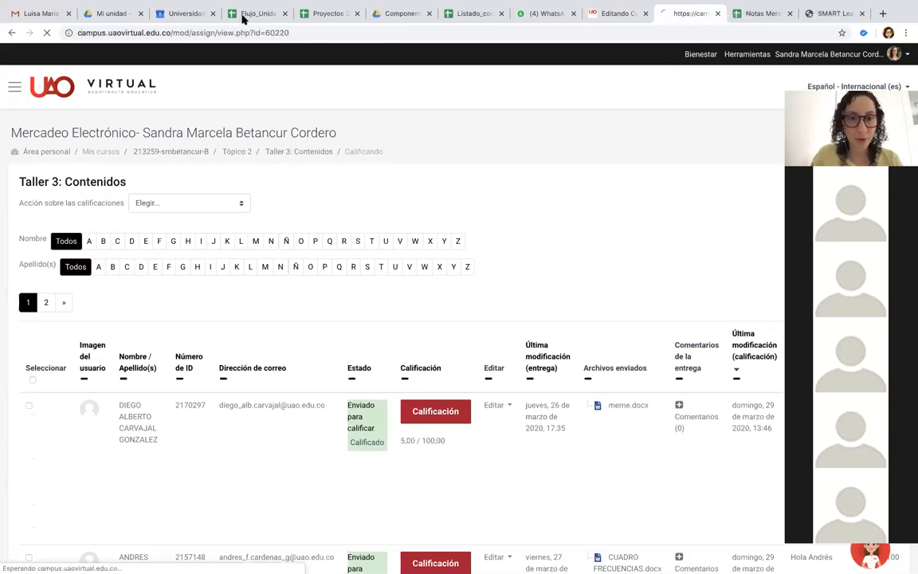
{"action": "left_click", "coordinate": [236, 152]}
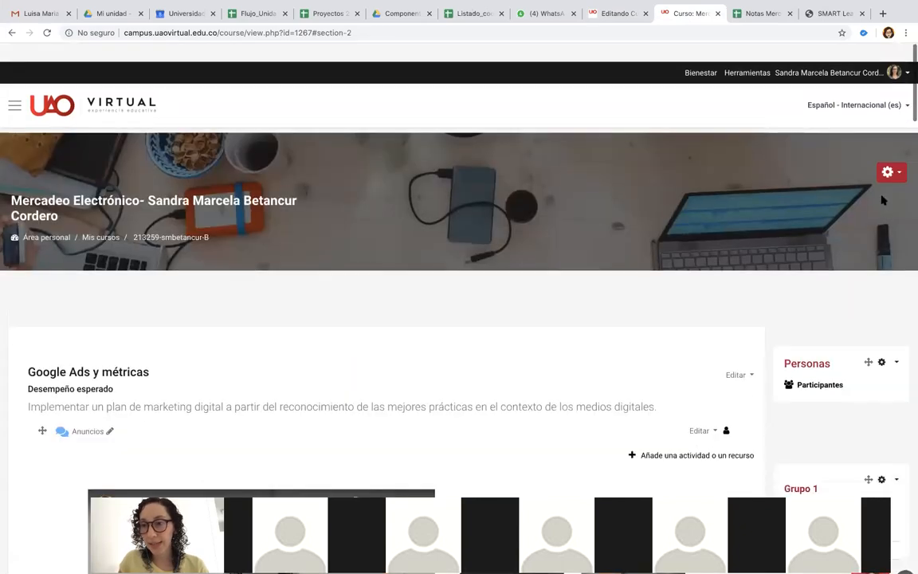
{"action": "left_click", "coordinate": [889, 153]}
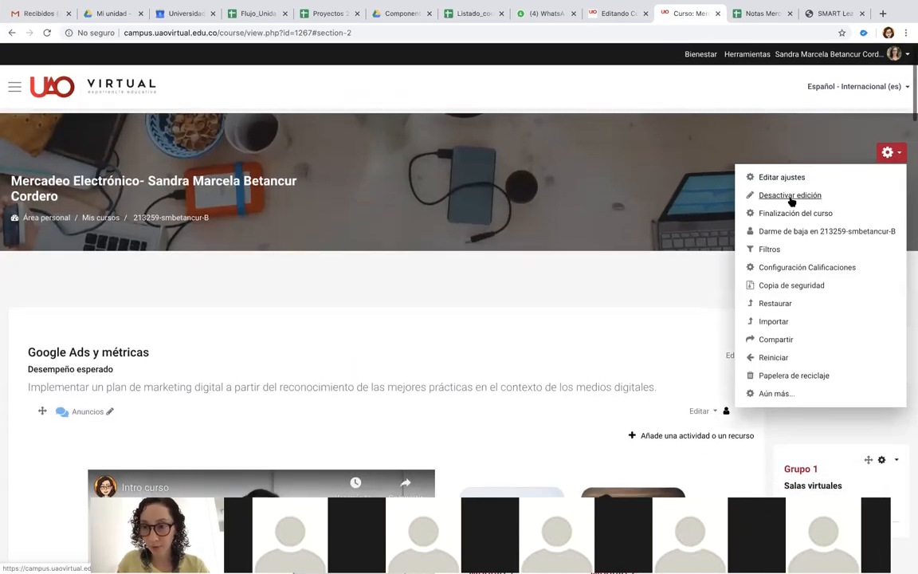
{"action": "left_click", "coordinate": [791, 199]}
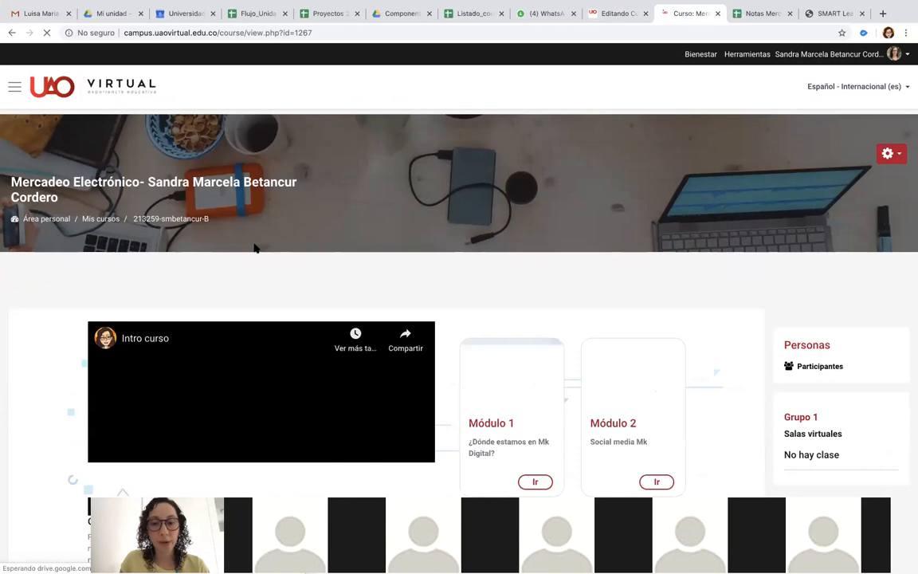
Open the existing Parcial 2 in Módulo 2 of the Mercadeo Electrónico course and review its instructions, allowed attempts, closing date and time limit
{"action": "scroll", "coordinate": [592, 147], "scroll_direction": "down", "scroll_amount": 2}
{"action": "scroll", "coordinate": [656, 346], "scroll_direction": "down", "scroll_amount": 1}
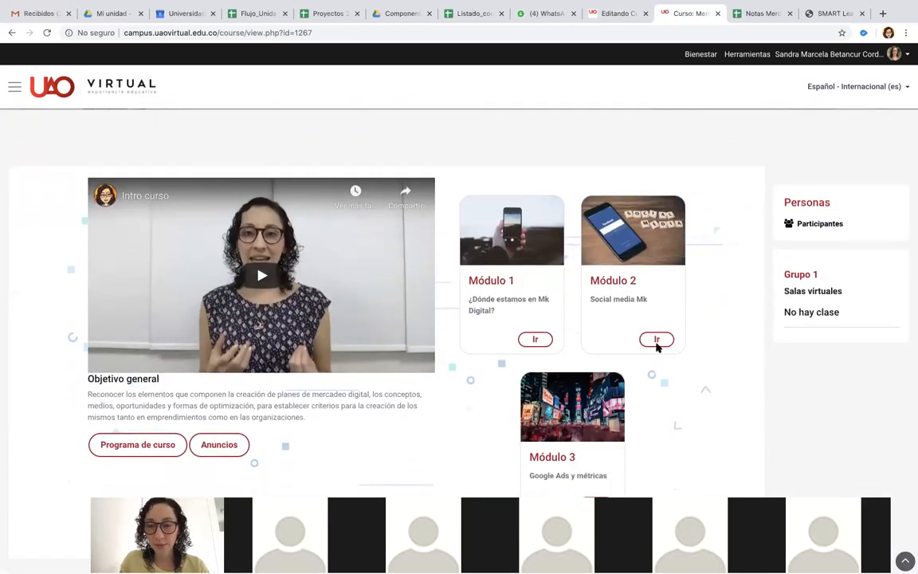
{"action": "left_click", "coordinate": [659, 283]}
{"action": "left_click", "coordinate": [445, 360]}
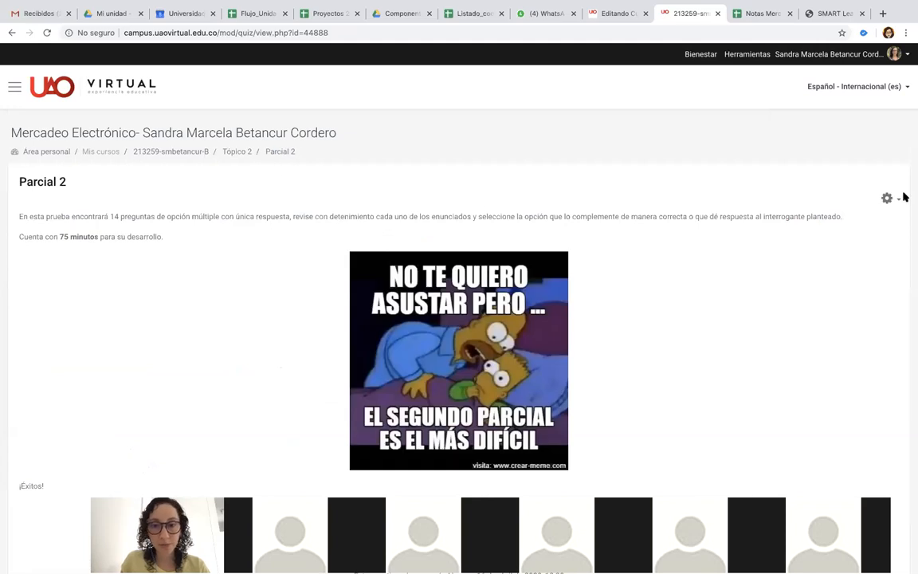
{"action": "scroll", "coordinate": [459, 319], "scroll_direction": "down", "scroll_amount": 1}
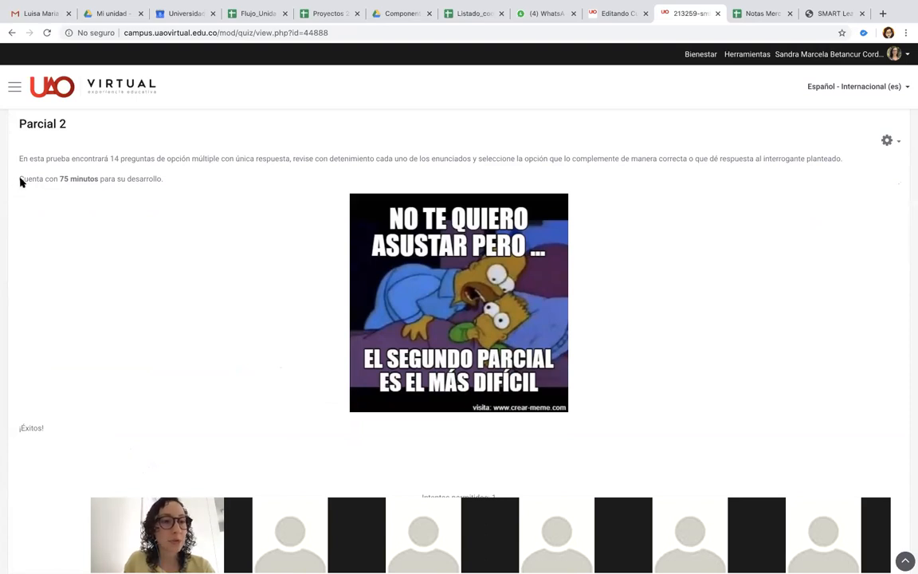
{"action": "left_click_drag", "start_coordinate": [25, 177], "coordinate": [119, 177]}
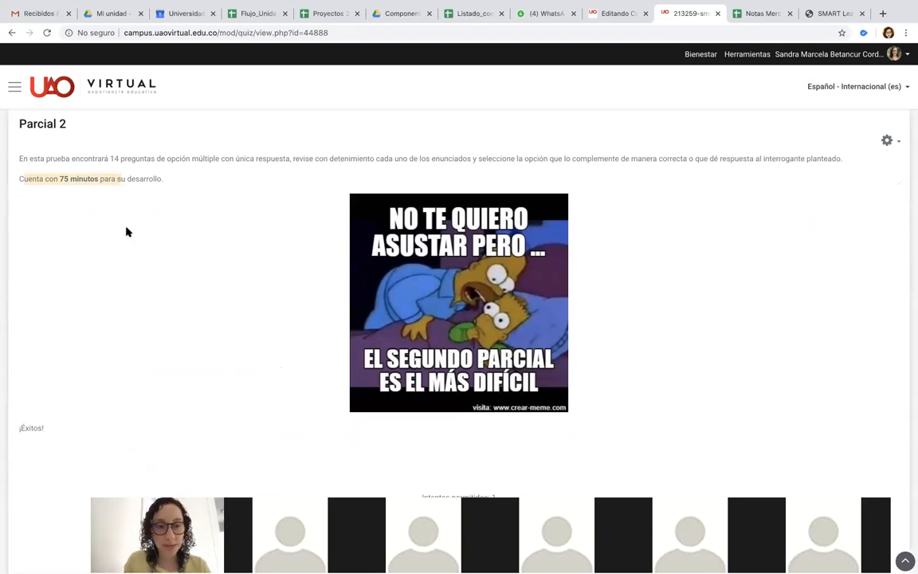
{"action": "scroll", "coordinate": [125, 231], "scroll_direction": "down", "scroll_amount": 3}
{"action": "mouse_move", "coordinate": [2, 167]}
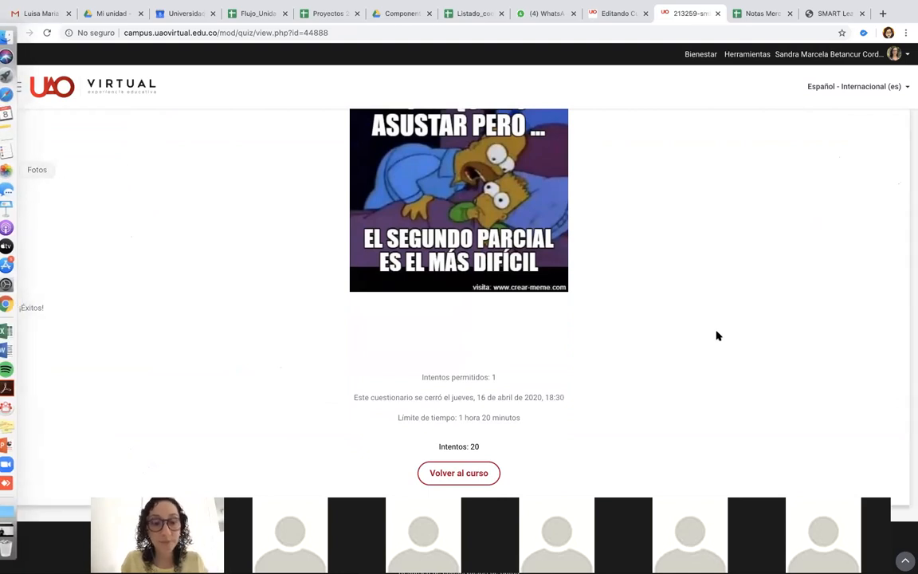
{"action": "scroll", "coordinate": [625, 356], "scroll_direction": "down", "scroll_amount": 2}
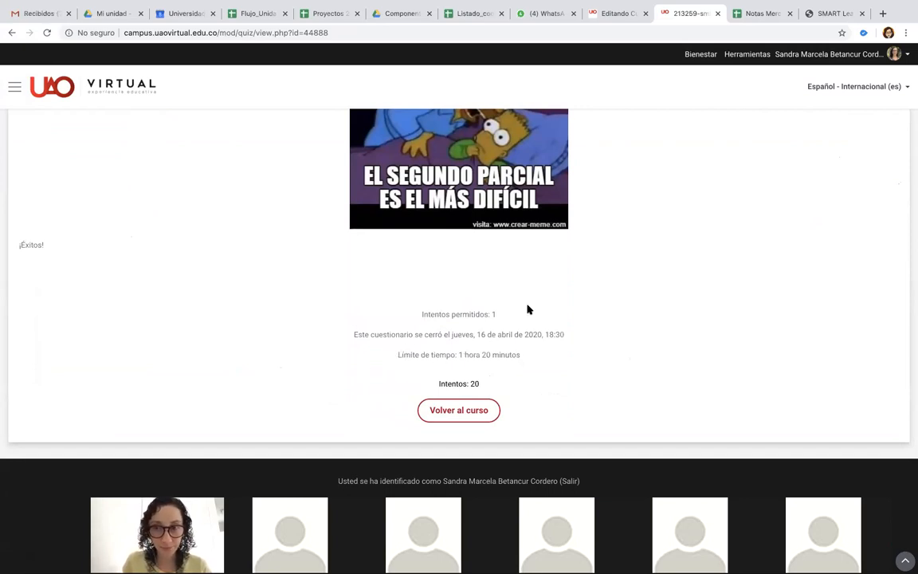
Return to the new quiz's form and add the description lines "Fecha", "Hora de inicio", "Intentos permitidos" and "Duración de la prueba"
{"action": "left_click", "coordinate": [607, 13]}
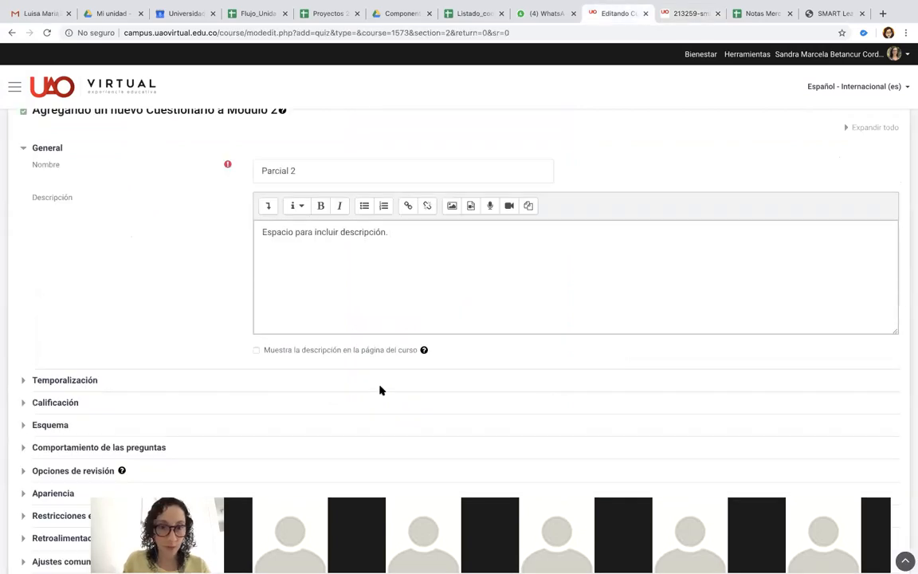
{"action": "scroll", "coordinate": [381, 388], "scroll_direction": "down", "scroll_amount": 1}
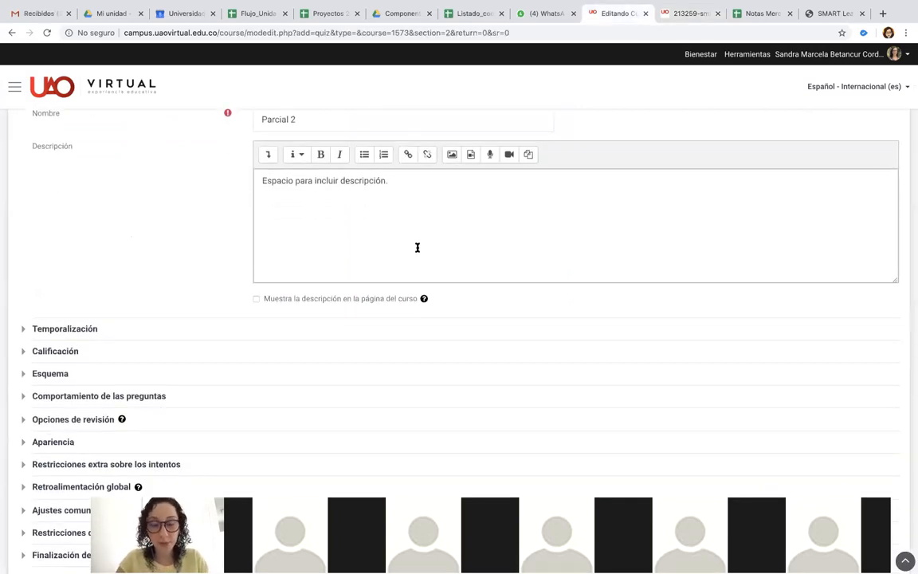
{"action": "type", "text": "echa"}
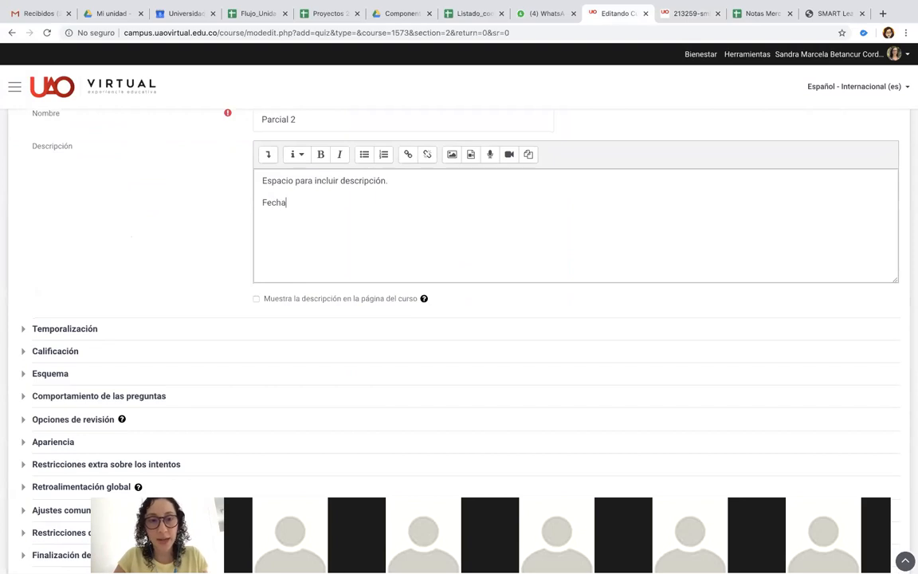
{"action": "key", "text": "Return"}
{"action": "type", "text": "Hora de inicio "}
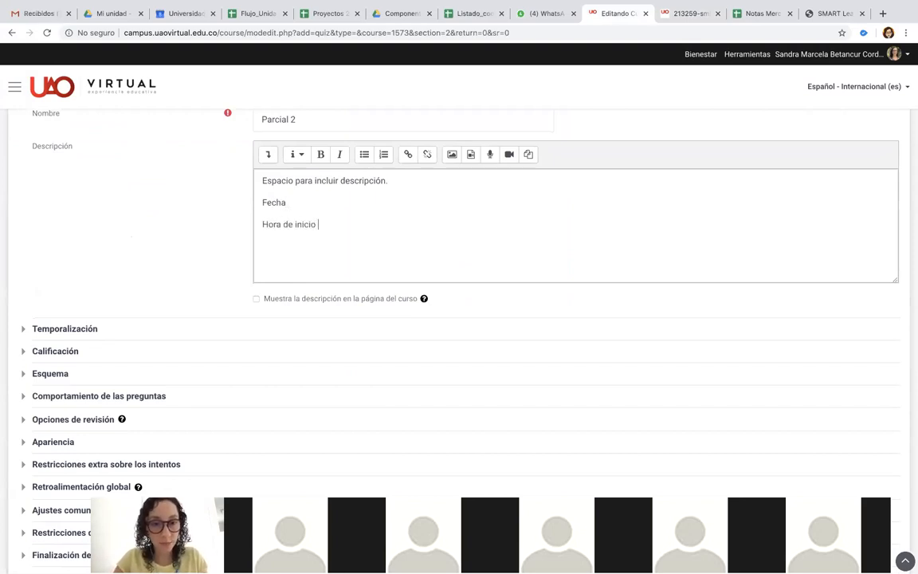
{"action": "type", "text": "Intentos permitidos Durac"}
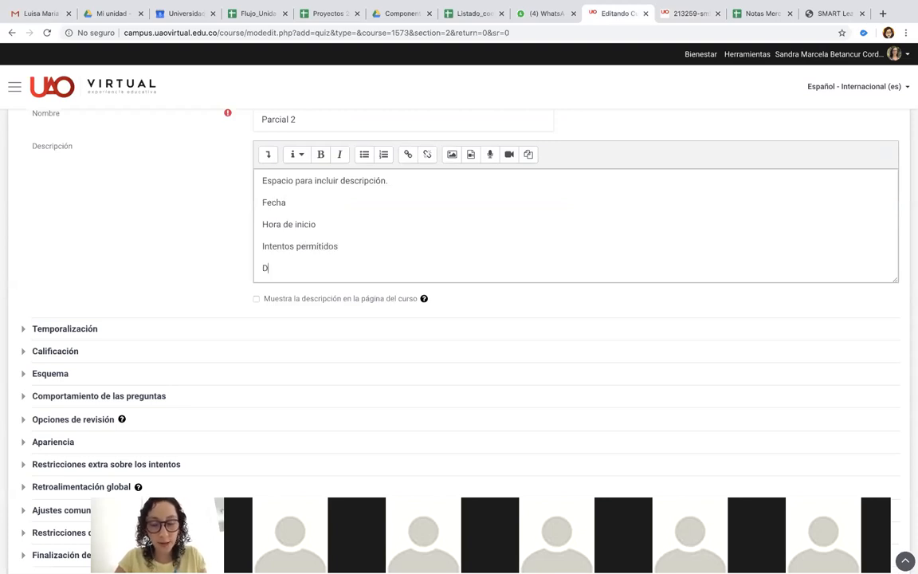
{"action": "type", "text": "ión de la prieba"}
{"action": "key", "text": "BackSpace"}
{"action": "key", "text": "BackSpace"}
{"action": "key", "text": "BackSpace"}
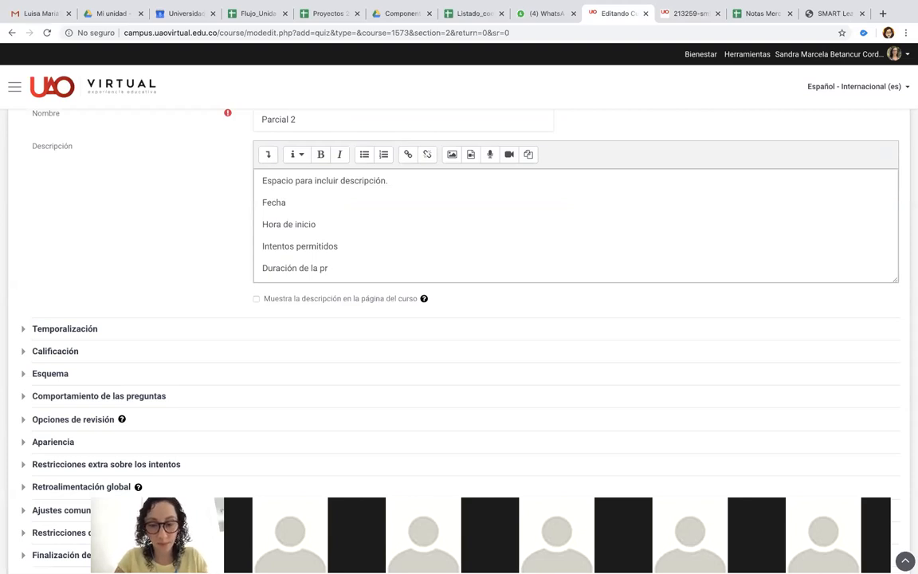
In the Temporalización settings, enable the quiz's opening date and set it to 11 mayo at 14:10
{"action": "scroll", "coordinate": [315, 291], "scroll_direction": "down", "scroll_amount": 2}
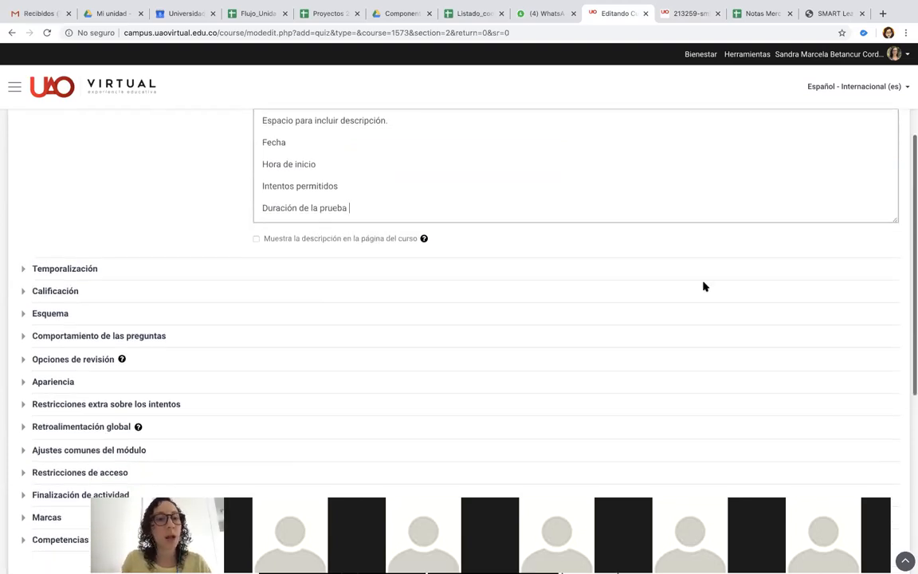
{"action": "scroll", "coordinate": [77, 244], "scroll_direction": "down", "scroll_amount": 3}
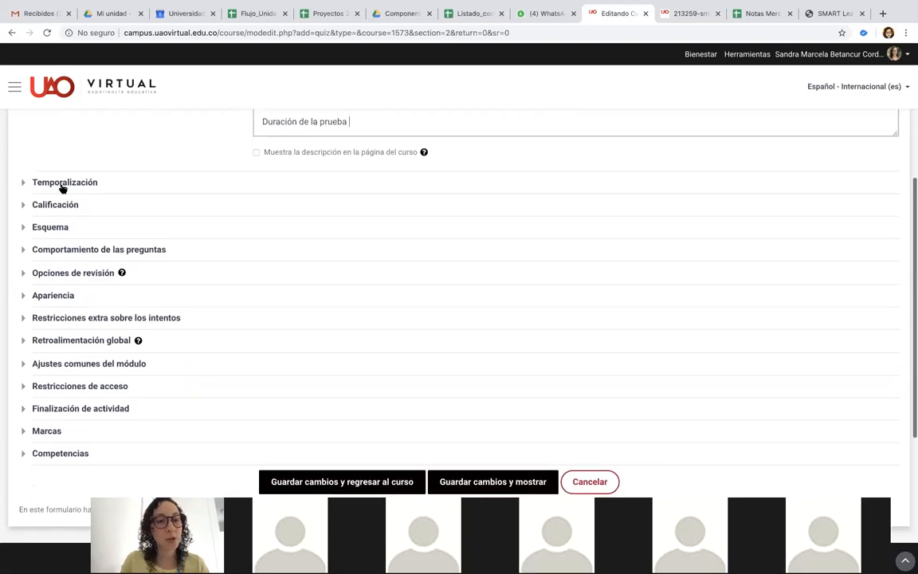
{"action": "left_click", "coordinate": [64, 182]}
{"action": "scroll", "coordinate": [389, 237], "scroll_direction": "down", "scroll_amount": 1}
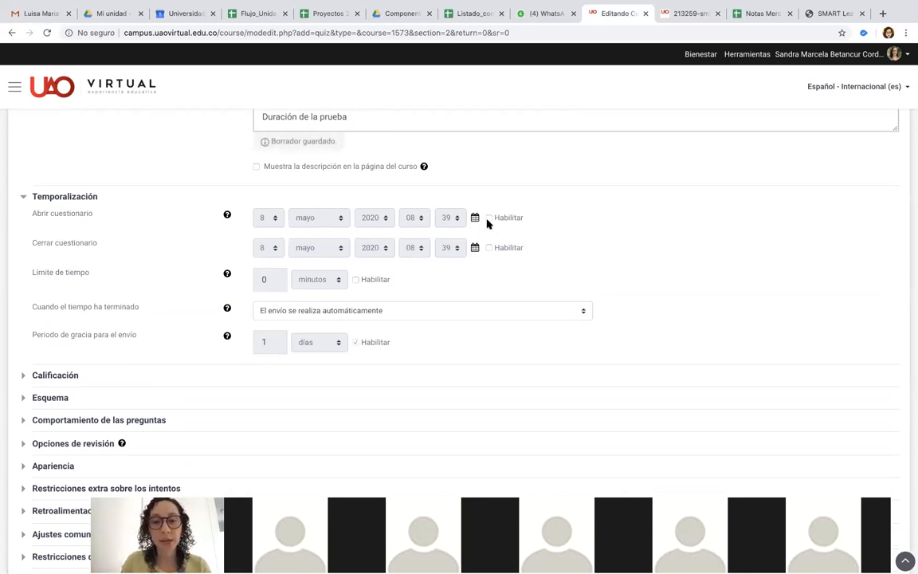
{"action": "left_click", "coordinate": [490, 218]}
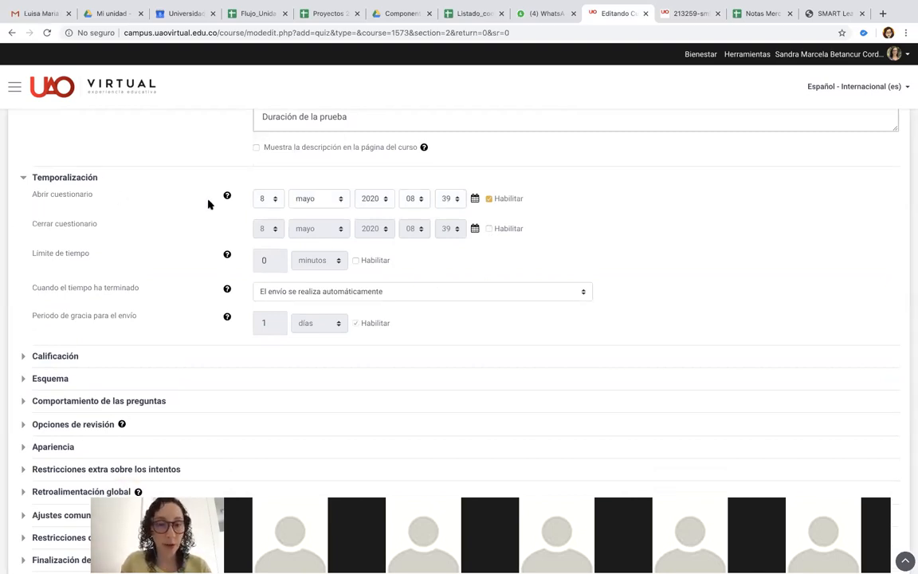
{"action": "left_click", "coordinate": [271, 201]}
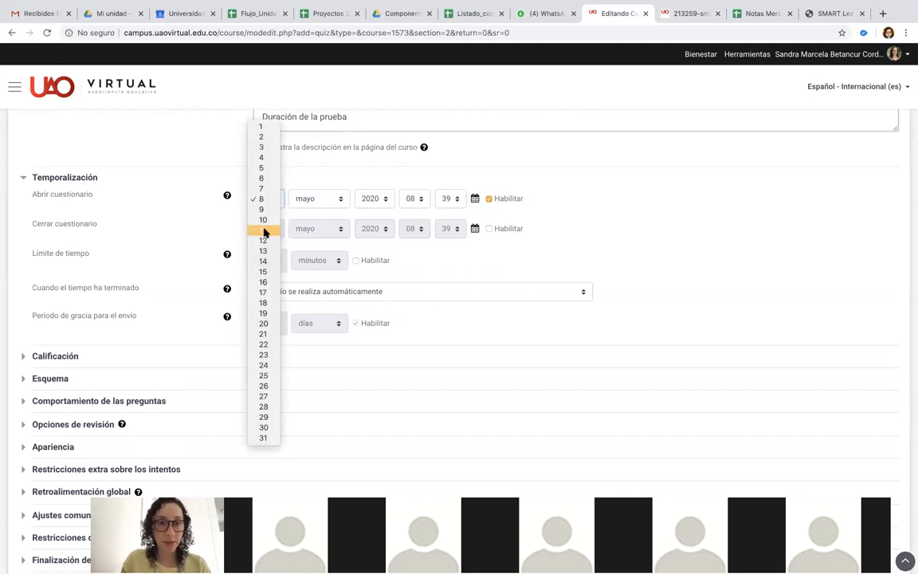
{"action": "left_click", "coordinate": [267, 231]}
{"action": "left_click", "coordinate": [412, 198]}
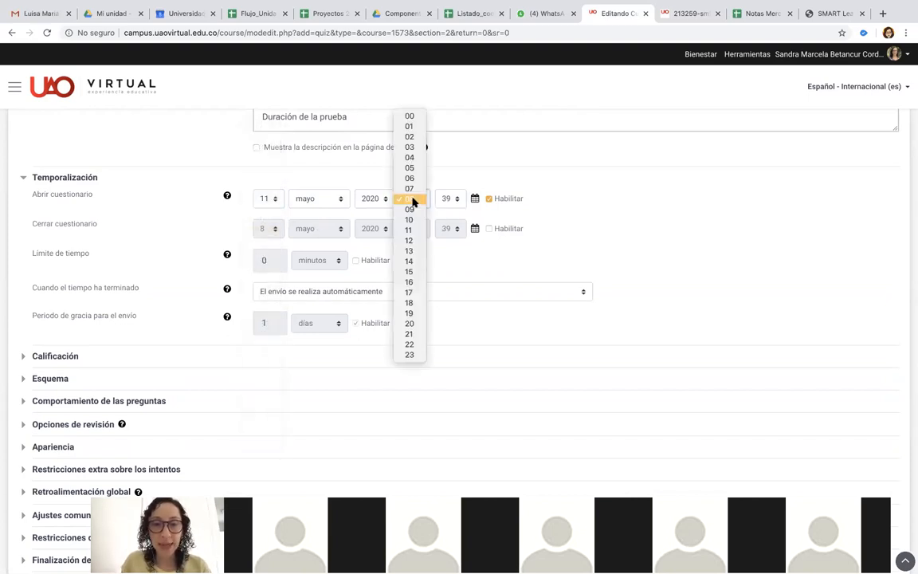
{"action": "left_click", "coordinate": [415, 260]}
{"action": "left_click", "coordinate": [451, 198]}
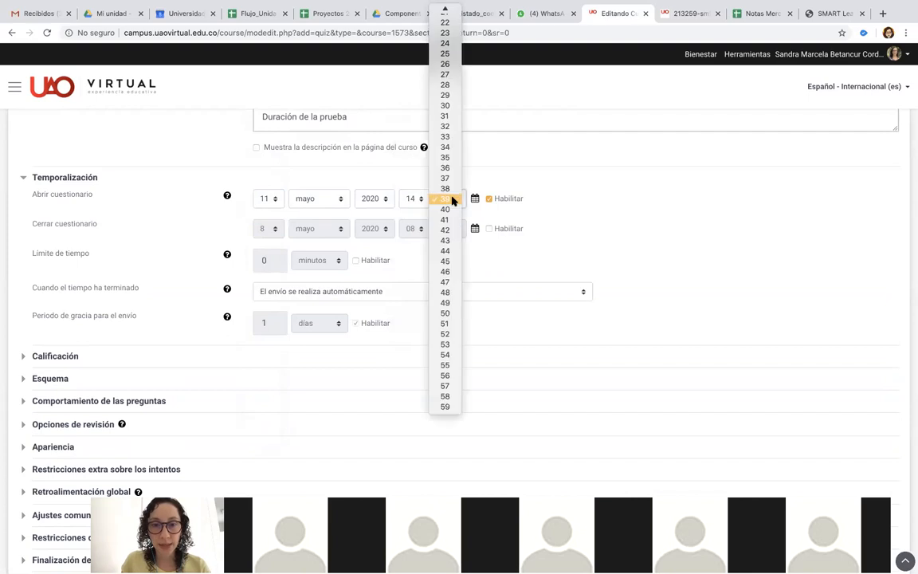
{"action": "scroll", "coordinate": [445, 90], "scroll_direction": "up", "scroll_amount": 5}
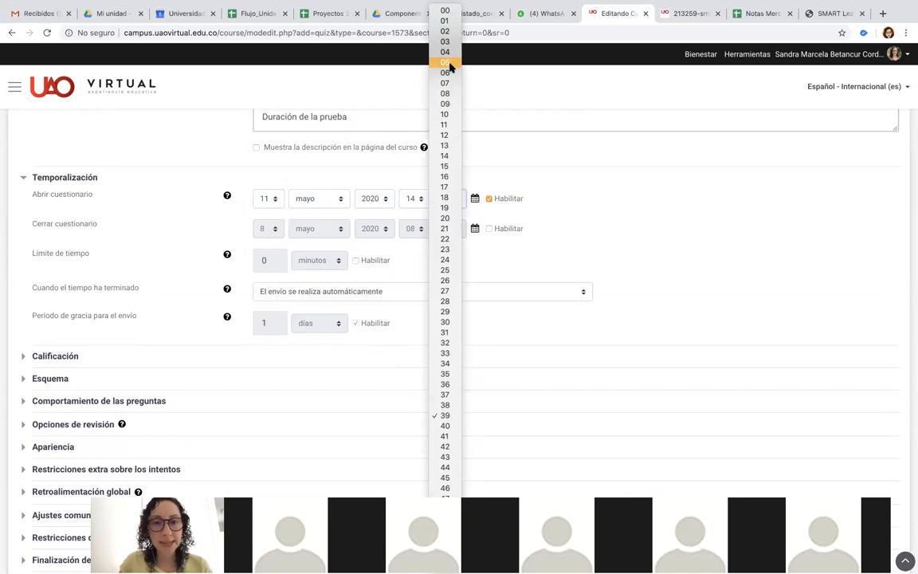
{"action": "left_click", "coordinate": [451, 116]}
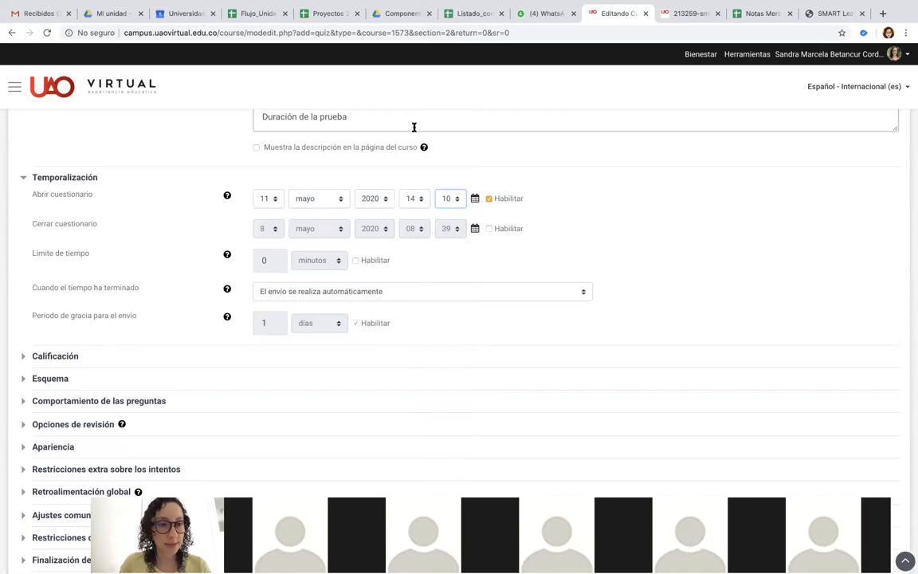
Enable the quiz's closing date and set it to 11 mayo at 15:30
{"action": "left_click", "coordinate": [488, 229]}
{"action": "left_click", "coordinate": [273, 230]}
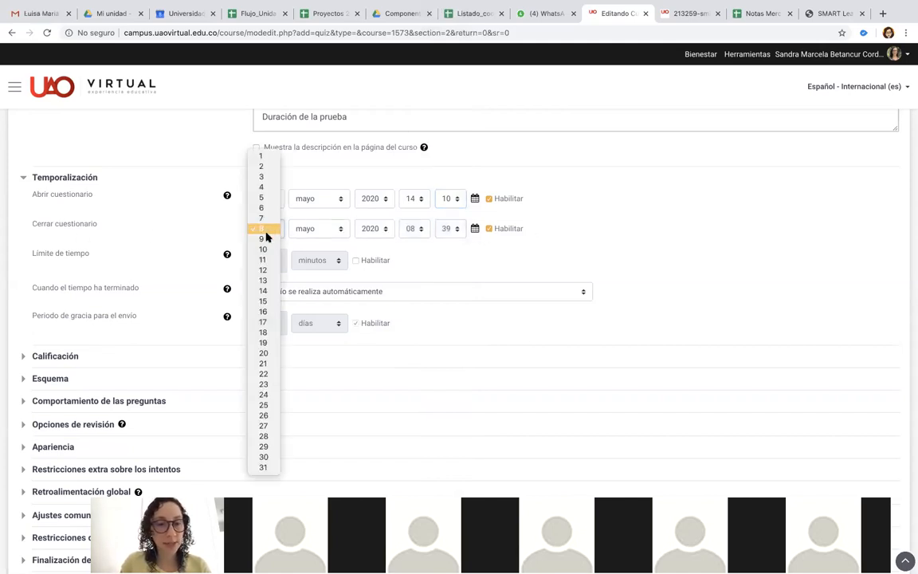
{"action": "left_click", "coordinate": [263, 259]}
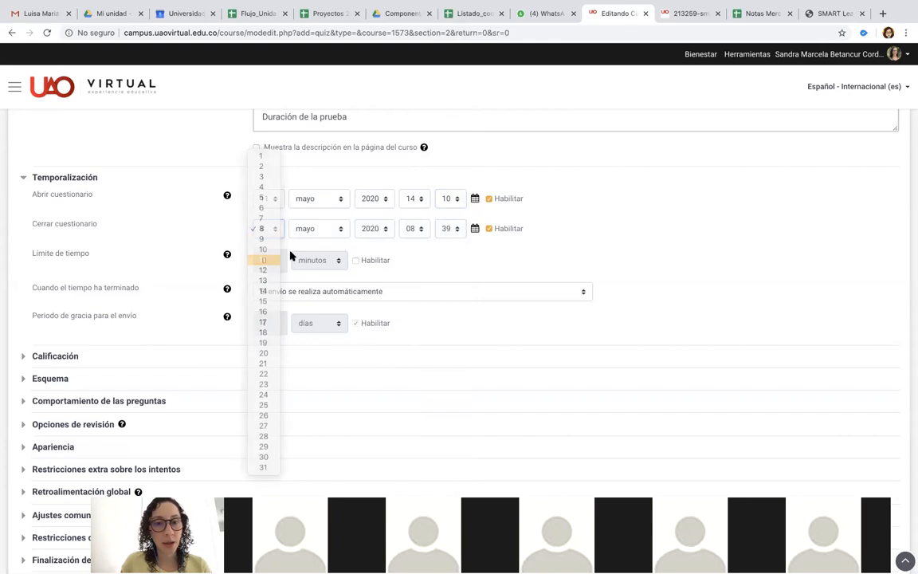
{"action": "left_click", "coordinate": [413, 230]}
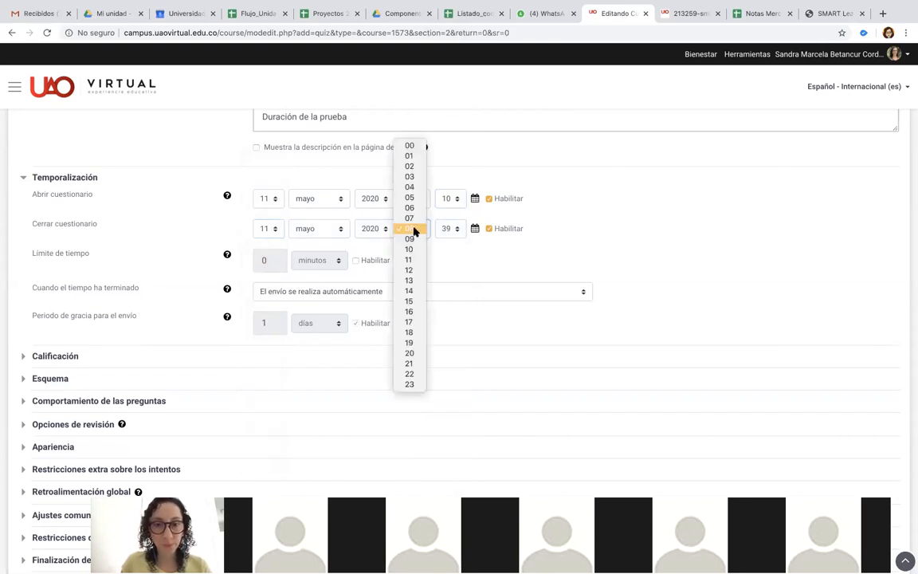
{"action": "left_click", "coordinate": [412, 300]}
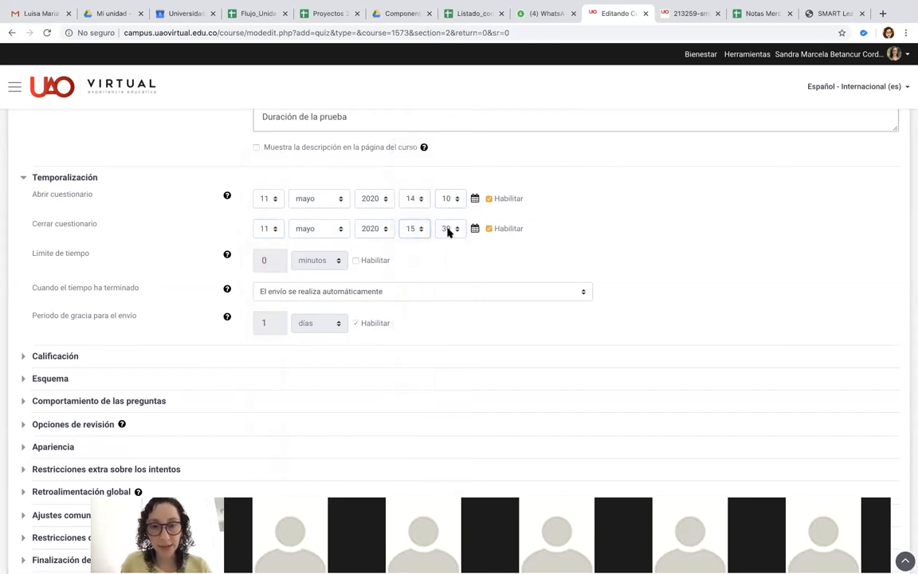
{"action": "left_click", "coordinate": [447, 230]}
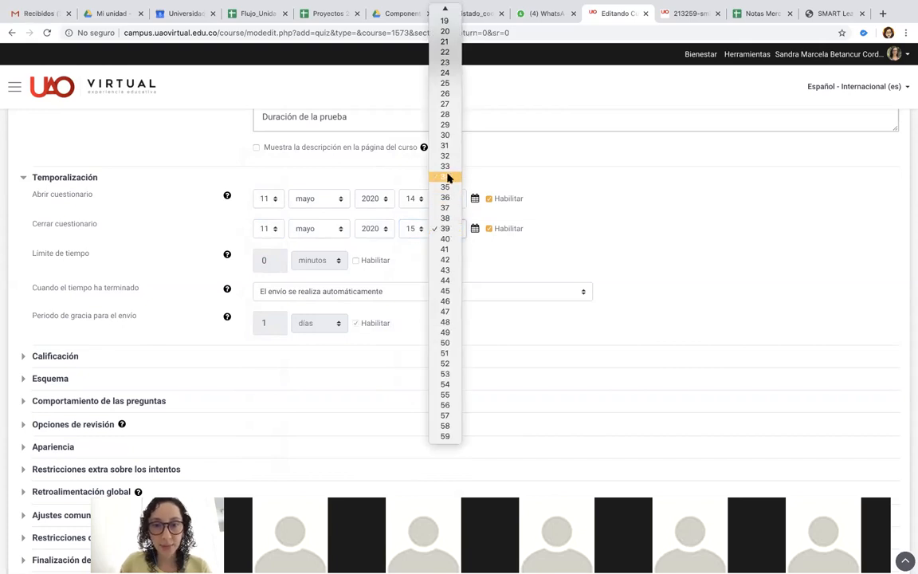
{"action": "left_click", "coordinate": [447, 134]}
Enable the quiz's time limit and set it to 60 minutes
{"action": "scroll", "coordinate": [220, 271], "scroll_direction": "down", "scroll_amount": 1}
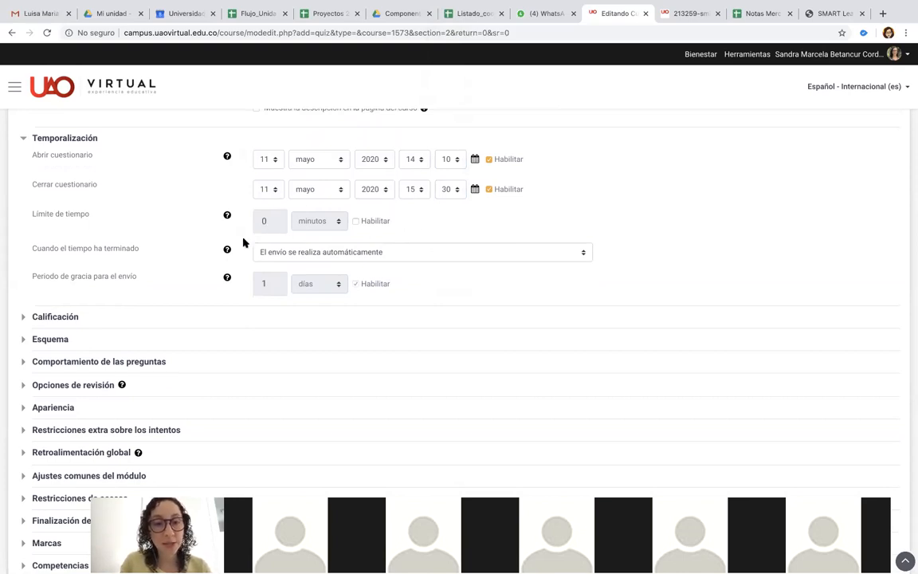
{"action": "left_click", "coordinate": [355, 221]}
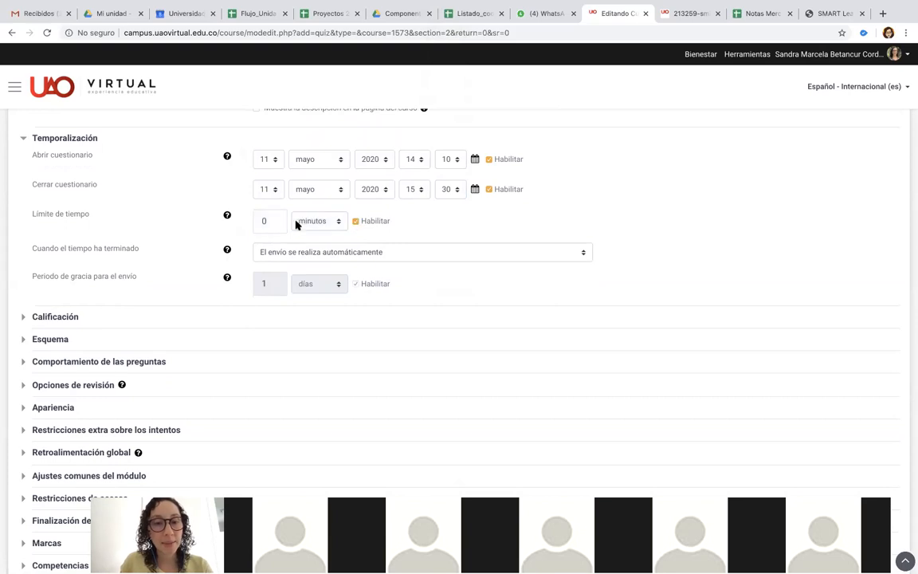
{"action": "type", "text": "60"}
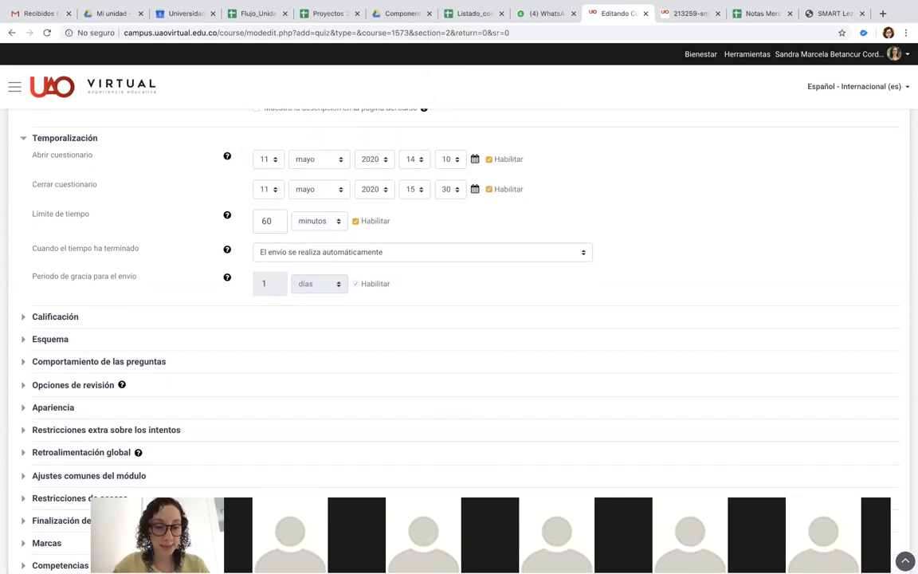
{"action": "left_click", "coordinate": [355, 223]}
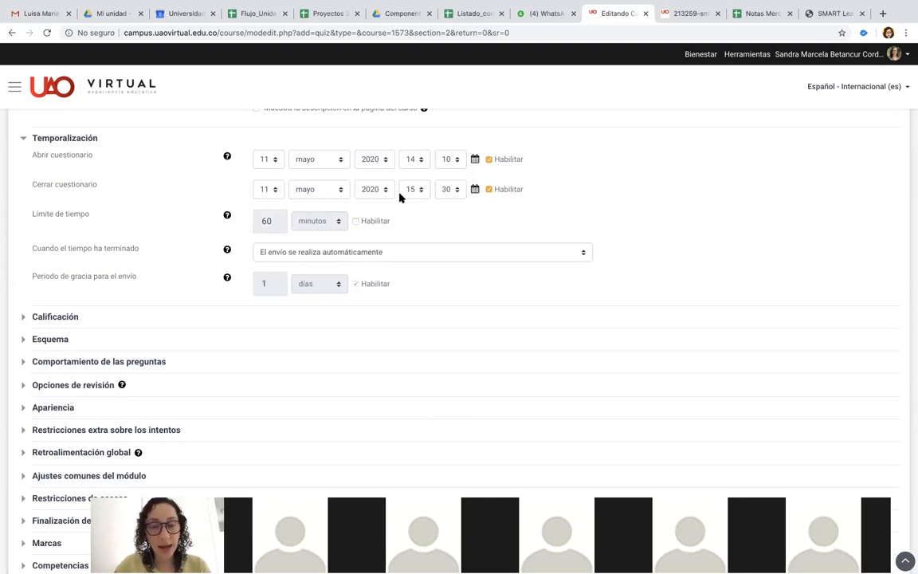
{"action": "left_click", "coordinate": [356, 220]}
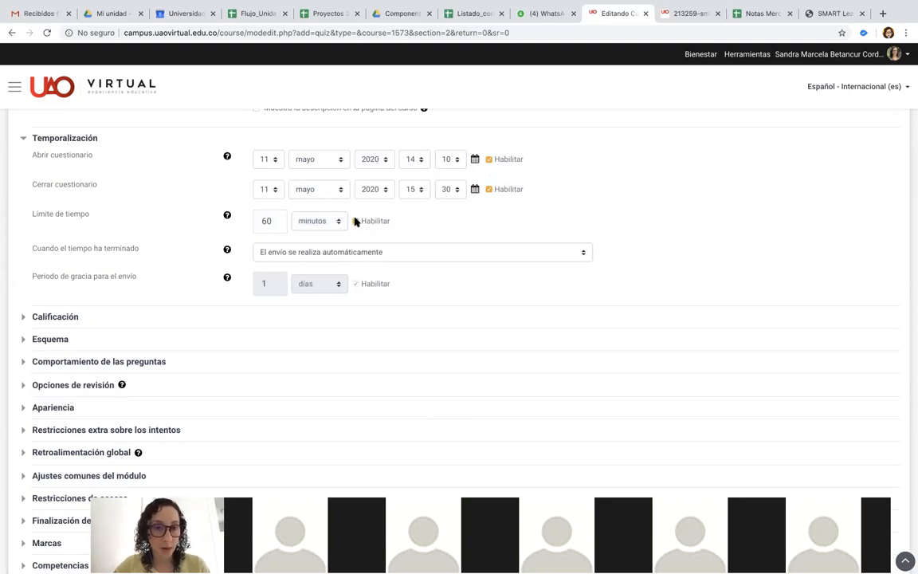
{"action": "left_click", "coordinate": [273, 223]}
Review the options for when time has ended and choose "El envío se realiza automáticamente"
{"action": "scroll", "coordinate": [273, 221], "scroll_direction": "down", "scroll_amount": 1}
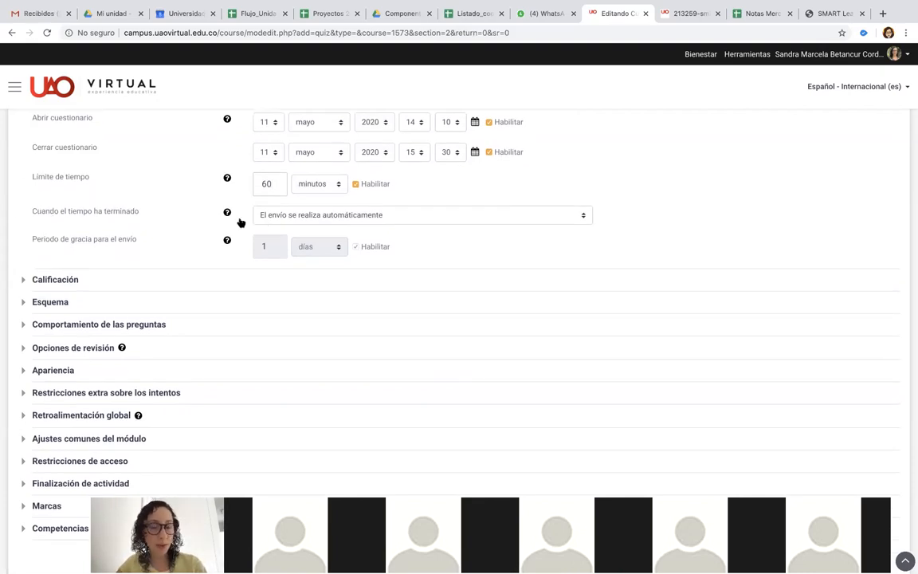
{"action": "left_click", "coordinate": [370, 213]}
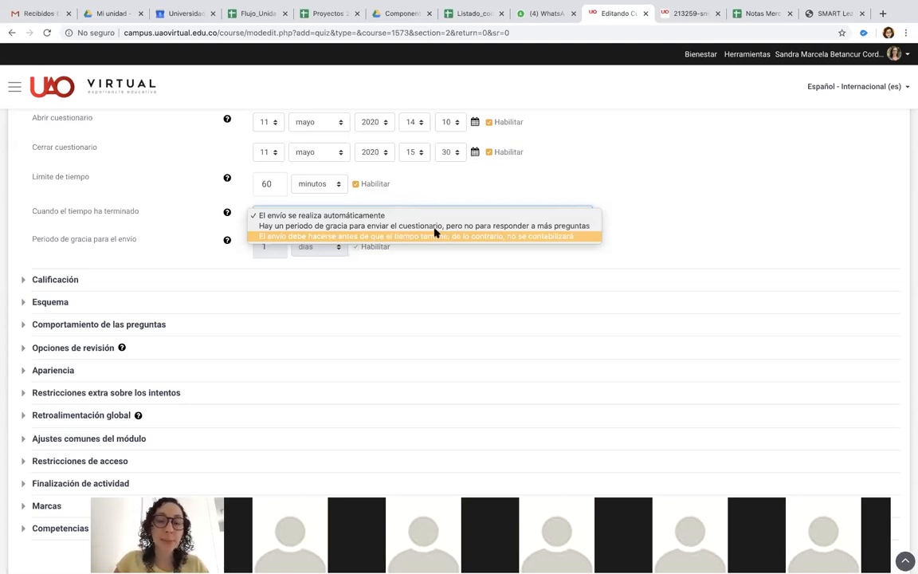
{"action": "left_click", "coordinate": [333, 217]}
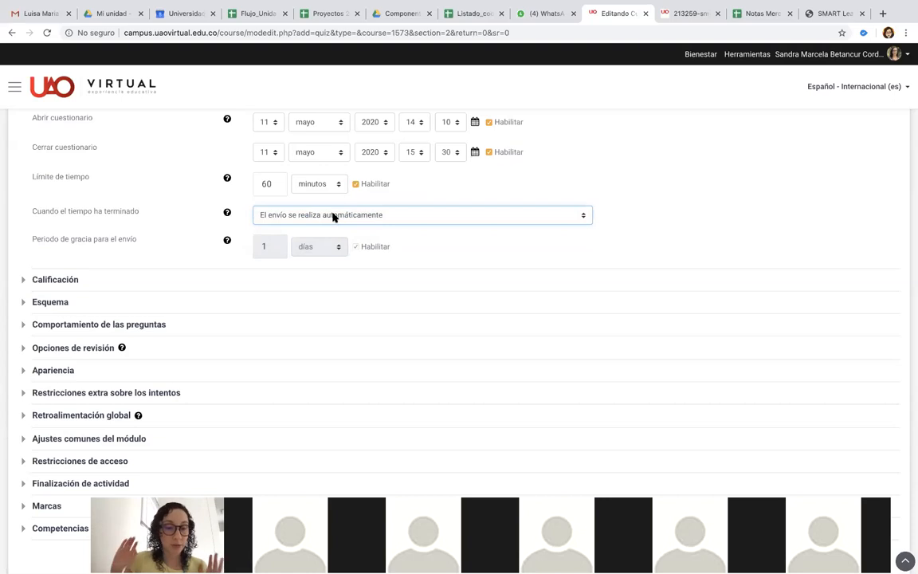
{"action": "scroll", "coordinate": [186, 270], "scroll_direction": "down", "scroll_amount": 1}
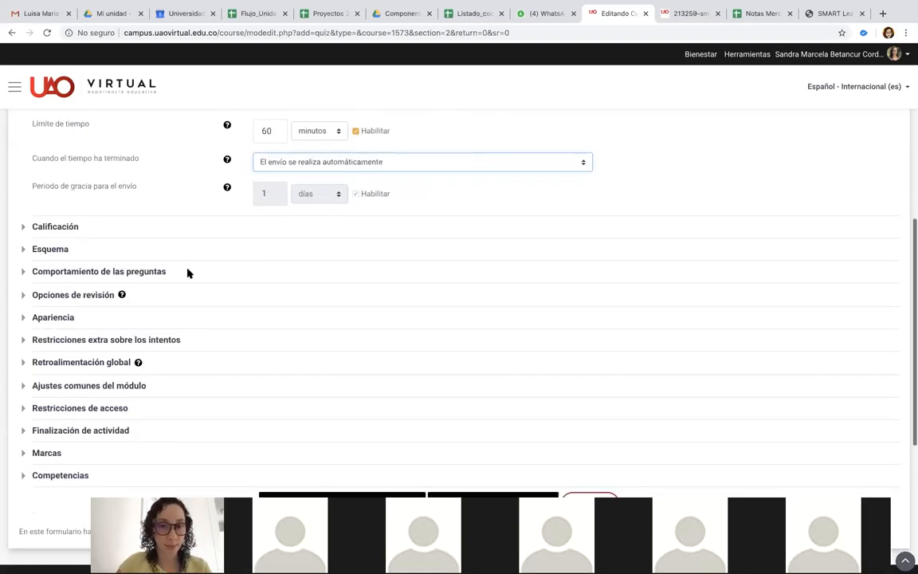
Expand the Calificación section and check the grade category choices, keeping Sin categorizar
{"action": "scroll", "coordinate": [181, 272], "scroll_direction": "up", "scroll_amount": 2}
{"action": "left_click", "coordinate": [56, 336]}
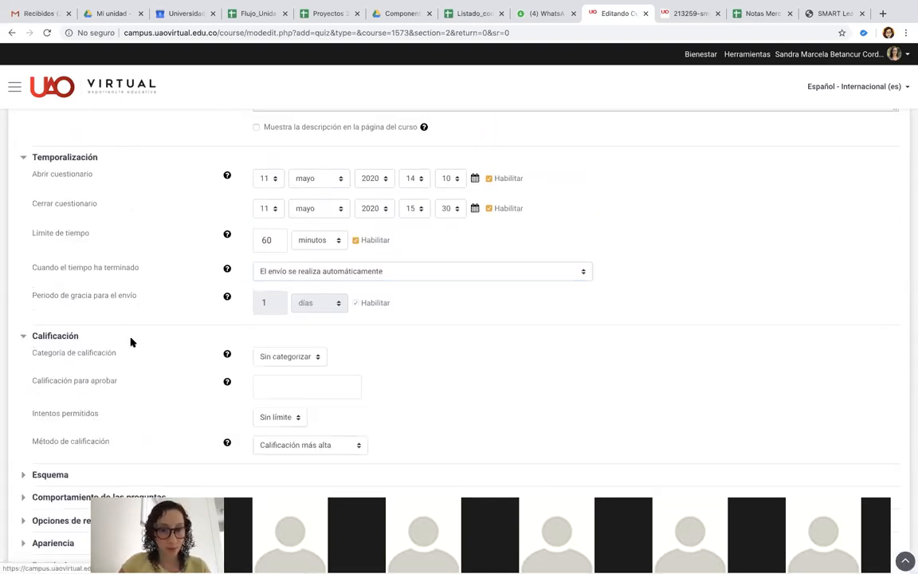
{"action": "scroll", "coordinate": [132, 341], "scroll_direction": "down", "scroll_amount": 3}
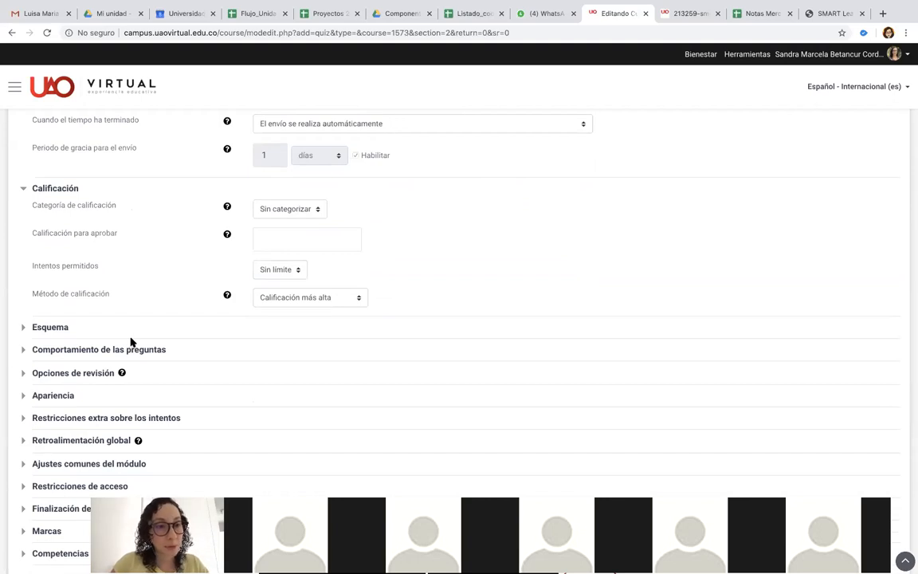
{"action": "left_click", "coordinate": [312, 212]}
{"action": "left_click", "coordinate": [399, 218]}
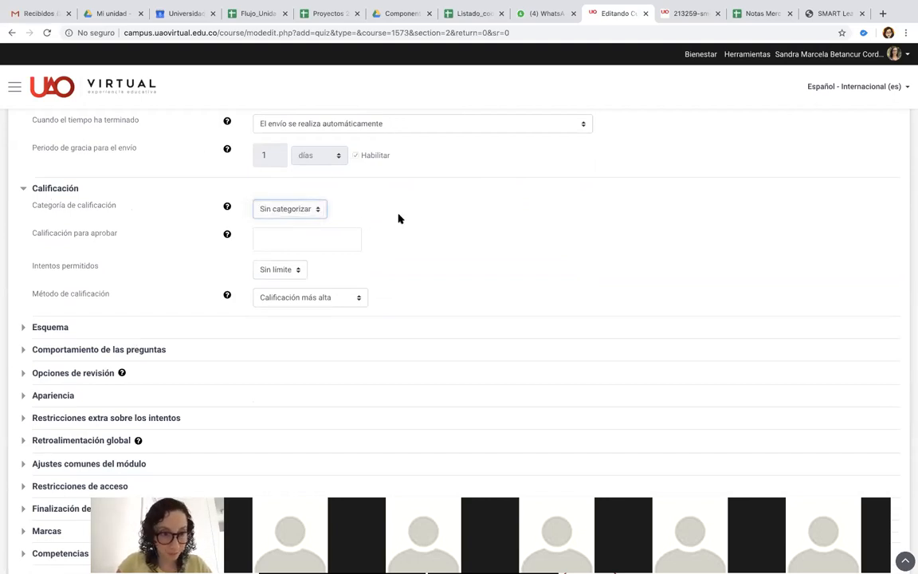
Set the quiz's passing grade (Calificación para aprobar) to 3,5
{"action": "scroll", "coordinate": [273, 250], "scroll_direction": "down", "scroll_amount": 1}
{"action": "left_click", "coordinate": [292, 214]}
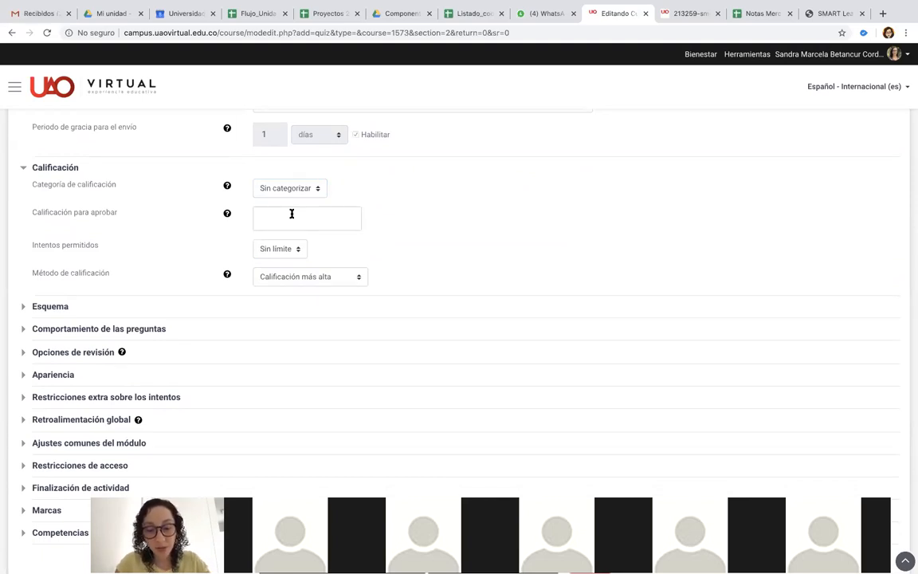
{"action": "type", "text": "3,5"}
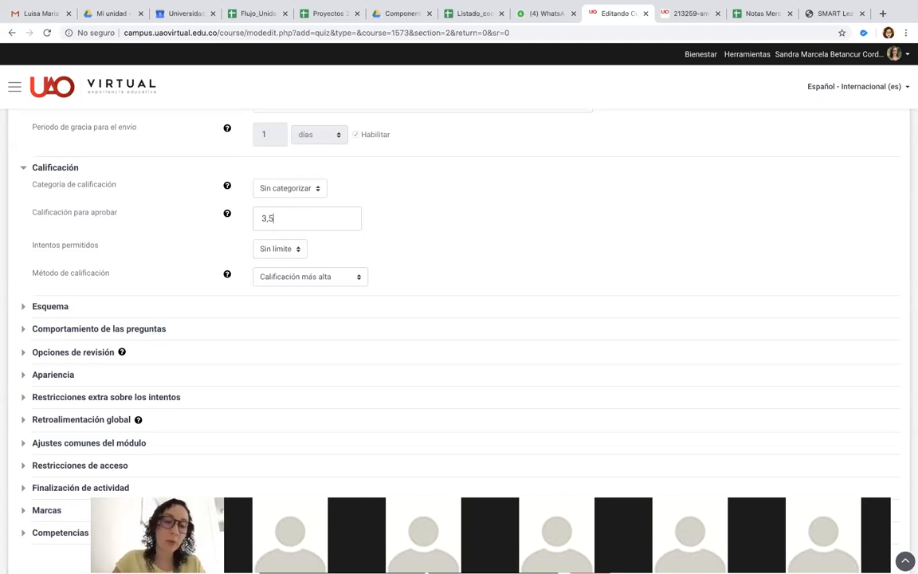
Limit the attempts allowed (Intentos permitidos) to 1
{"action": "scroll", "coordinate": [280, 212], "scroll_direction": "down", "scroll_amount": 1}
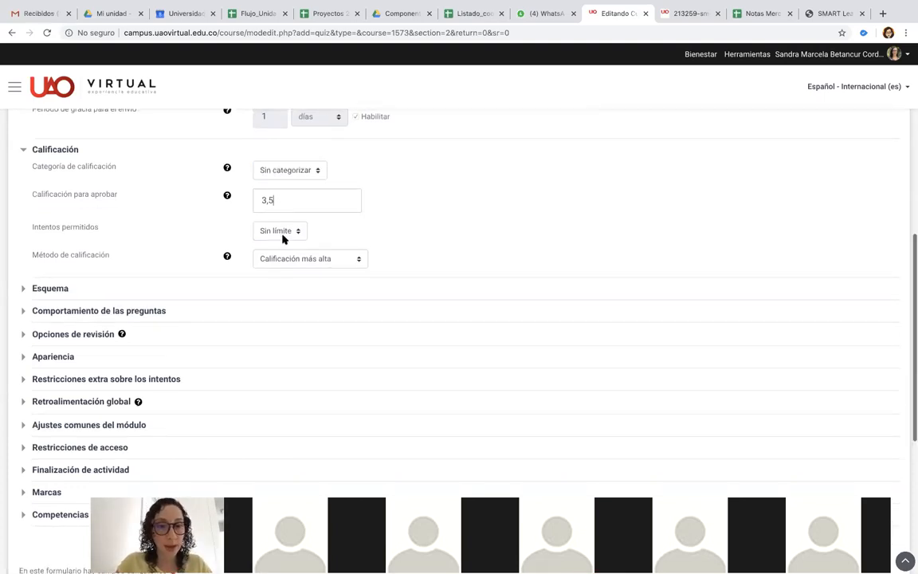
{"action": "left_click", "coordinate": [282, 233]}
{"action": "key", "text": "Escape"}
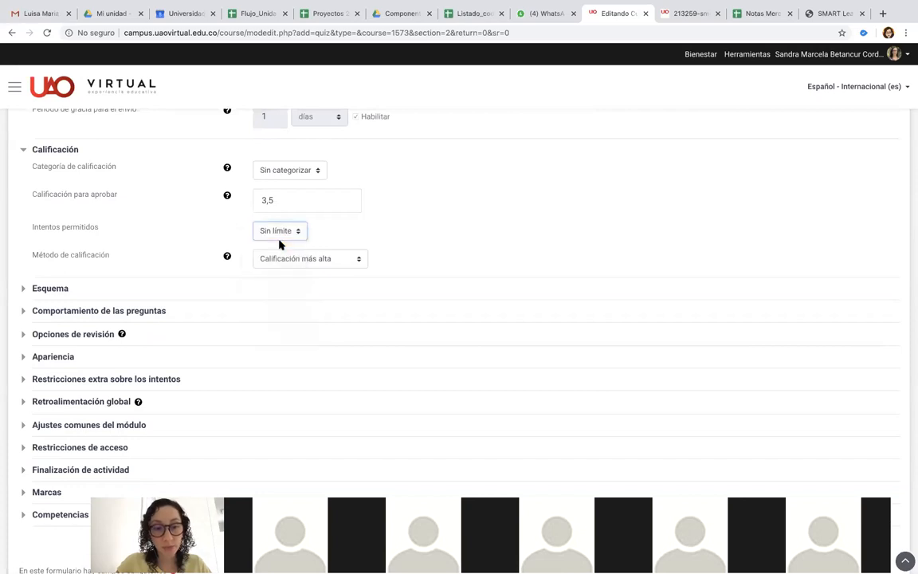
{"action": "key", "text": "Down"}
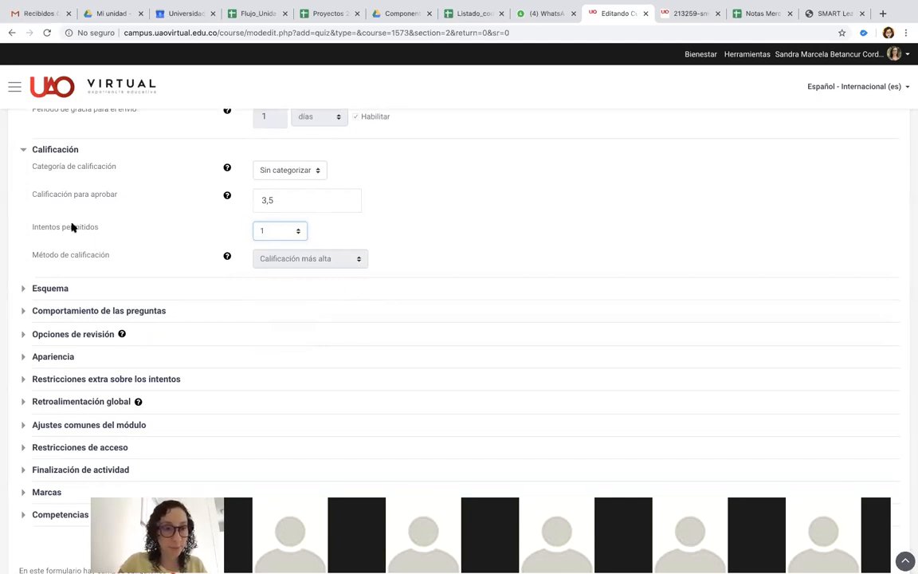
{"action": "left_click", "coordinate": [289, 237]}
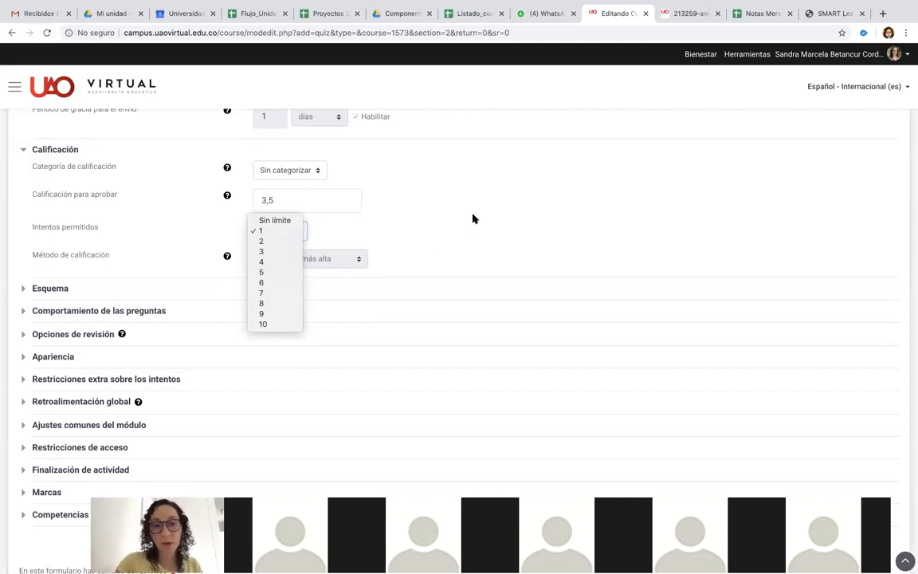
{"action": "left_click", "coordinate": [473, 218]}
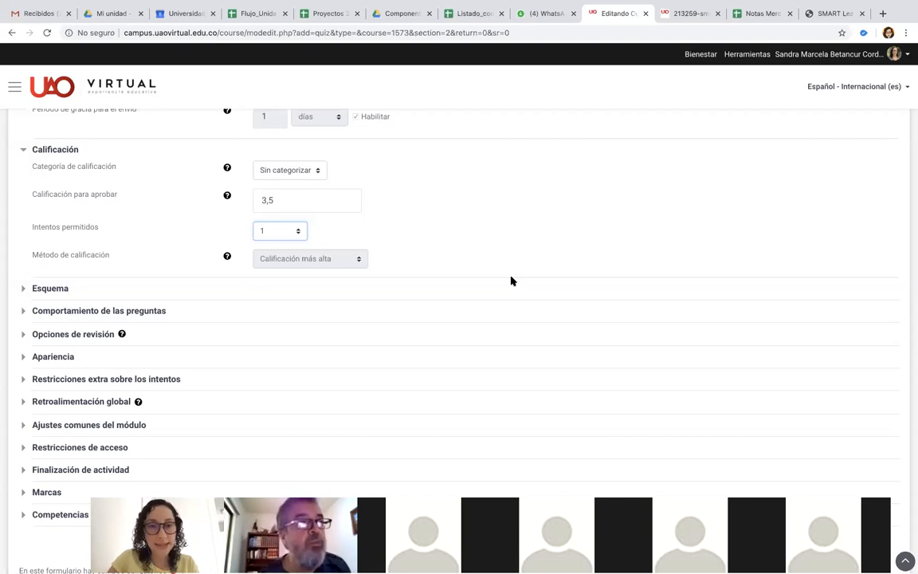
Clear the passing grade value in the Calificación section
{"action": "scroll", "coordinate": [512, 281], "scroll_direction": "up", "scroll_amount": 5}
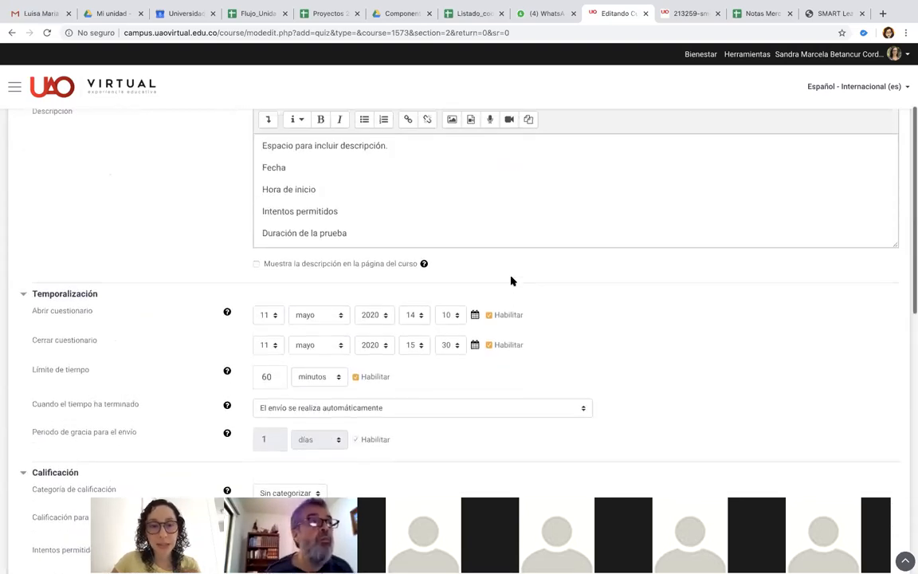
{"action": "left_click", "coordinate": [385, 250]}
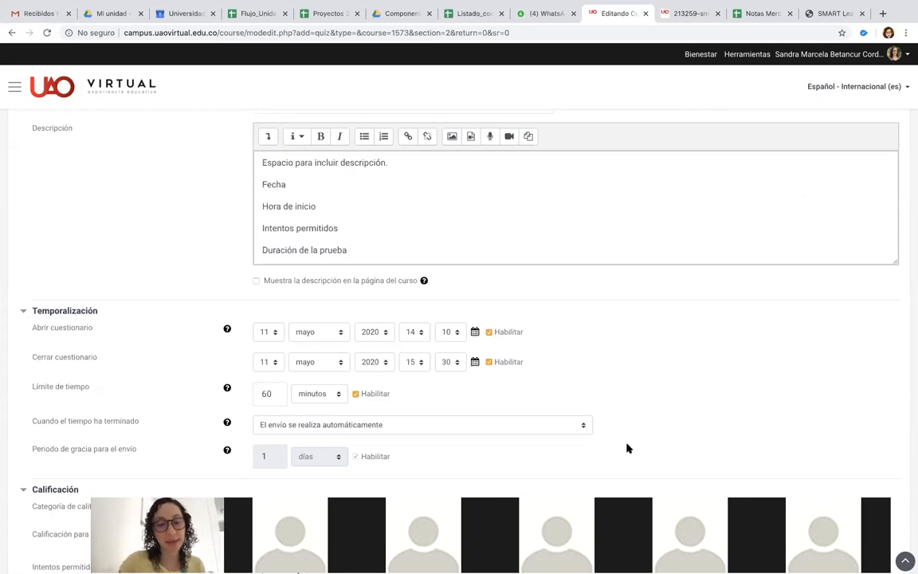
{"action": "scroll", "coordinate": [626, 449], "scroll_direction": "down", "scroll_amount": 4}
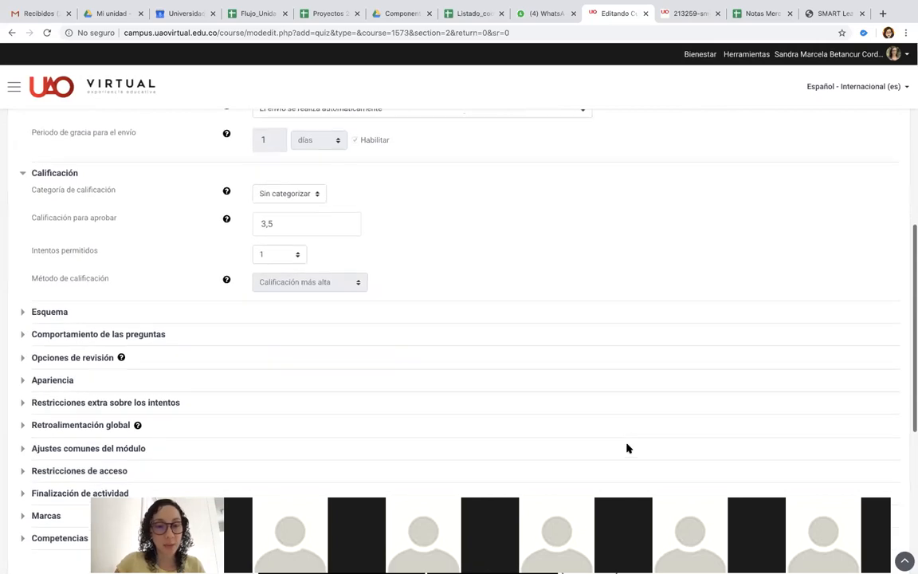
{"action": "left_click", "coordinate": [283, 223]}
{"action": "key", "text": "BackSpace"}
{"action": "key", "text": "BackSpace"}
{"action": "key", "text": "BackSpace"}
Expand the Esquema section of the quiz settings, leaving Retroalimentación global collapsed
{"action": "scroll", "coordinate": [98, 307], "scroll_direction": "down", "scroll_amount": 2}
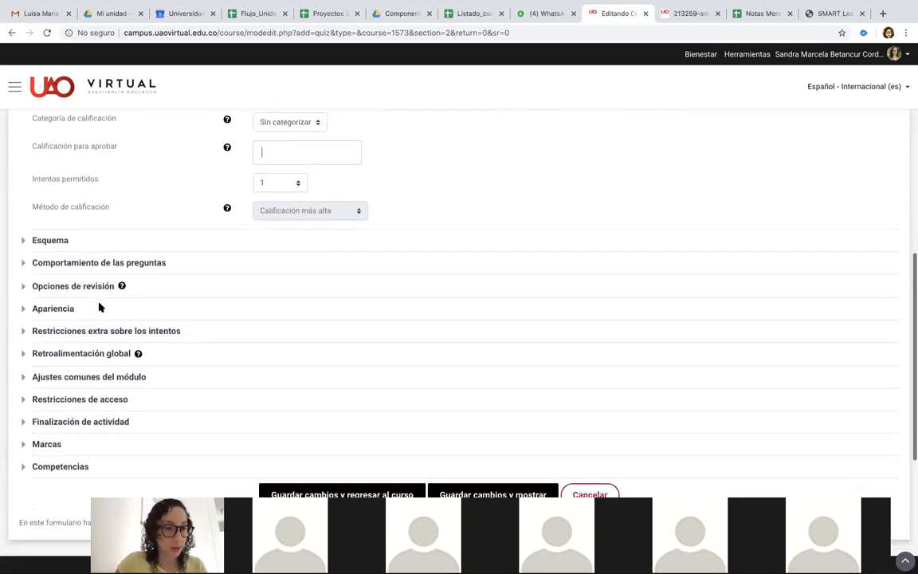
{"action": "left_click", "coordinate": [24, 342]}
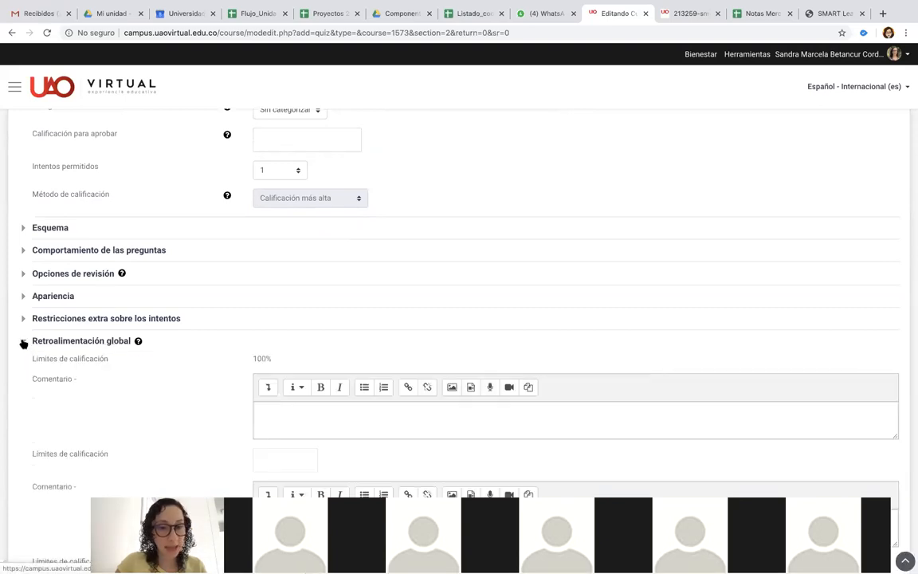
{"action": "left_click", "coordinate": [23, 341]}
{"action": "left_click", "coordinate": [23, 229]}
{"action": "left_click", "coordinate": [23, 229]}
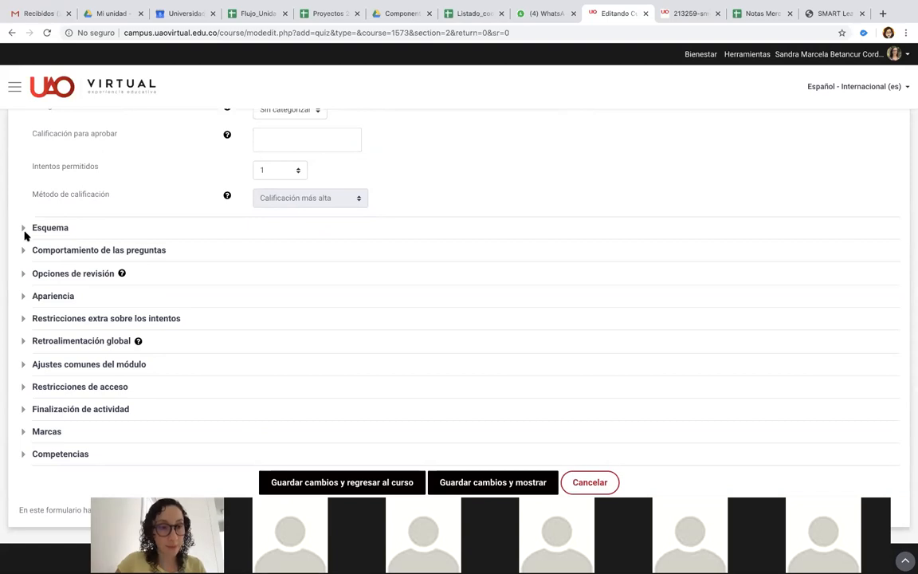
{"action": "left_click", "coordinate": [23, 229]}
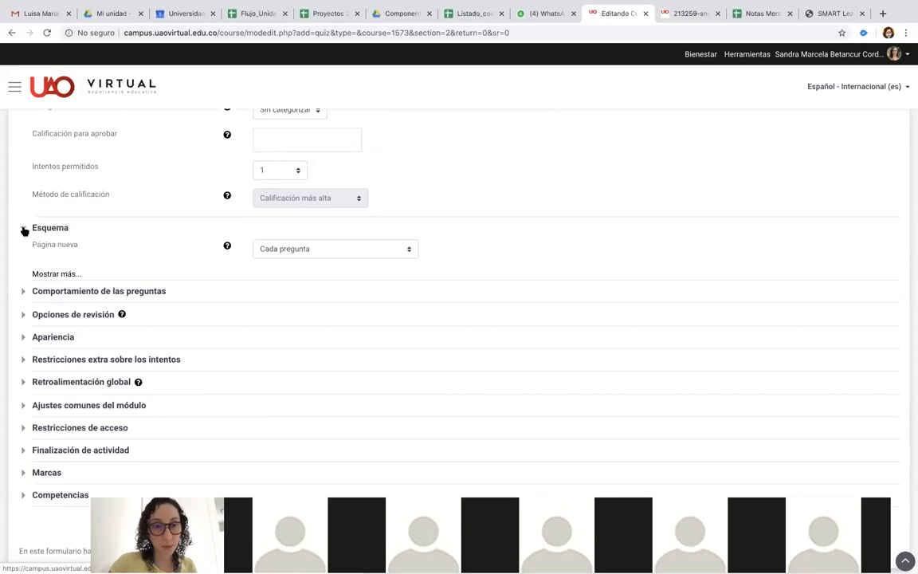
Set Página nueva in the Esquema section to "Nunca, todas las preguntas en una página"
{"action": "scroll", "coordinate": [76, 239], "scroll_direction": "down", "scroll_amount": 1}
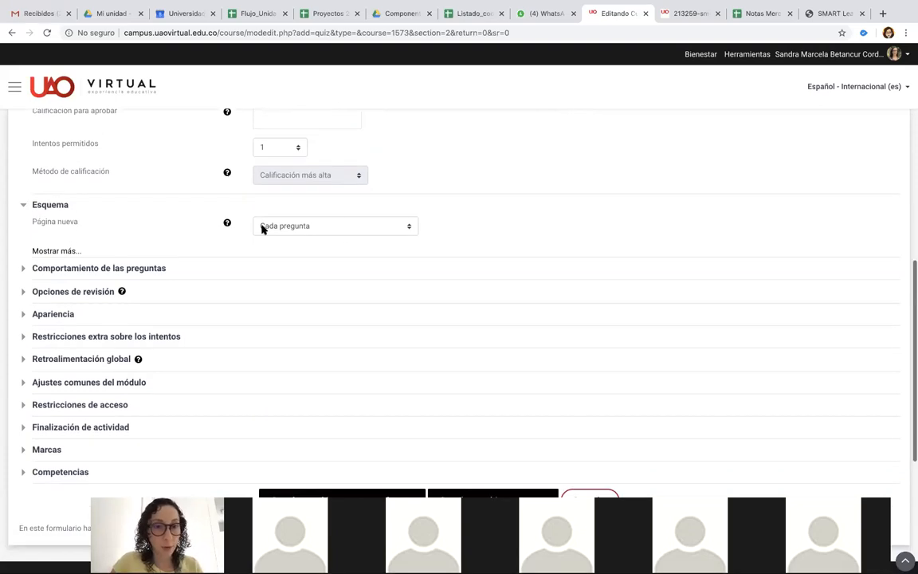
{"action": "left_click", "coordinate": [327, 227]}
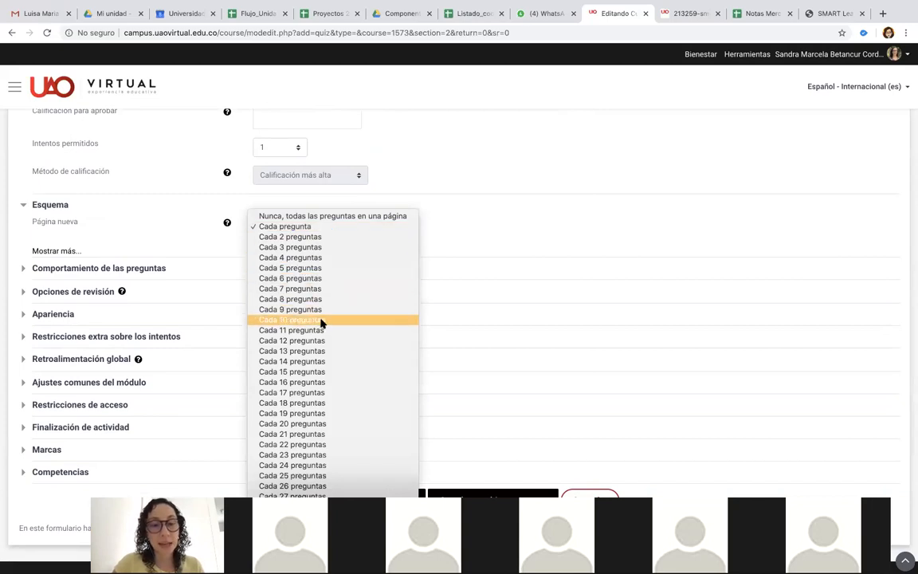
{"action": "left_click", "coordinate": [366, 216]}
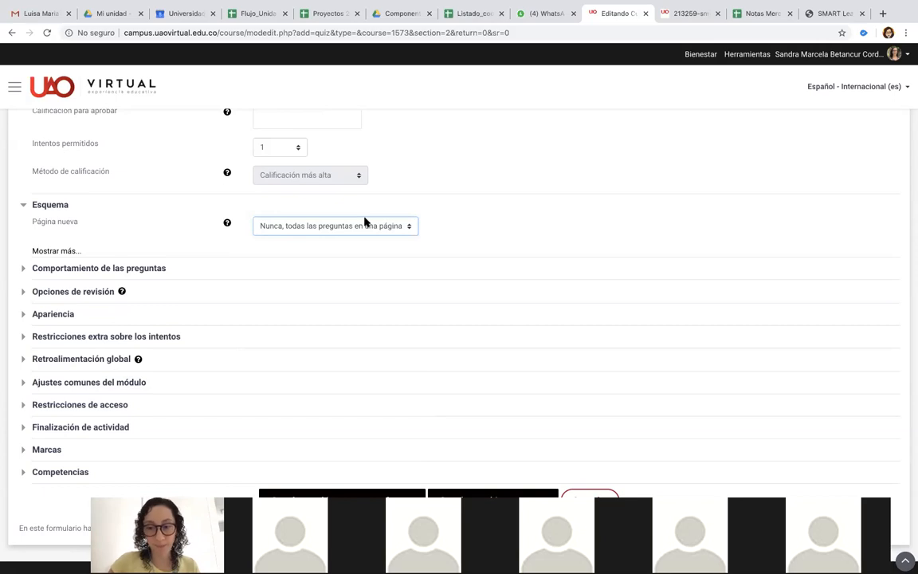
{"action": "left_click", "coordinate": [342, 230]}
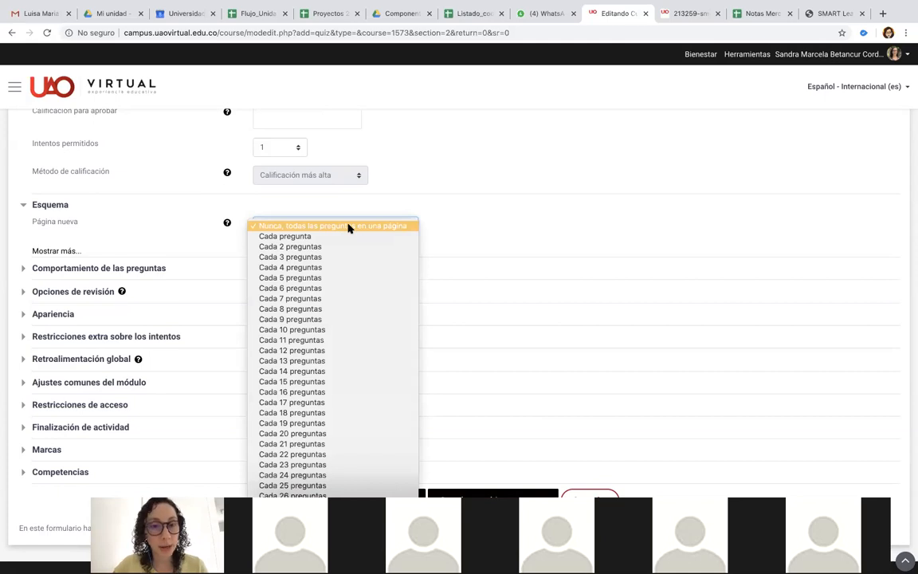
{"action": "left_click", "coordinate": [348, 226]}
Set Página nueva in the Esquema section to "Cada pregunta" so that each question starts a new page
{"action": "scroll", "coordinate": [382, 295], "scroll_direction": "up", "scroll_amount": 3}
{"action": "scroll", "coordinate": [382, 295], "scroll_direction": "down", "scroll_amount": 7}
{"action": "scroll", "coordinate": [383, 296], "scroll_direction": "up", "scroll_amount": 7}
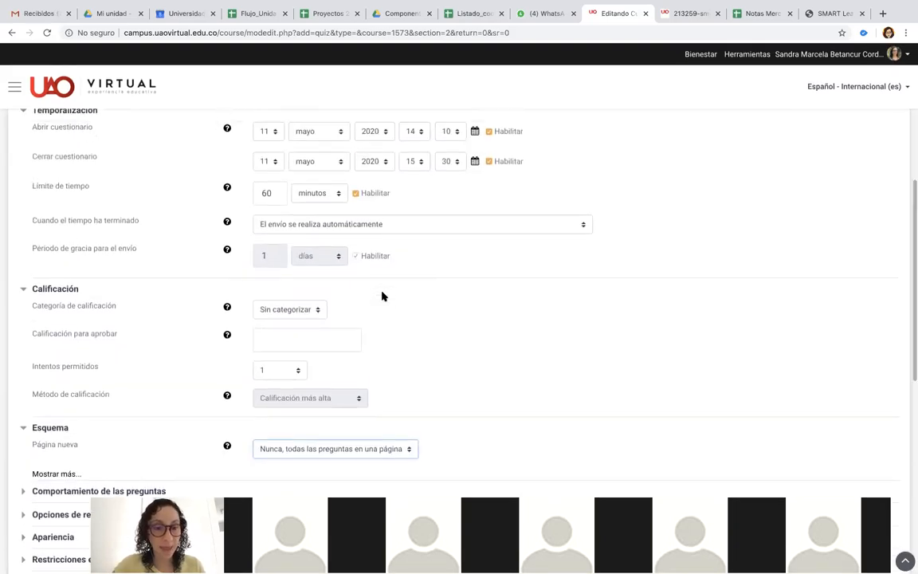
{"action": "scroll", "coordinate": [382, 296], "scroll_direction": "down", "scroll_amount": 2}
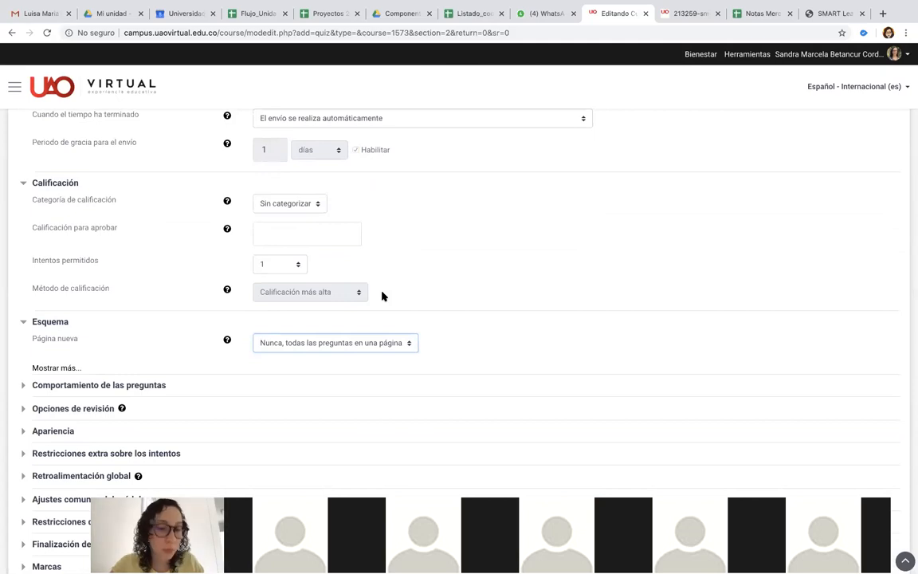
{"action": "scroll", "coordinate": [341, 319], "scroll_direction": "down", "scroll_amount": 5}
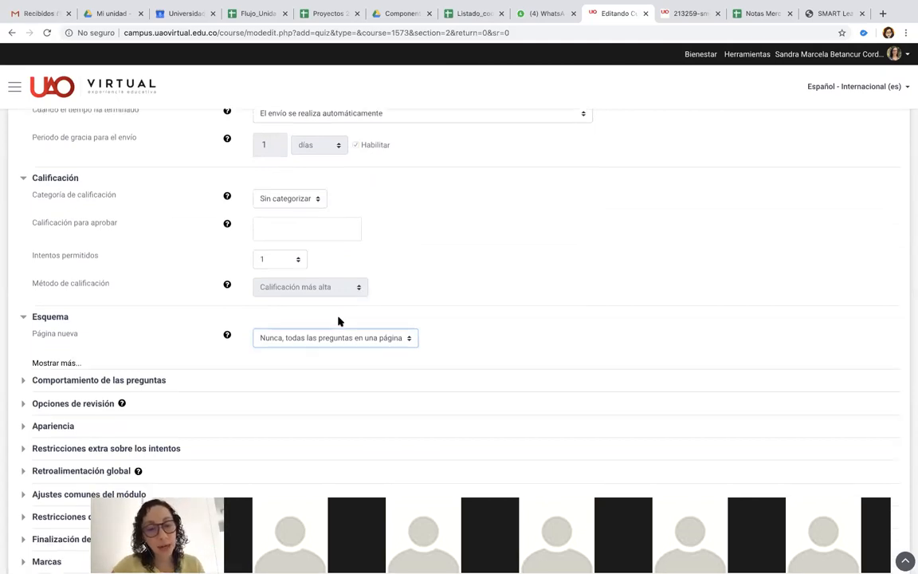
{"action": "scroll", "coordinate": [341, 320], "scroll_direction": "up", "scroll_amount": 7}
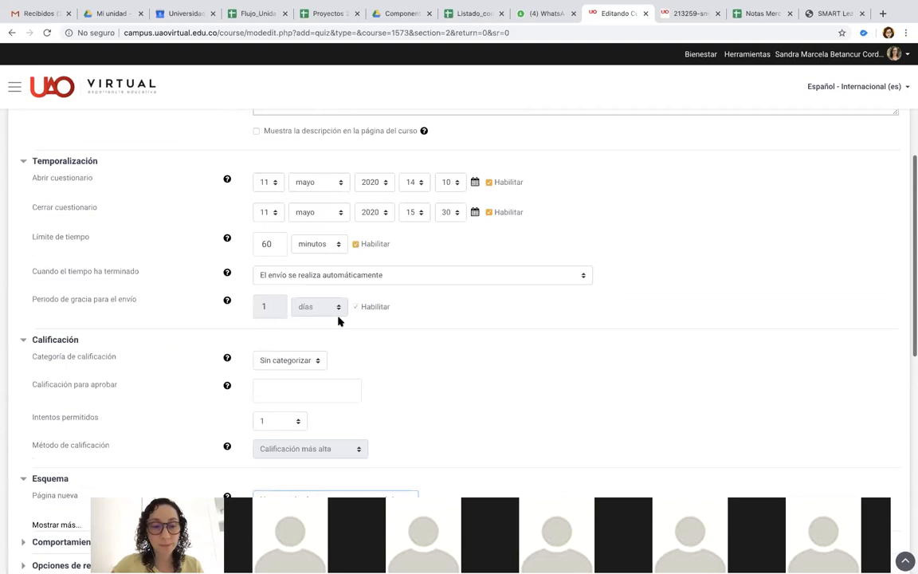
{"action": "scroll", "coordinate": [340, 320], "scroll_direction": "down", "scroll_amount": 2}
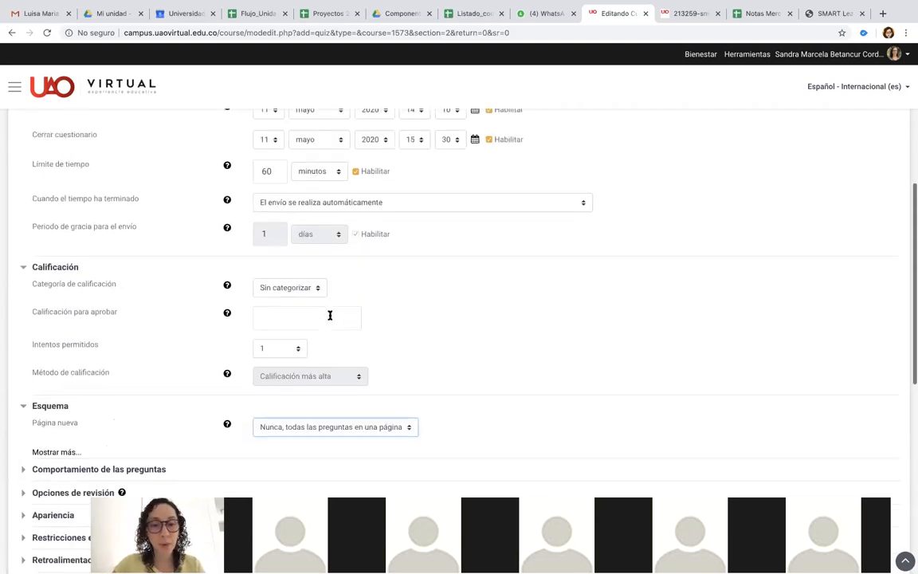
{"action": "left_click", "coordinate": [300, 426]}
{"action": "left_click", "coordinate": [301, 439]}
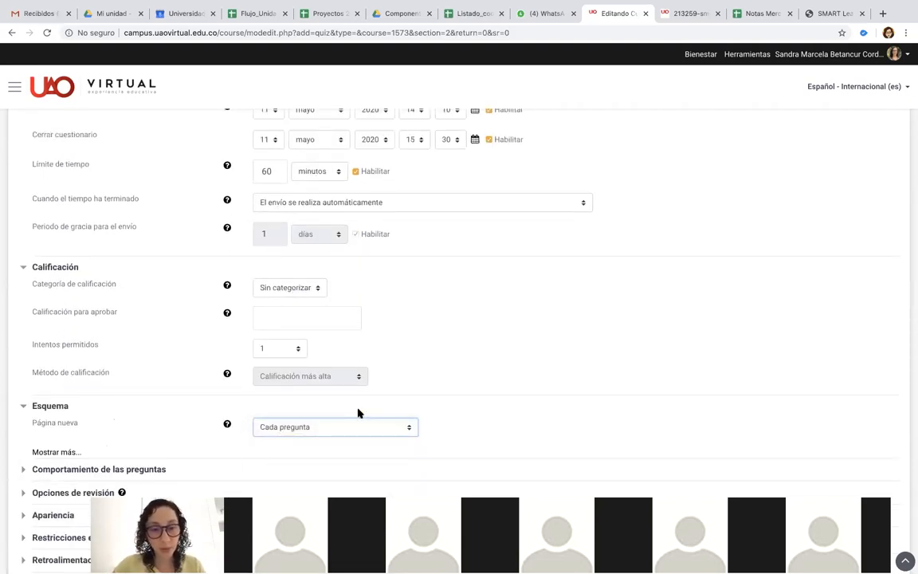
Expand Comportamiento de las preguntas and choose Sí for Ordenar al azar las respuestas
{"action": "scroll", "coordinate": [356, 410], "scroll_direction": "down", "scroll_amount": 1}
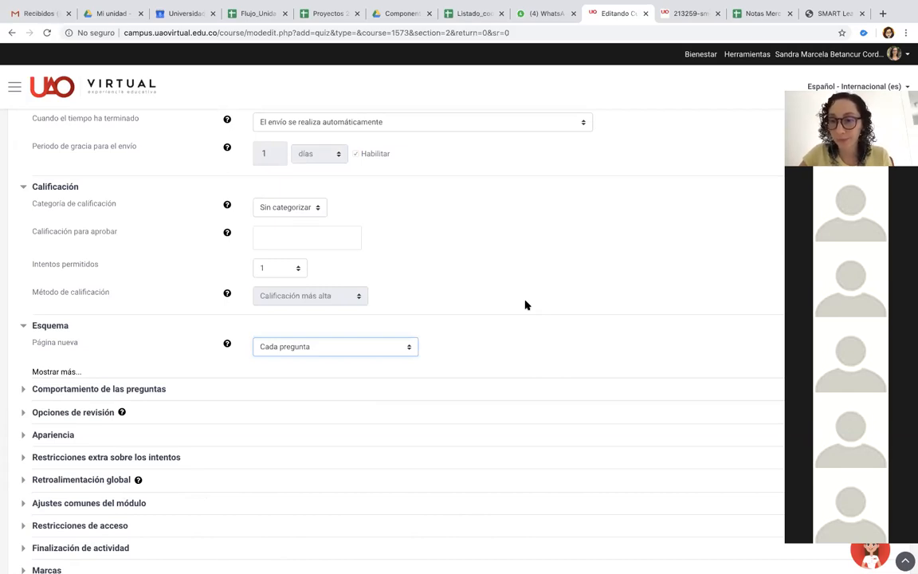
{"action": "scroll", "coordinate": [437, 362], "scroll_direction": "down", "scroll_amount": 3}
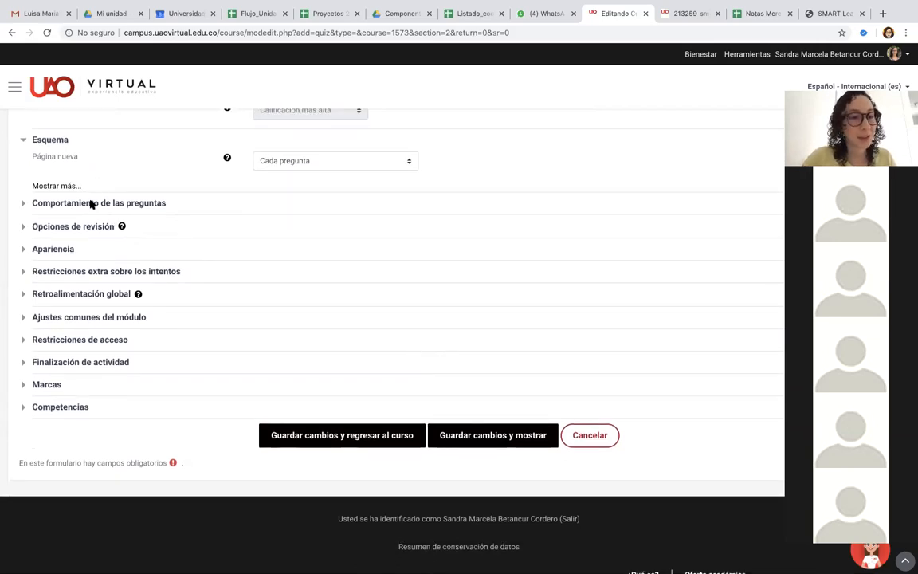
{"action": "left_click", "coordinate": [92, 204]}
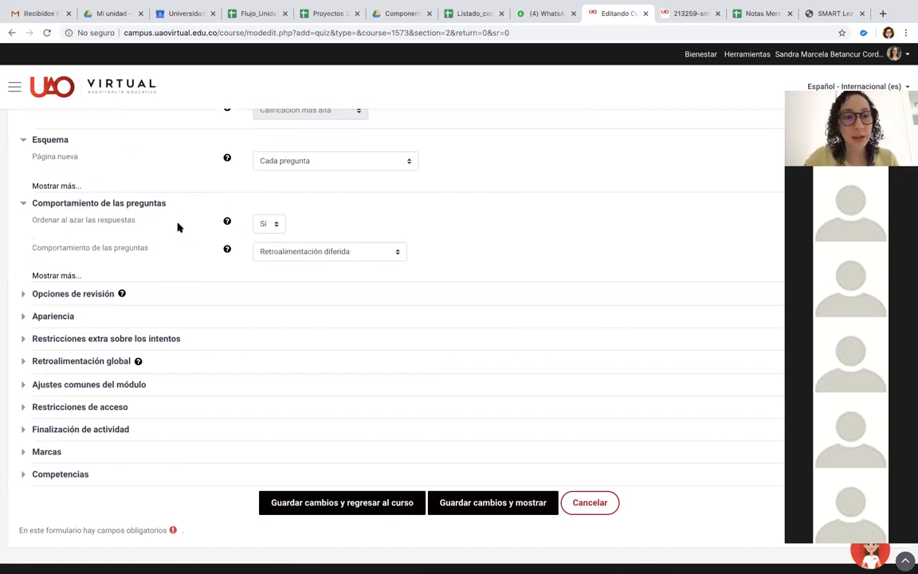
{"action": "left_click", "coordinate": [274, 226]}
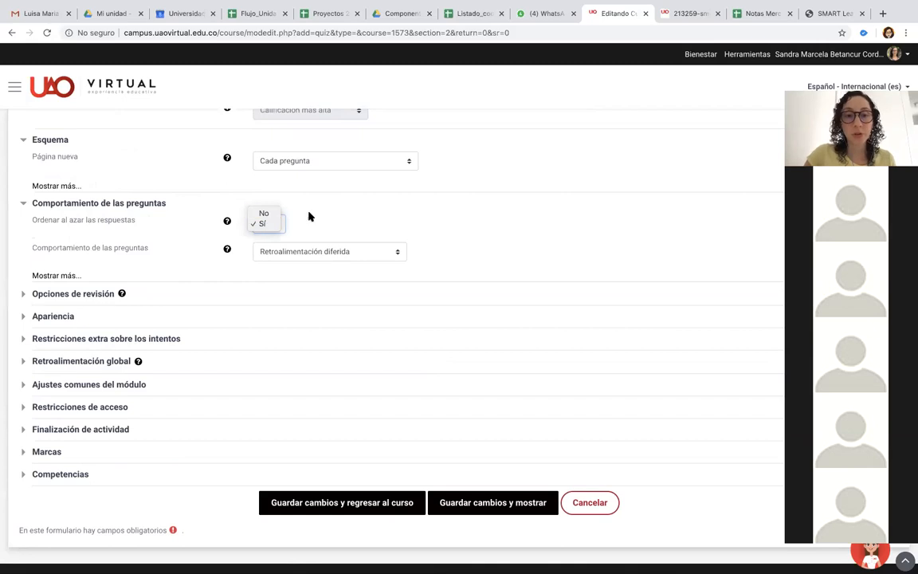
{"action": "left_click", "coordinate": [267, 225]}
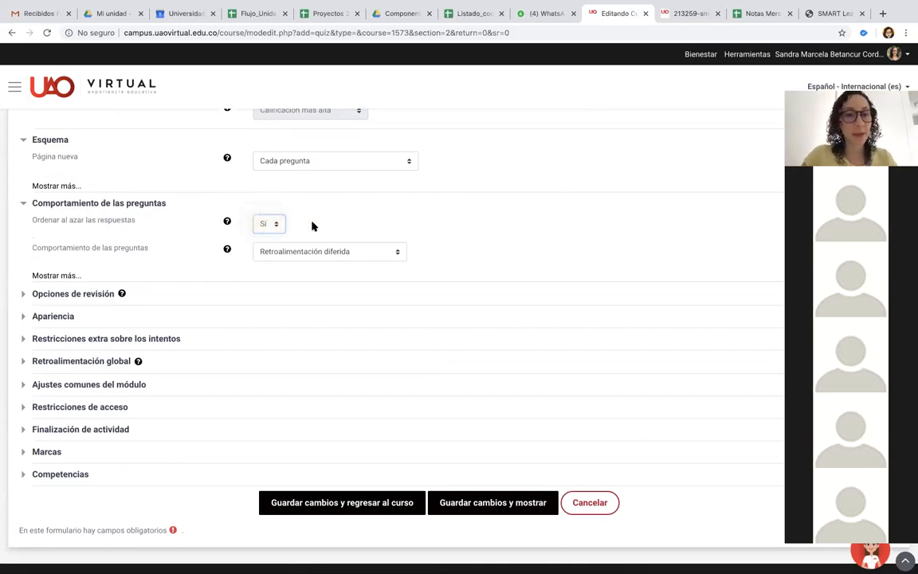
Review the available question behaviour modes, keeping Retroalimentación diferida
{"action": "scroll", "coordinate": [330, 220], "scroll_direction": "down", "scroll_amount": 1}
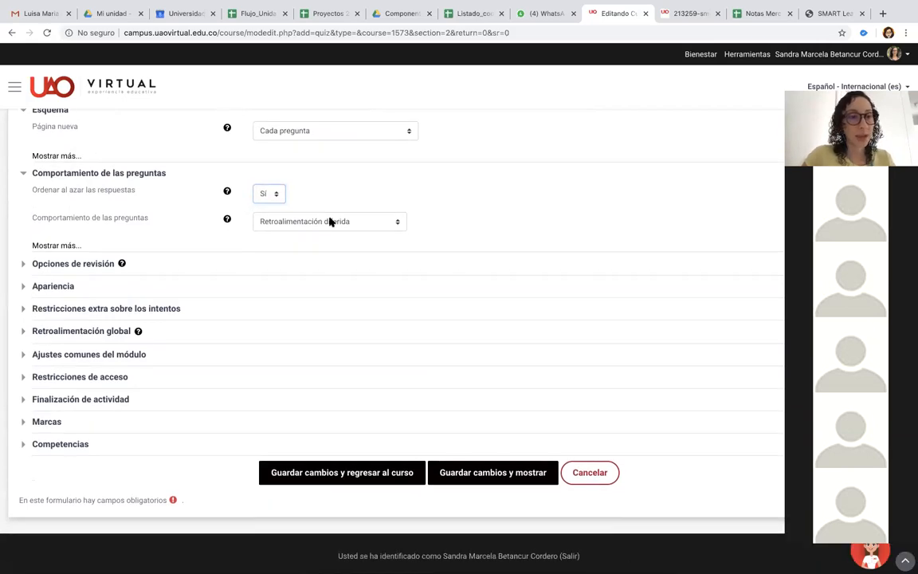
{"action": "left_click", "coordinate": [317, 222]}
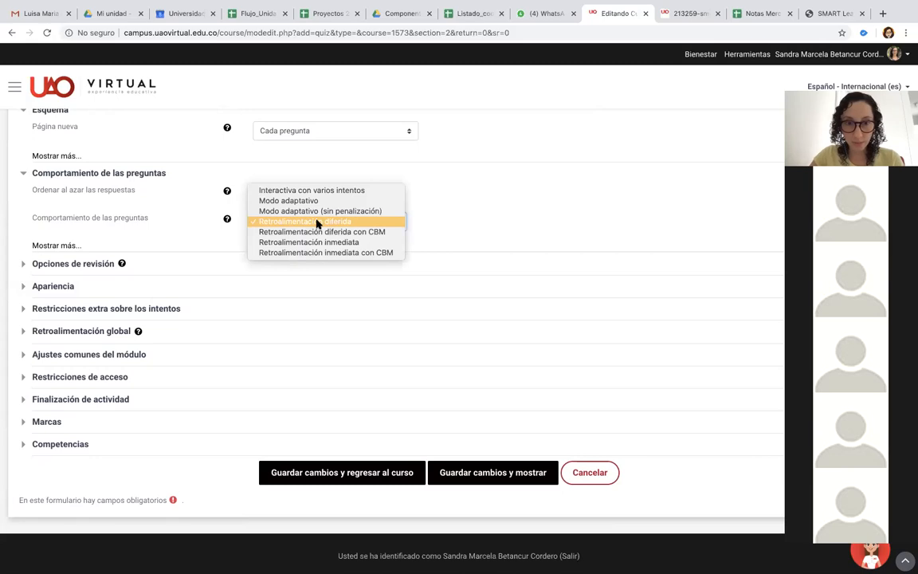
{"action": "left_click", "coordinate": [438, 212]}
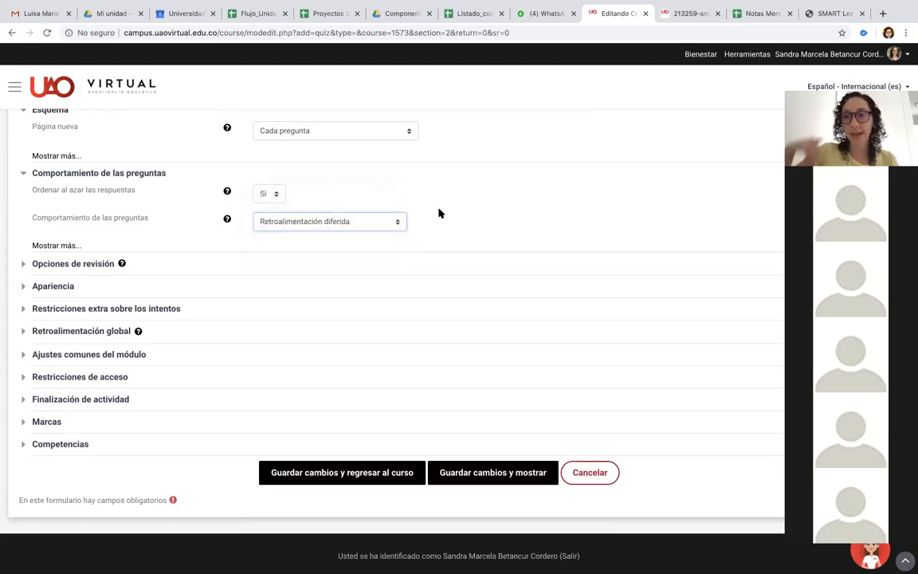
Expand Opciones de revisión and clear Si fuese correcta under Inmediatamente después de cada intento
{"action": "scroll", "coordinate": [439, 213], "scroll_direction": "down", "scroll_amount": 1}
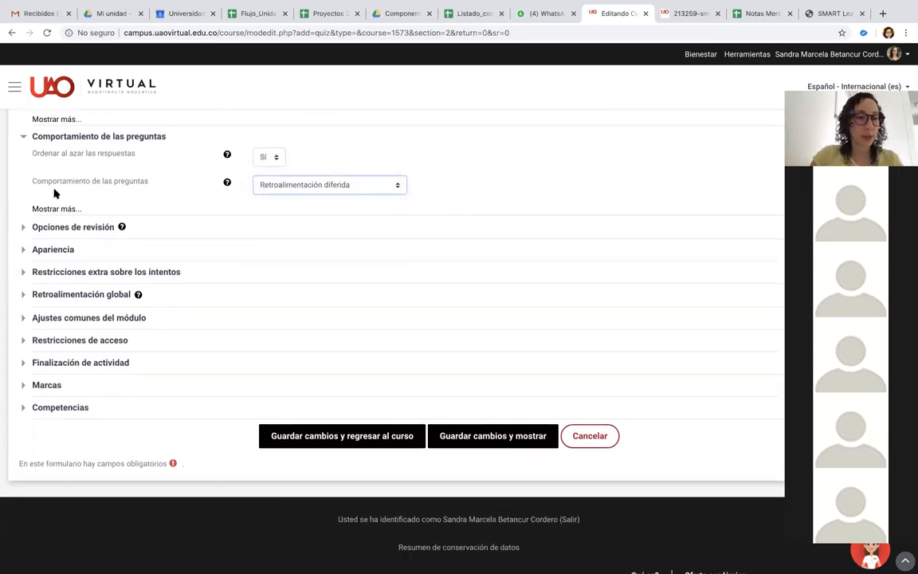
{"action": "left_click", "coordinate": [28, 228]}
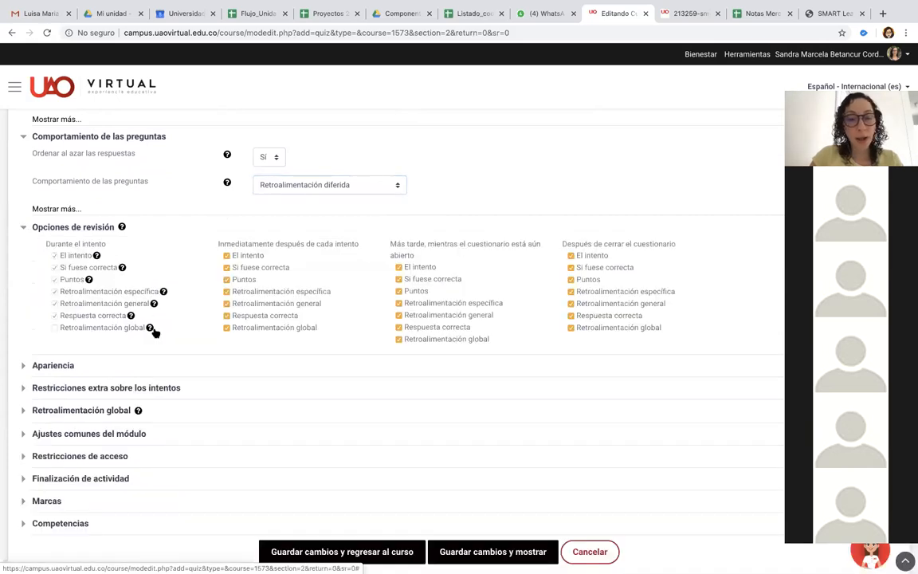
{"action": "scroll", "coordinate": [155, 332], "scroll_direction": "down", "scroll_amount": 1}
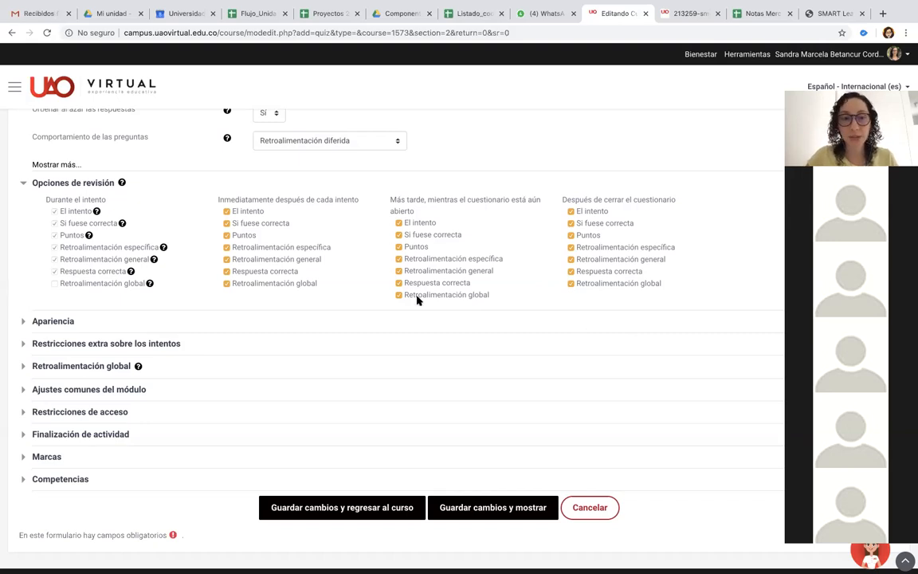
{"action": "scroll", "coordinate": [416, 299], "scroll_direction": "down", "scroll_amount": 1}
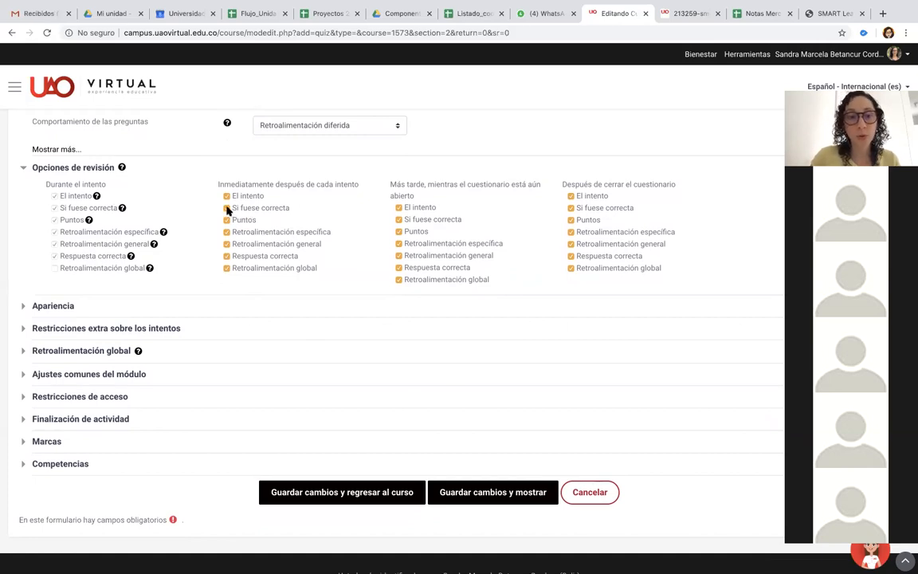
{"action": "left_click", "coordinate": [226, 208]}
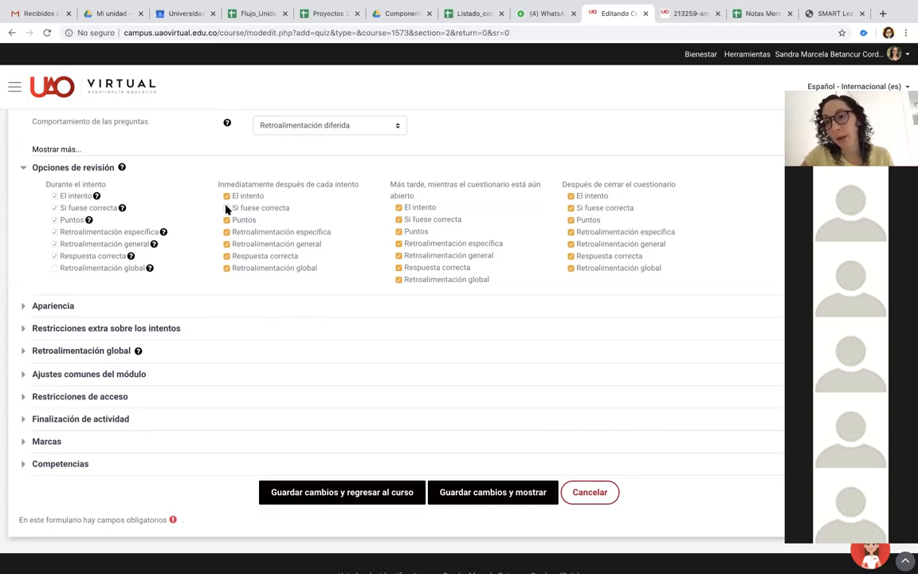
{"action": "left_click", "coordinate": [227, 209]}
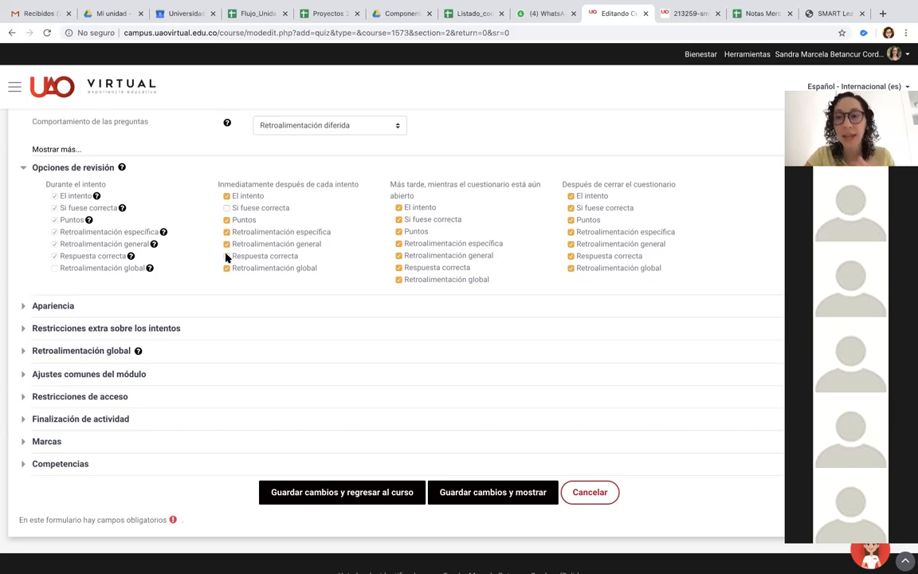
Under Inmediatamente después de cada intento, clear Respuesta correcta and re-enable Si fuese correcta
{"action": "left_click", "coordinate": [226, 255]}
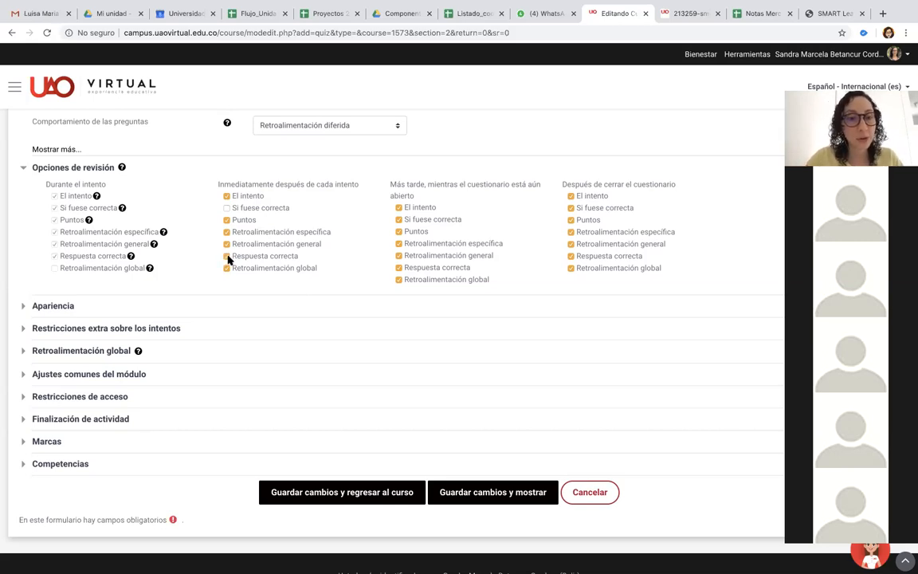
{"action": "left_click", "coordinate": [226, 256]}
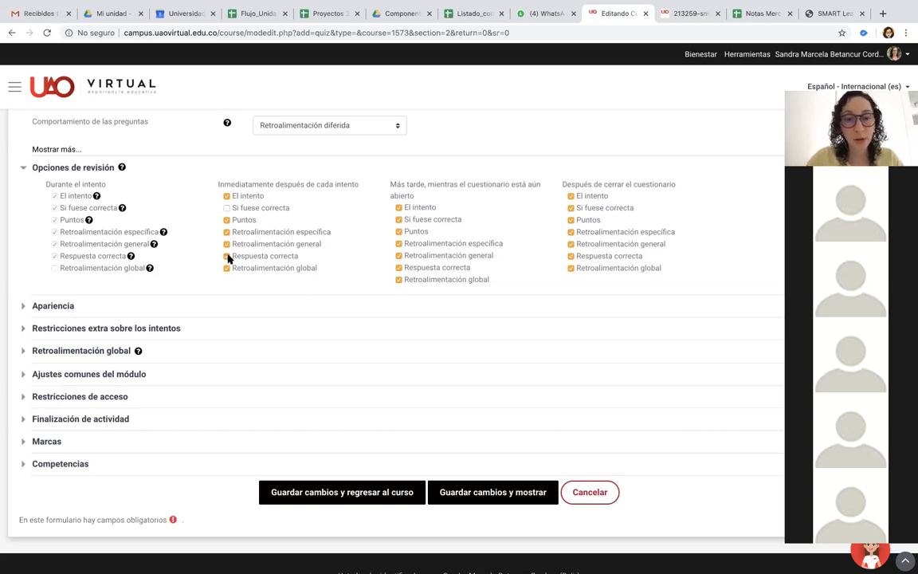
{"action": "left_click", "coordinate": [228, 257]}
{"action": "left_click", "coordinate": [227, 256]}
{"action": "left_click", "coordinate": [227, 207]}
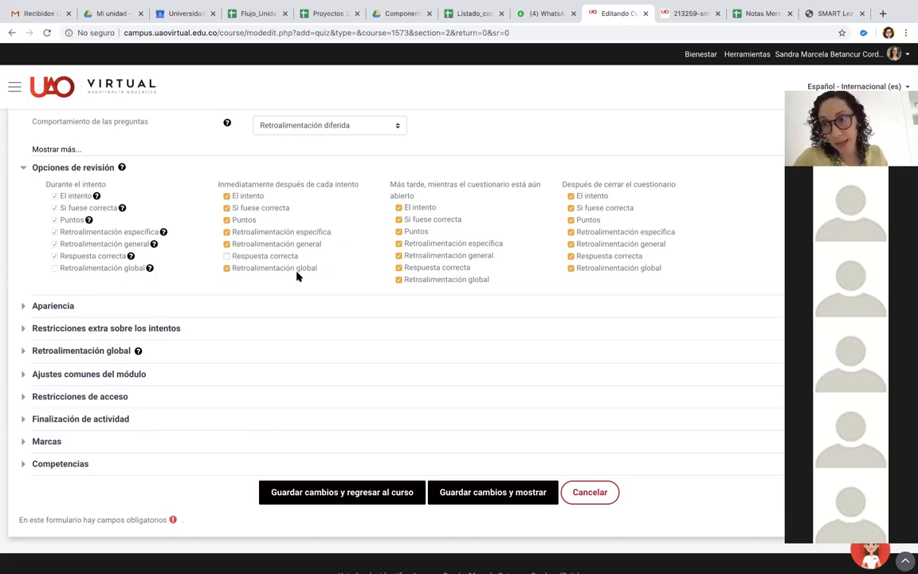
Clear Respuesta correcta under Más tarde, mientras el cuestionario está aún abierto
{"action": "scroll", "coordinate": [492, 258], "scroll_direction": "down", "scroll_amount": 1}
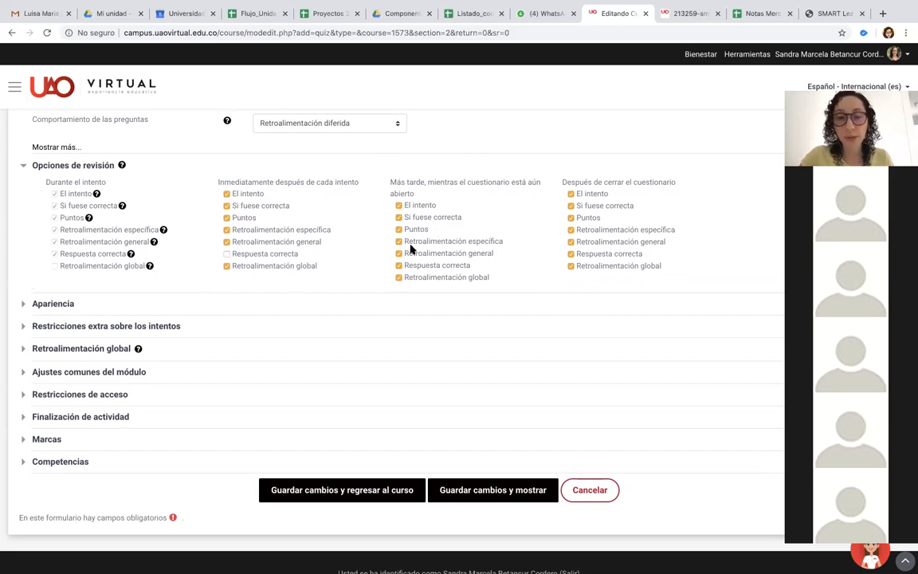
{"action": "left_click", "coordinate": [398, 265]}
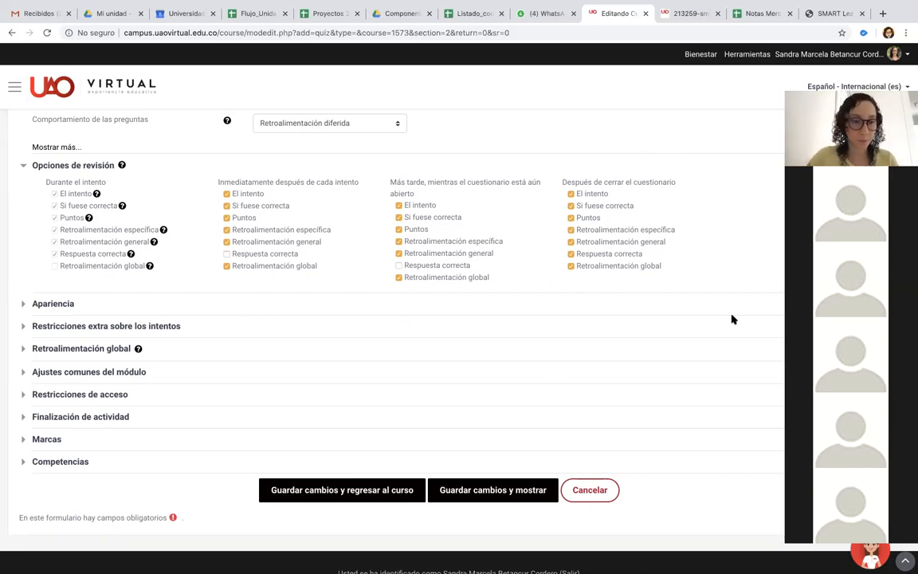
Examine the settings under Apariencia, Restricciones extra sobre los intentos and Ajustes comunes del módulo
{"action": "scroll", "coordinate": [147, 404], "scroll_direction": "down", "scroll_amount": 2}
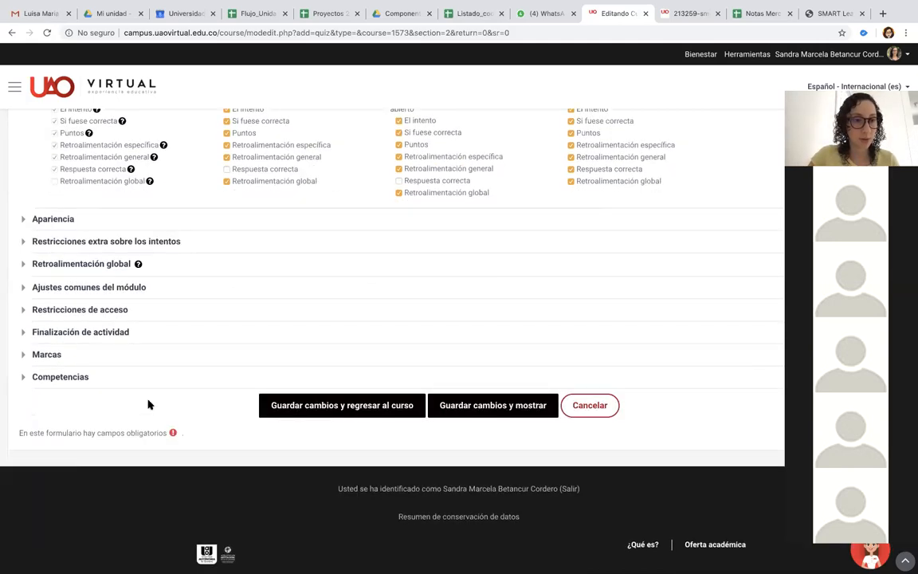
{"action": "left_click", "coordinate": [24, 219]}
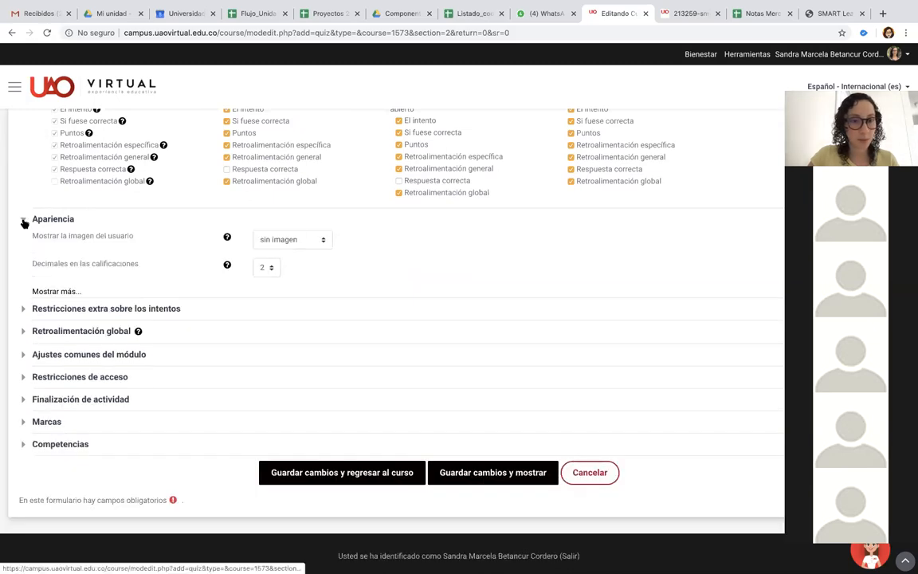
{"action": "scroll", "coordinate": [25, 224], "scroll_direction": "down", "scroll_amount": 1}
{"action": "scroll", "coordinate": [24, 224], "scroll_direction": "down", "scroll_amount": 2}
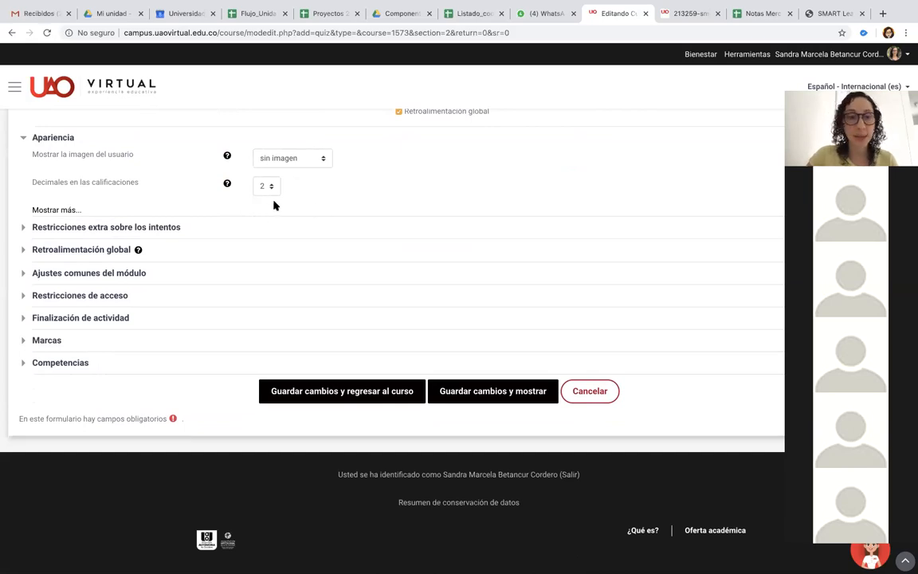
{"action": "left_click", "coordinate": [24, 228]}
{"action": "scroll", "coordinate": [29, 293], "scroll_direction": "down", "scroll_amount": 1}
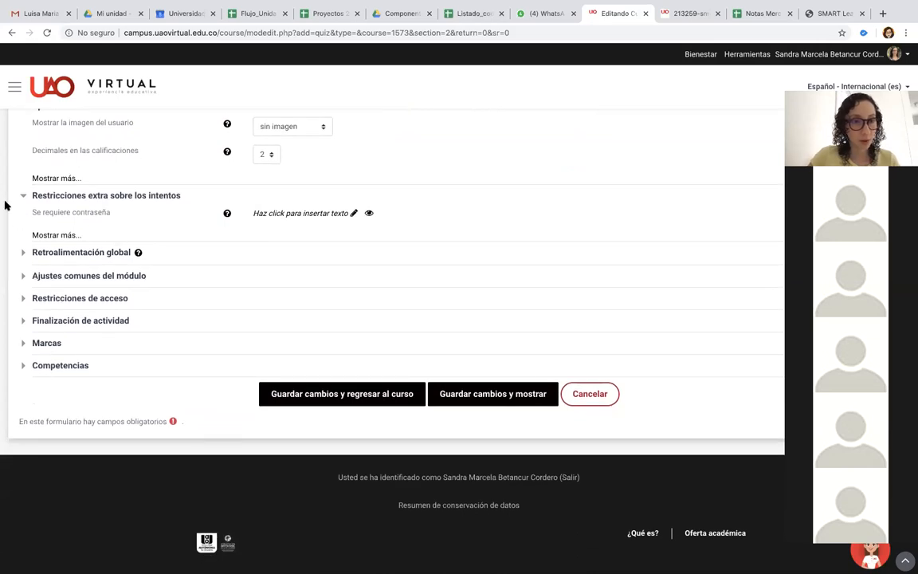
{"action": "left_click", "coordinate": [23, 197]}
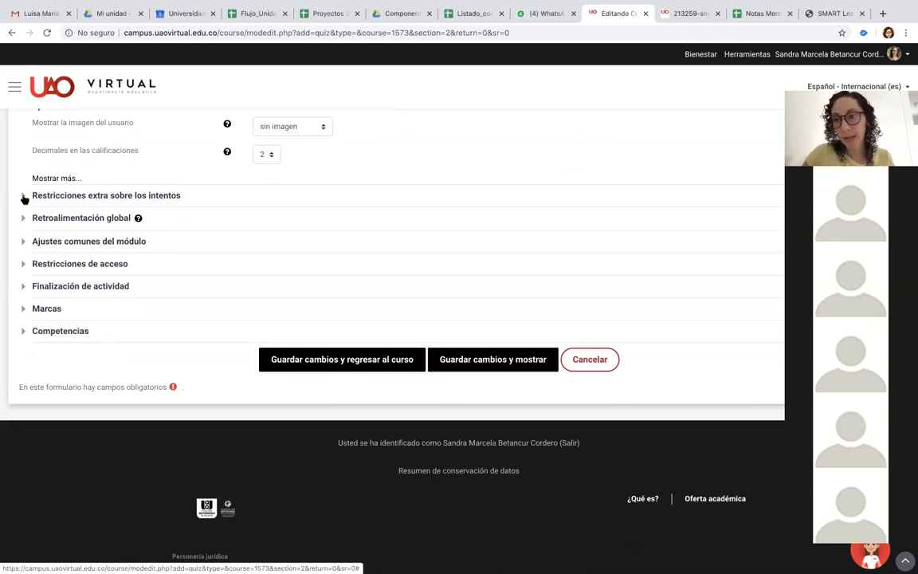
{"action": "left_click", "coordinate": [25, 242]}
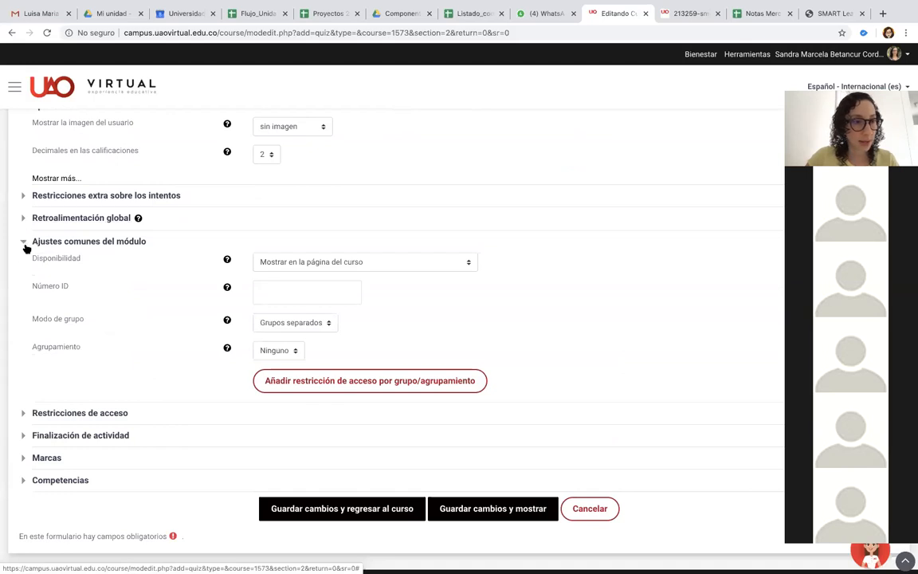
{"action": "left_click", "coordinate": [24, 242]}
{"action": "scroll", "coordinate": [32, 310], "scroll_direction": "down", "scroll_amount": 2}
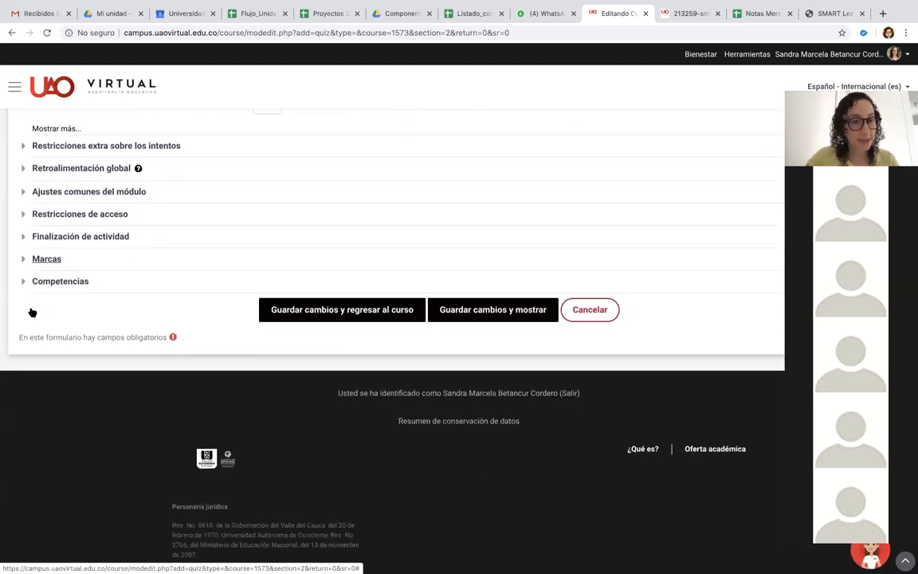
Save the quiz settings and display the new quiz
{"action": "scroll", "coordinate": [32, 311], "scroll_direction": "up", "scroll_amount": 5}
{"action": "scroll", "coordinate": [31, 310], "scroll_direction": "up", "scroll_amount": 6}
{"action": "scroll", "coordinate": [32, 311], "scroll_direction": "down", "scroll_amount": 15}
{"action": "scroll", "coordinate": [31, 313], "scroll_direction": "down", "scroll_amount": 2}
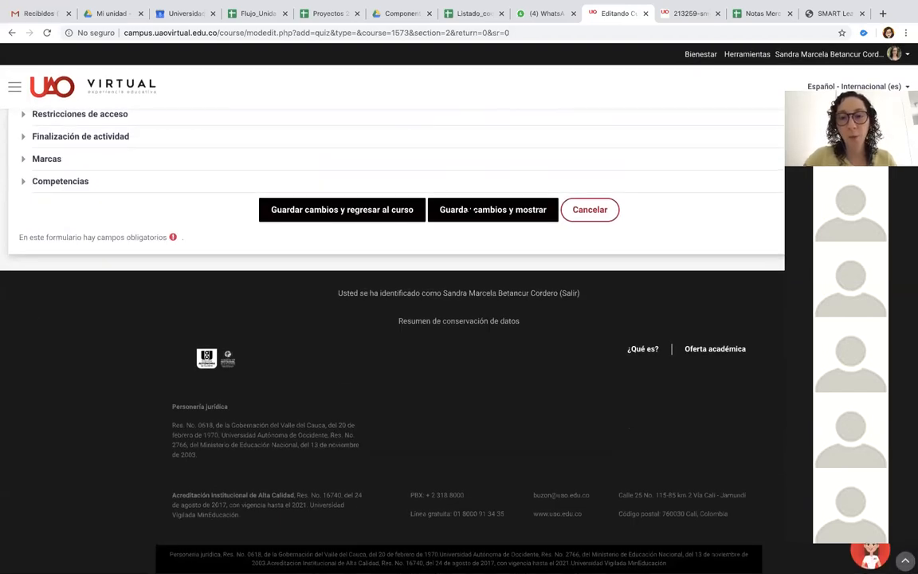
{"action": "left_click", "coordinate": [470, 210]}
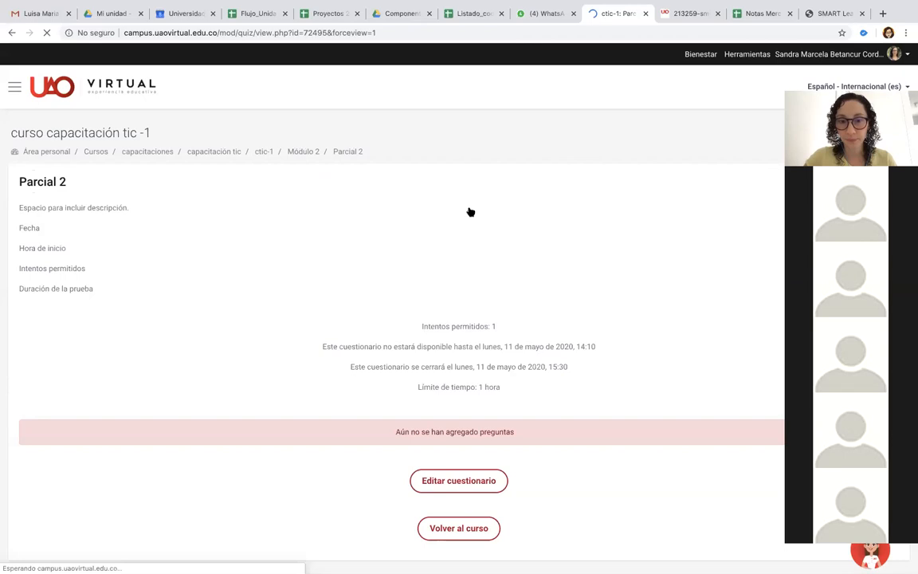
Examine the Parcial 2 overview page for its description, allowed attempts, opening and closing times, and time limit
{"action": "scroll", "coordinate": [470, 212], "scroll_direction": "down", "scroll_amount": 2}
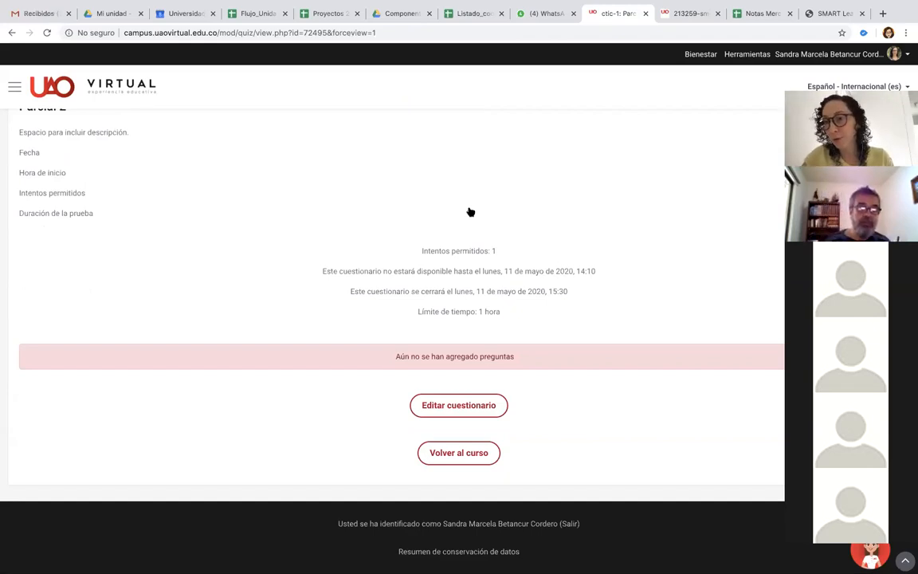
{"action": "scroll", "coordinate": [505, 290], "scroll_direction": "up", "scroll_amount": 2}
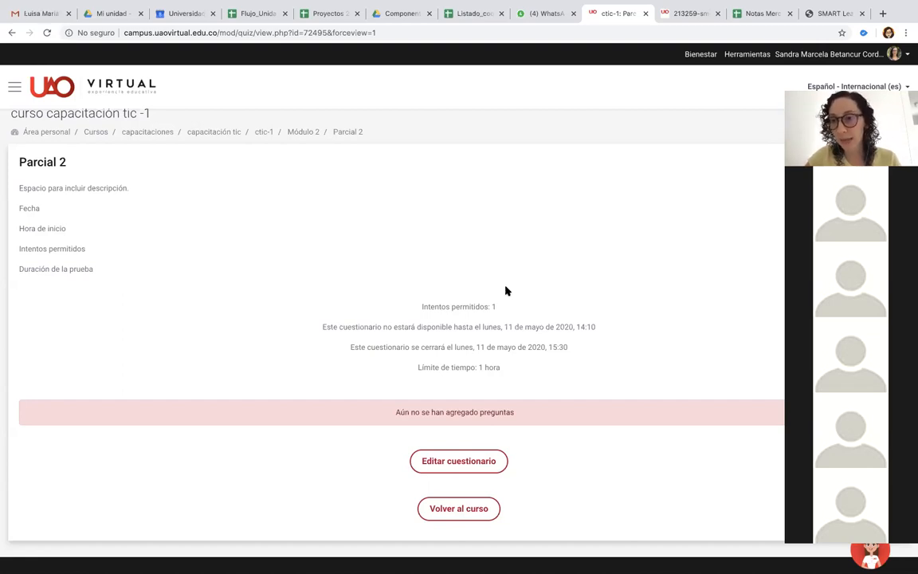
{"action": "scroll", "coordinate": [479, 301], "scroll_direction": "down", "scroll_amount": 3}
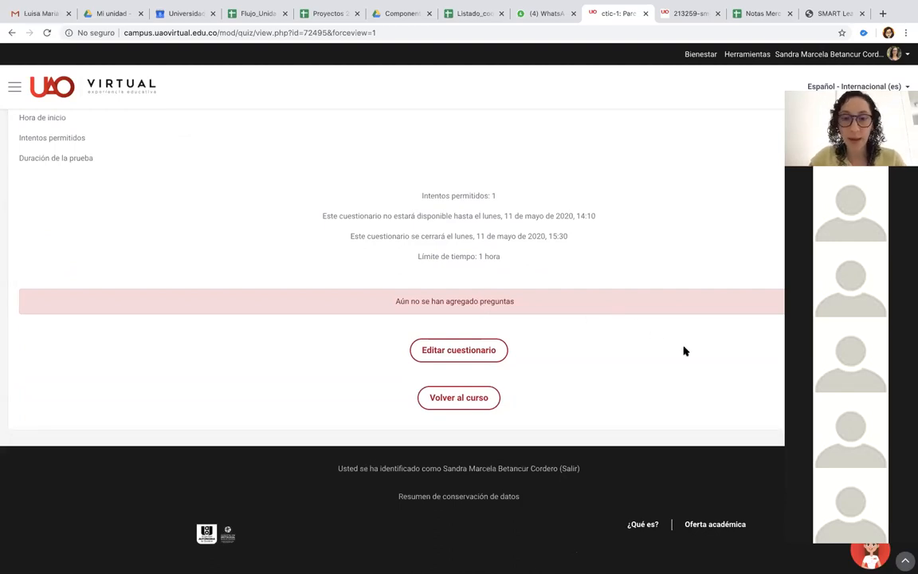
{"action": "scroll", "coordinate": [403, 348], "scroll_direction": "up", "scroll_amount": 2}
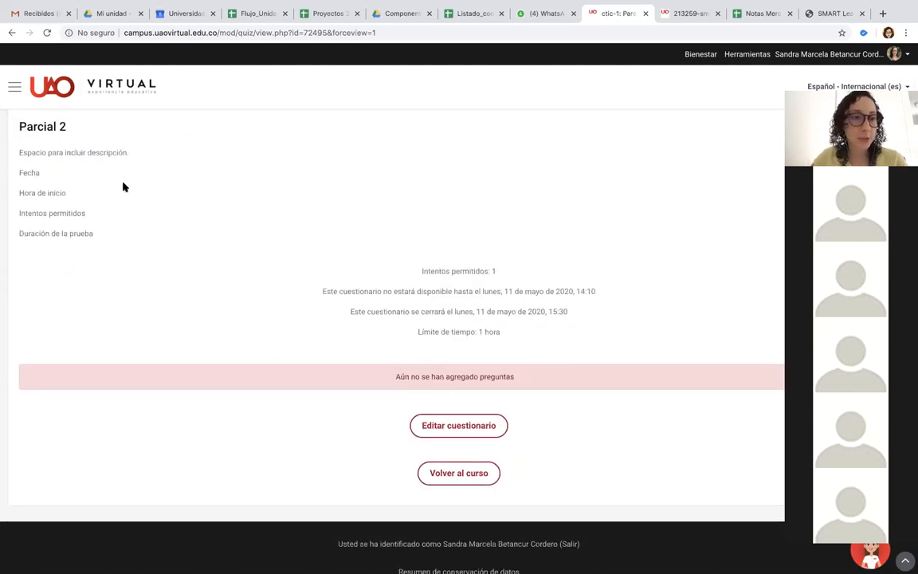
{"action": "scroll", "coordinate": [213, 247], "scroll_direction": "up", "scroll_amount": 1}
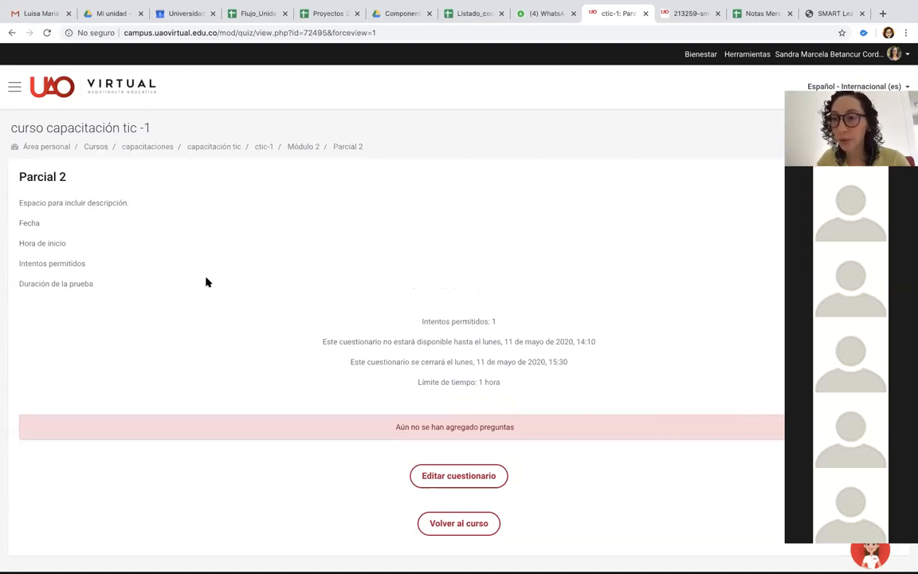
{"action": "left_click_drag", "start_coordinate": [868, 86], "coordinate": [133, 76]}
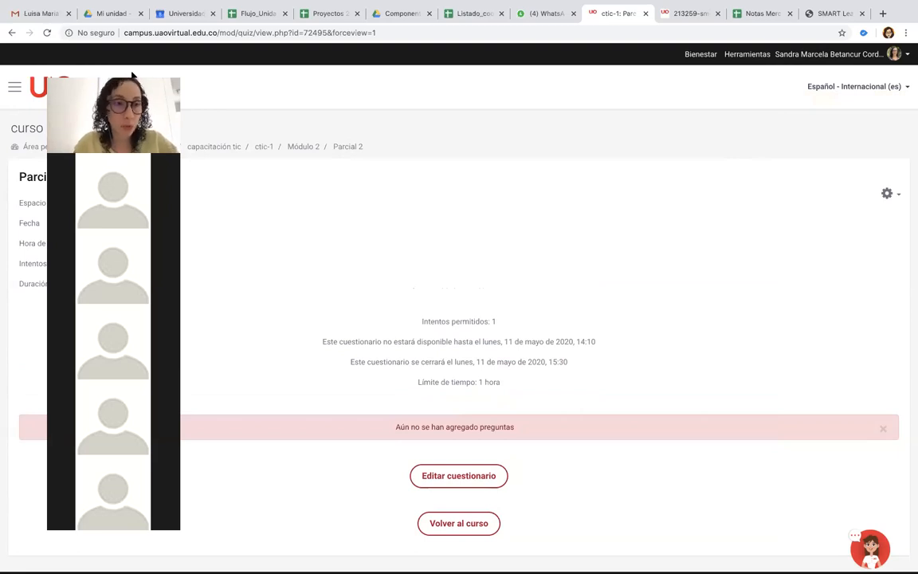
{"action": "scroll", "coordinate": [761, 205], "scroll_direction": "down", "scroll_amount": 1}
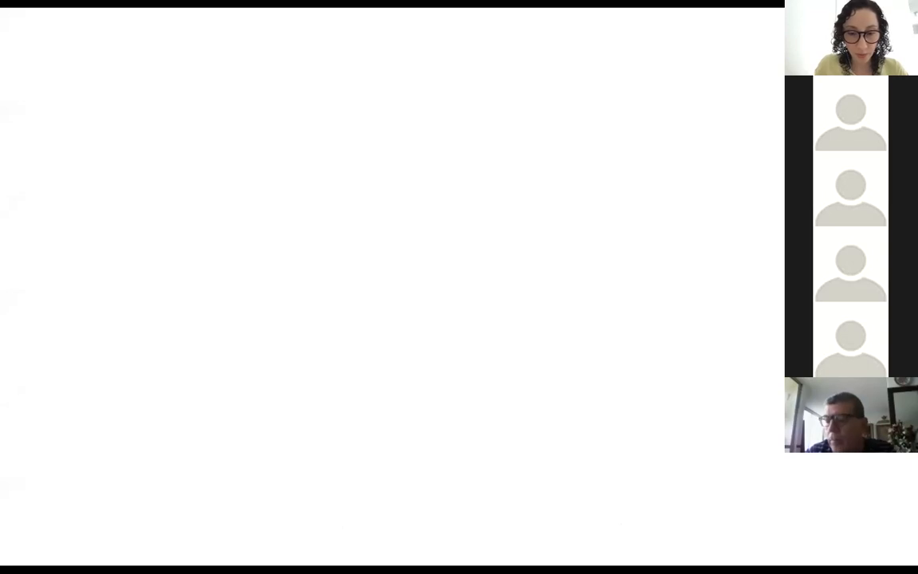
Switch to the blank whiteboard, draw a long, thin red rectangle across its upper part and label it 100 inside
{"action": "left_click_drag", "start_coordinate": [278, 40], "coordinate": [781, 60]}
{"action": "left_click", "coordinate": [300, 520]}
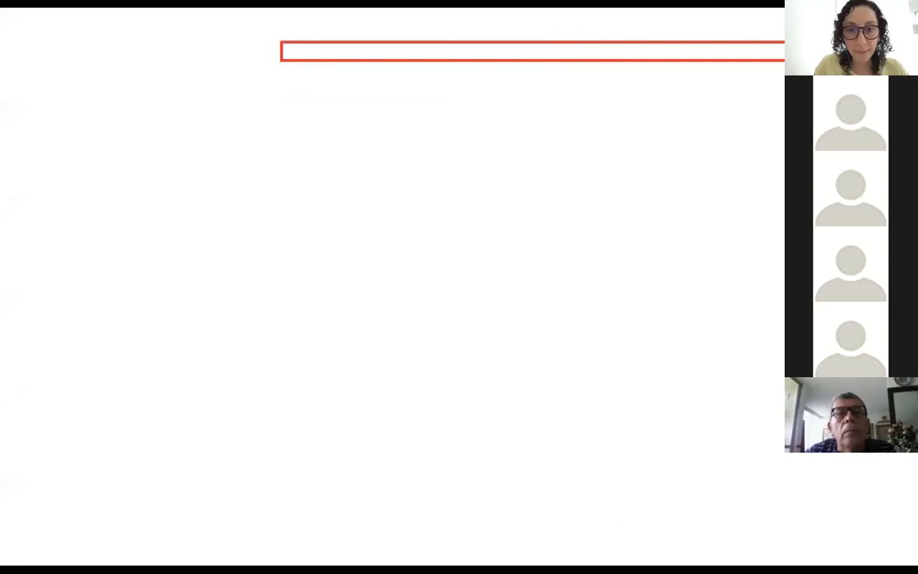
{"action": "left_click", "coordinate": [513, 44]}
{"action": "type", "text": "100"}
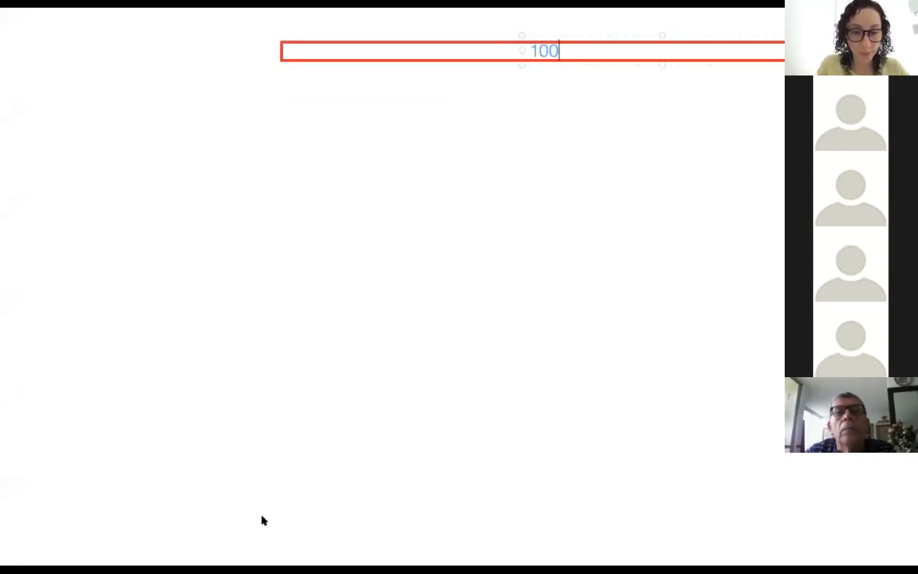
{"action": "left_click", "coordinate": [262, 517]}
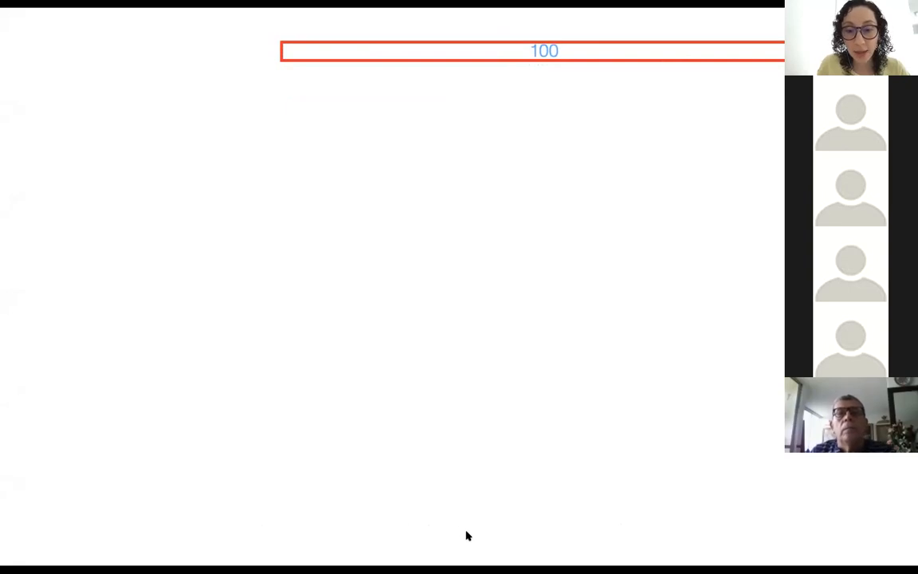
Narrow the text box of the 100 label inside the red rectangle
{"action": "left_click", "coordinate": [620, 43]}
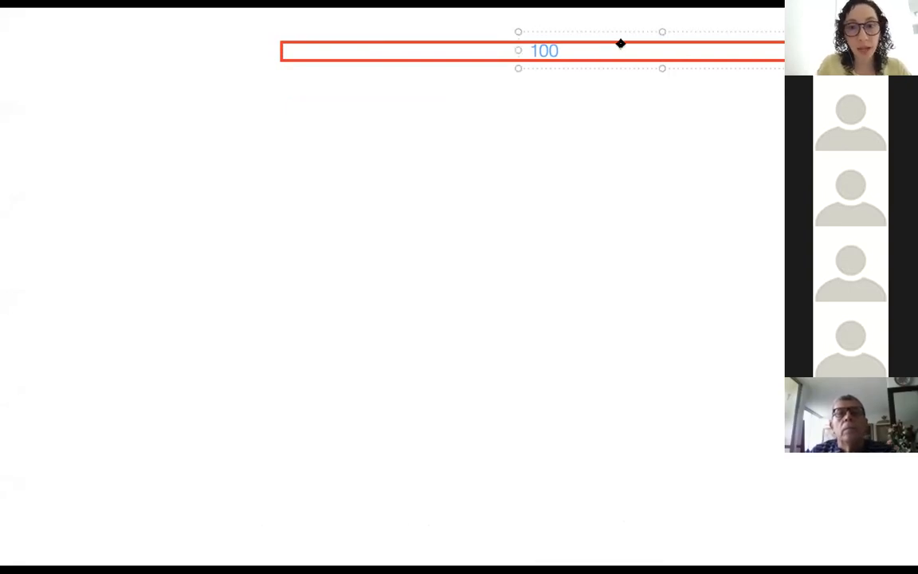
{"action": "left_click_drag", "start_coordinate": [805, 50], "coordinate": [588, 48]}
{"action": "left_click", "coordinate": [581, 137]}
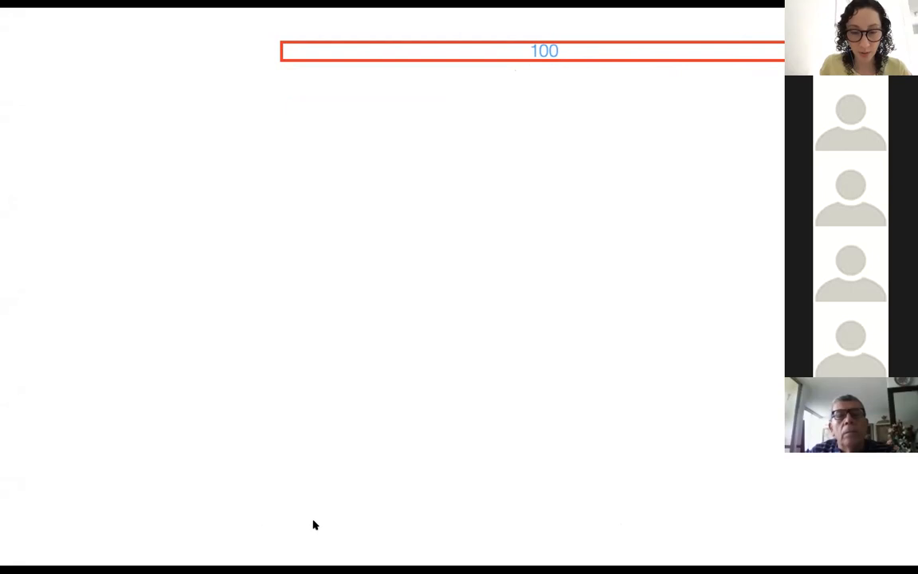
Add a text list below the red rectangle with the lines Opción múltiple, Falso/verdadero, Tipo ensayo and Respuesta corta
{"action": "left_click", "coordinate": [591, 85]}
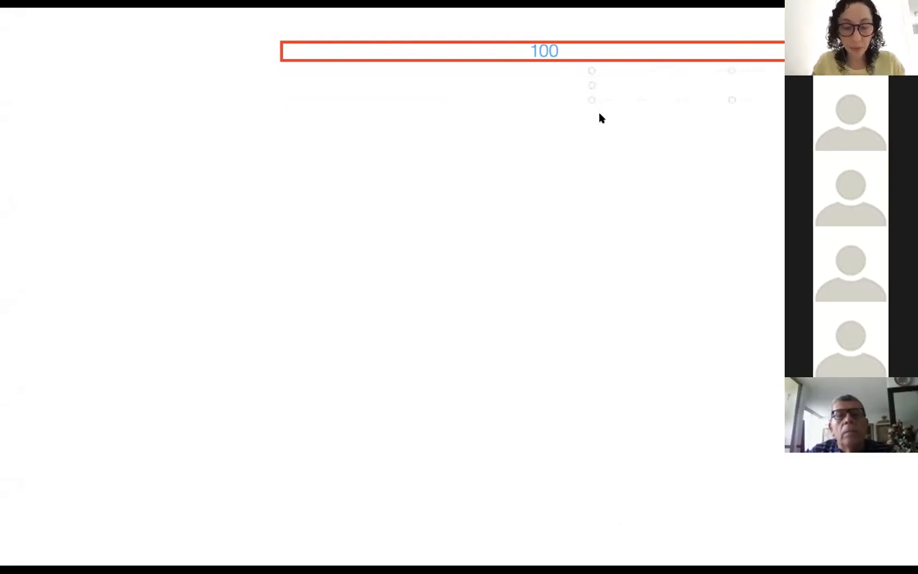
{"action": "type", "text": "Opci"}
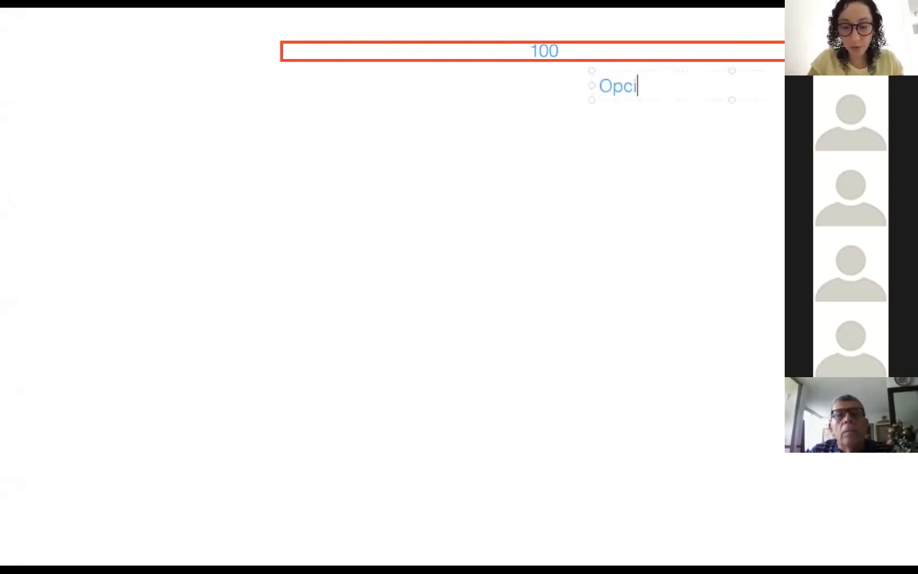
{"action": "type", "text": "ón múltiple"}
{"action": "key", "text": "BackSpace"}
{"action": "type", "text": "le"}
{"action": "key", "text": "Return"}
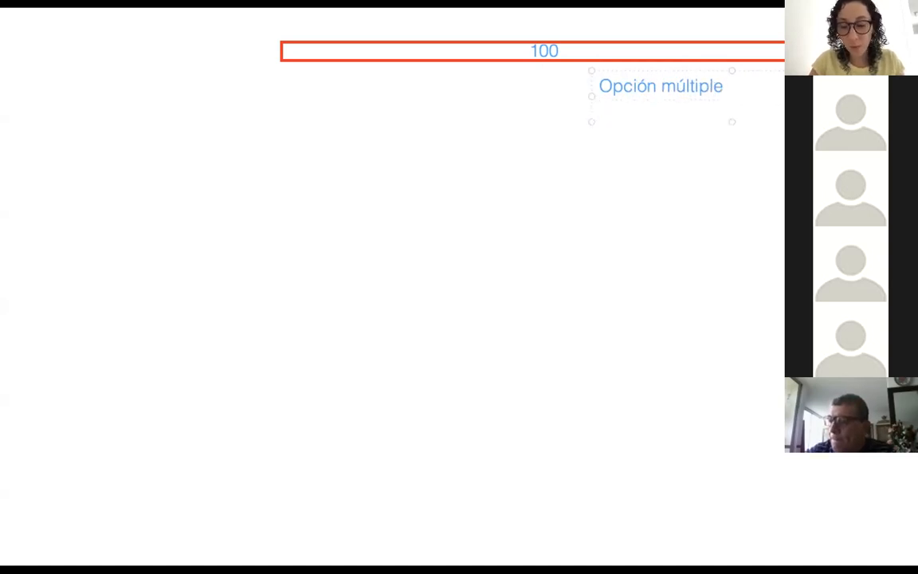
{"action": "type", "text": "Falso/"}
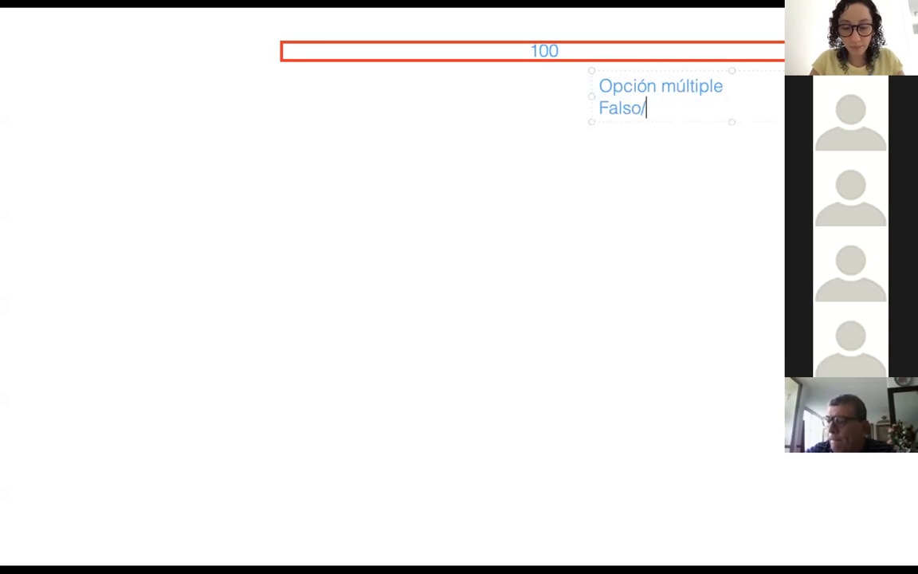
{"action": "type", "text": "verdadero"}
{"action": "key", "text": "Return"}
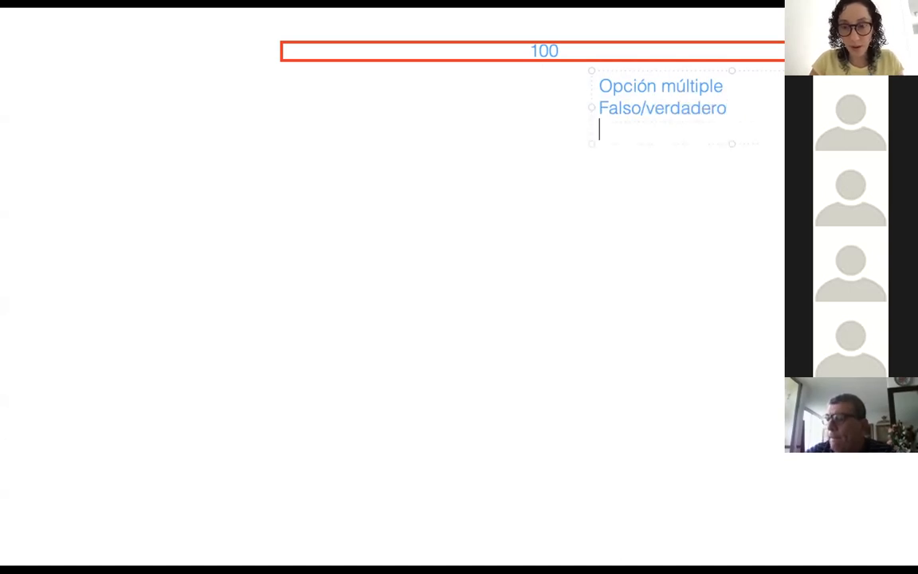
{"action": "type", "text": "Tipo ensayo"}
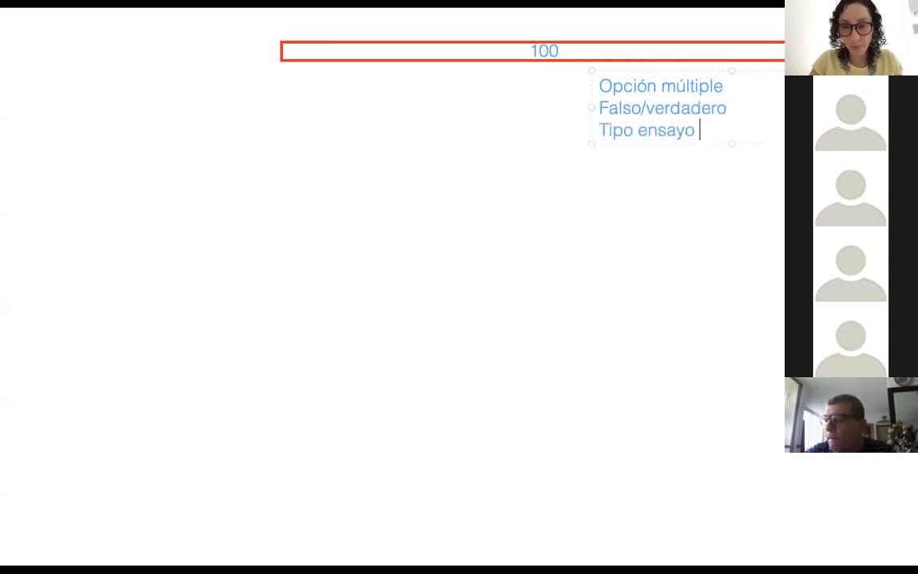
{"action": "key", "text": "Return"}
{"action": "type", "text": "Respue"}
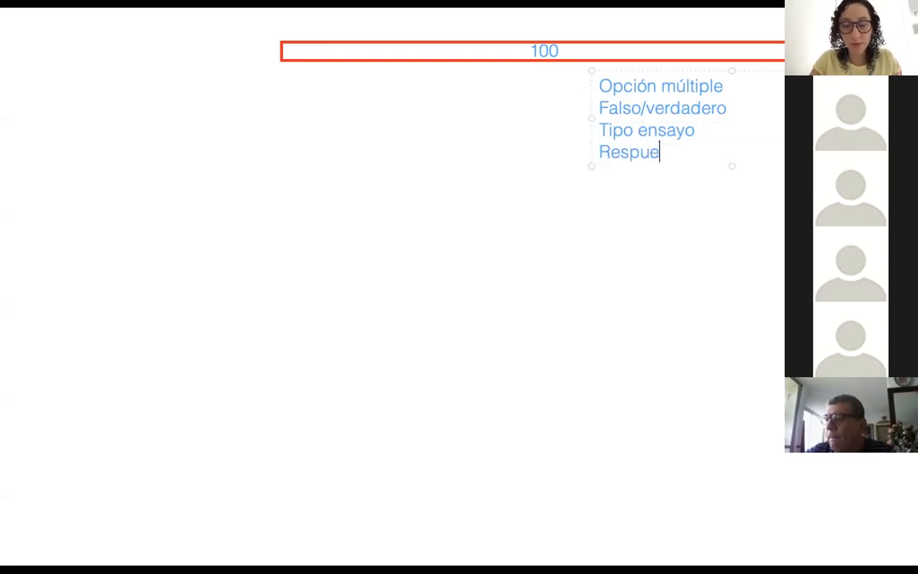
{"action": "type", "text": "sta corta"}
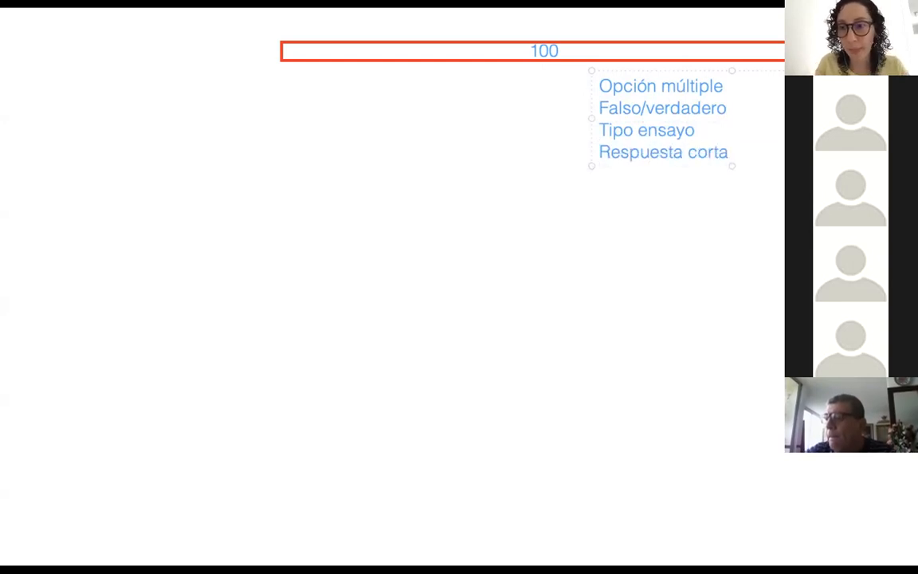
{"action": "left_click", "coordinate": [688, 217]}
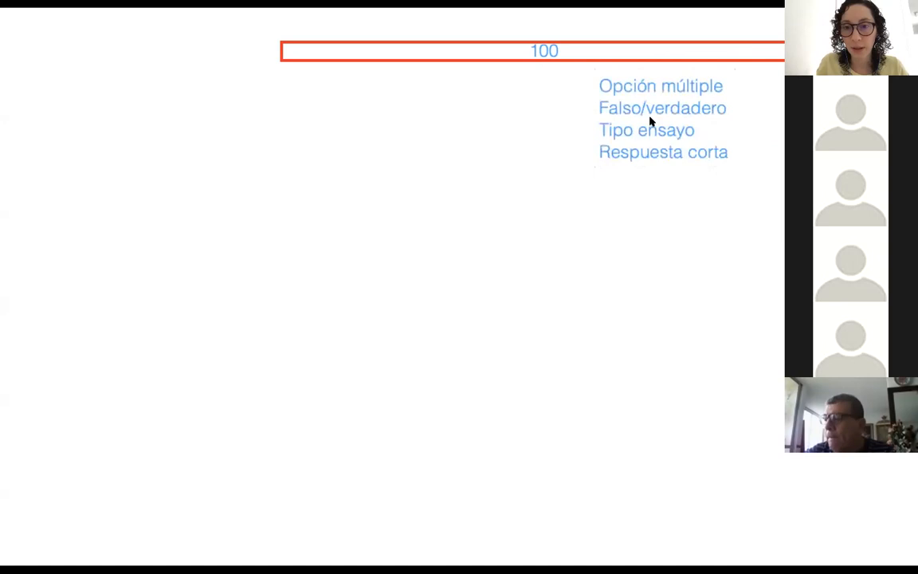
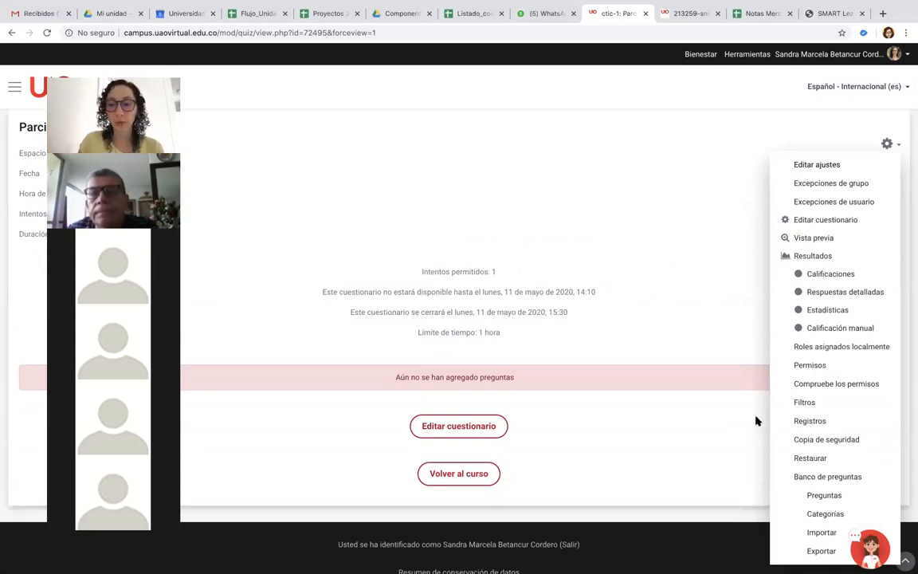
Open the Parcial 2 quiz for editing its questions and start adding a new question
{"action": "left_click", "coordinate": [673, 344]}
{"action": "scroll", "coordinate": [558, 334], "scroll_direction": "down", "scroll_amount": 2}
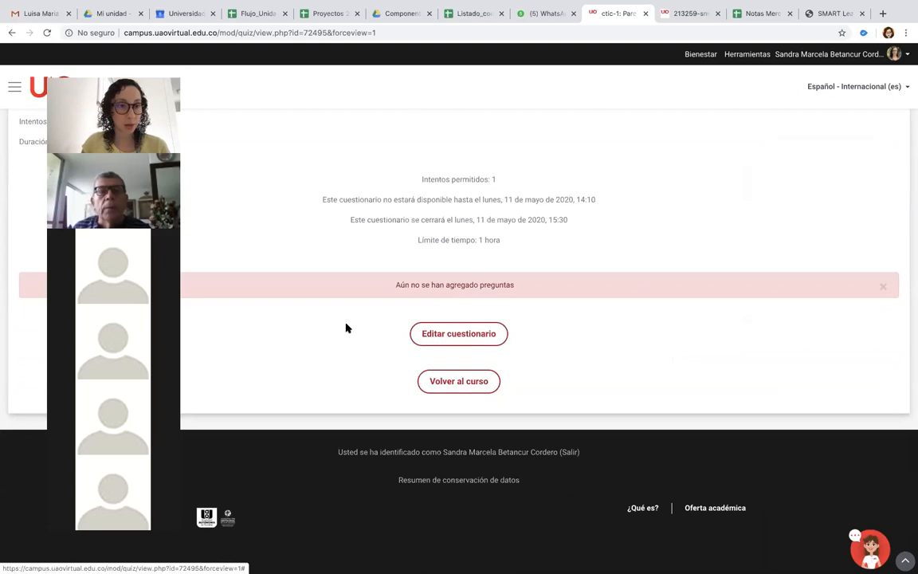
{"action": "left_click", "coordinate": [460, 334]}
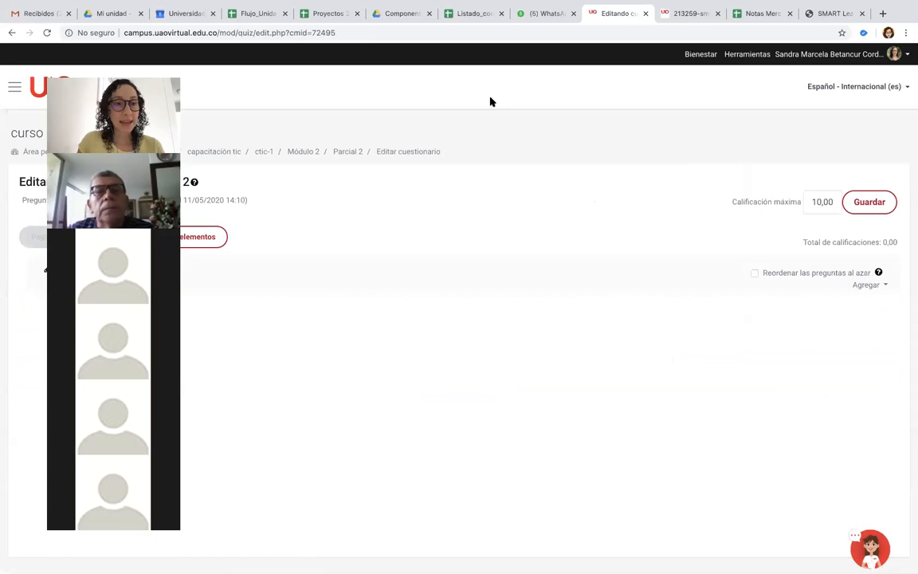
{"action": "left_click", "coordinate": [866, 284]}
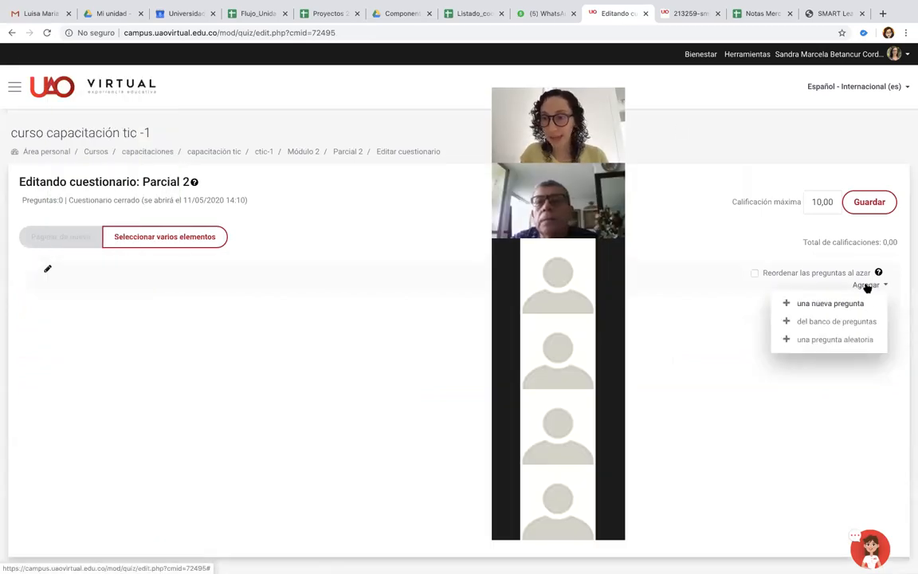
{"action": "left_click", "coordinate": [830, 304]}
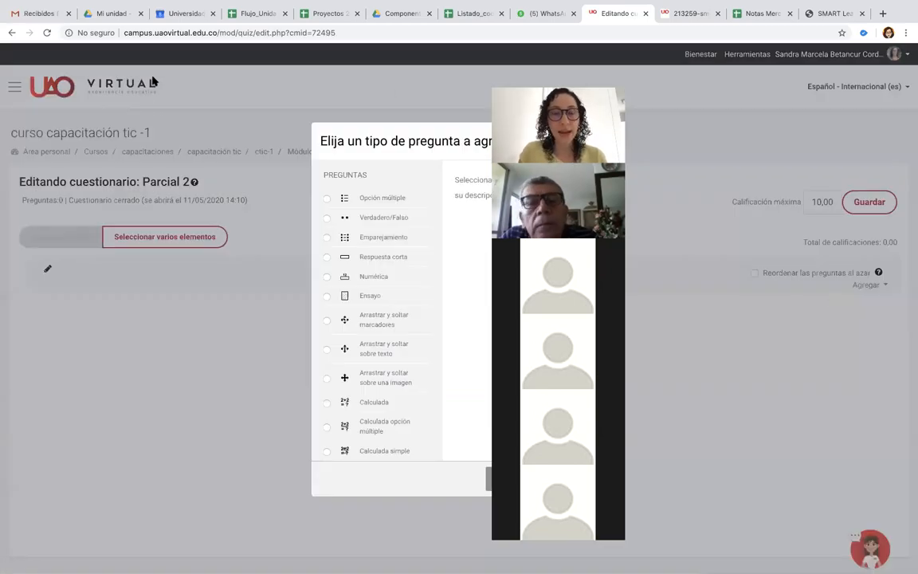
Examine the descriptions of the question types Opción múltiple, Verdadero/Falso, Emparejamiento, Respuesta corta, Numérica and Ensayo
{"action": "scroll", "coordinate": [396, 256], "scroll_direction": "down", "scroll_amount": 5}
{"action": "scroll", "coordinate": [396, 256], "scroll_direction": "up", "scroll_amount": 5}
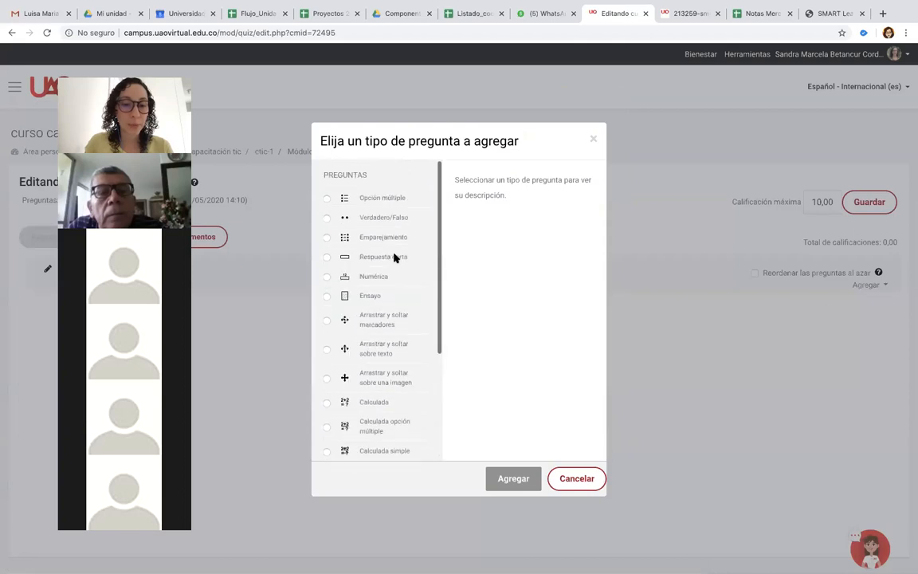
{"action": "left_click", "coordinate": [402, 200]}
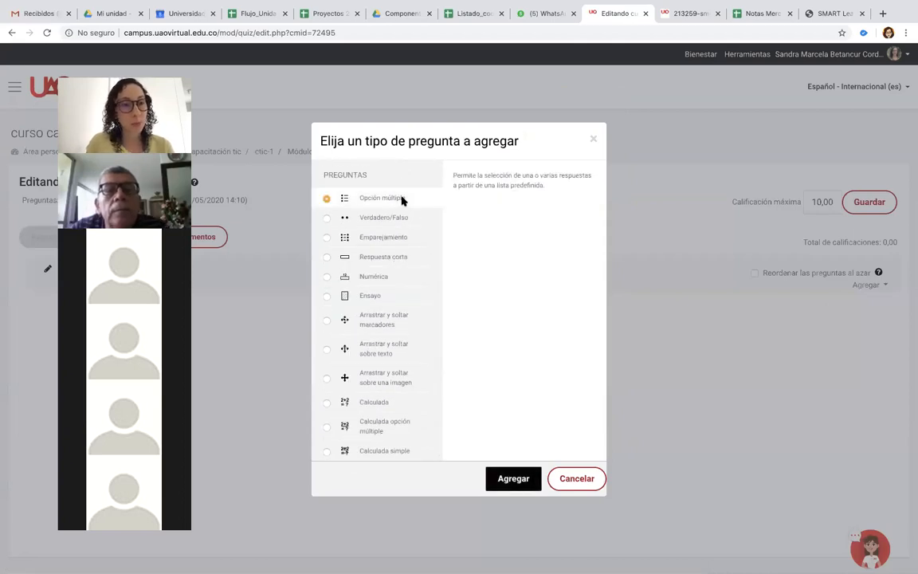
{"action": "left_click", "coordinate": [389, 218]}
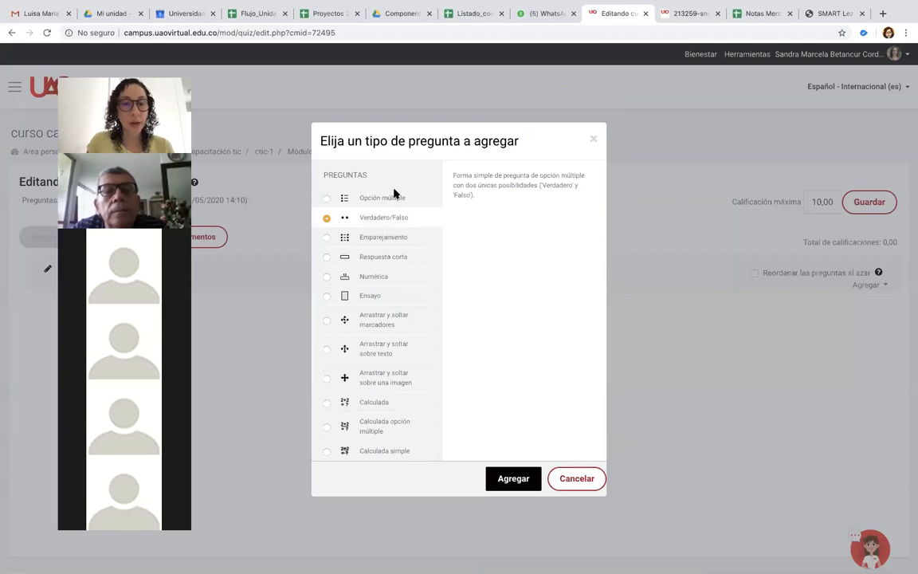
{"action": "left_click", "coordinate": [396, 201]}
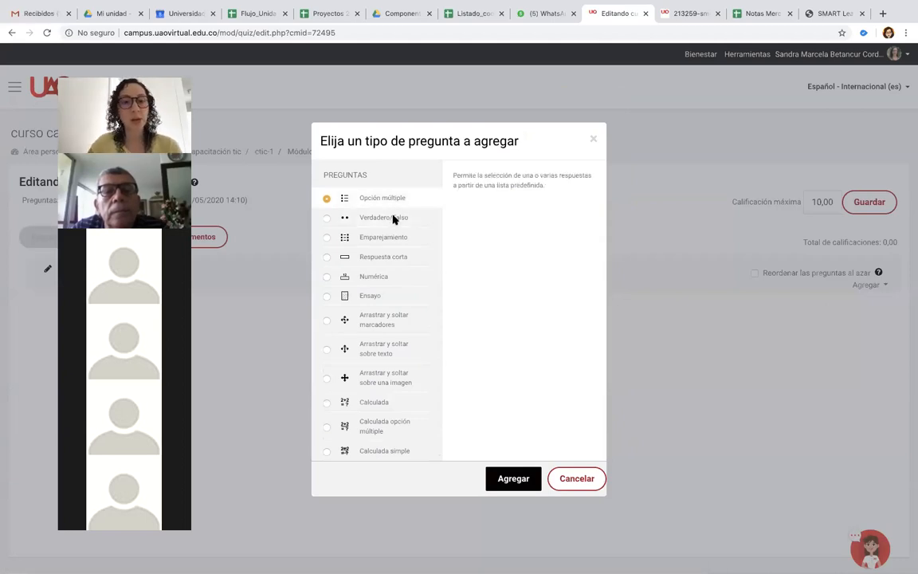
{"action": "left_click", "coordinate": [392, 219]}
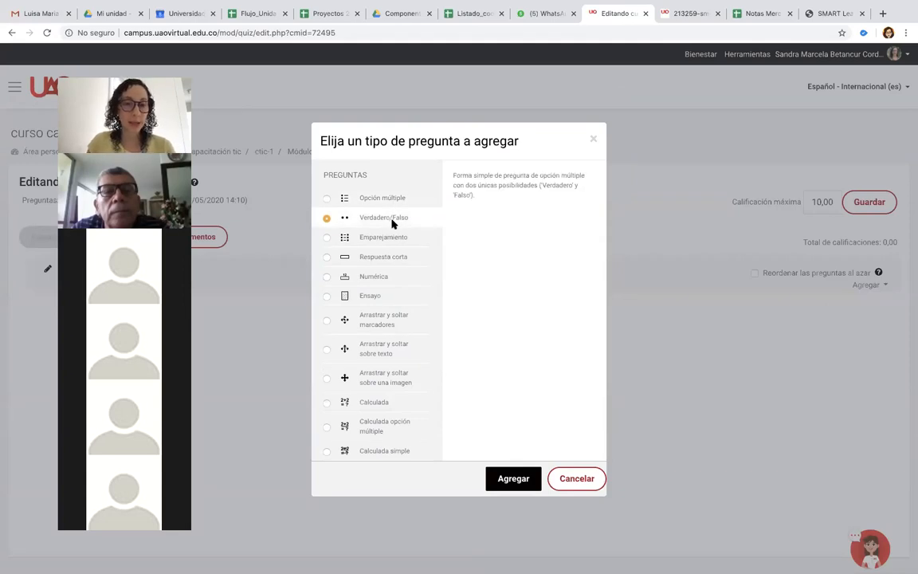
{"action": "left_click", "coordinate": [397, 240]}
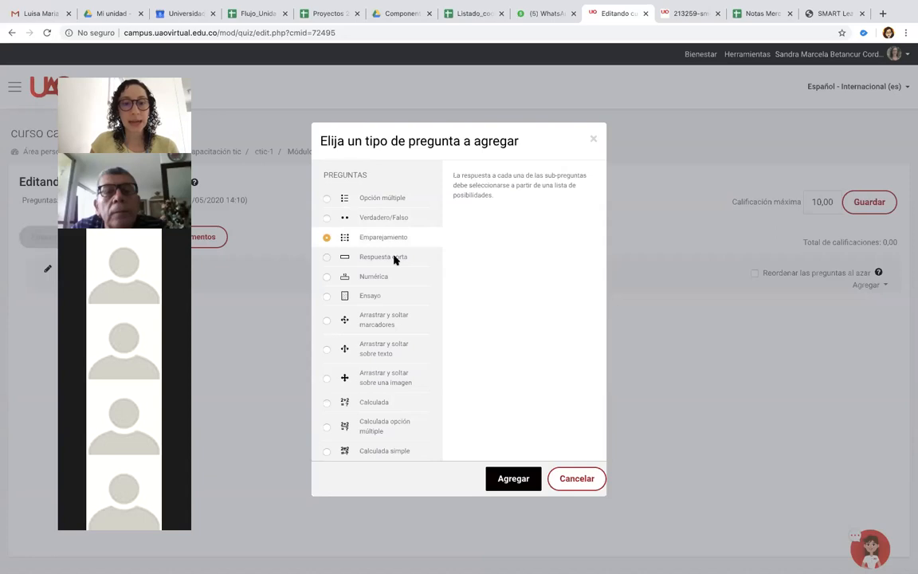
{"action": "left_click", "coordinate": [395, 260]}
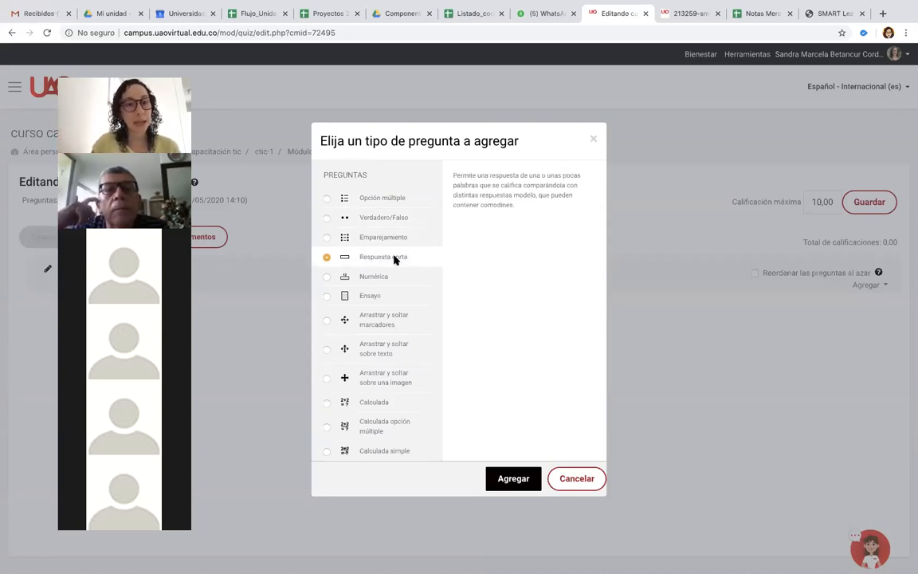
{"action": "left_click", "coordinate": [390, 276]}
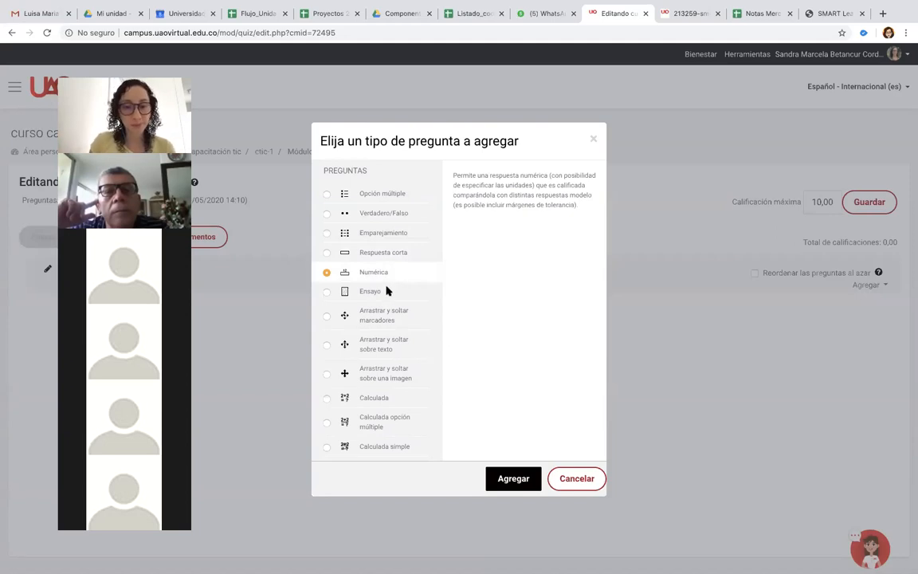
{"action": "left_click", "coordinate": [389, 293]}
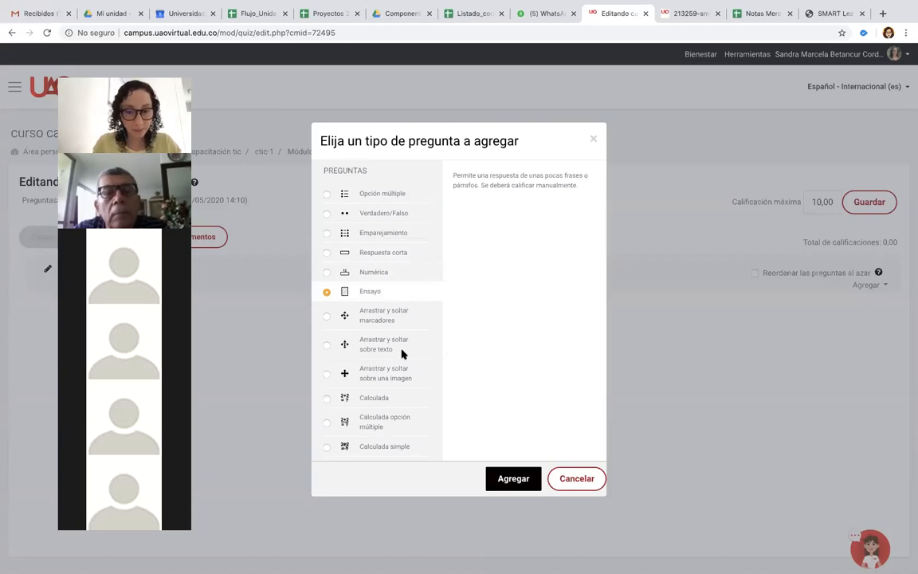
Examine the descriptions of Arrastrar y soltar sobre texto, Arrastrar y soltar sobre una imagen, Emparejamiento aleatorio and Respuestas anidadas (Cloze)
{"action": "scroll", "coordinate": [403, 353], "scroll_direction": "down", "scroll_amount": 2}
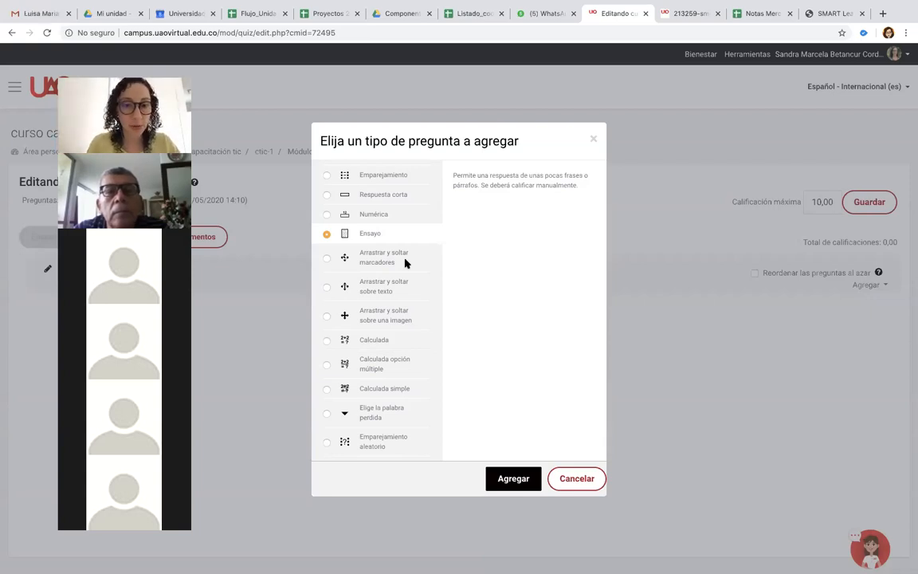
{"action": "scroll", "coordinate": [405, 262], "scroll_direction": "down", "scroll_amount": 1}
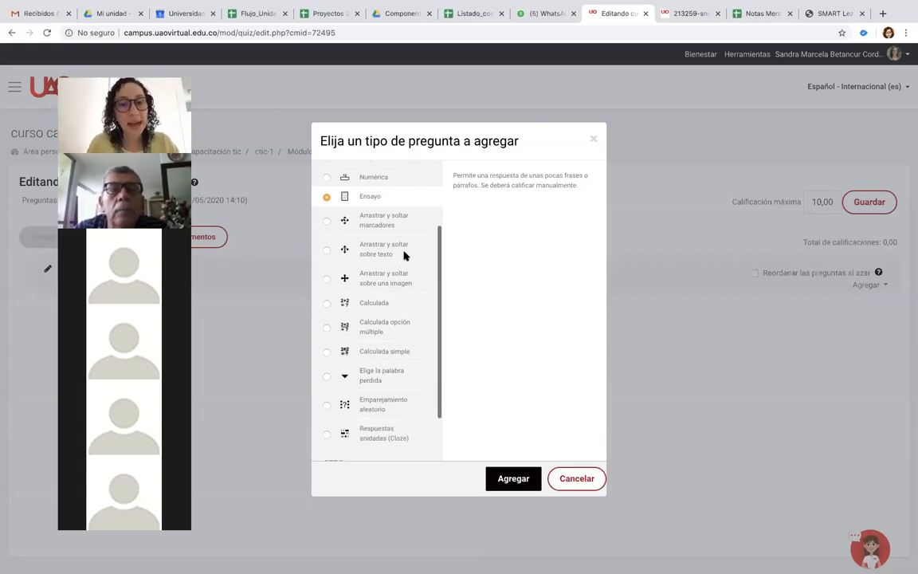
{"action": "left_click", "coordinate": [404, 251]}
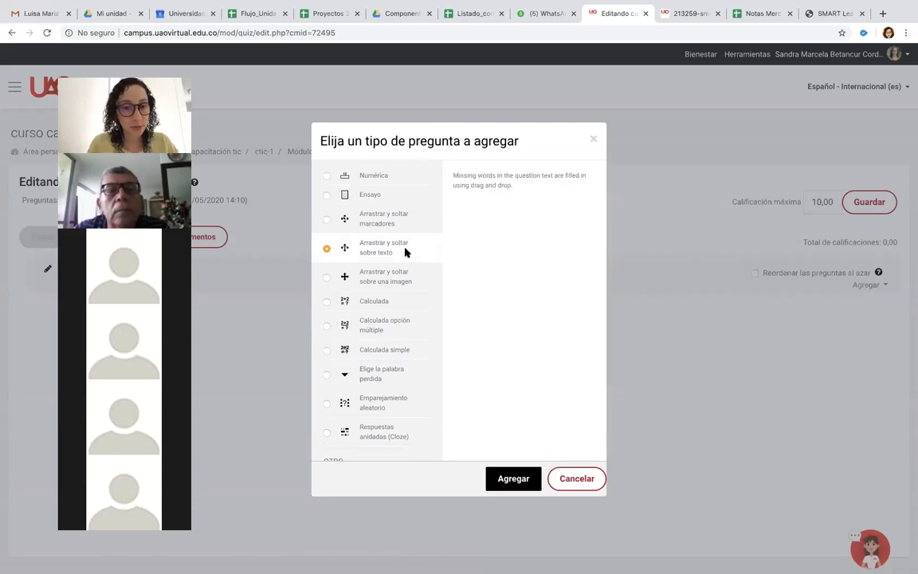
{"action": "left_click", "coordinate": [400, 282]}
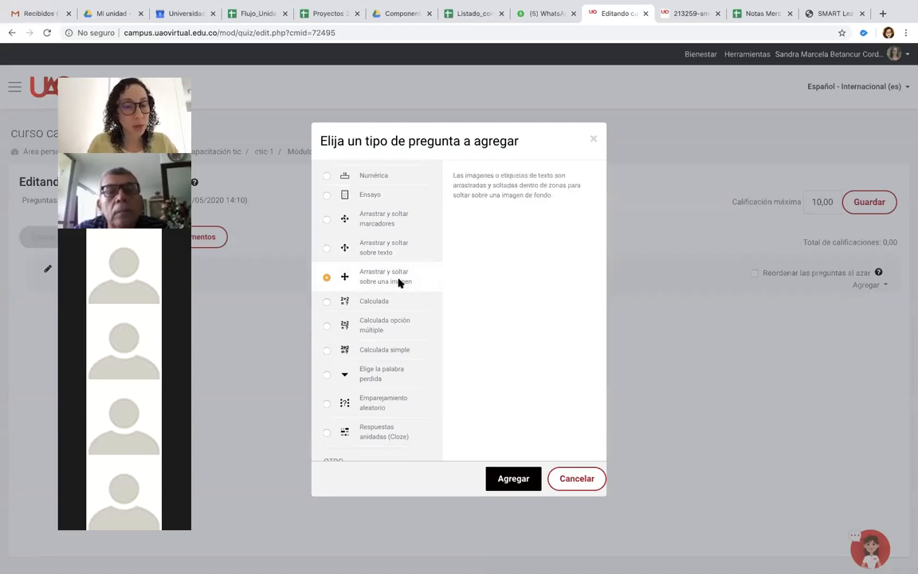
{"action": "scroll", "coordinate": [402, 282], "scroll_direction": "down", "scroll_amount": 2}
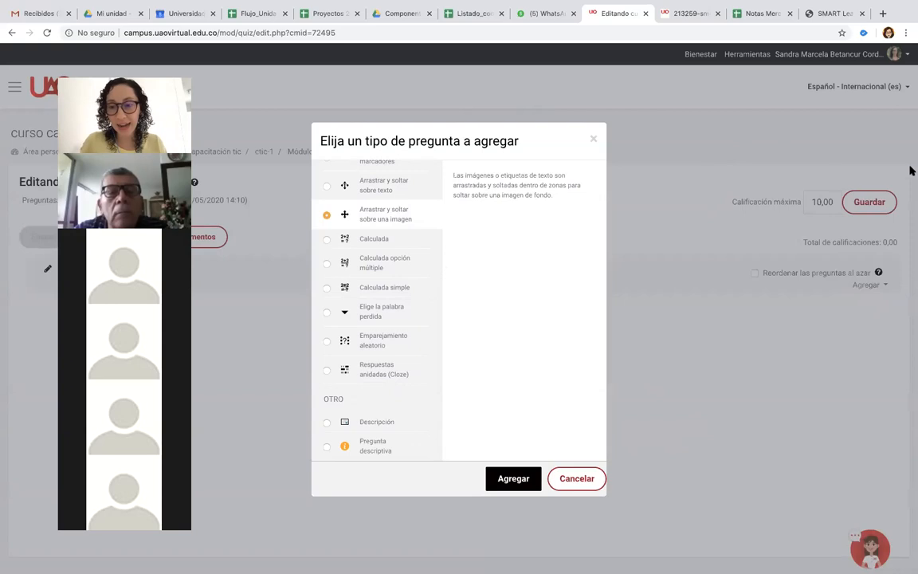
{"action": "left_click", "coordinate": [411, 343]}
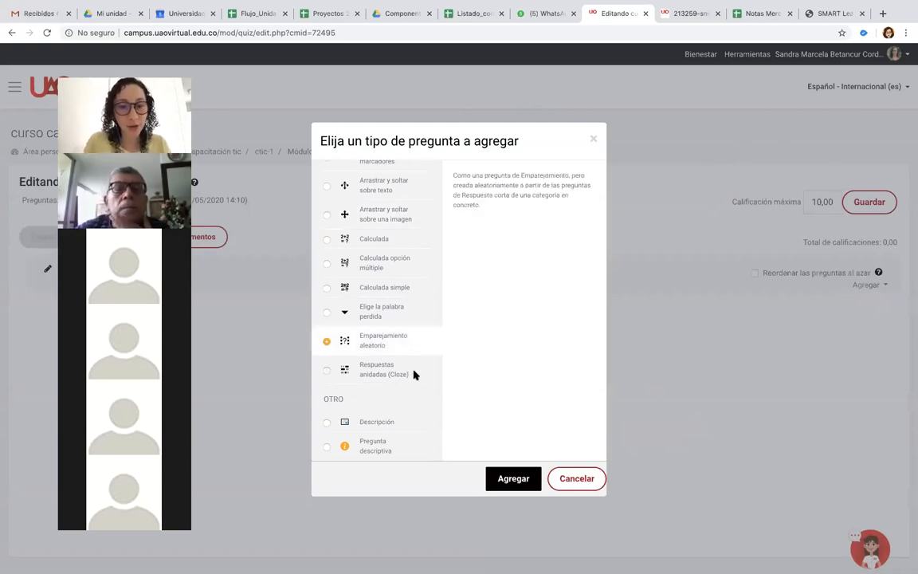
{"action": "left_click", "coordinate": [413, 373]}
{"action": "scroll", "coordinate": [413, 374], "scroll_direction": "up", "scroll_amount": 3}
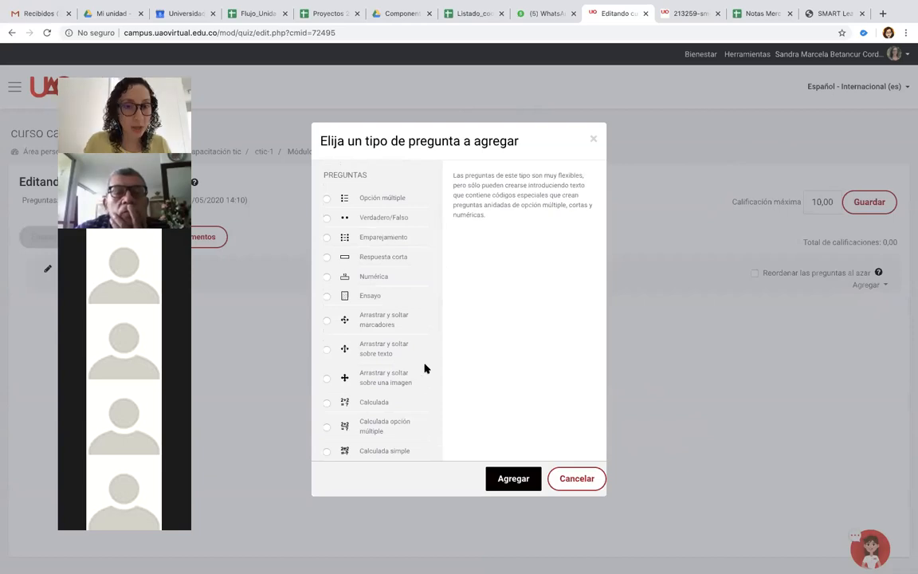
Go through the first four question types again, from Opción múltiple to Respuesta corta
{"action": "left_click", "coordinate": [415, 200]}
{"action": "left_click", "coordinate": [414, 220]}
{"action": "left_click", "coordinate": [415, 240]}
{"action": "left_click", "coordinate": [403, 258]}
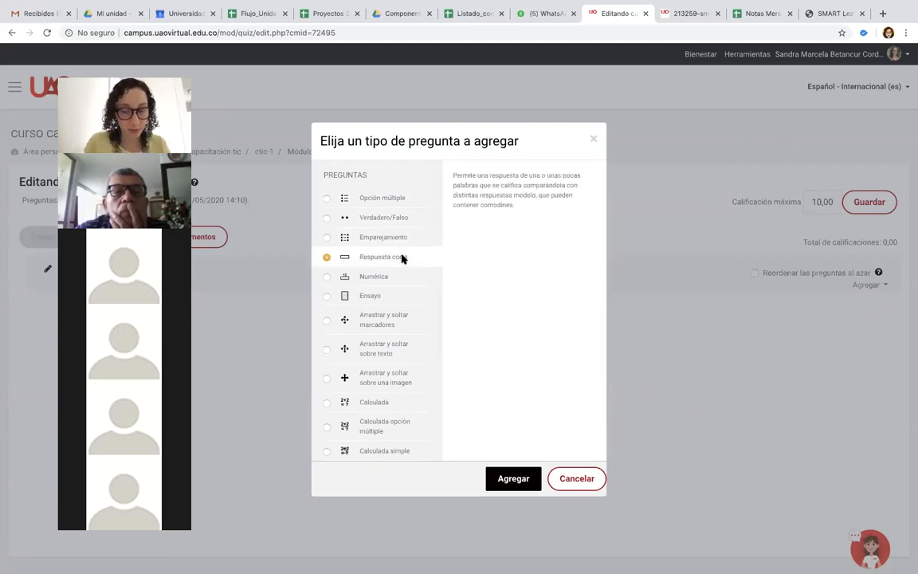
Choose Verdadero/Falso as the question type and open the form for the new question
{"action": "scroll", "coordinate": [410, 317], "scroll_direction": "down", "scroll_amount": 5}
{"action": "scroll", "coordinate": [403, 321], "scroll_direction": "up", "scroll_amount": 4}
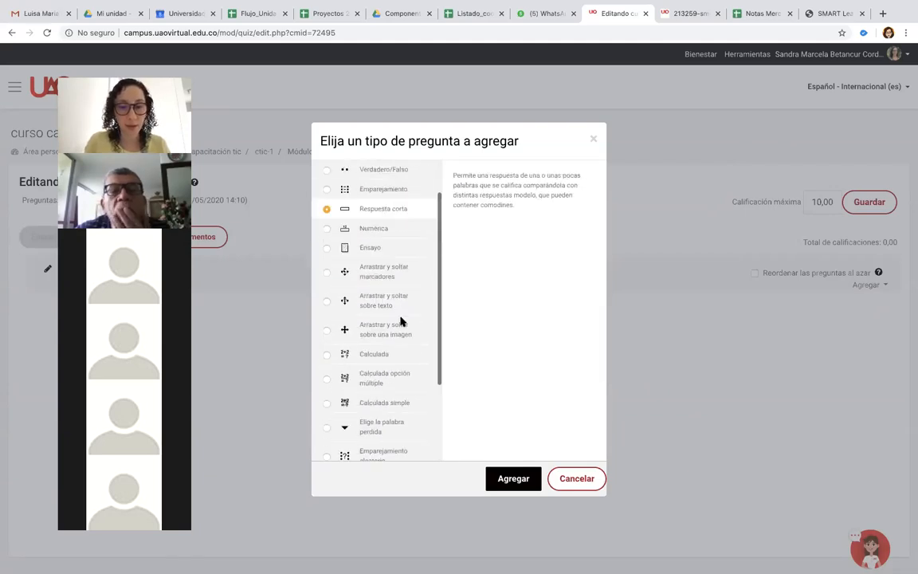
{"action": "scroll", "coordinate": [400, 321], "scroll_direction": "up", "scroll_amount": 2}
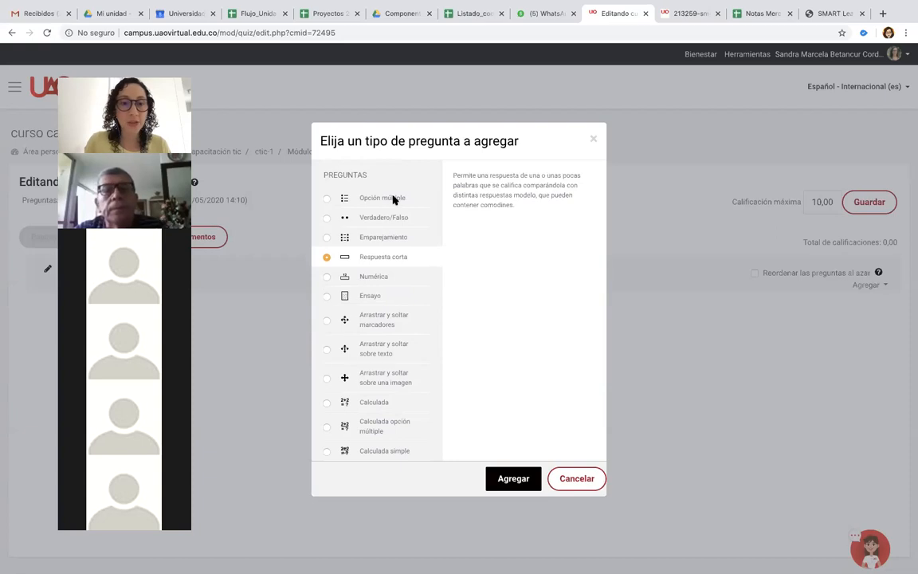
{"action": "left_click", "coordinate": [385, 218]}
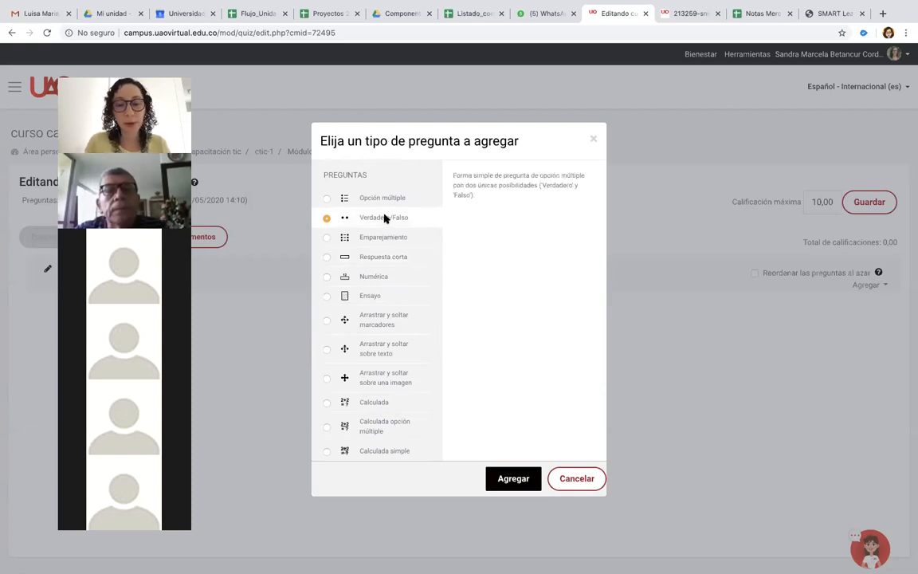
{"action": "left_click", "coordinate": [523, 479]}
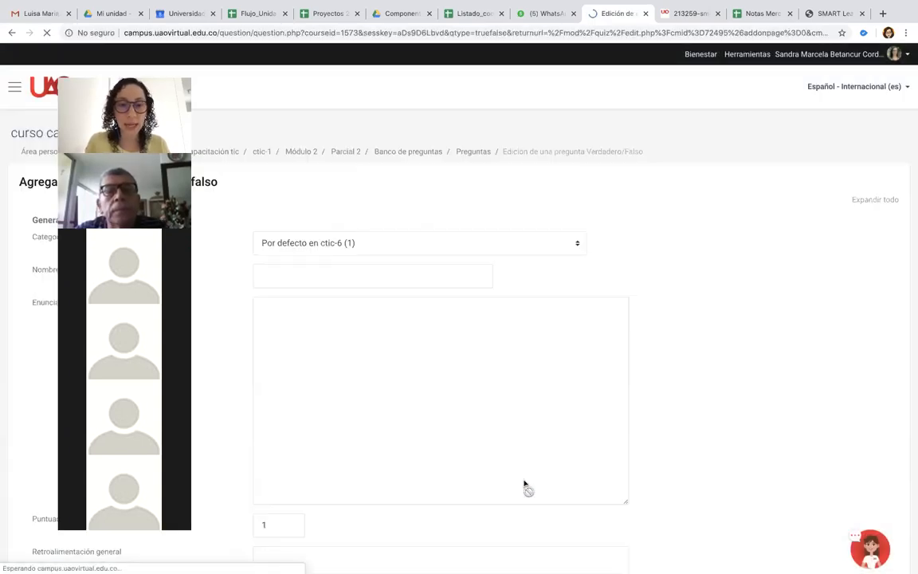
Name the question "Pregunta 1" and enter the statement "Este es un ejemplo de pregunta tipo falso y verdadero."
{"action": "left_click", "coordinate": [327, 274]}
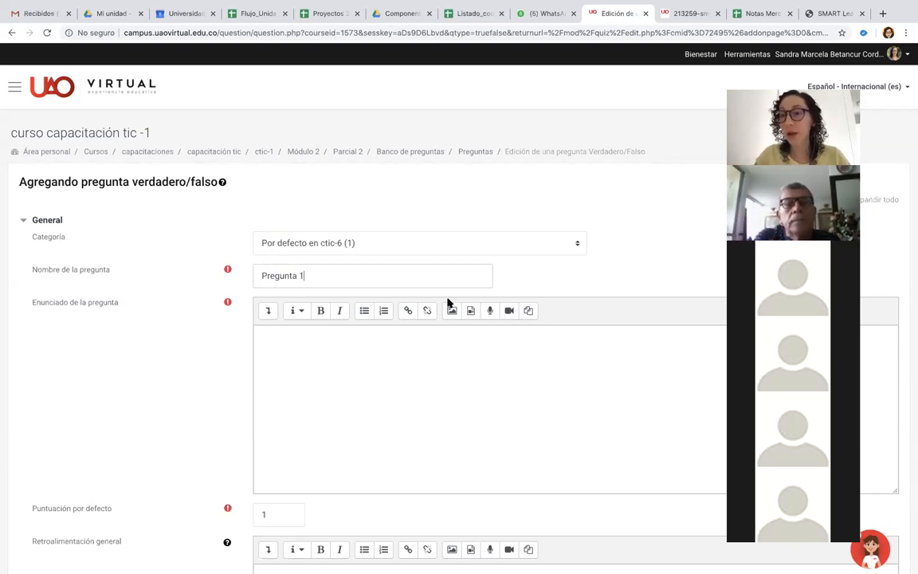
{"action": "scroll", "coordinate": [447, 302], "scroll_direction": "down", "scroll_amount": 1}
{"action": "left_click", "coordinate": [293, 262]}
{"action": "scroll", "coordinate": [292, 258], "scroll_direction": "down", "scroll_amount": 1}
{"action": "scroll", "coordinate": [292, 258], "scroll_direction": "up", "scroll_amount": 2}
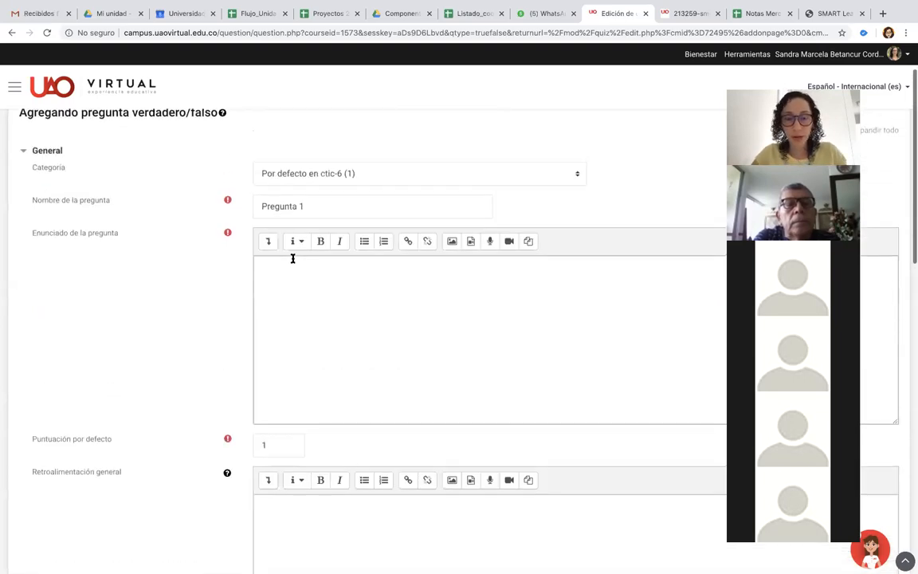
{"action": "type", "text": "Esta"}
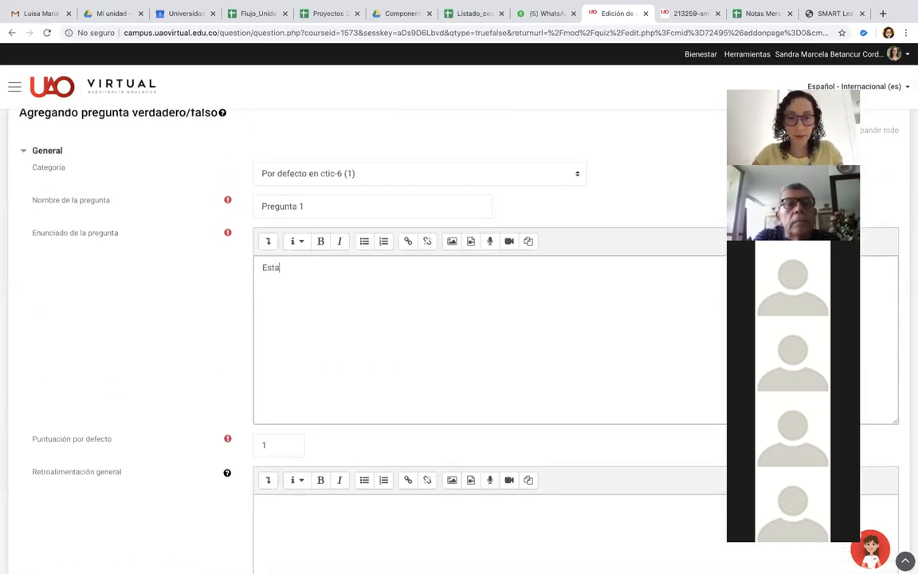
{"action": "type", "text": " es un ejemplo de pregunta de salfo"}
{"action": "key", "text": "BackSpace"}
{"action": "key", "text": "BackSpace"}
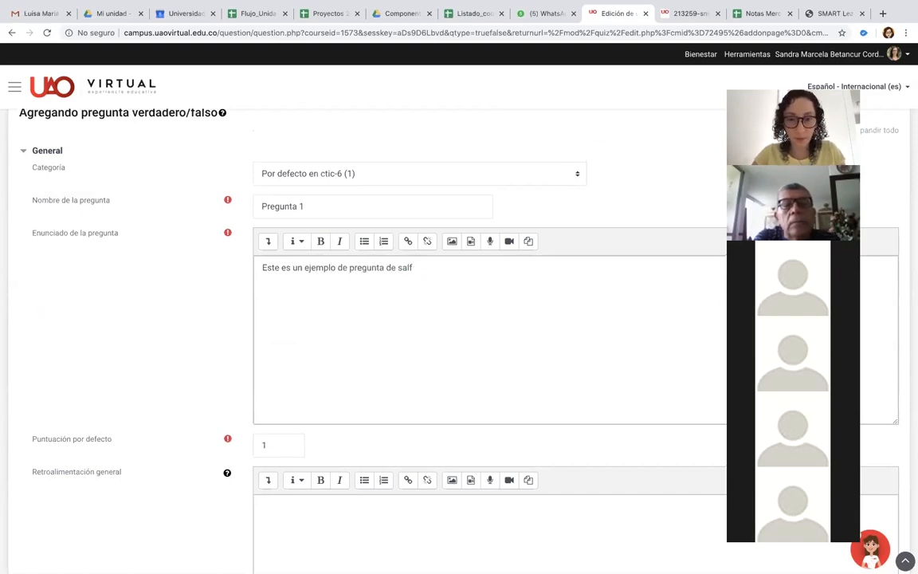
{"action": "type", "text": "ti"}
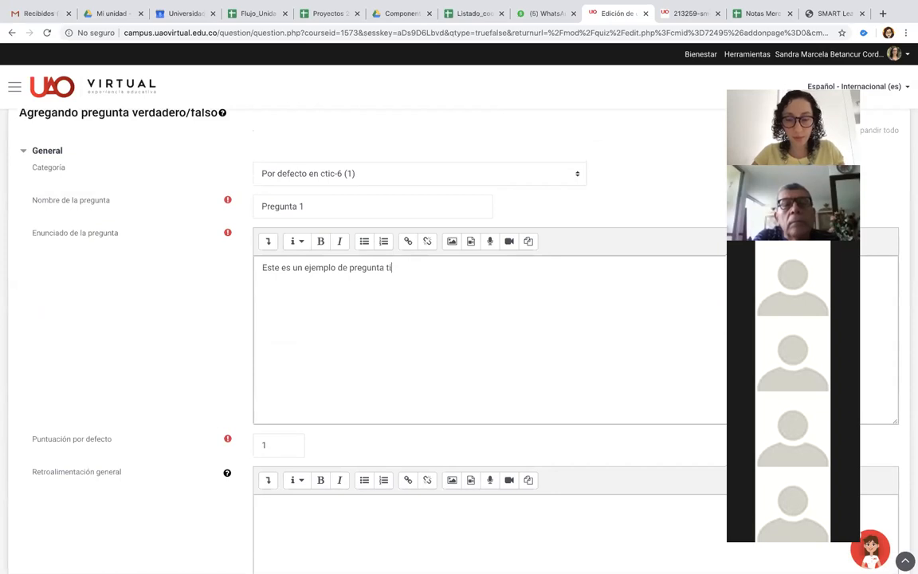
{"action": "type", "text": "po falso y verdadero."}
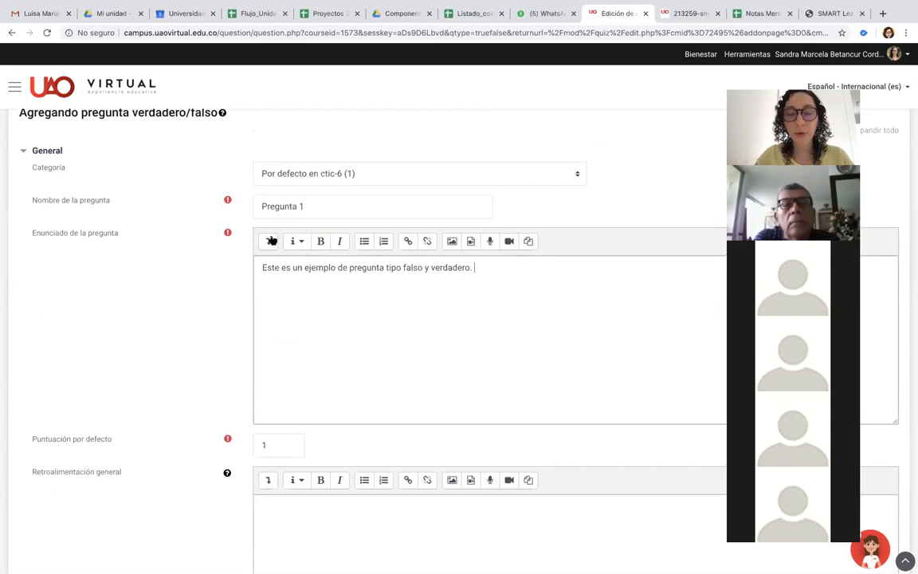
Review the default score and feedback fields, and set the question's correct answer to Verdadero
{"action": "scroll", "coordinate": [451, 243], "scroll_direction": "down", "scroll_amount": 2}
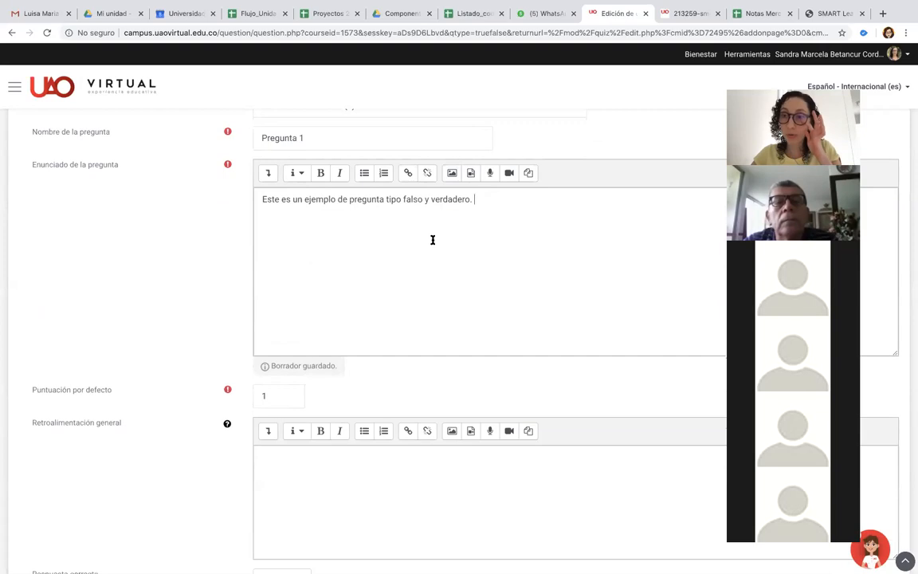
{"action": "scroll", "coordinate": [432, 240], "scroll_direction": "down", "scroll_amount": 3}
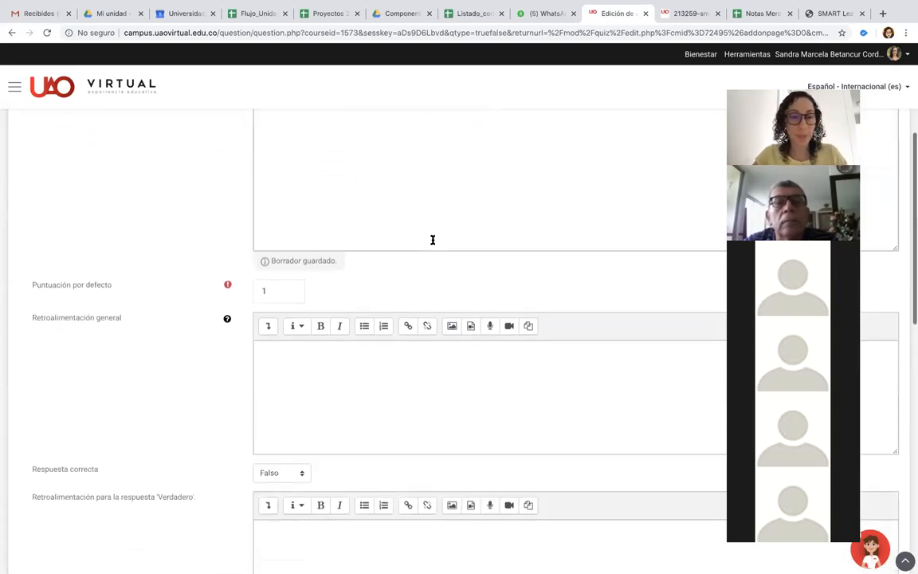
{"action": "left_click", "coordinate": [292, 245]}
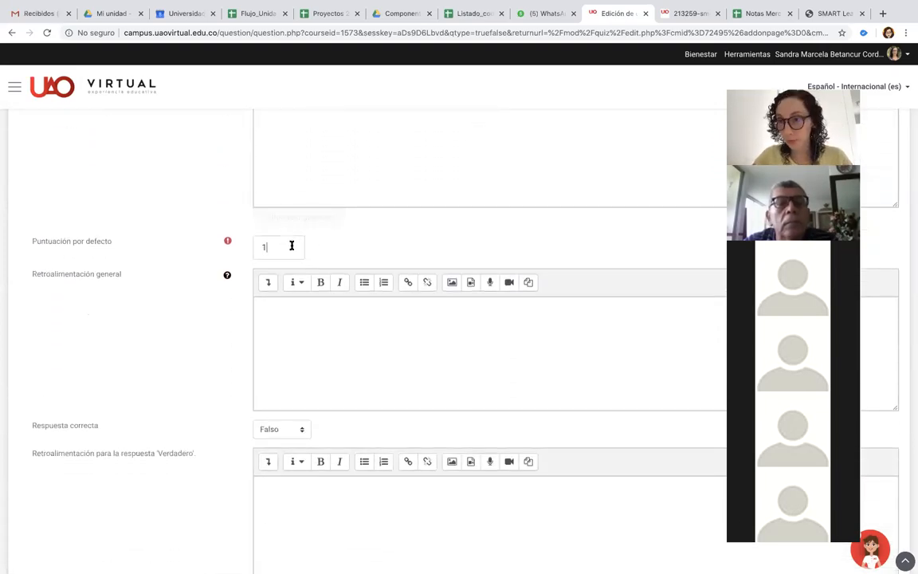
{"action": "scroll", "coordinate": [292, 246], "scroll_direction": "down", "scroll_amount": 3}
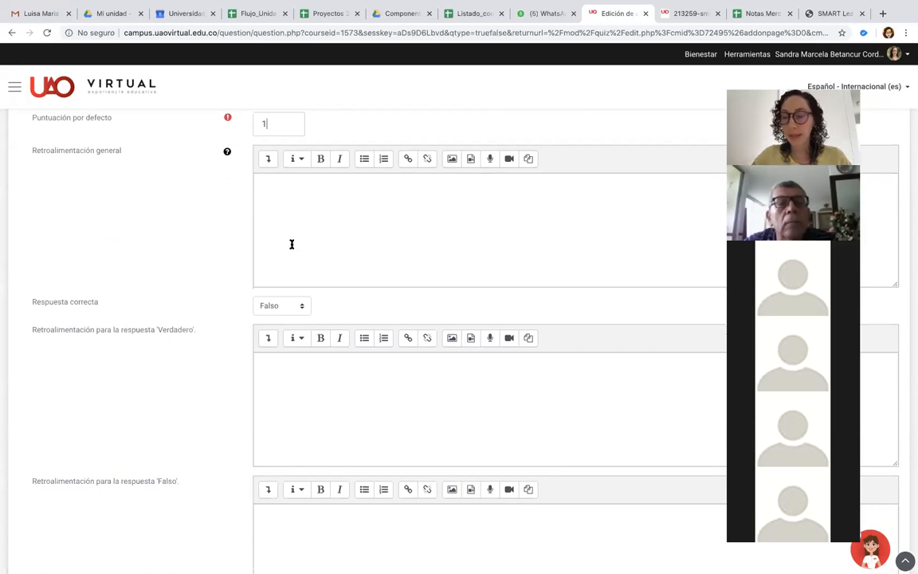
{"action": "scroll", "coordinate": [292, 244], "scroll_direction": "down", "scroll_amount": 1}
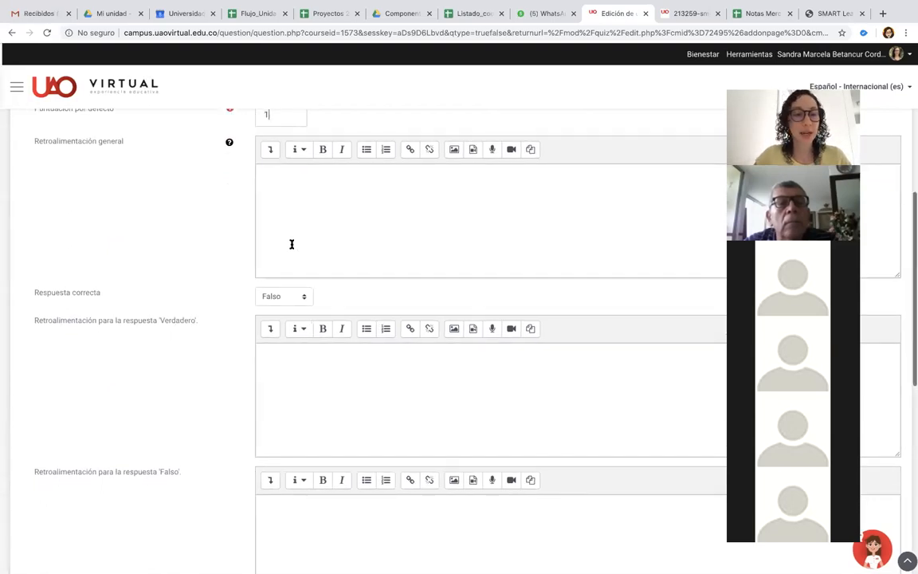
{"action": "scroll", "coordinate": [292, 243], "scroll_direction": "up", "scroll_amount": 3}
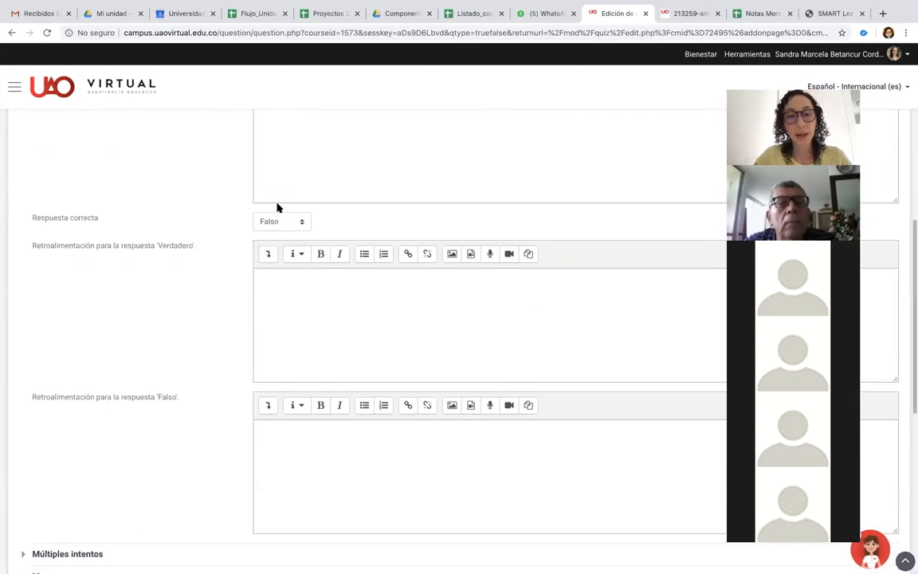
{"action": "scroll", "coordinate": [275, 213], "scroll_direction": "up", "scroll_amount": 3}
{"action": "left_click", "coordinate": [281, 356]}
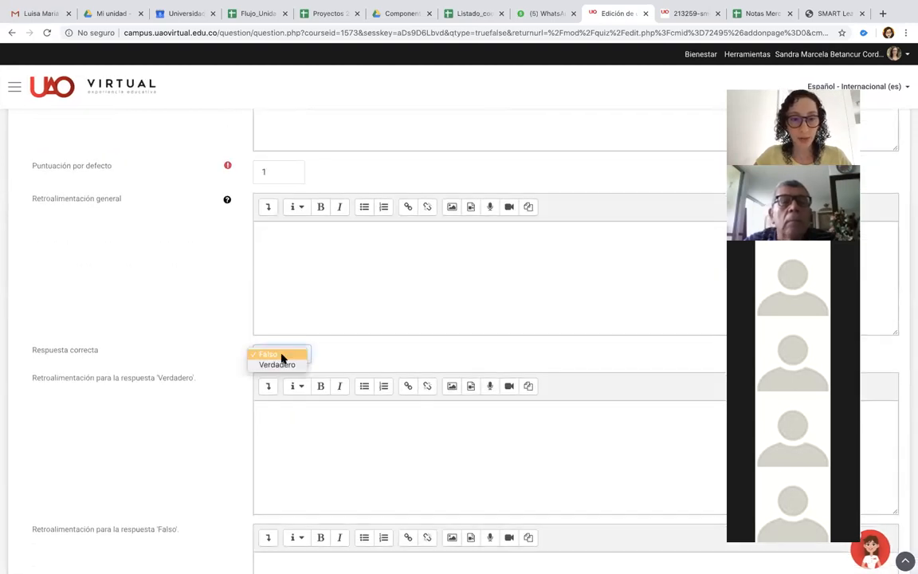
{"action": "left_click", "coordinate": [281, 364]}
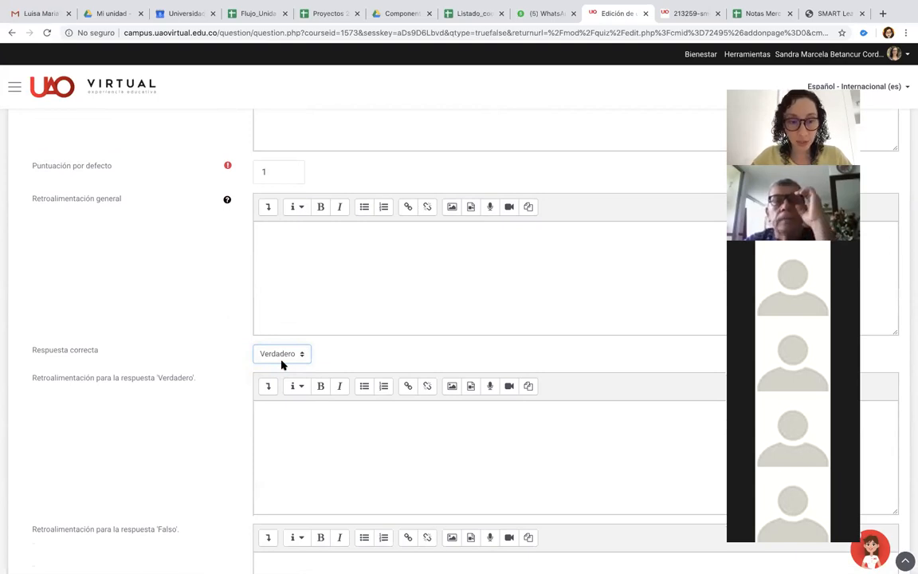
Enter "Muy bien, has acertado en la respuesta." as the feedback for the Verdadero answer
{"action": "left_click", "coordinate": [336, 243]}
{"action": "scroll", "coordinate": [331, 245], "scroll_direction": "up", "scroll_amount": 1}
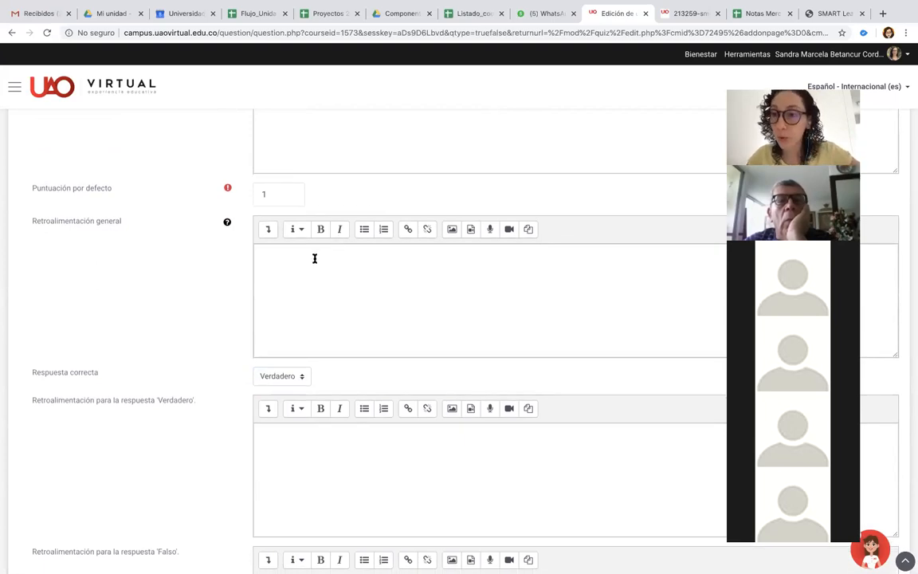
{"action": "scroll", "coordinate": [314, 258], "scroll_direction": "down", "scroll_amount": 1}
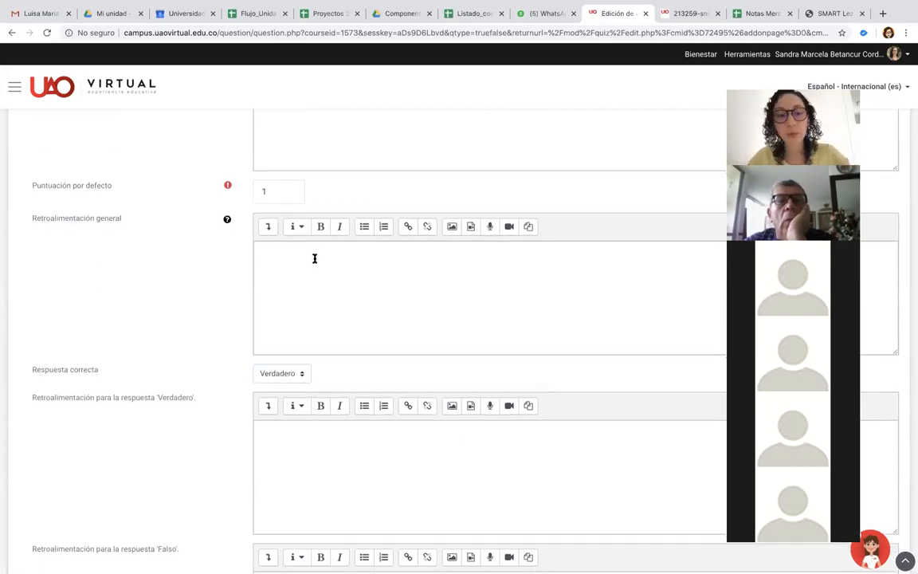
{"action": "scroll", "coordinate": [315, 258], "scroll_direction": "down", "scroll_amount": 3}
{"action": "scroll", "coordinate": [303, 309], "scroll_direction": "down", "scroll_amount": 2}
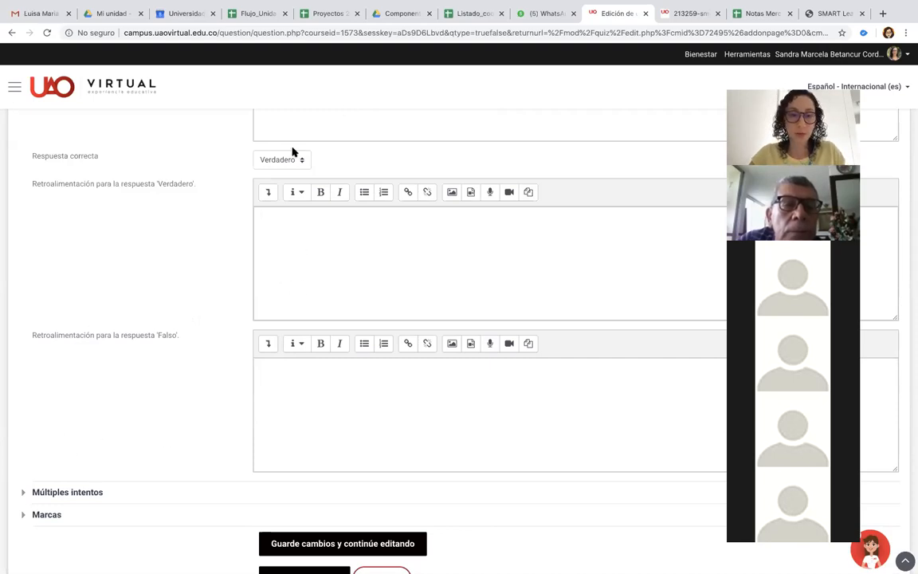
{"action": "type", "text": "Muy bien, has acerta"}
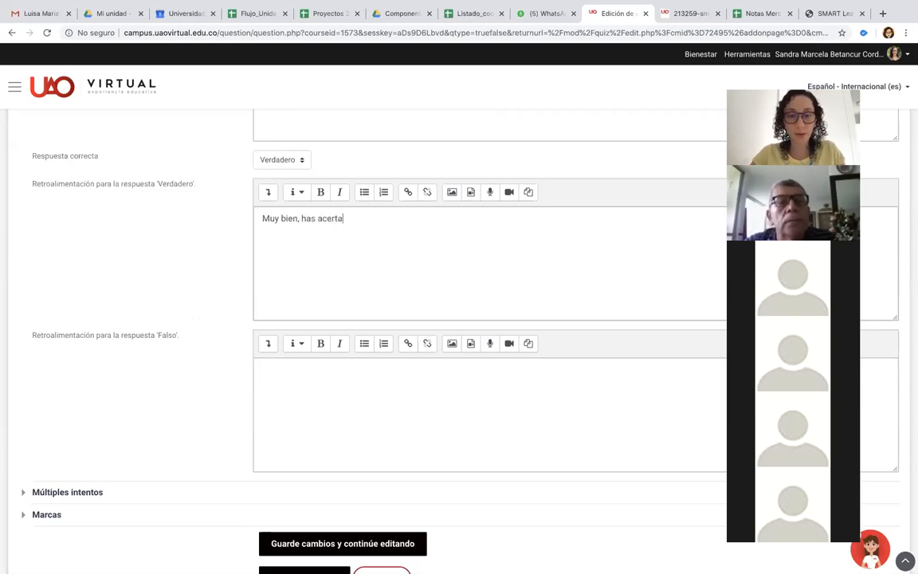
{"action": "type", "text": "do en la respuesta."}
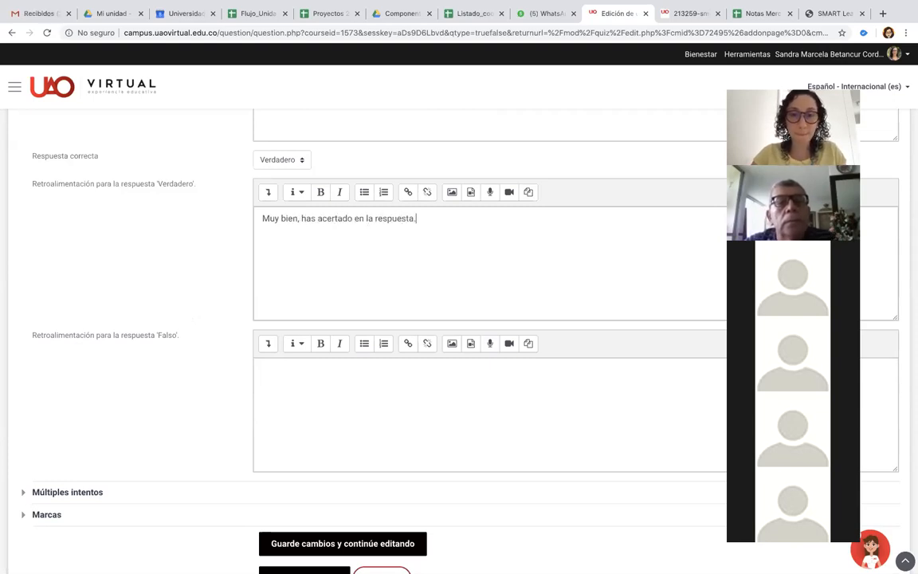
Enter the Falso feedback "Te equivocaste, esta si se trata de una pregunta de tipo falso verdadero" and save the question
{"action": "left_click", "coordinate": [284, 377]}
{"action": "type", "text": "Te equi"}
{"action": "type", "text": "caste, es"}
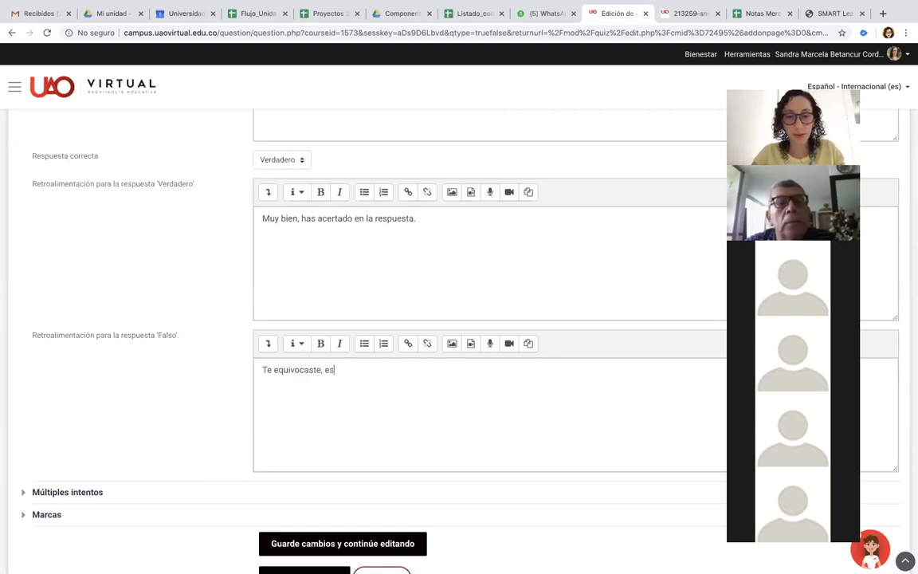
{"action": "type", "text": "ocaste, esta sí se trata de una pregunta de tipo falso verdadero"}
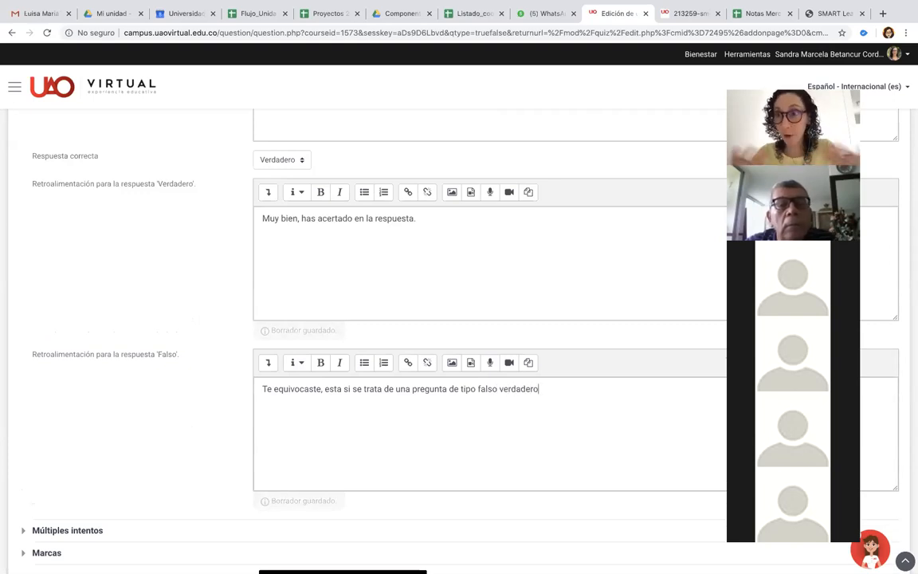
{"action": "scroll", "coordinate": [233, 372], "scroll_direction": "down", "scroll_amount": 5}
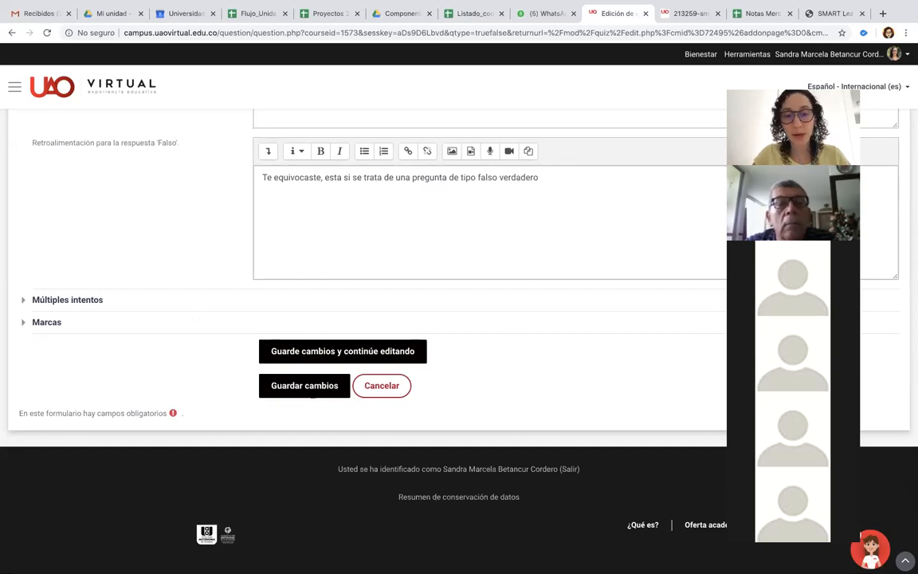
{"action": "left_click", "coordinate": [312, 393]}
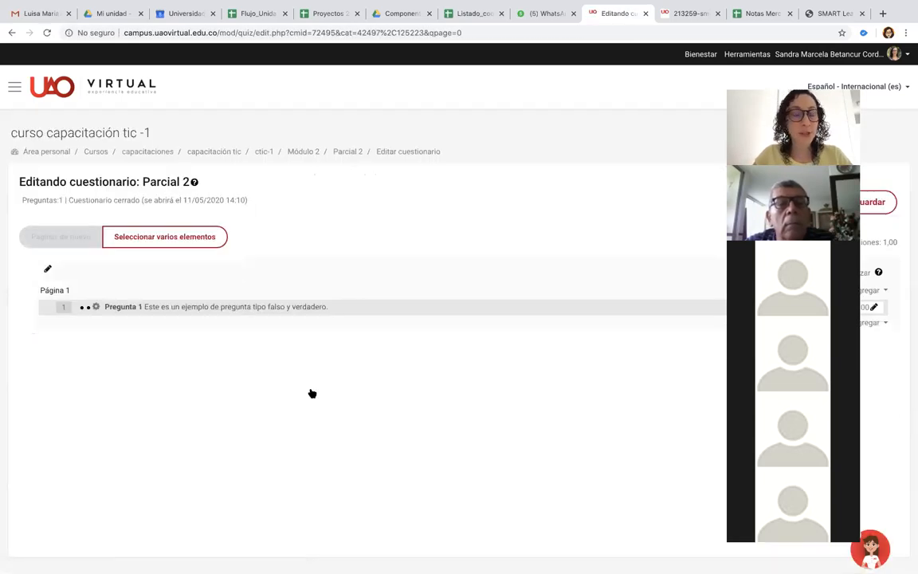
Set the maximum grade of the Parcial 2 quiz to 5,00 and save it
{"action": "scroll", "coordinate": [312, 393], "scroll_direction": "down", "scroll_amount": 2}
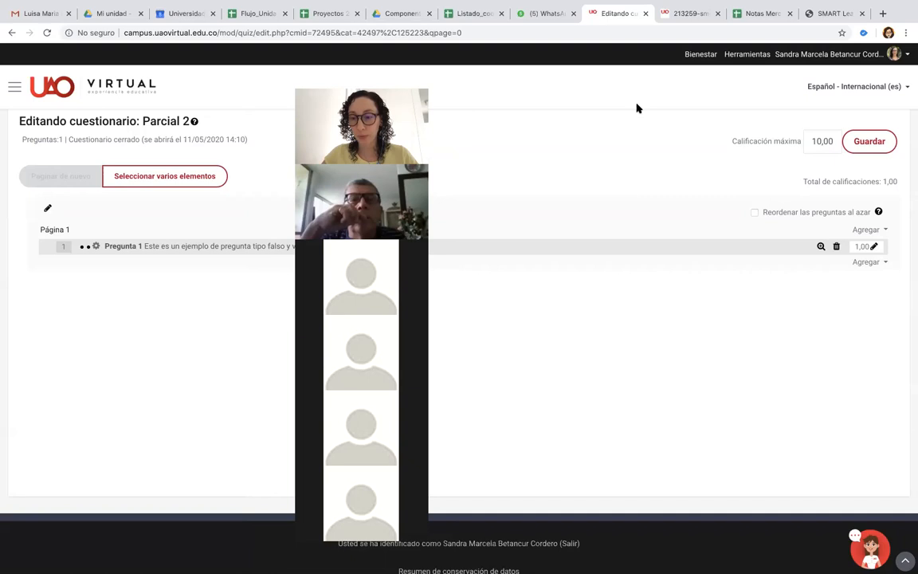
{"action": "scroll", "coordinate": [758, 246], "scroll_direction": "up", "scroll_amount": 1}
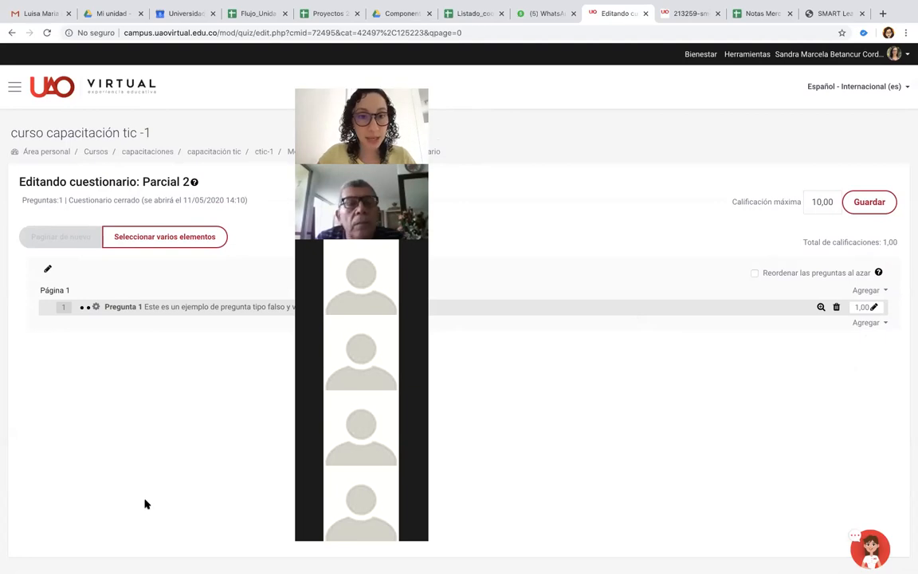
{"action": "scroll", "coordinate": [145, 504], "scroll_direction": "down", "scroll_amount": 1}
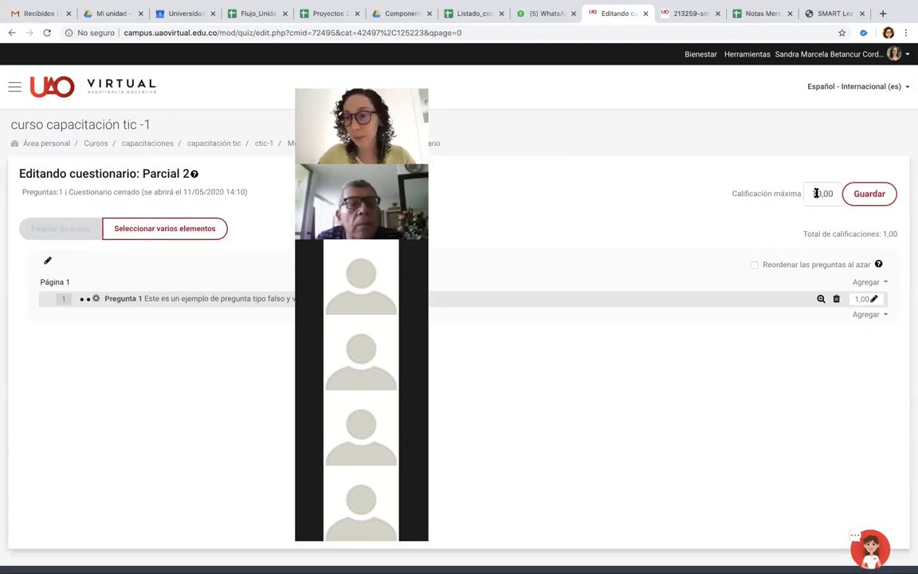
{"action": "key", "text": "Right"}
{"action": "key", "text": "BackSpace"}
{"action": "key", "text": "BackSpace"}
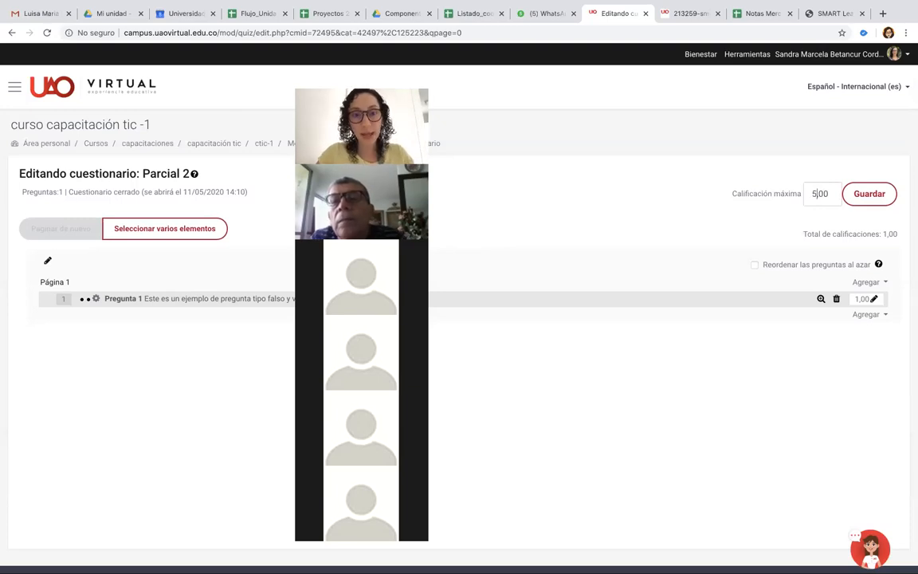
{"action": "scroll", "coordinate": [709, 262], "scroll_direction": "down", "scroll_amount": 3}
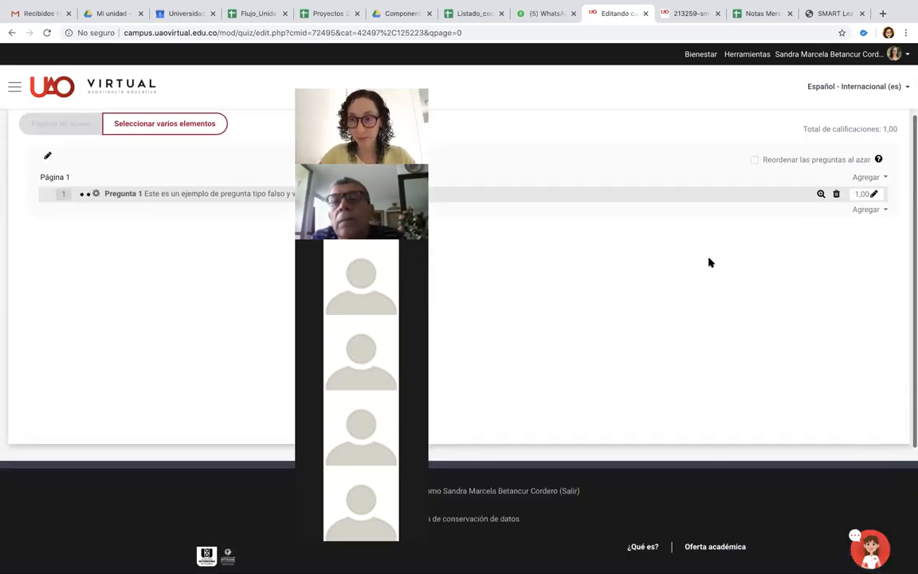
{"action": "scroll", "coordinate": [709, 262], "scroll_direction": "up", "scroll_amount": 3}
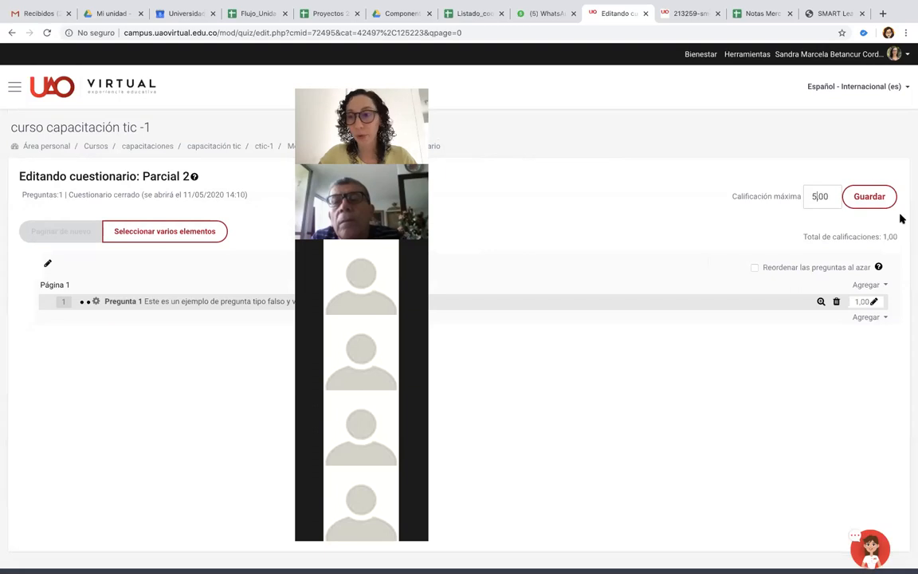
{"action": "left_click", "coordinate": [872, 197]}
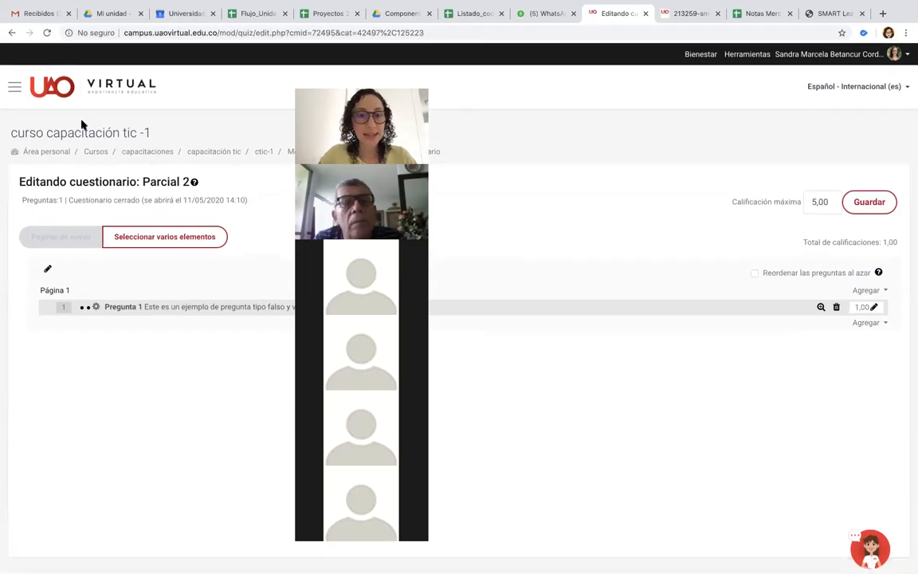
Open the Parcial 2 quiz page and review its description, allowed attempts, availability dates and time limit
{"action": "left_click", "coordinate": [348, 153]}
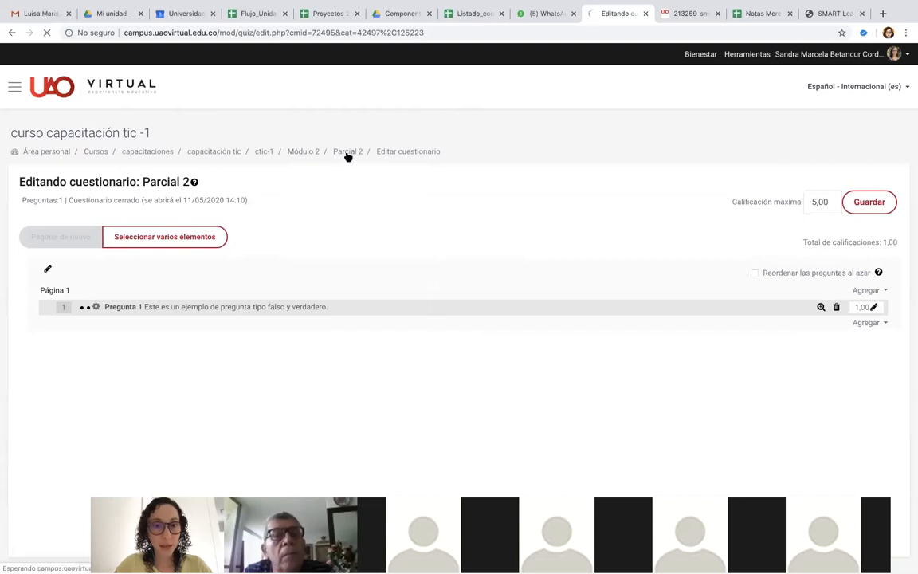
{"action": "scroll", "coordinate": [328, 245], "scroll_direction": "down", "scroll_amount": 3}
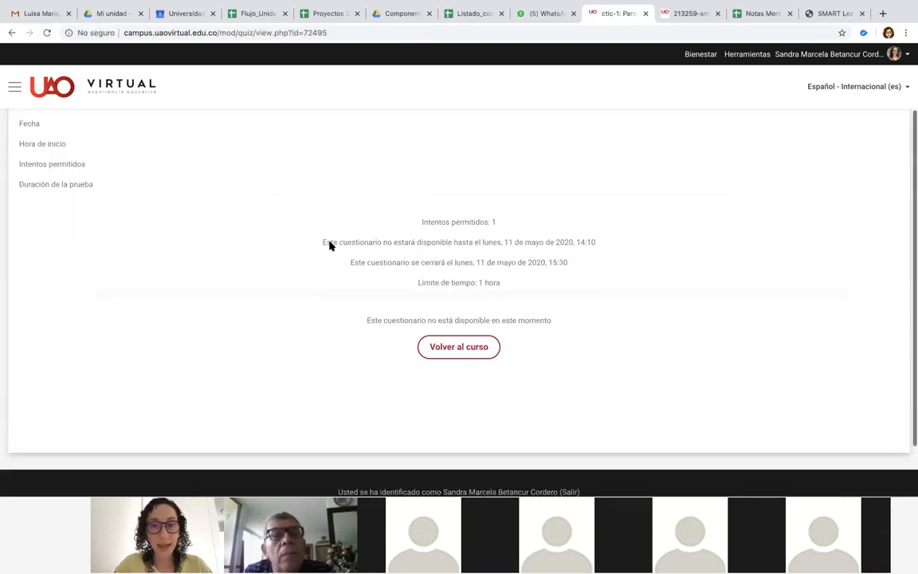
{"action": "scroll", "coordinate": [331, 245], "scroll_direction": "up", "scroll_amount": 3}
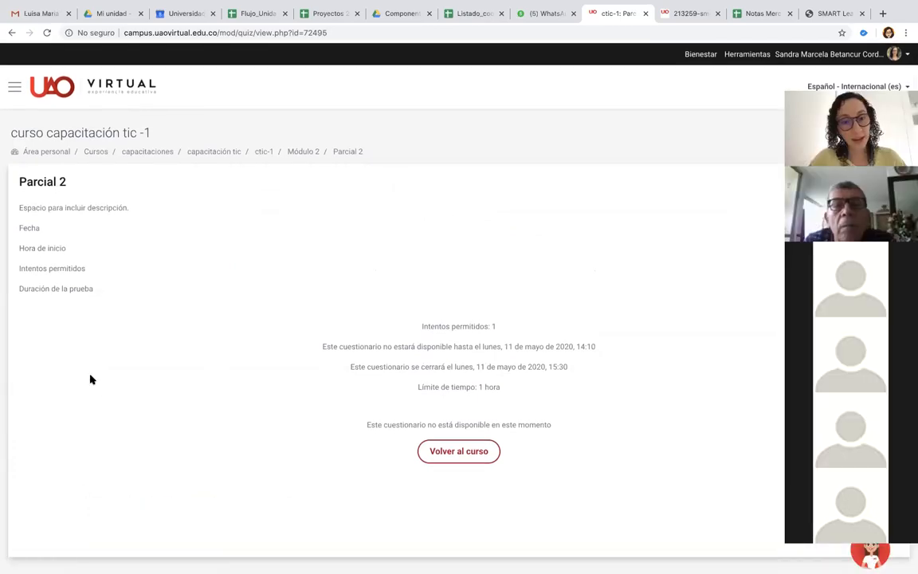
{"action": "scroll", "coordinate": [455, 392], "scroll_direction": "down", "scroll_amount": 2}
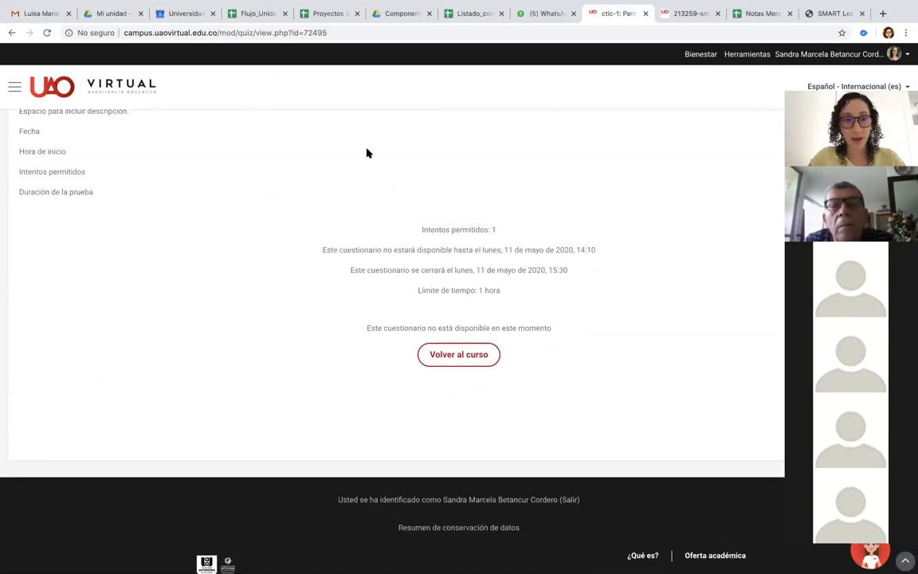
{"action": "scroll", "coordinate": [452, 355], "scroll_direction": "up", "scroll_amount": 2}
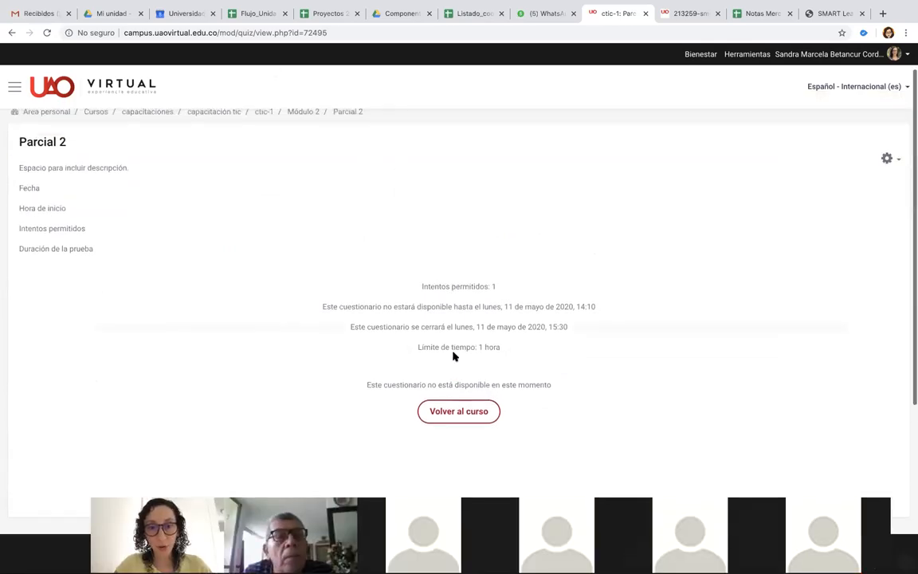
Review the Parcial 2 quiz page and look through its administration options, from settings to the question bank
{"action": "scroll", "coordinate": [453, 354], "scroll_direction": "down", "scroll_amount": 2}
{"action": "scroll", "coordinate": [453, 356], "scroll_direction": "down", "scroll_amount": 1}
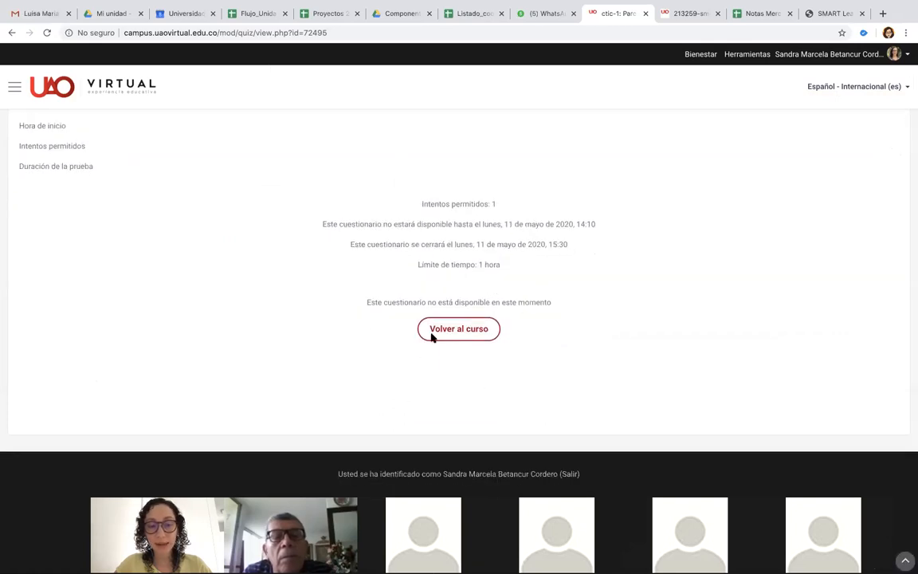
{"action": "scroll", "coordinate": [432, 337], "scroll_direction": "up", "scroll_amount": 2}
{"action": "left_click", "coordinate": [887, 199]}
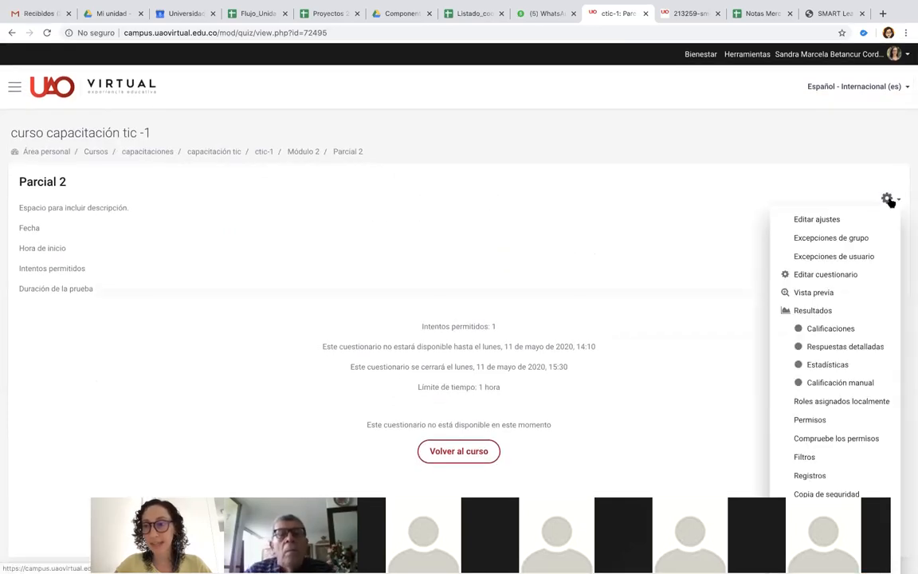
{"action": "scroll", "coordinate": [889, 201], "scroll_direction": "down", "scroll_amount": 3}
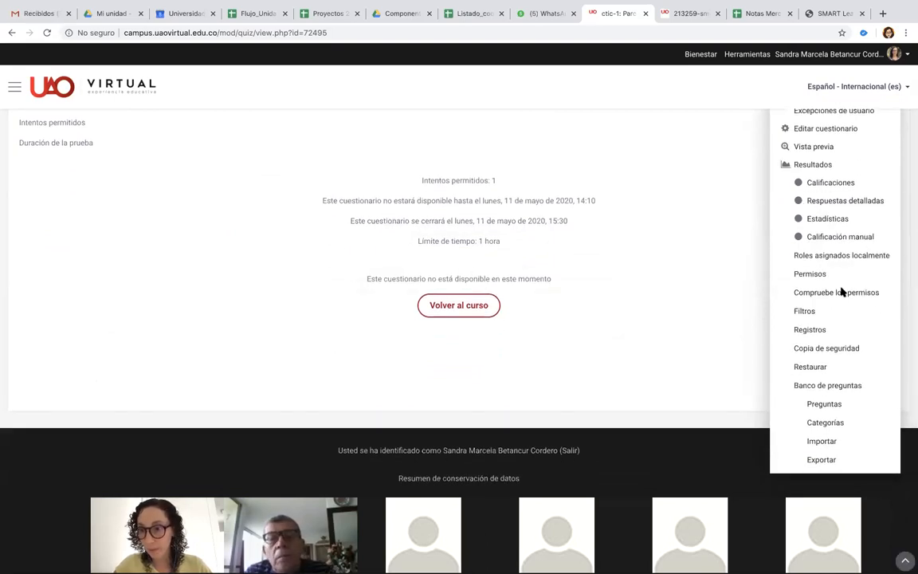
{"action": "scroll", "coordinate": [841, 292], "scroll_direction": "up", "scroll_amount": 2}
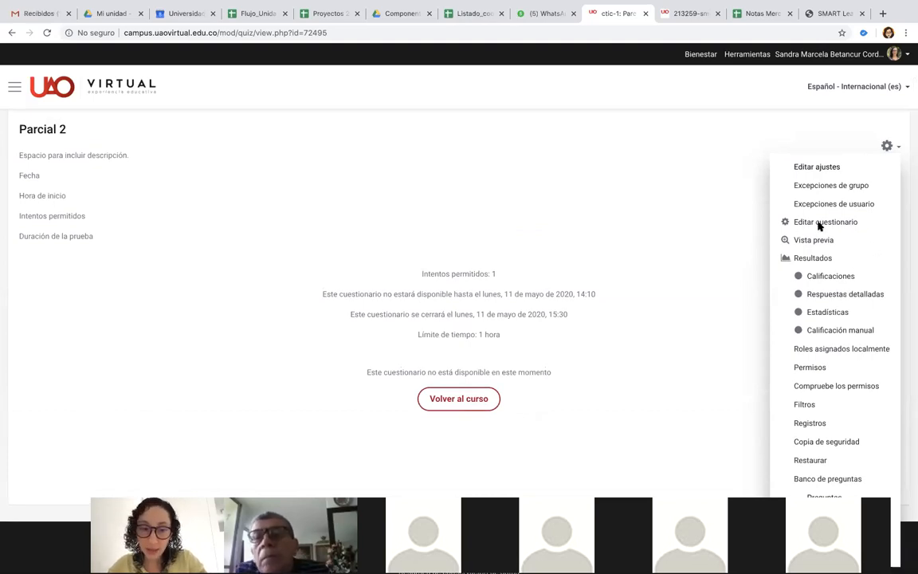
{"action": "left_click", "coordinate": [713, 195]}
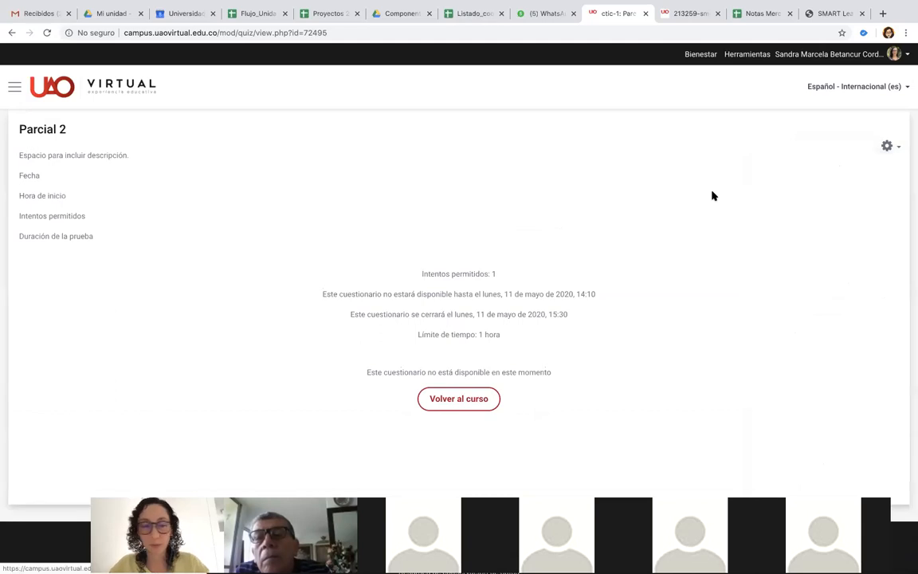
{"action": "scroll", "coordinate": [545, 250], "scroll_direction": "up", "scroll_amount": 2}
{"action": "scroll", "coordinate": [546, 251], "scroll_direction": "down", "scroll_amount": 1}
{"action": "scroll", "coordinate": [545, 250], "scroll_direction": "down", "scroll_amount": 1}
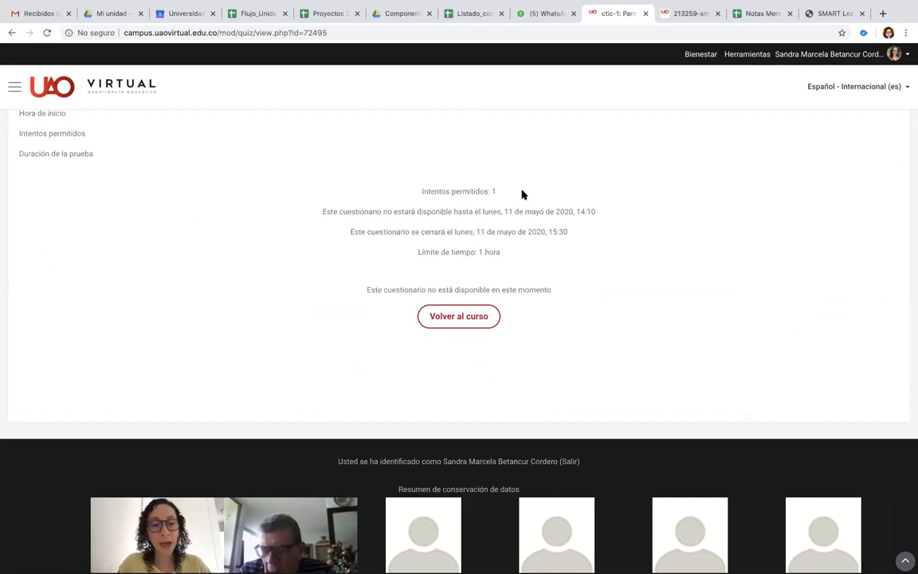
{"action": "scroll", "coordinate": [789, 245], "scroll_direction": "up", "scroll_amount": 3}
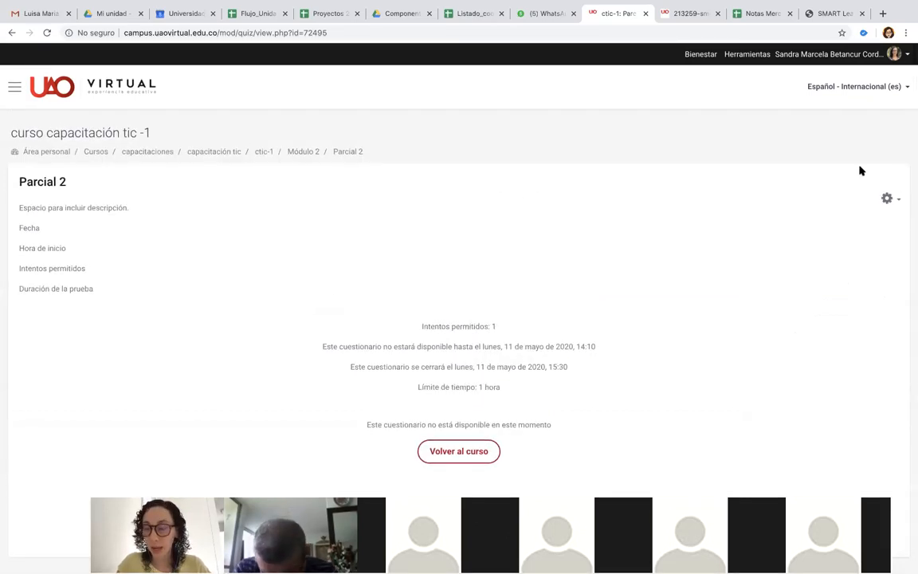
View the Parcial 2 question editing page and return to the quiz page
{"action": "left_click", "coordinate": [886, 199]}
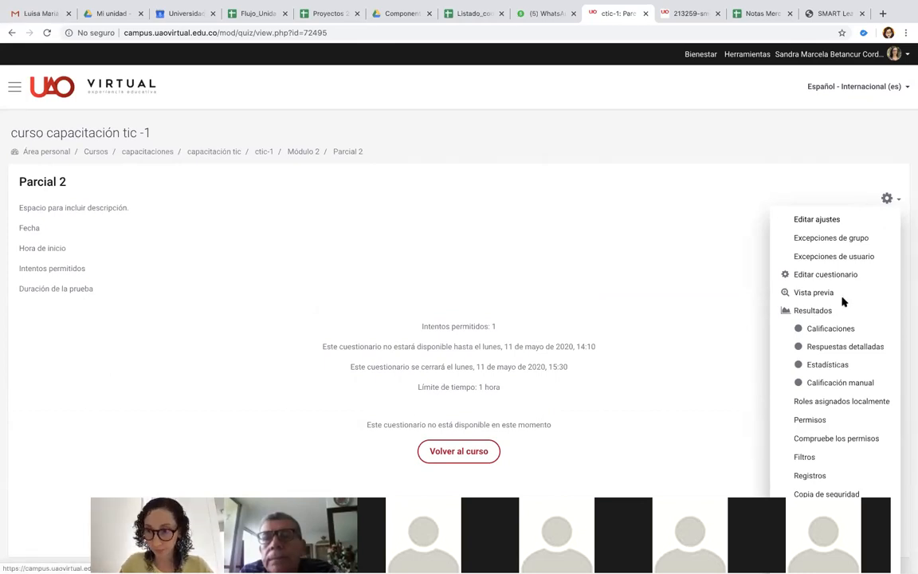
{"action": "scroll", "coordinate": [842, 301], "scroll_direction": "down", "scroll_amount": 2}
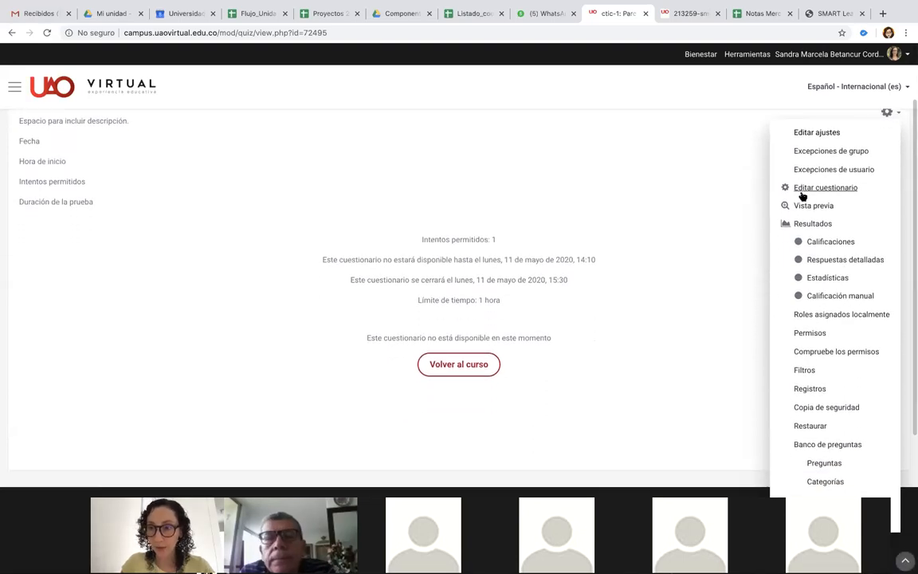
{"action": "left_click", "coordinate": [824, 206]}
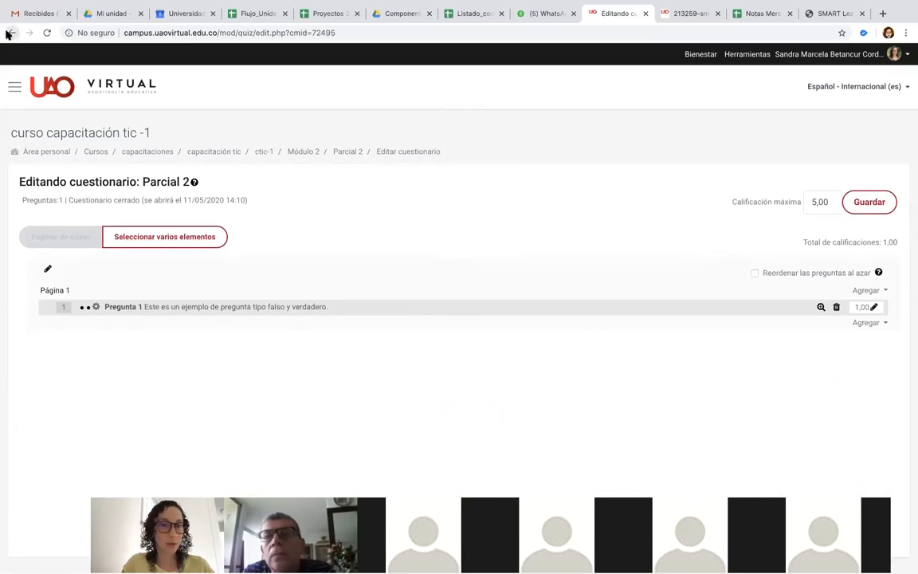
{"action": "left_click", "coordinate": [9, 34]}
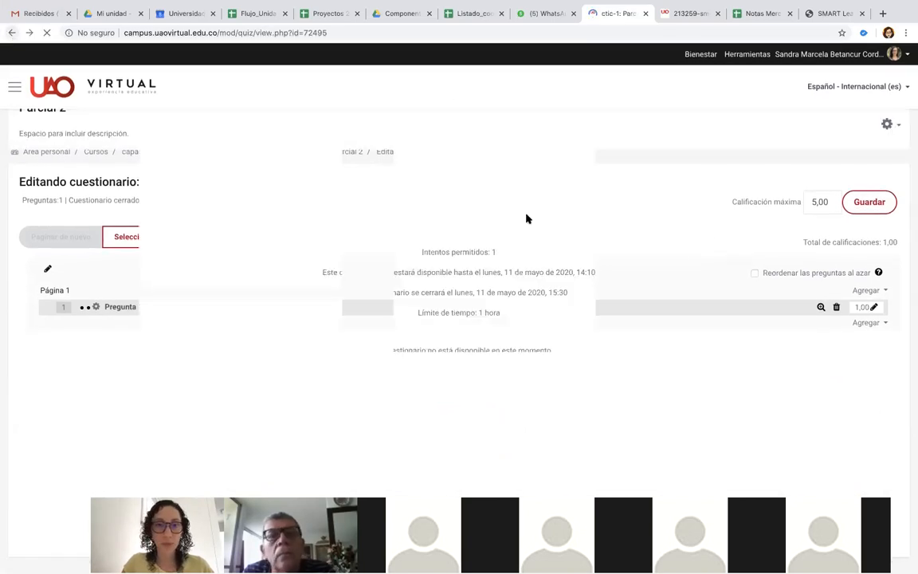
Open the list of questions in the Parcial 2 question bank
{"action": "left_click", "coordinate": [893, 128]}
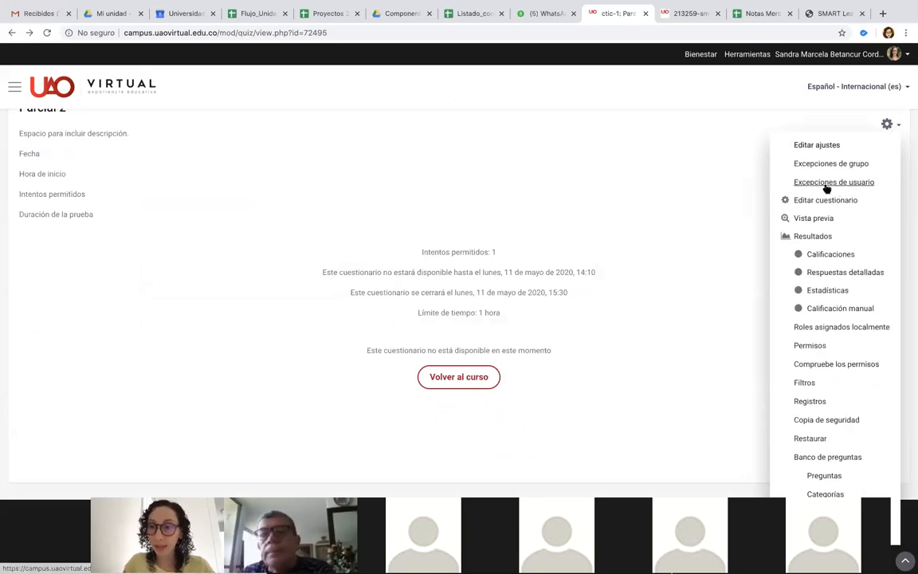
{"action": "scroll", "coordinate": [843, 321], "scroll_direction": "down", "scroll_amount": 4}
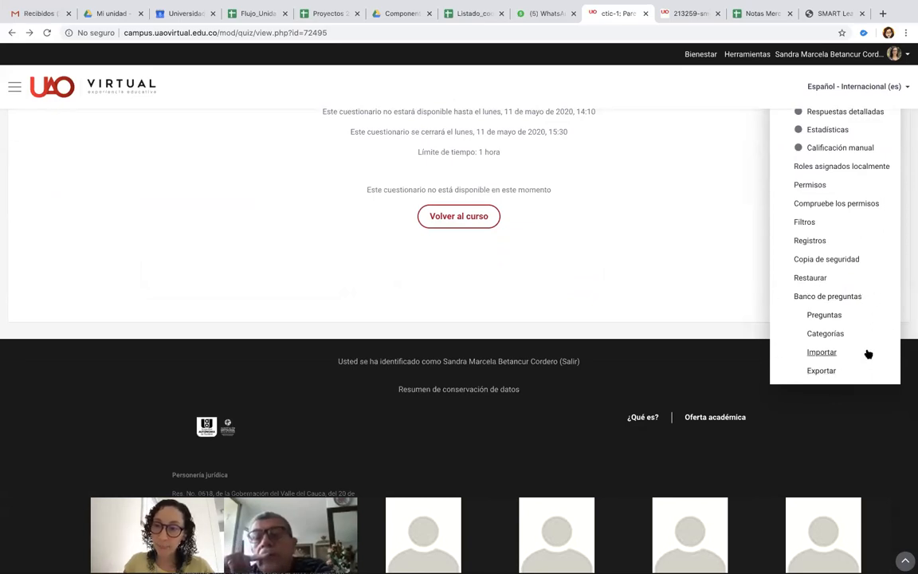
{"action": "left_click", "coordinate": [820, 317]}
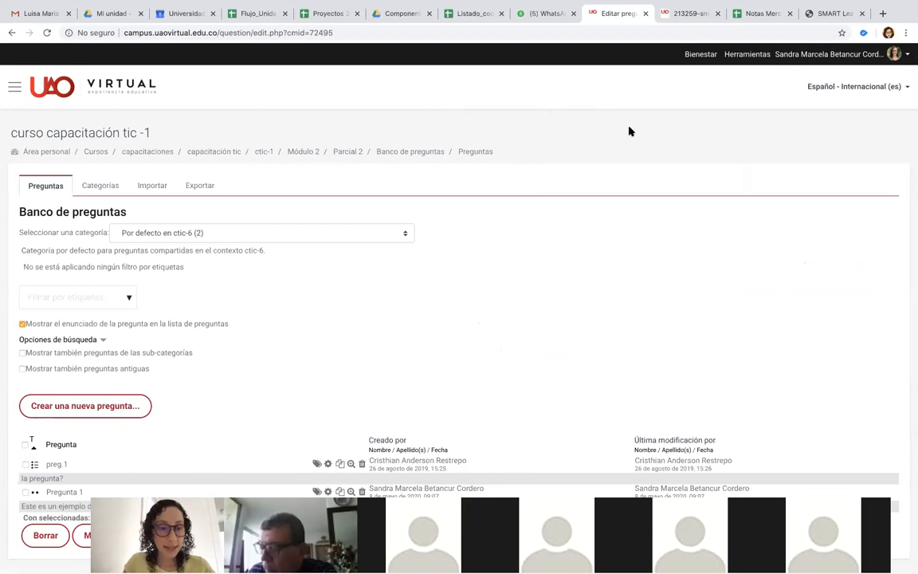
{"action": "scroll", "coordinate": [239, 263], "scroll_direction": "down", "scroll_amount": 2}
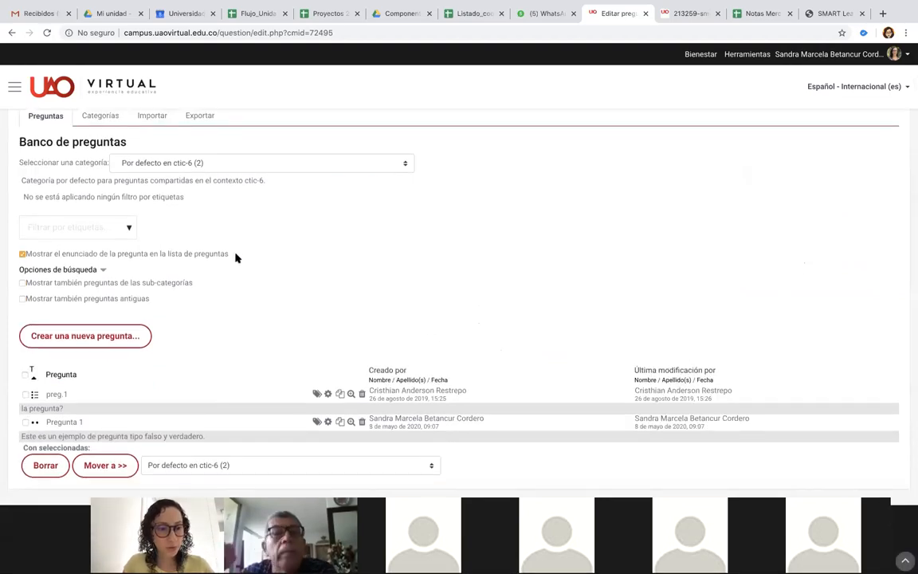
Look through the question bank categories and select "Por defecto en Parcial 2"
{"action": "left_click", "coordinate": [230, 164]}
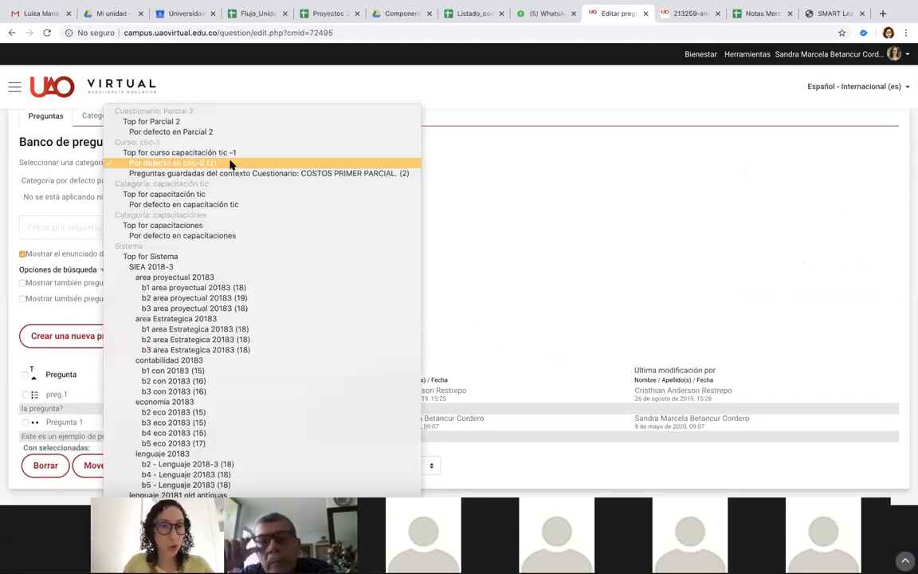
{"action": "left_click", "coordinate": [473, 218]}
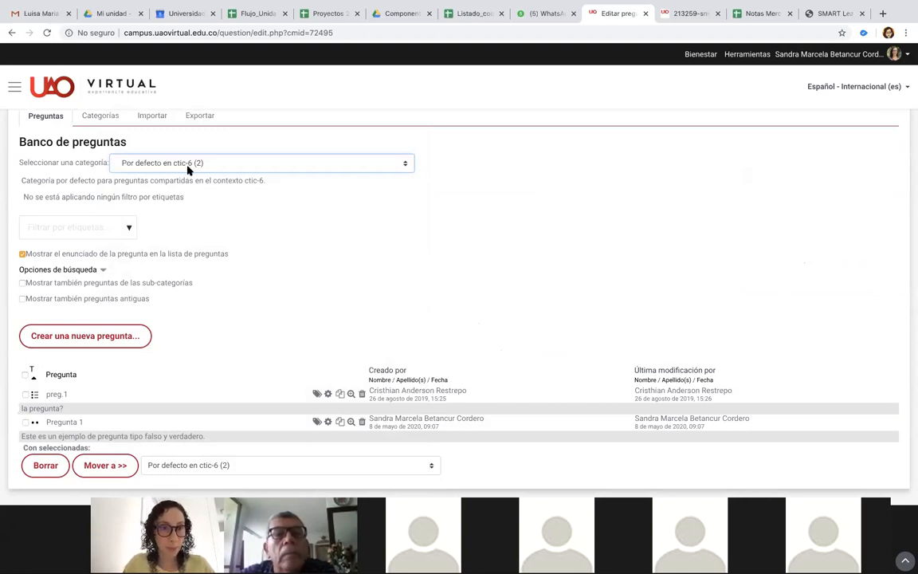
{"action": "left_click", "coordinate": [209, 158]}
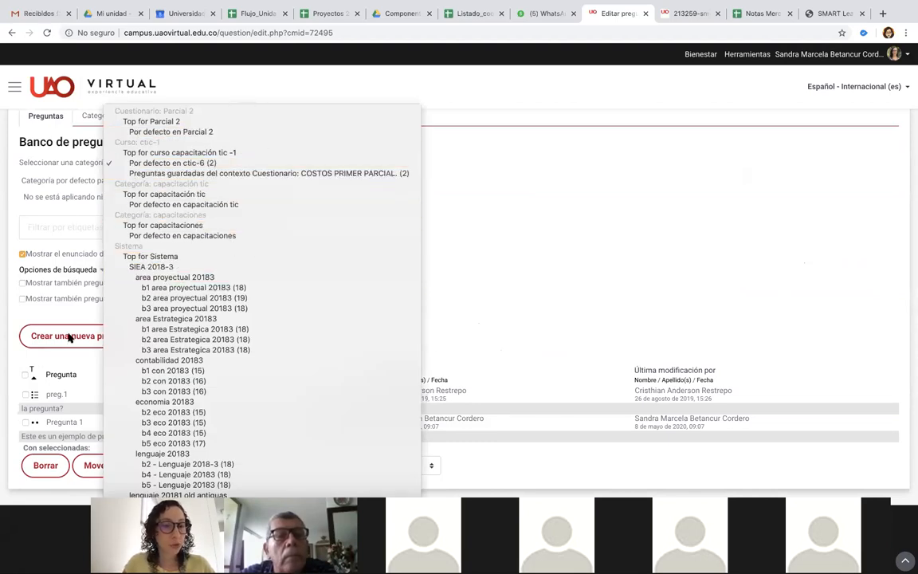
{"action": "scroll", "coordinate": [308, 418], "scroll_direction": "down", "scroll_amount": 10}
{"action": "scroll", "coordinate": [281, 410], "scroll_direction": "down", "scroll_amount": 10}
{"action": "scroll", "coordinate": [269, 403], "scroll_direction": "up", "scroll_amount": 20}
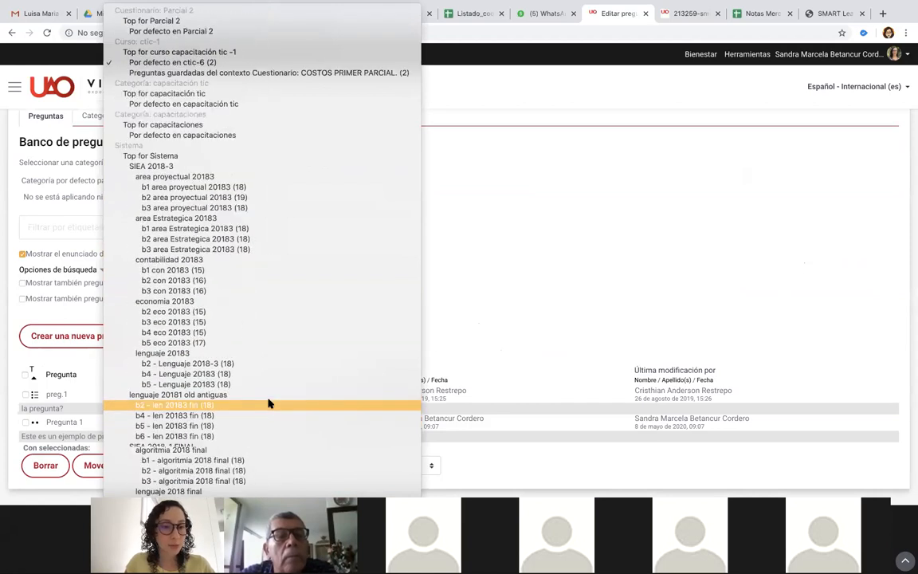
{"action": "scroll", "coordinate": [269, 403], "scroll_direction": "down", "scroll_amount": 10}
{"action": "scroll", "coordinate": [262, 398], "scroll_direction": "up", "scroll_amount": 15}
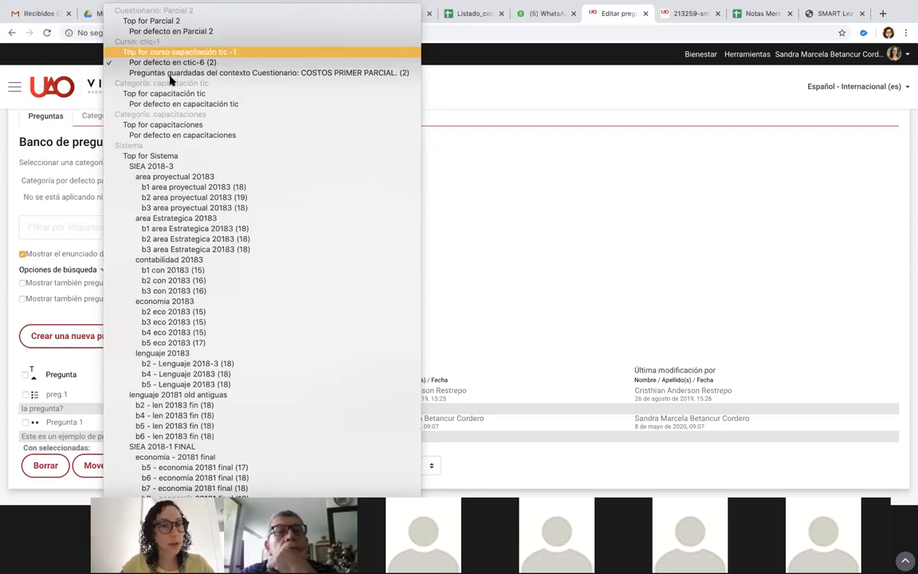
{"action": "left_click", "coordinate": [164, 32]}
Create a new question of the type Opción múltiple in the selected category
{"action": "scroll", "coordinate": [237, 349], "scroll_direction": "down", "scroll_amount": 2}
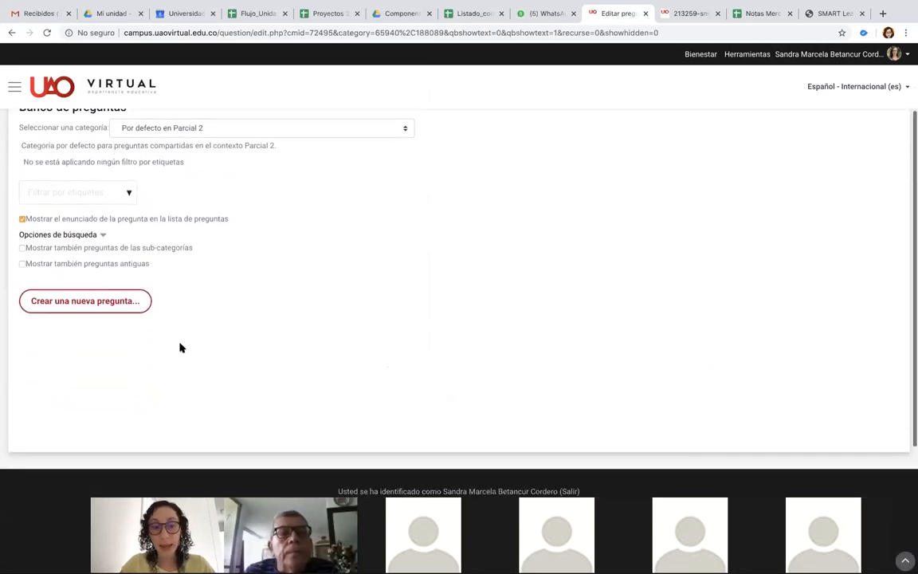
{"action": "left_click", "coordinate": [87, 302]}
{"action": "left_click", "coordinate": [390, 204]}
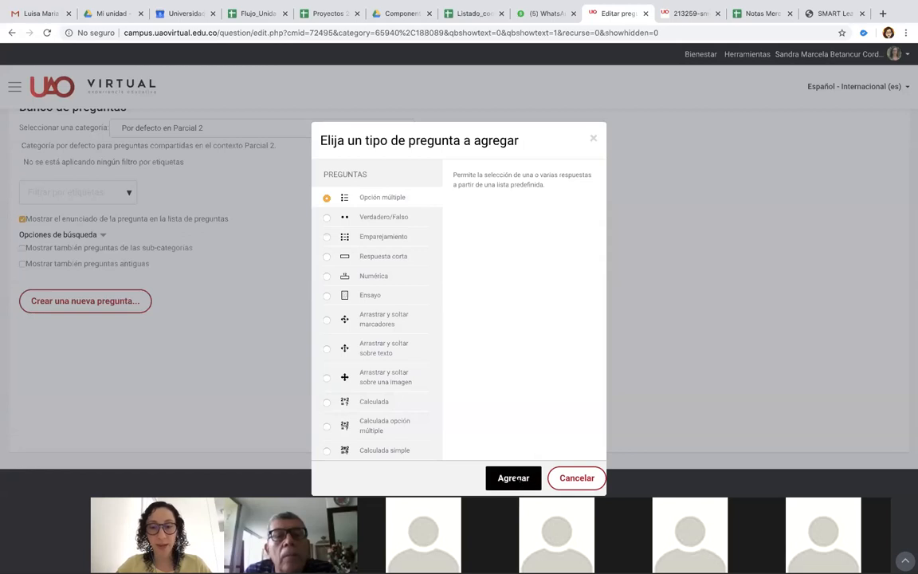
{"action": "left_click", "coordinate": [518, 482]}
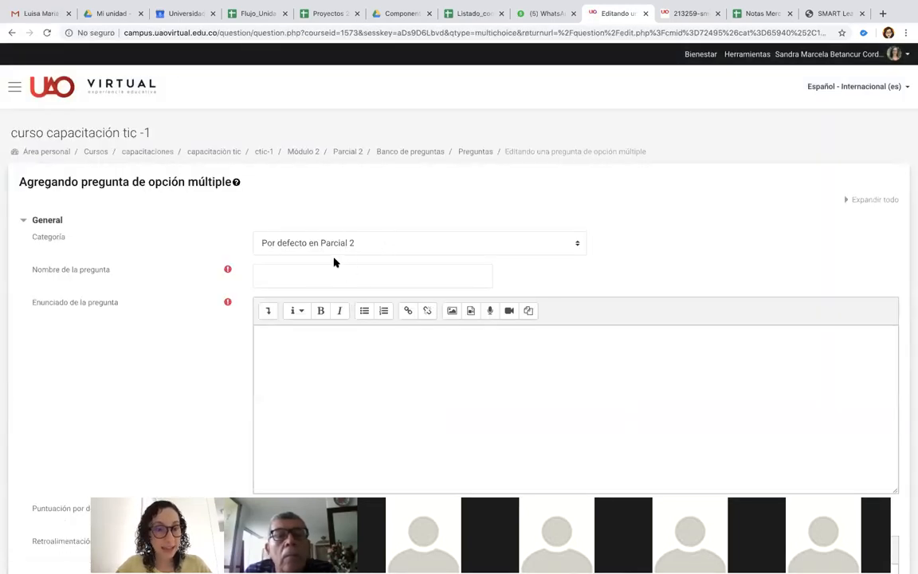
Name the multiple-choice question "Ejemplo opción múltiple"
{"action": "left_click", "coordinate": [269, 279]}
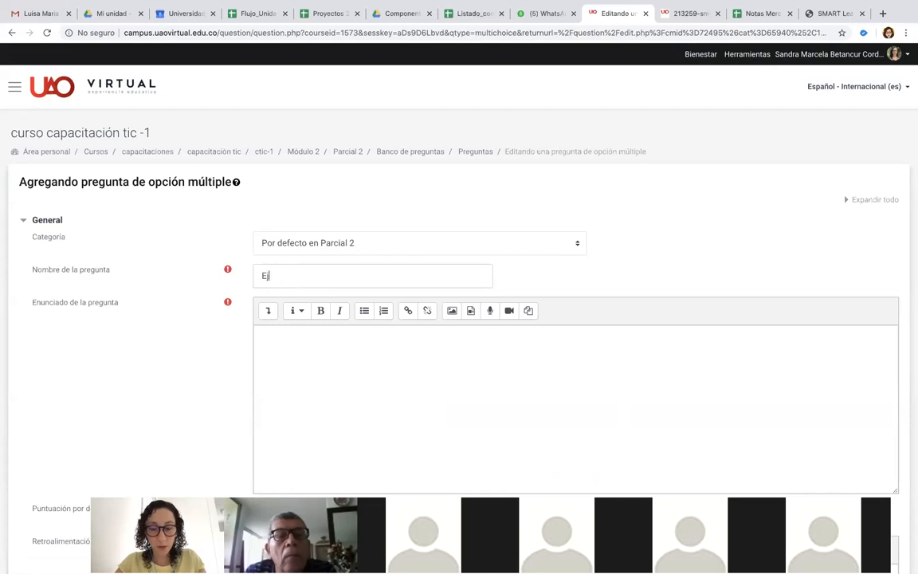
{"action": "type", "text": "Ejemplo opción "}
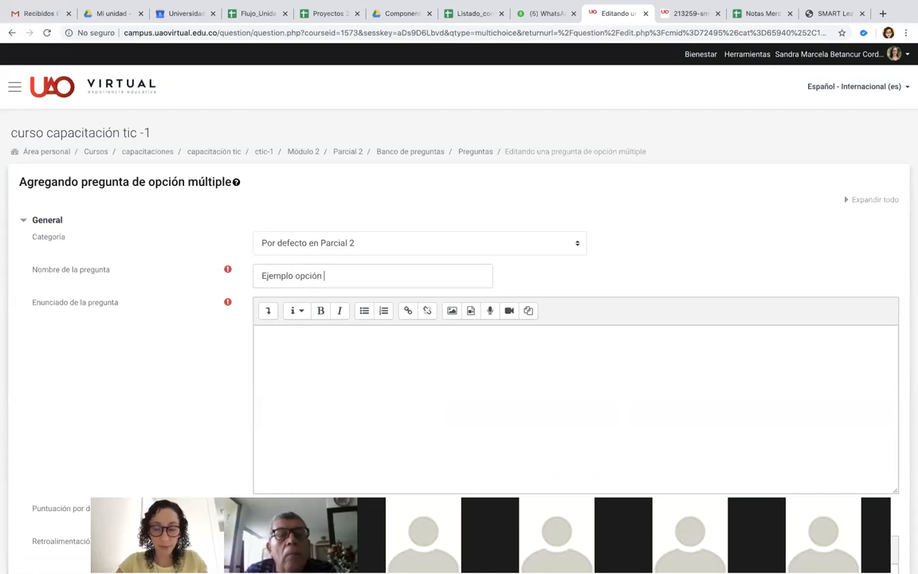
{"action": "type", "text": "múltiple"}
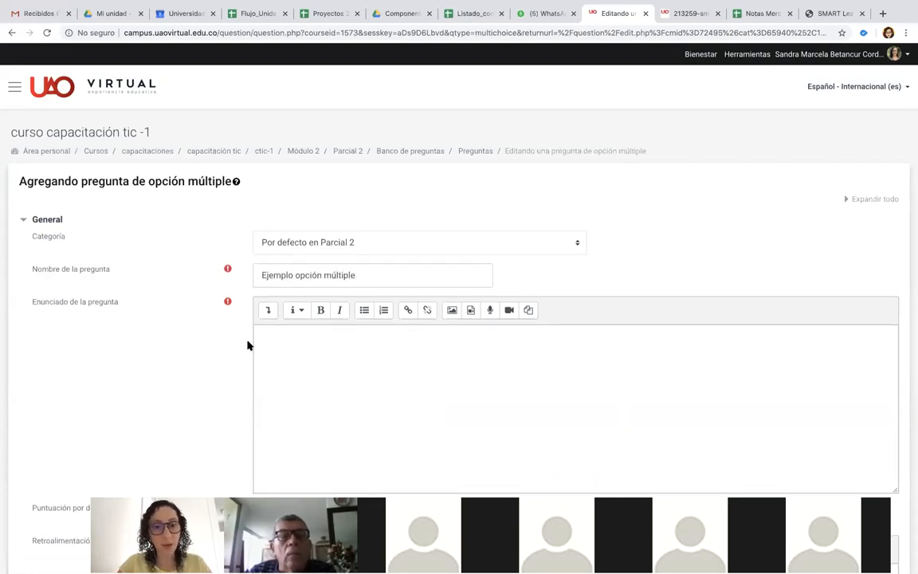
Enter "Selecciona qué tipo de pregunta fue configurada:" as the question statement
{"action": "scroll", "coordinate": [287, 311], "scroll_direction": "down", "scroll_amount": 1}
{"action": "left_click", "coordinate": [322, 276]}
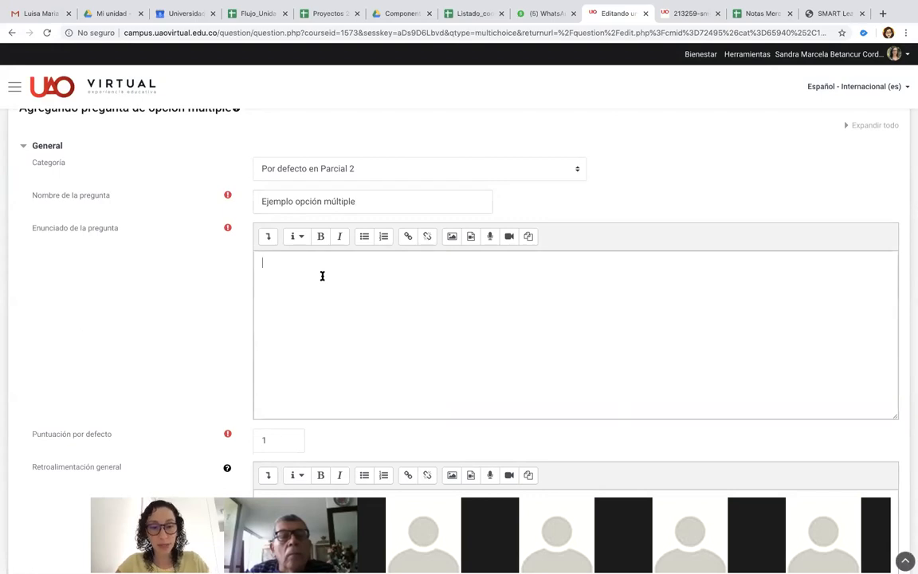
{"action": "type", "text": "Selecc"}
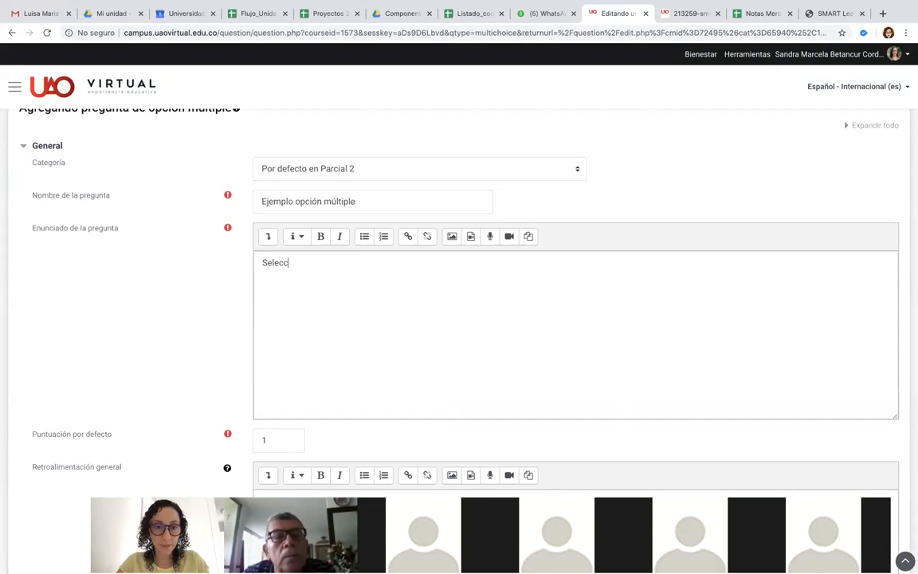
{"action": "type", "text": "iona la opción que mejor respond"}
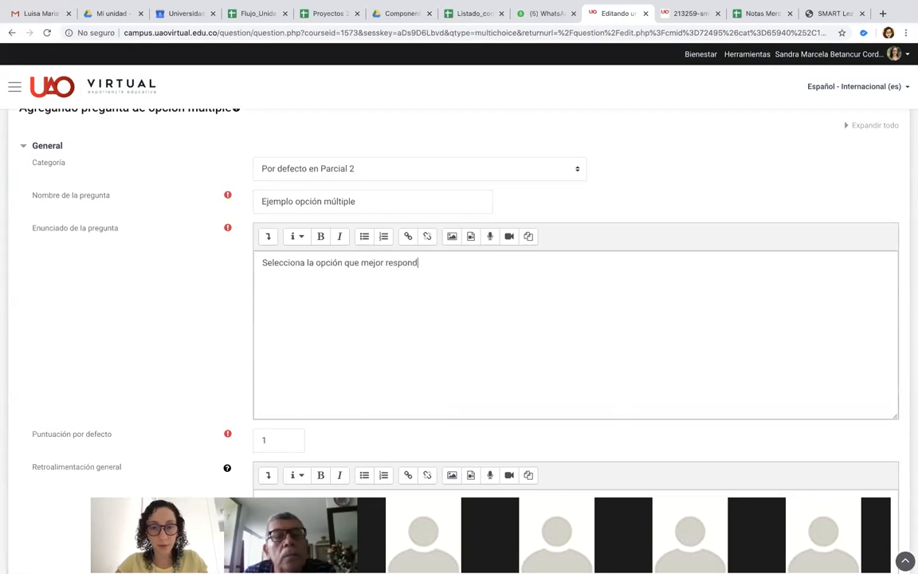
{"action": "key", "text": "BackSpace"}
{"action": "key", "text": "BackSpace"}
{"action": "key", "text": "BackSpace"}
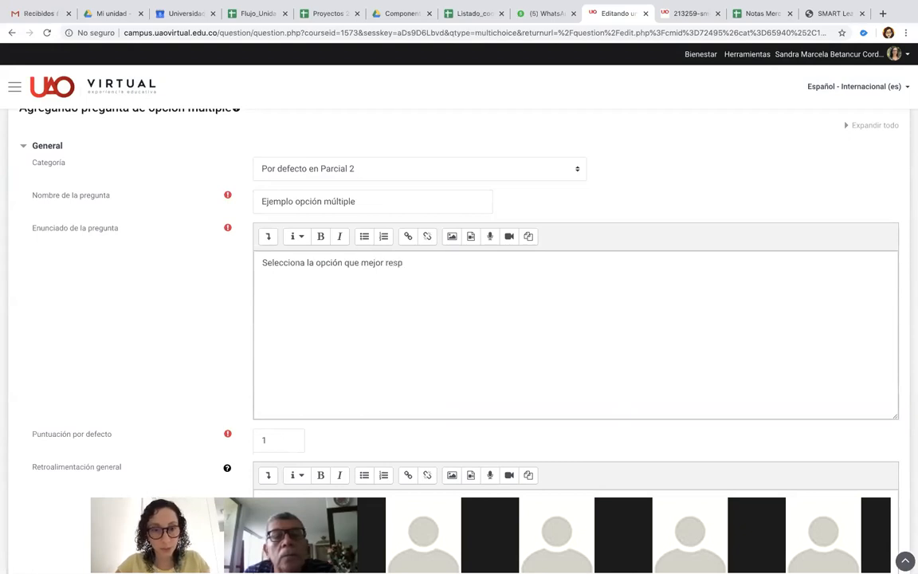
{"action": "key", "text": "BackSpace"}
{"action": "key", "text": "BackSpace"}
{"action": "key", "text": "BackSpace"}
{"action": "key", "text": "BackSpace"}
{"action": "key", "text": "BackSpace"}
{"action": "key", "text": "BackSpace"}
{"action": "key", "text": "BackSpace"}
{"action": "key", "text": "BackSpace"}
{"action": "key", "text": "BackSpace"}
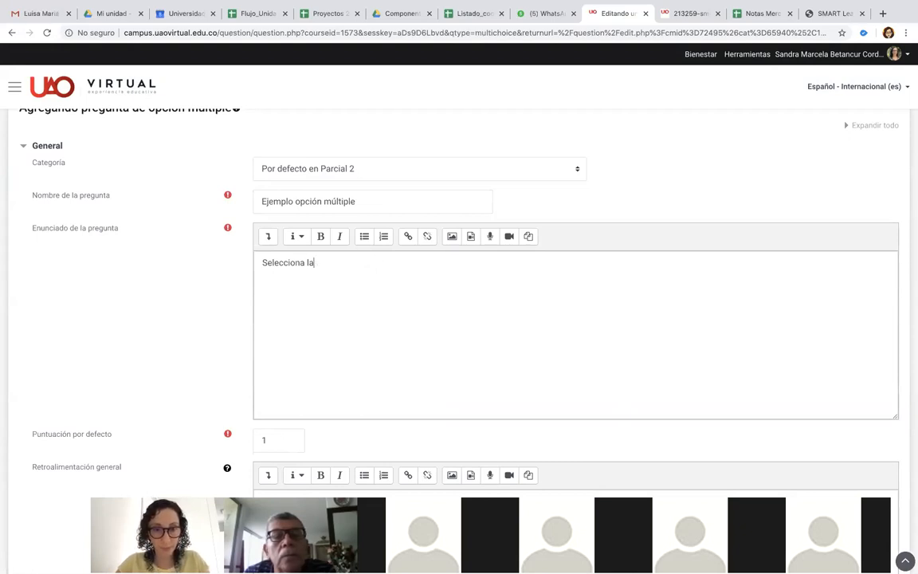
{"action": "type", "text": "tipo de"}
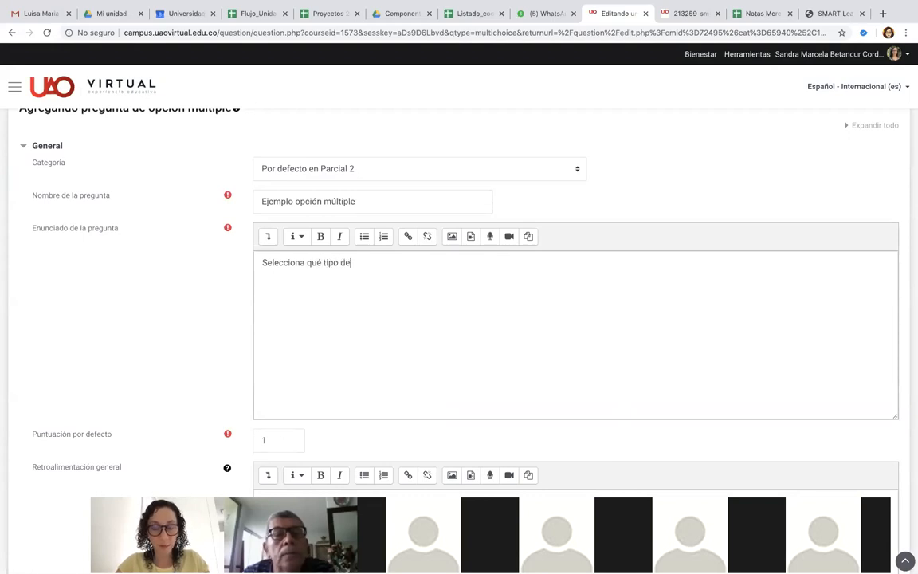
{"action": "type", "text": " pregunta fue configurada:"}
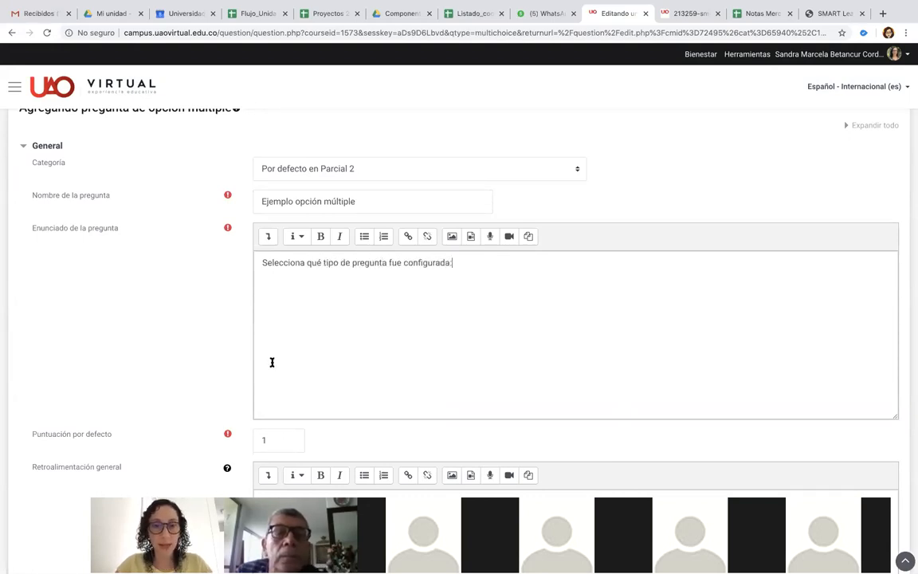
Review the choices for one or several answers and for numbering the options, keeping "Sólo una respuesta" and "a., b., c., ..."
{"action": "scroll", "coordinate": [272, 362], "scroll_direction": "down", "scroll_amount": 5}
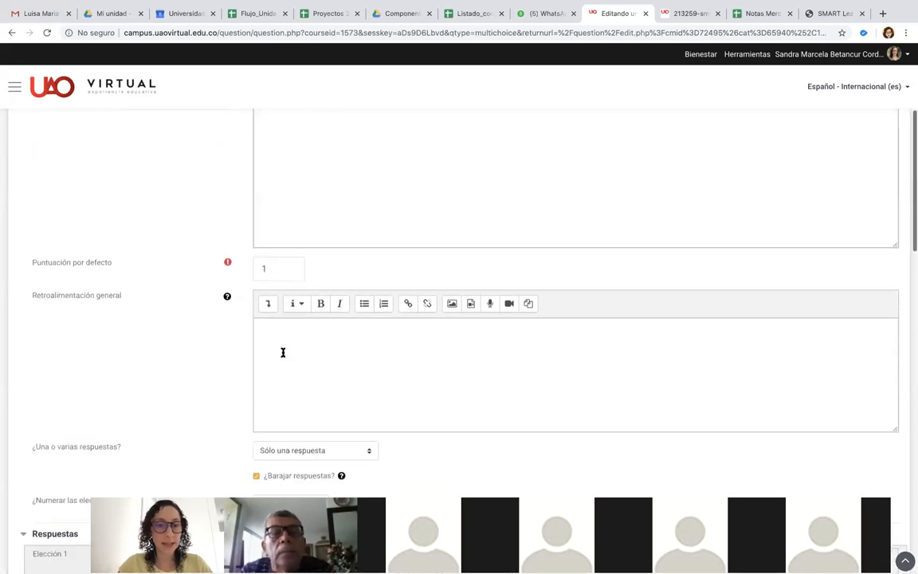
{"action": "scroll", "coordinate": [283, 352], "scroll_direction": "down", "scroll_amount": 4}
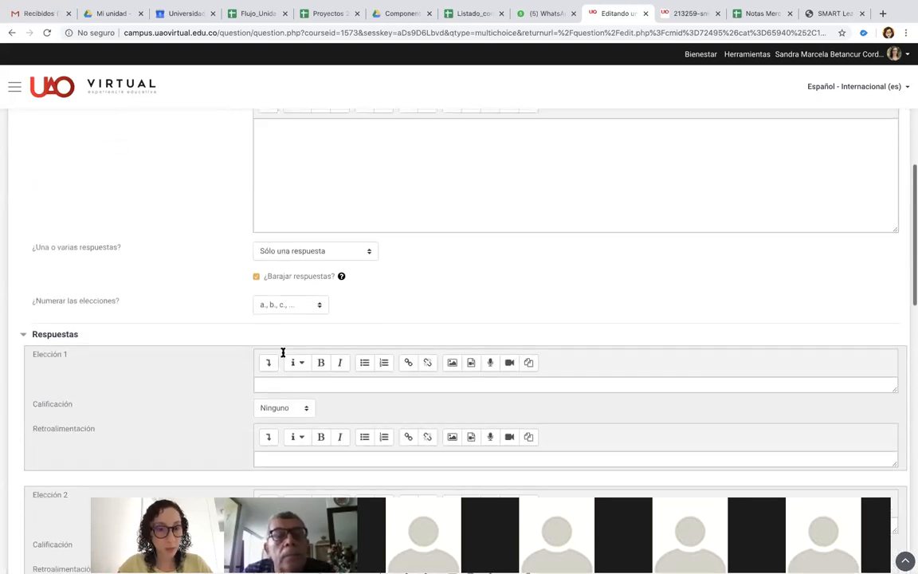
{"action": "left_click", "coordinate": [341, 219]}
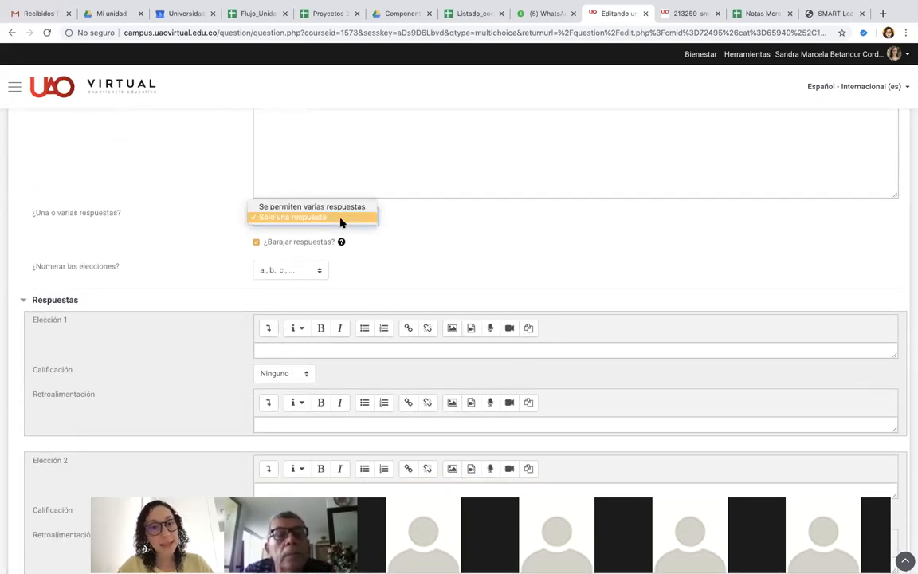
{"action": "left_click", "coordinate": [409, 226]}
{"action": "scroll", "coordinate": [413, 229], "scroll_direction": "down", "scroll_amount": 2}
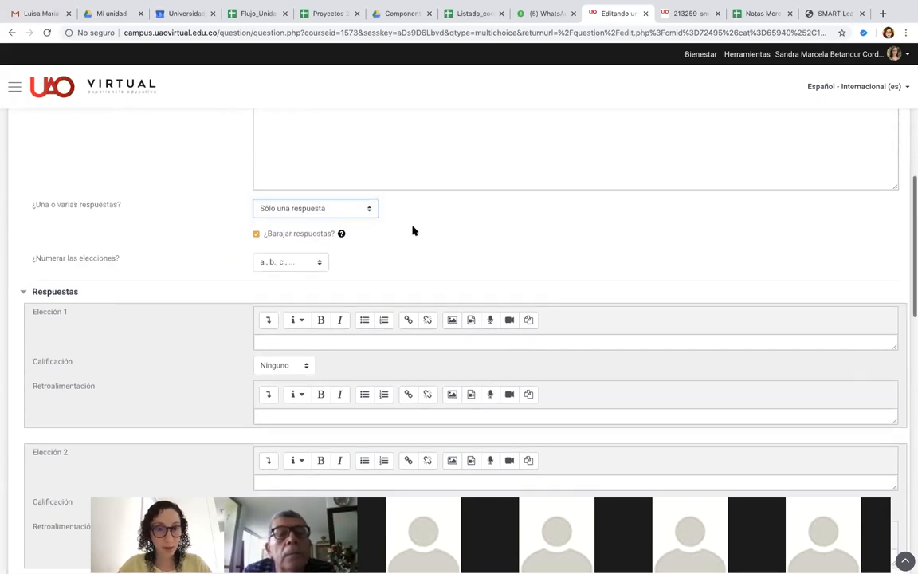
{"action": "left_click", "coordinate": [311, 202]}
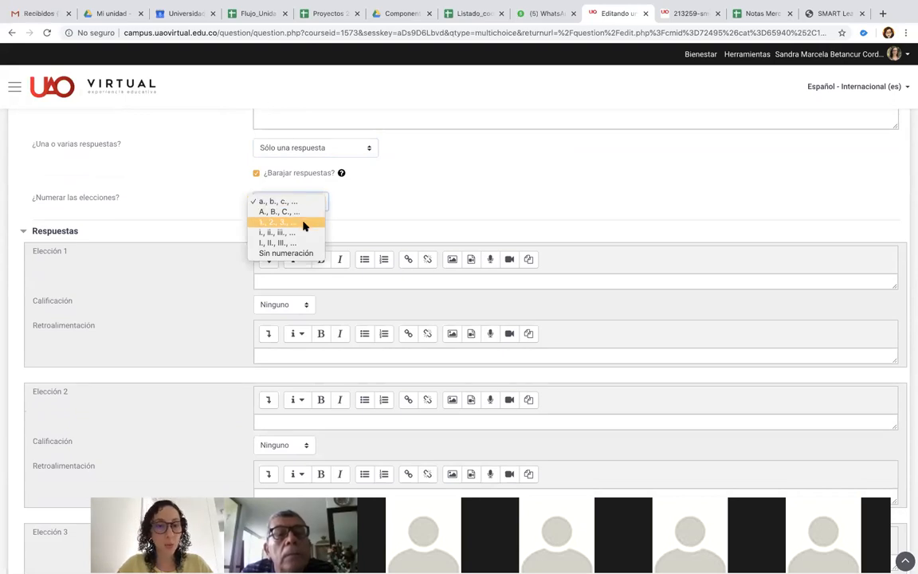
{"action": "left_click", "coordinate": [418, 214]}
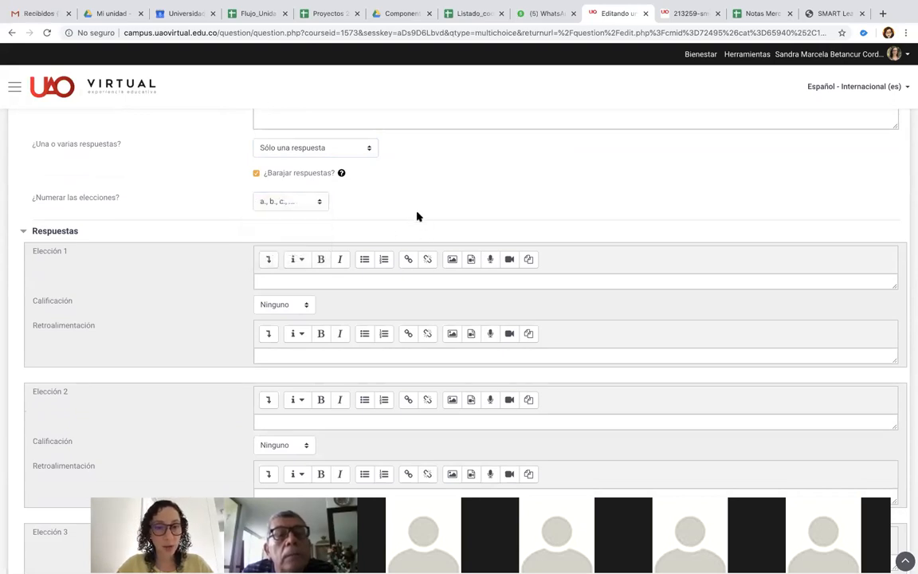
Enter "Verdadero/Falso" as the text of Elección 1 and "Respuesta corta" as the text of Elección 2
{"action": "scroll", "coordinate": [416, 213], "scroll_direction": "down", "scroll_amount": 3}
{"action": "left_click", "coordinate": [286, 186]}
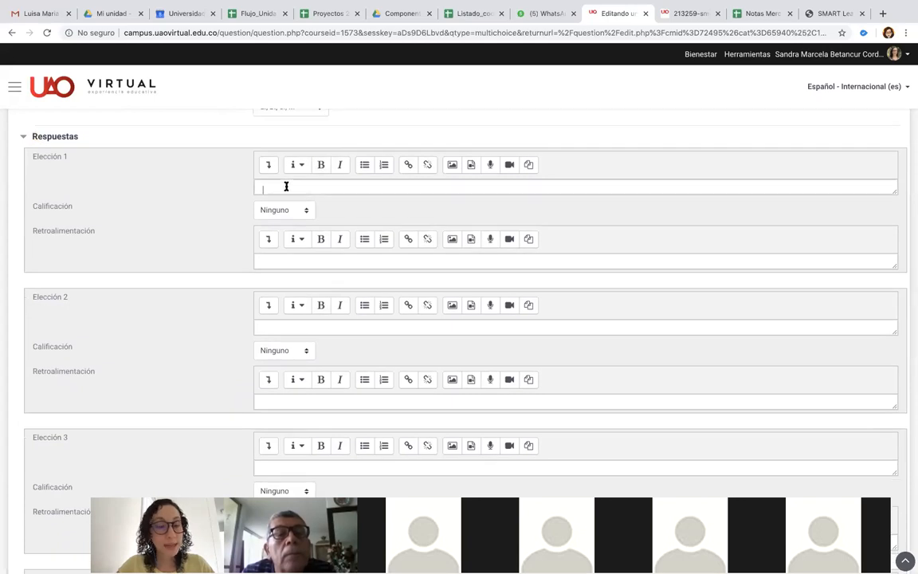
{"action": "type", "text": "Verdadero"}
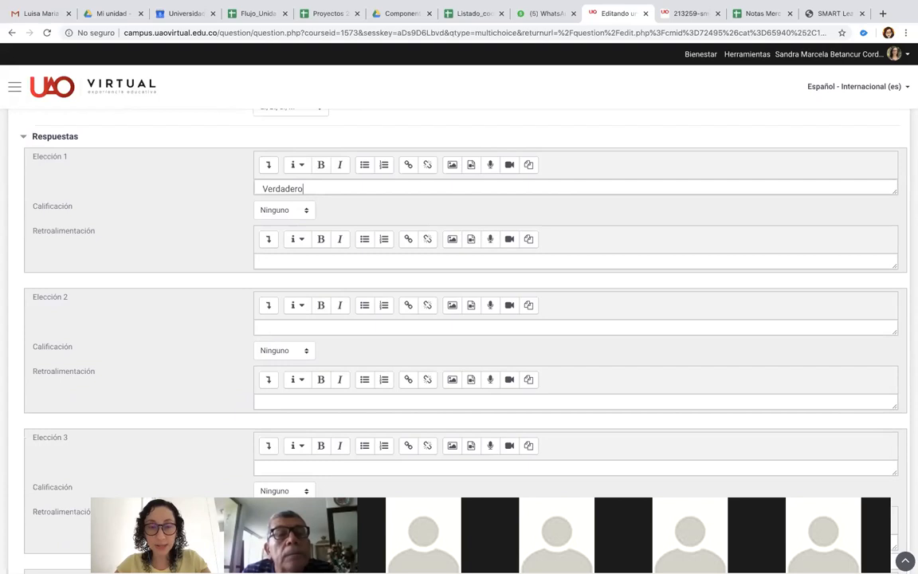
{"action": "type", "text": "/Falsao"}
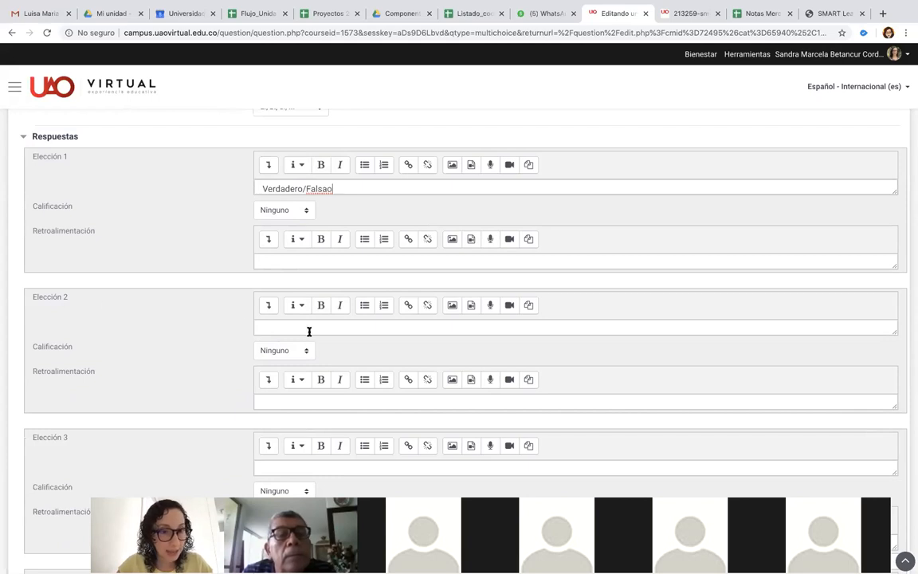
{"action": "left_click", "coordinate": [302, 329]}
{"action": "left_click", "coordinate": [275, 346]}
{"action": "left_click", "coordinate": [275, 347]}
{"action": "type", "text": "Respuesta corta"}
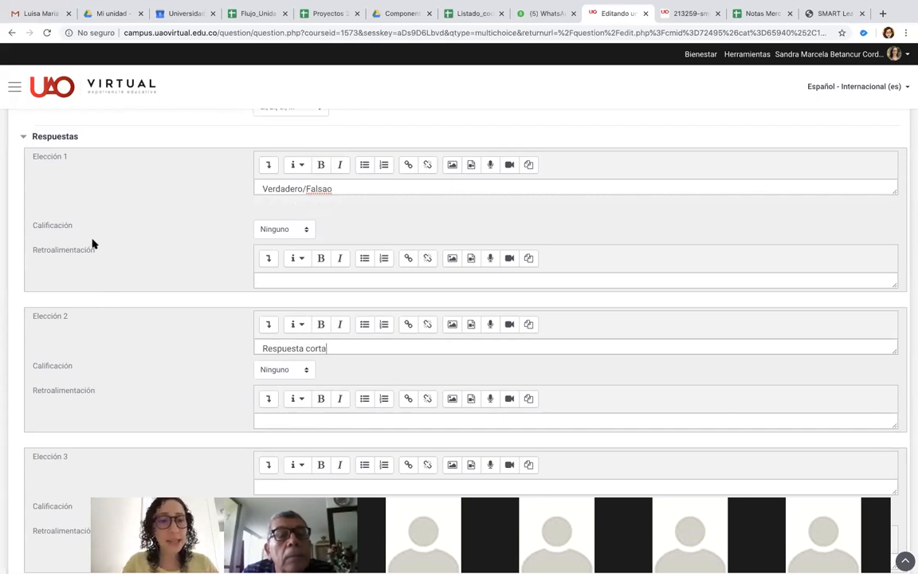
{"action": "left_click", "coordinate": [327, 189]}
{"action": "key", "text": "BackSpace"}
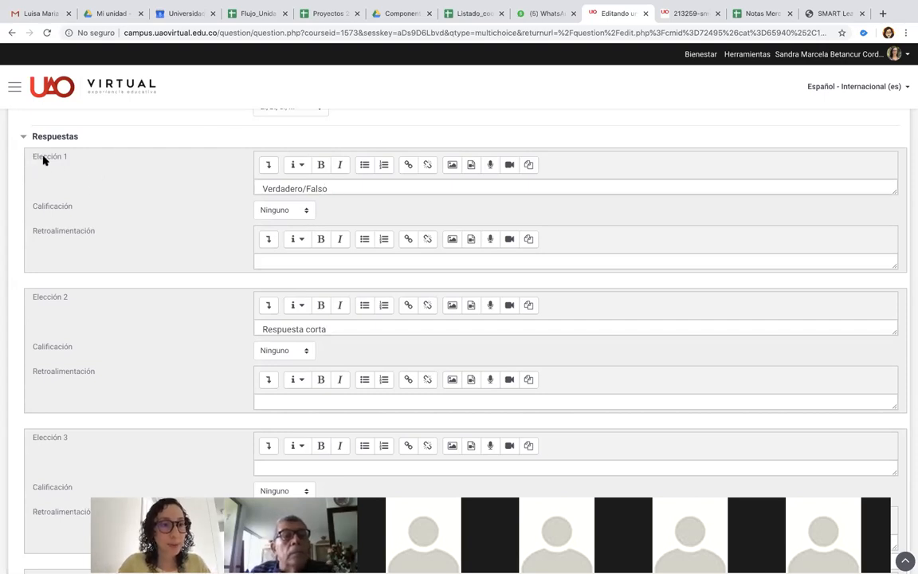
{"action": "left_click_drag", "start_coordinate": [331, 188], "coordinate": [237, 187]}
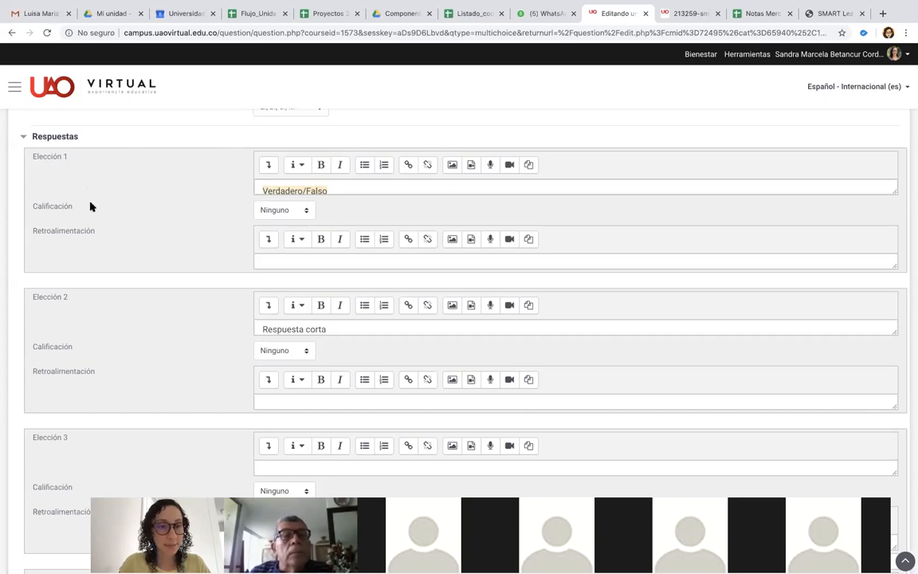
{"action": "left_click", "coordinate": [297, 210]}
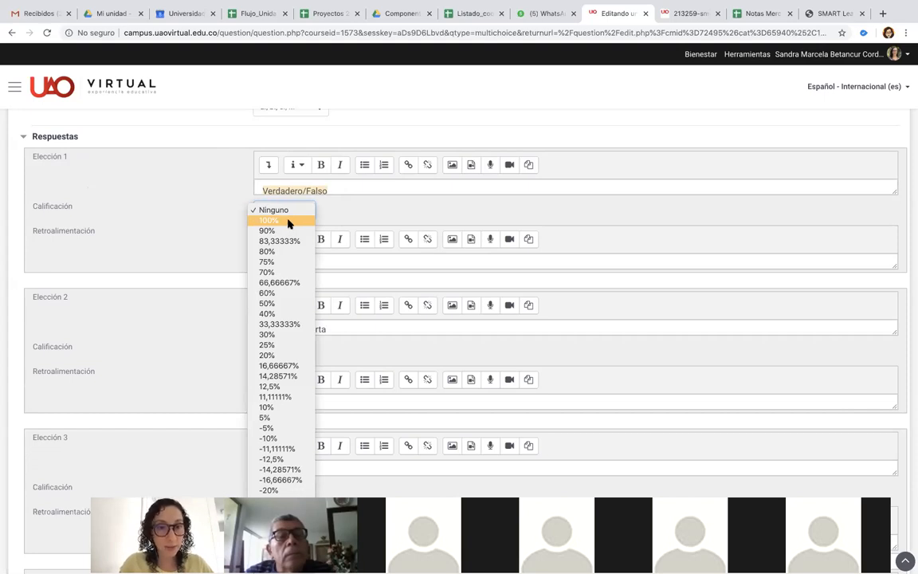
{"action": "left_click", "coordinate": [288, 220]}
{"action": "left_click", "coordinate": [303, 210]}
{"action": "left_click", "coordinate": [299, 209]}
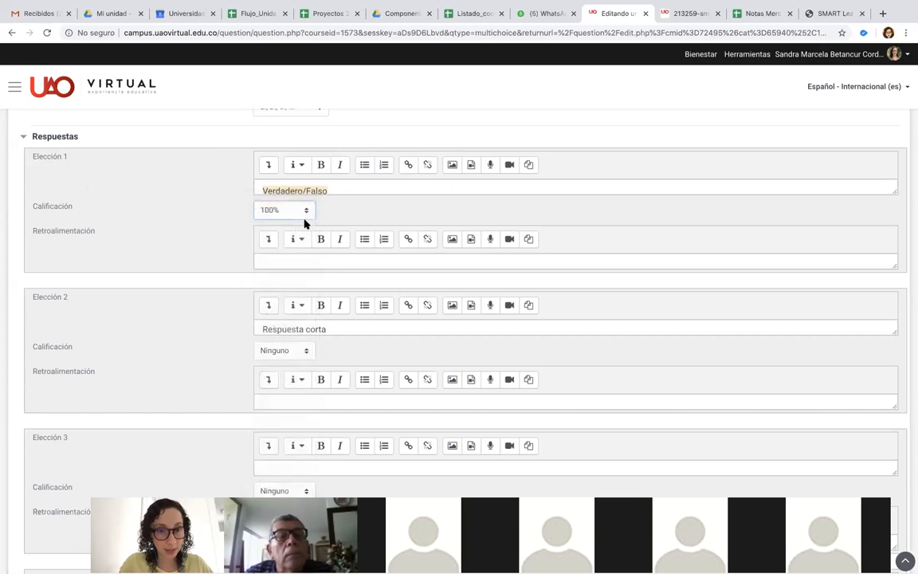
{"action": "scroll", "coordinate": [305, 223], "scroll_direction": "down", "scroll_amount": 1}
{"action": "left_click", "coordinate": [289, 208]}
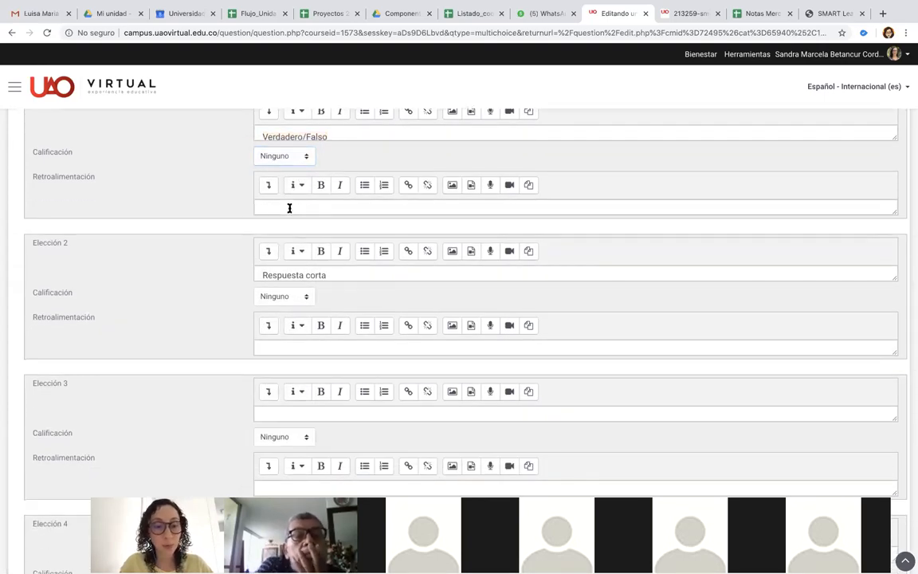
{"action": "scroll", "coordinate": [288, 206], "scroll_direction": "up", "scroll_amount": 1}
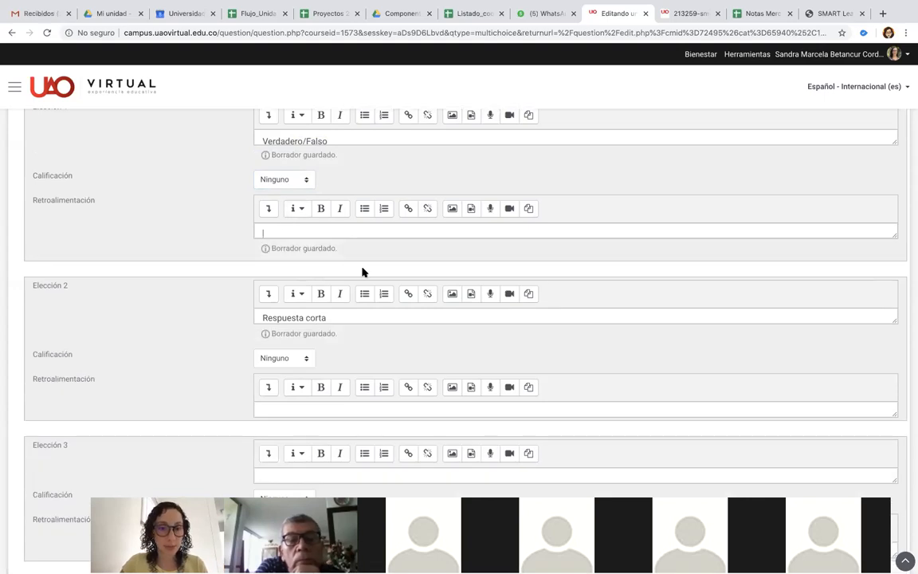
Enter "Opción múltiple." as the answer text of Elección 3
{"action": "scroll", "coordinate": [362, 269], "scroll_direction": "down", "scroll_amount": 1}
{"action": "scroll", "coordinate": [200, 352], "scroll_direction": "down", "scroll_amount": 1}
{"action": "left_click", "coordinate": [292, 416]}
{"action": "type", "text": "O"}
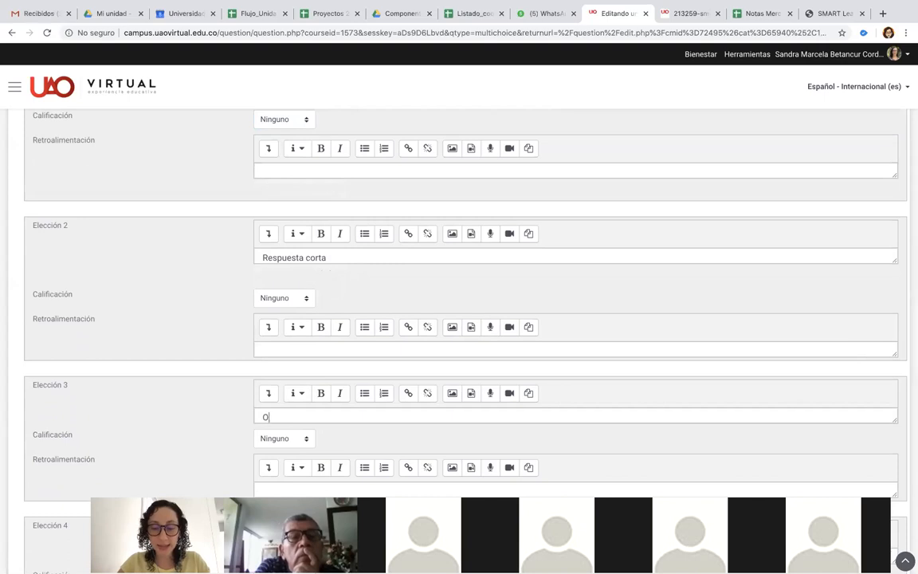
{"action": "type", "text": "pción múltiple.-"}
{"action": "key", "text": "BackSpace"}
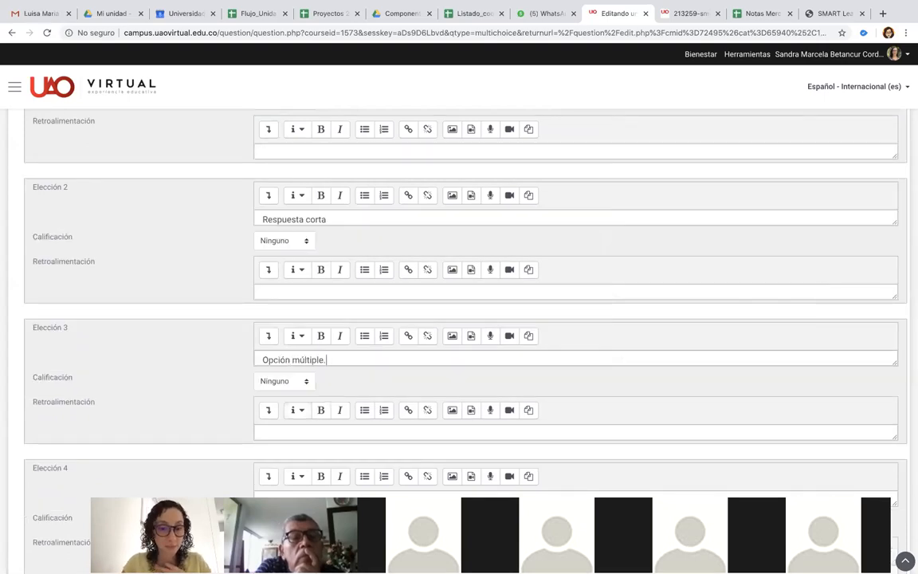
Set the grade of Elección 3 to 100% and save the multiple-choice question
{"action": "scroll", "coordinate": [240, 410], "scroll_direction": "down", "scroll_amount": 2}
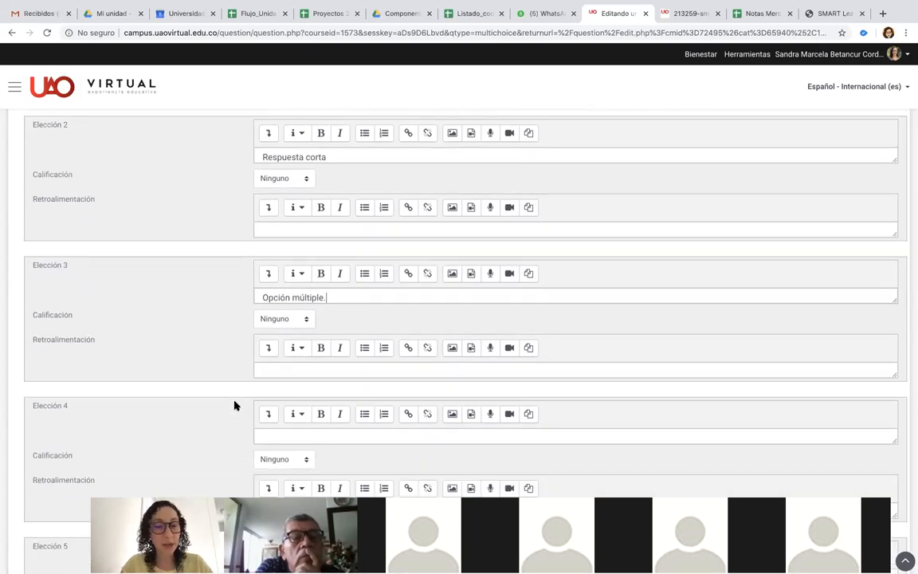
{"action": "scroll", "coordinate": [234, 405], "scroll_direction": "down", "scroll_amount": 1}
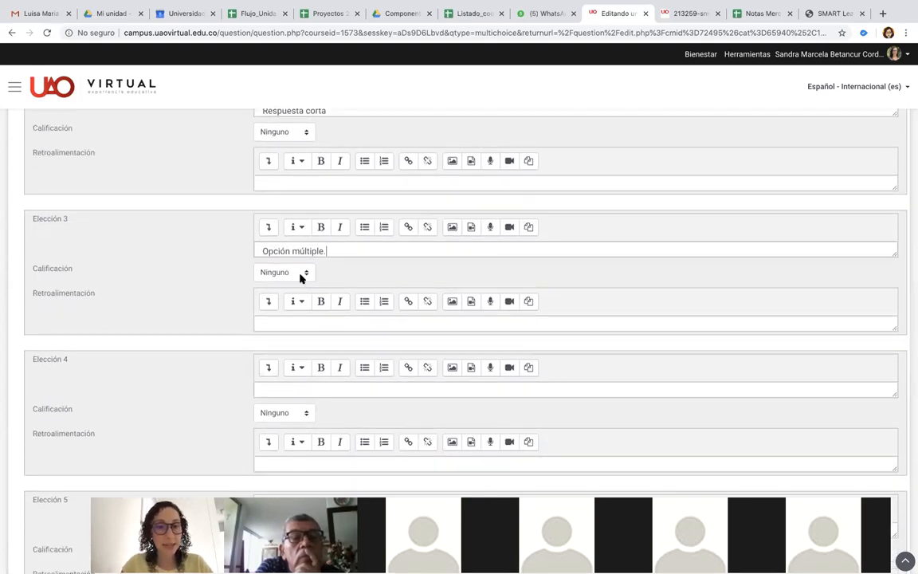
{"action": "left_click", "coordinate": [283, 272]}
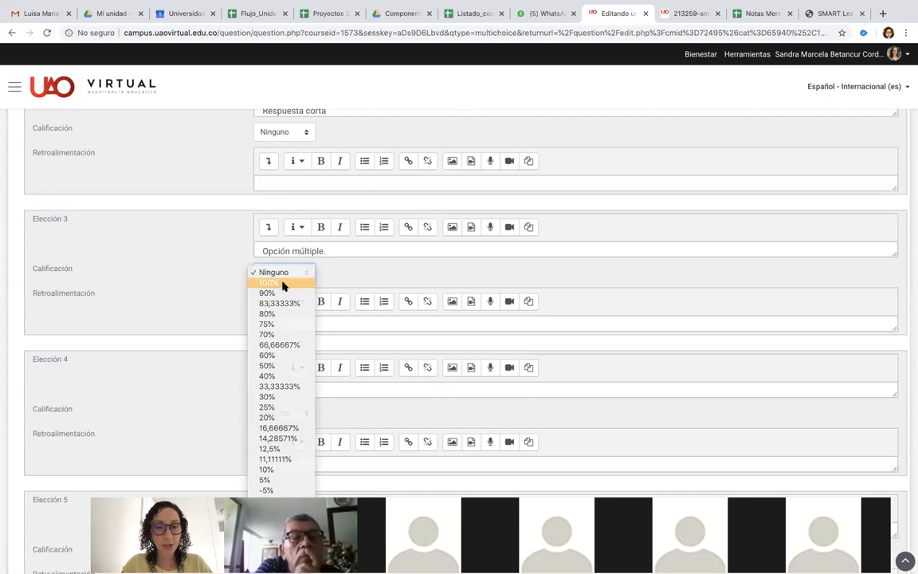
{"action": "left_click", "coordinate": [283, 283]}
{"action": "scroll", "coordinate": [351, 328], "scroll_direction": "down", "scroll_amount": 5}
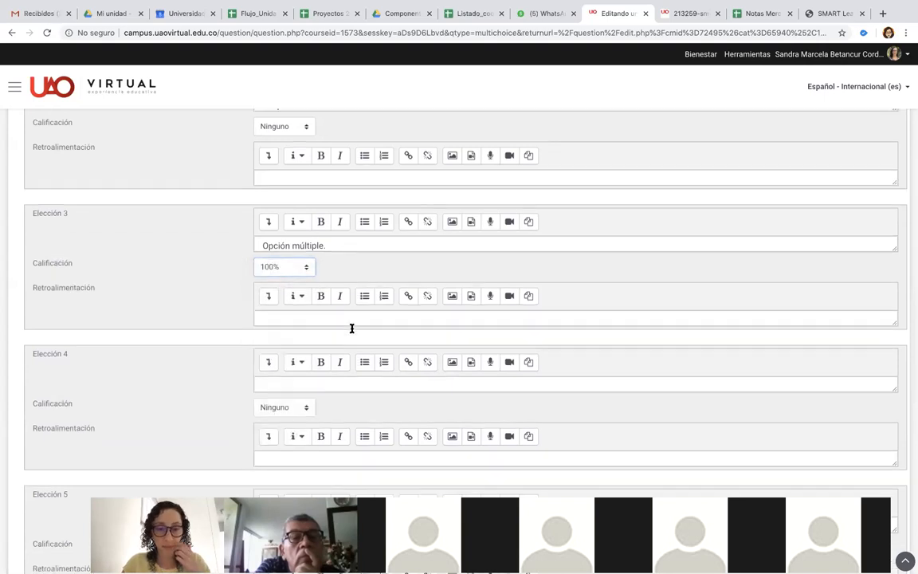
{"action": "scroll", "coordinate": [351, 330], "scroll_direction": "down", "scroll_amount": 3}
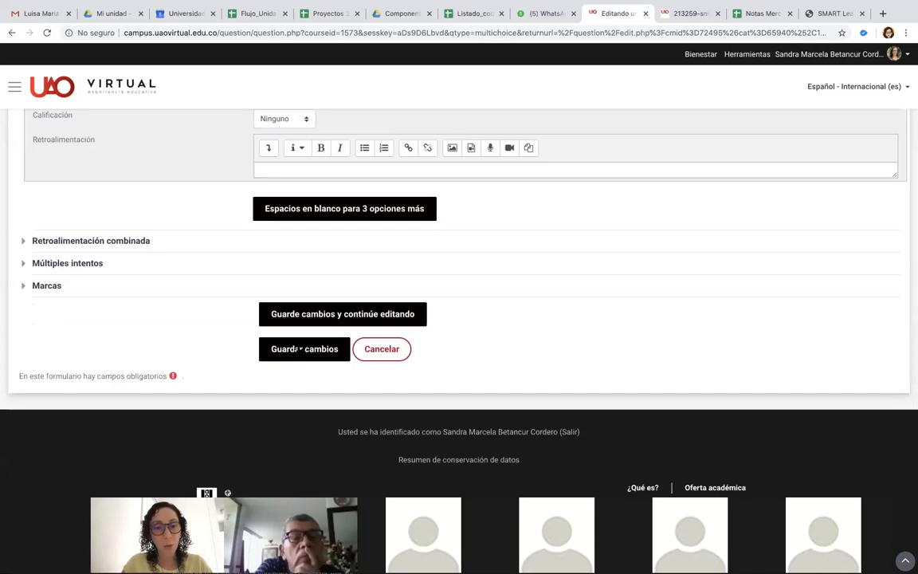
{"action": "left_click", "coordinate": [301, 348]}
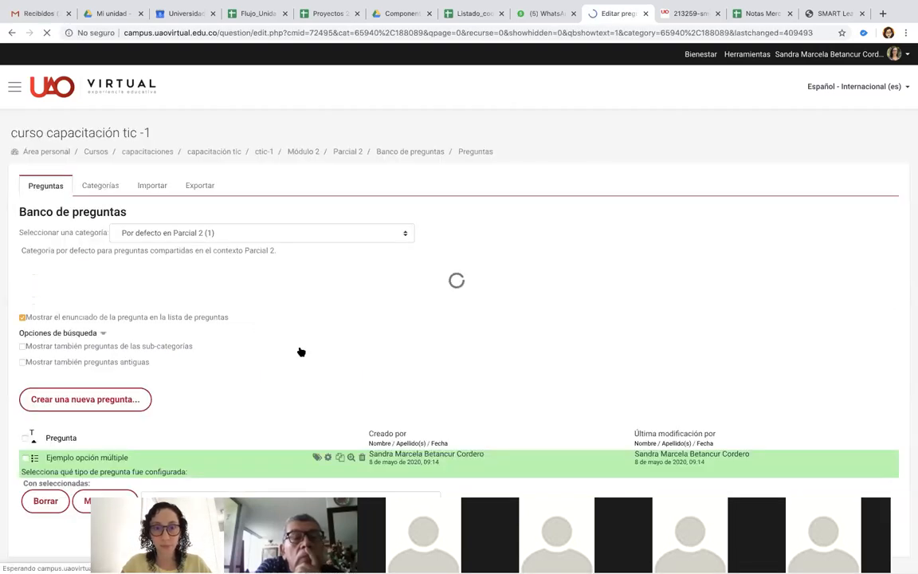
Examine the question bank listing for the Parcial 2 category, including the saved multiple-choice question
{"action": "scroll", "coordinate": [302, 350], "scroll_direction": "down", "scroll_amount": 2}
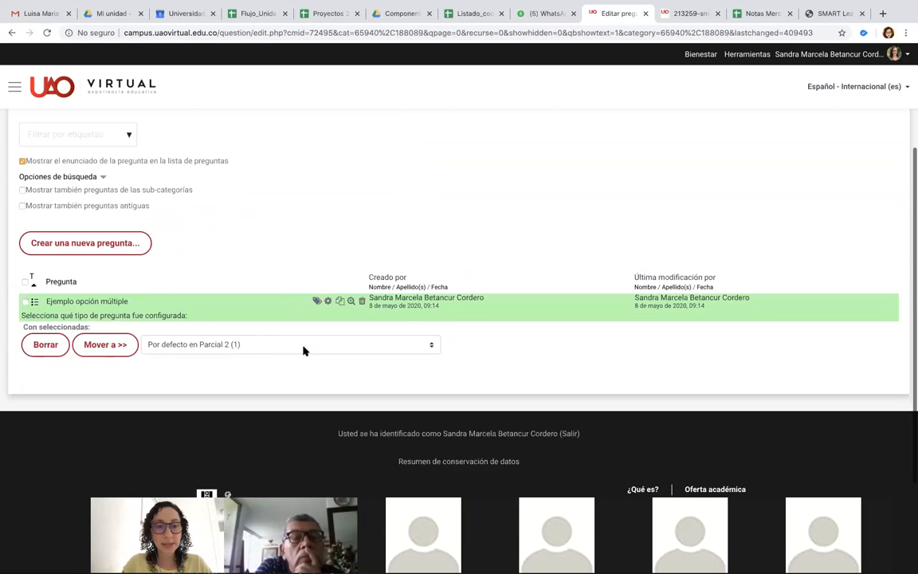
{"action": "scroll", "coordinate": [302, 350], "scroll_direction": "up", "scroll_amount": 1}
{"action": "scroll", "coordinate": [301, 348], "scroll_direction": "down", "scroll_amount": 1}
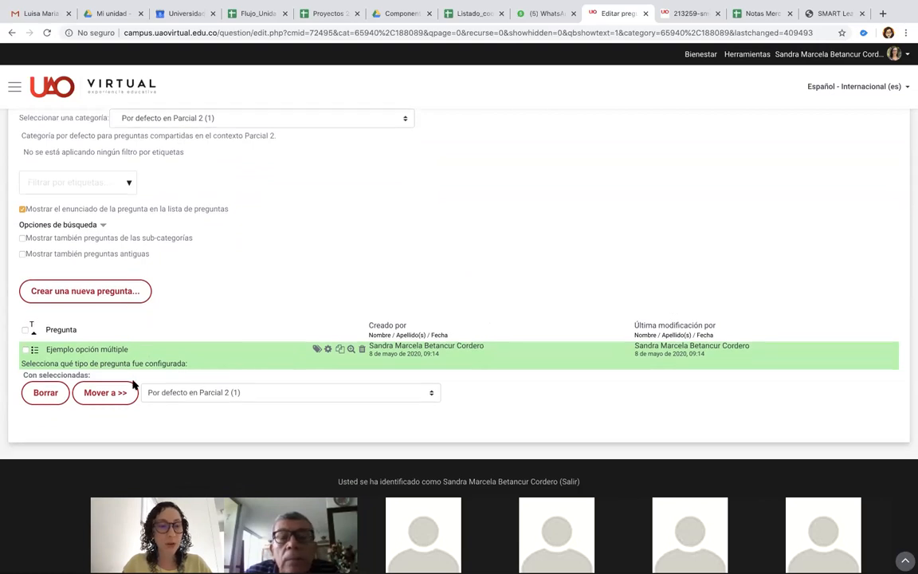
{"action": "scroll", "coordinate": [133, 384], "scroll_direction": "down", "scroll_amount": 2}
{"action": "scroll", "coordinate": [133, 383], "scroll_direction": "up", "scroll_amount": 3}
{"action": "scroll", "coordinate": [133, 383], "scroll_direction": "down", "scroll_amount": 2}
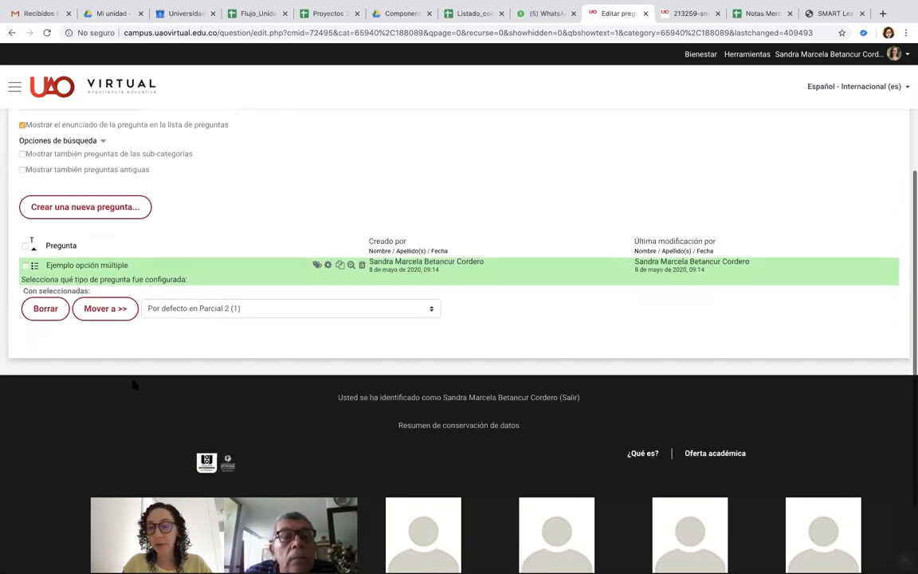
{"action": "scroll", "coordinate": [133, 383], "scroll_direction": "up", "scroll_amount": 3}
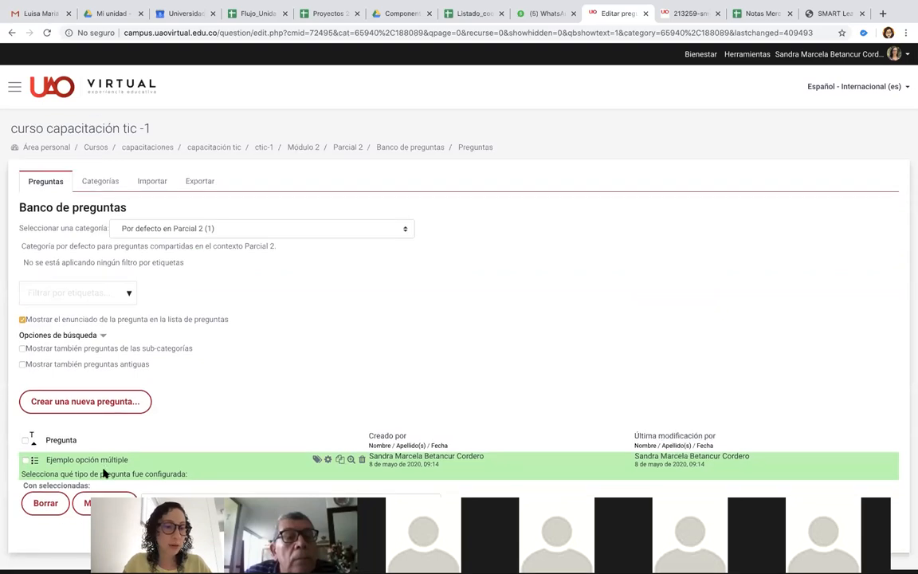
{"action": "scroll", "coordinate": [103, 469], "scroll_direction": "down", "scroll_amount": 1}
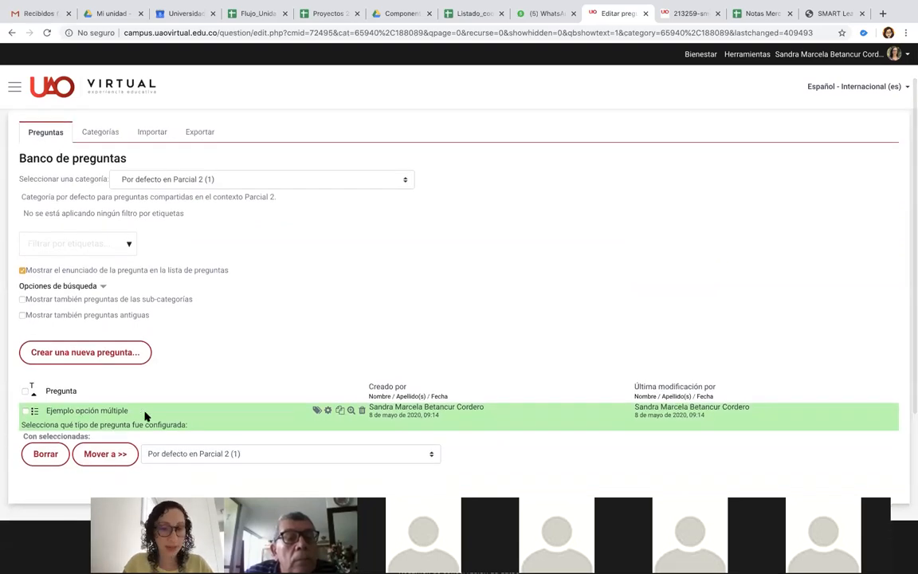
Create a new question of the type Verdadero/Falso in the Parcial 2 question bank category
{"action": "scroll", "coordinate": [131, 393], "scroll_direction": "down", "scroll_amount": 1}
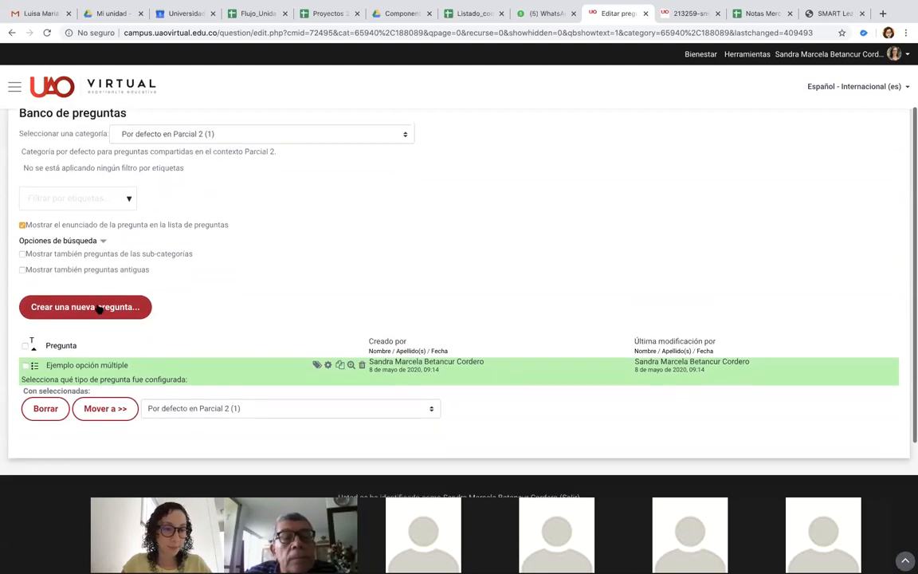
{"action": "left_click", "coordinate": [98, 309]}
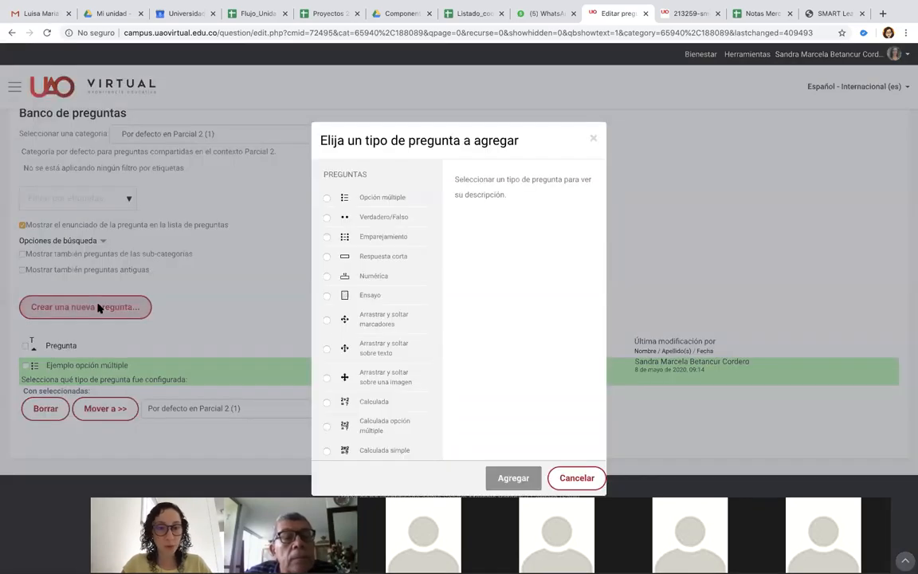
{"action": "left_click", "coordinate": [325, 218]}
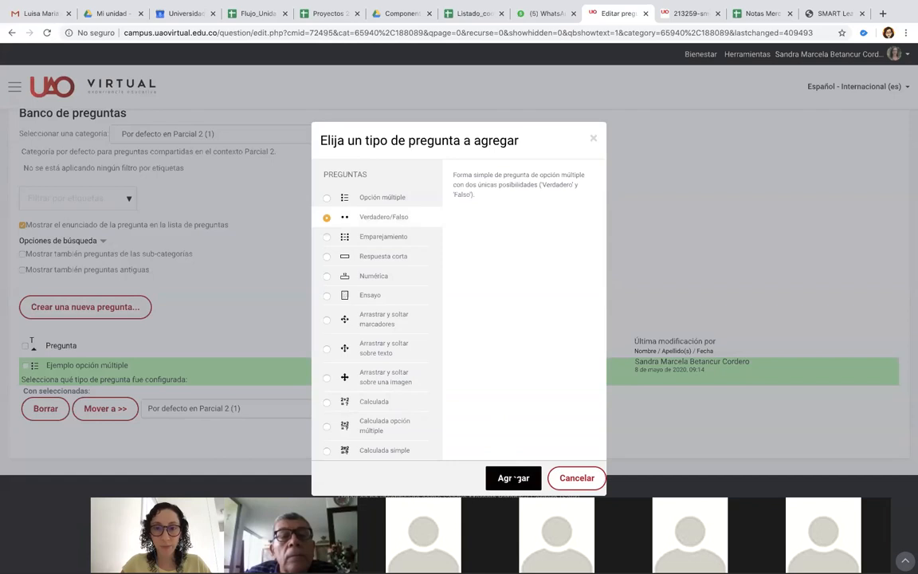
{"action": "left_click", "coordinate": [514, 478]}
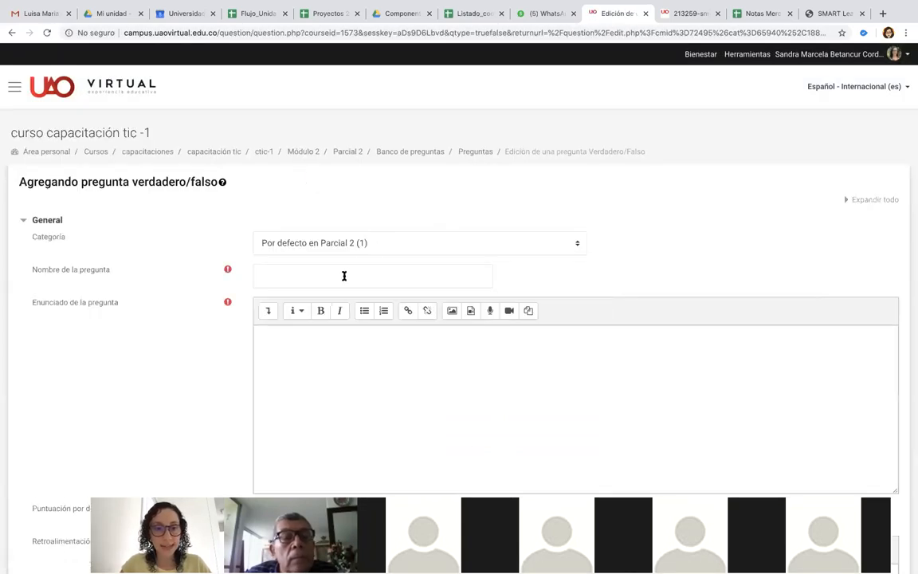
Name the true/false question "Ejemplo falso y verdadero"
{"action": "left_click", "coordinate": [344, 276]}
{"action": "type", "text": "Ej"}
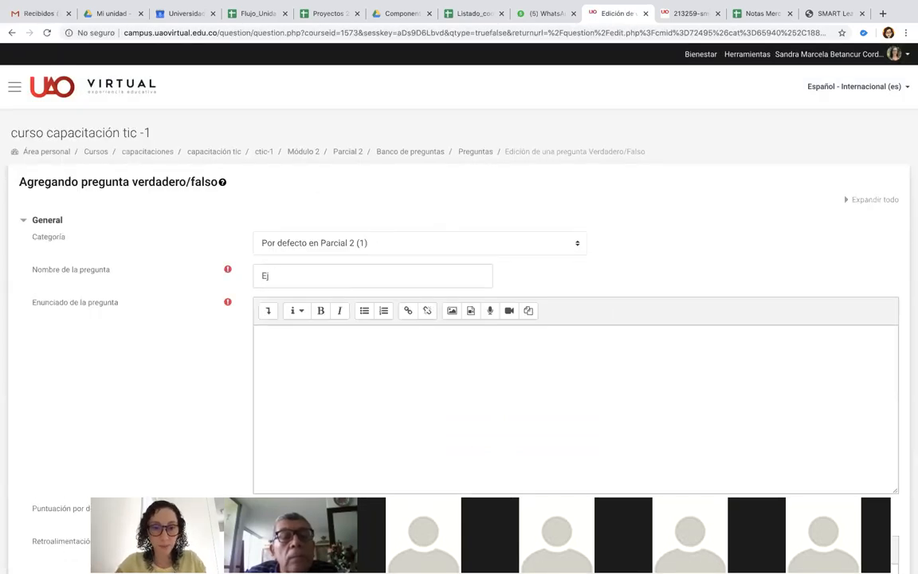
{"action": "type", "text": "emplo falso y verdadero"}
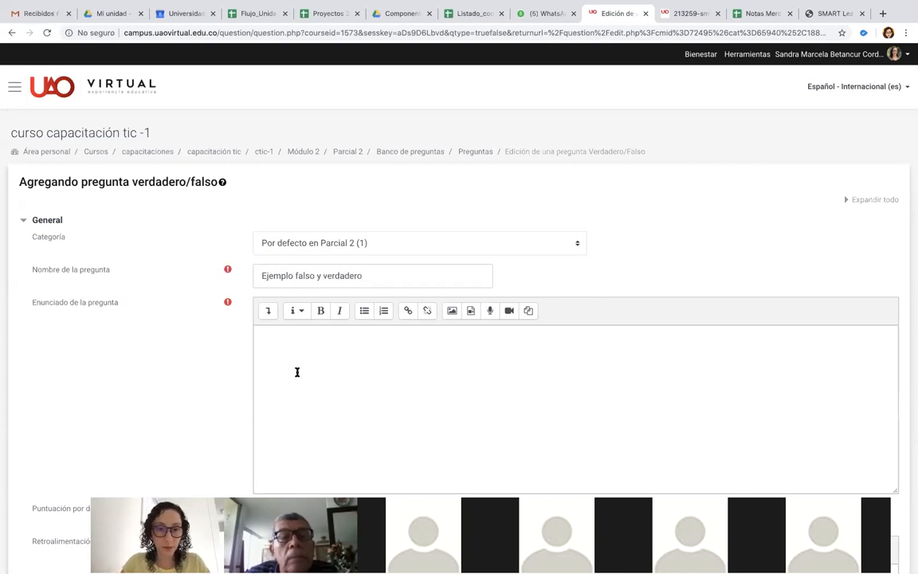
Enter the question statement "Así se configura una pregunta de falso y verdadero. No debo seleccionar la opción correcta."
{"action": "left_click", "coordinate": [307, 345]}
{"action": "type", "text": "As"}
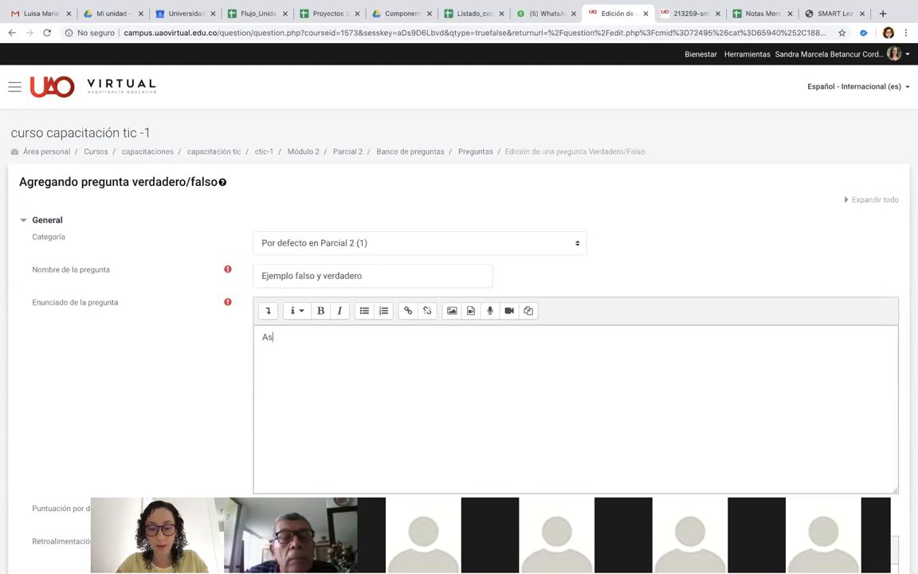
{"action": "type", "text": "í se configur"}
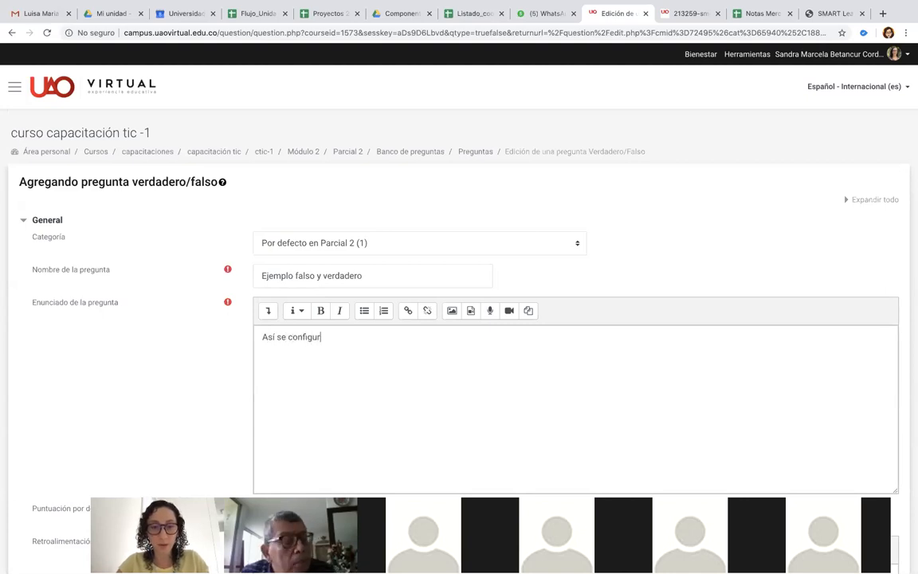
{"action": "type", "text": "a una pregunta de"}
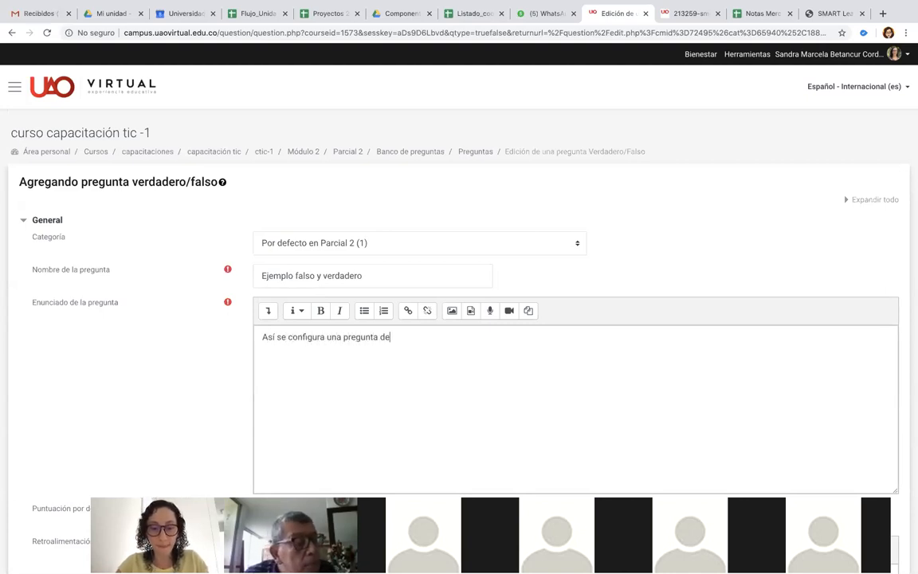
{"action": "type", "text": " falso y verdadero."}
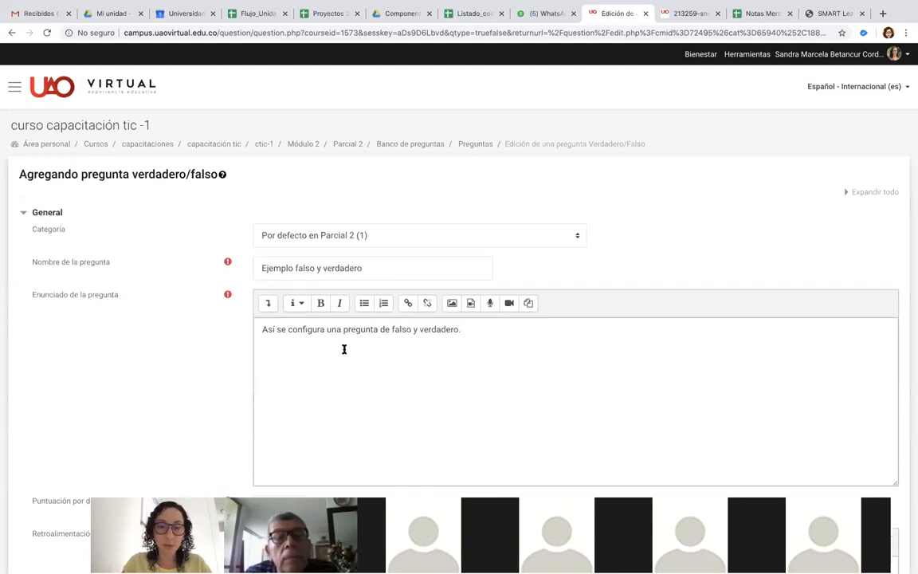
{"action": "scroll", "coordinate": [342, 349], "scroll_direction": "down", "scroll_amount": 3}
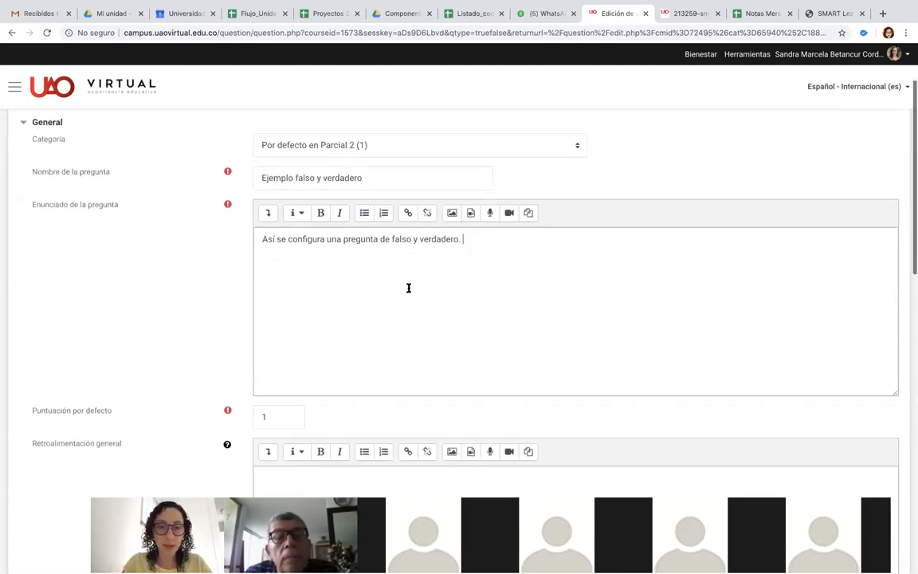
{"action": "type", "text": "No debo se"}
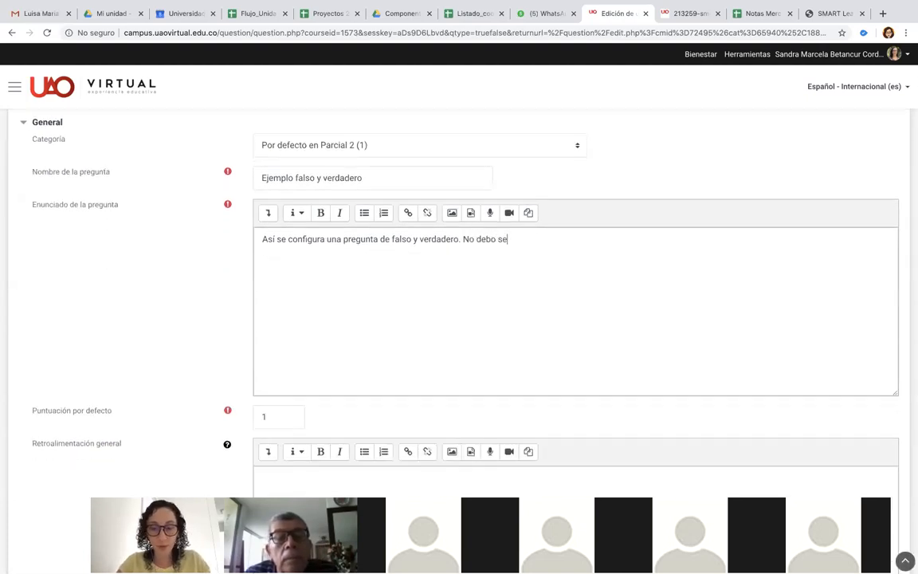
{"action": "type", "text": "leccionar la opción correctya."}
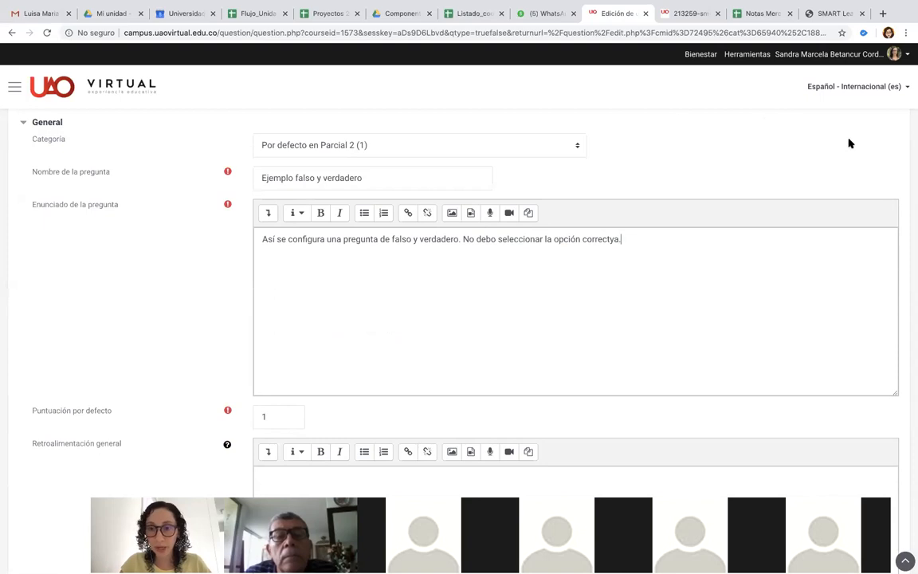
{"action": "left_click", "coordinate": [614, 242]}
{"action": "key", "text": "BackSpace"}
Leave all feedback fields of the true/false question blank and save the question with Falso as its correct answer
{"action": "scroll", "coordinate": [480, 247], "scroll_direction": "down", "scroll_amount": 2}
{"action": "scroll", "coordinate": [481, 247], "scroll_direction": "down", "scroll_amount": 2}
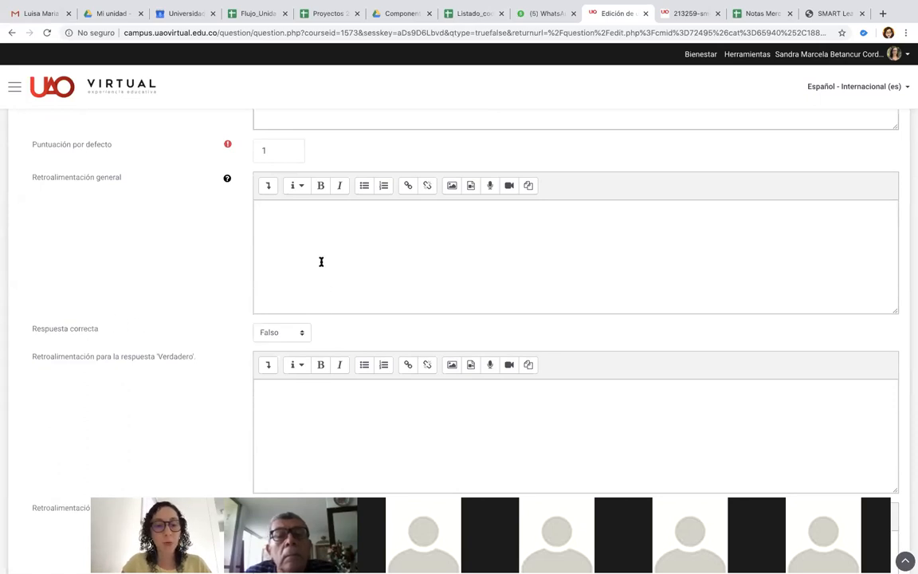
{"action": "left_click", "coordinate": [312, 232]}
{"action": "scroll", "coordinate": [311, 258], "scroll_direction": "down", "scroll_amount": 1}
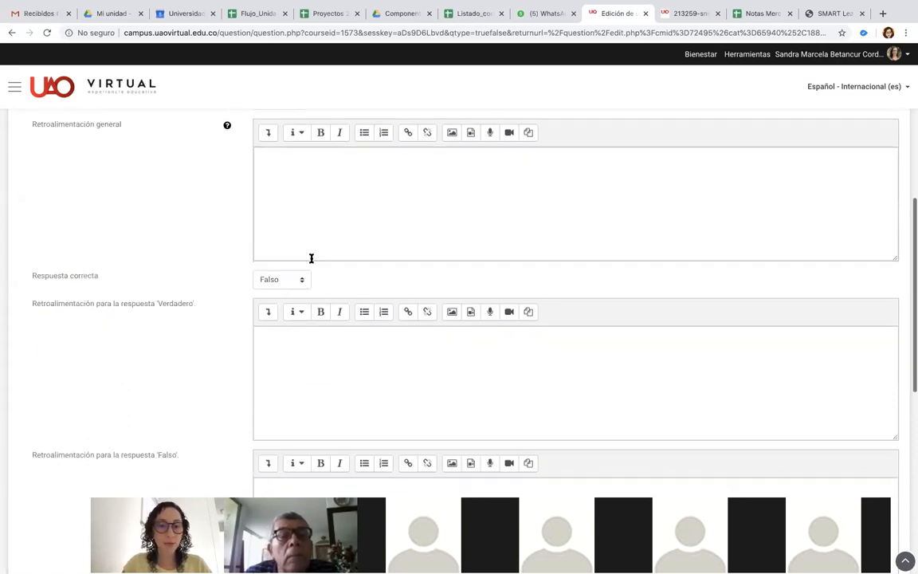
{"action": "scroll", "coordinate": [312, 258], "scroll_direction": "down", "scroll_amount": 1}
{"action": "left_click", "coordinate": [332, 302]}
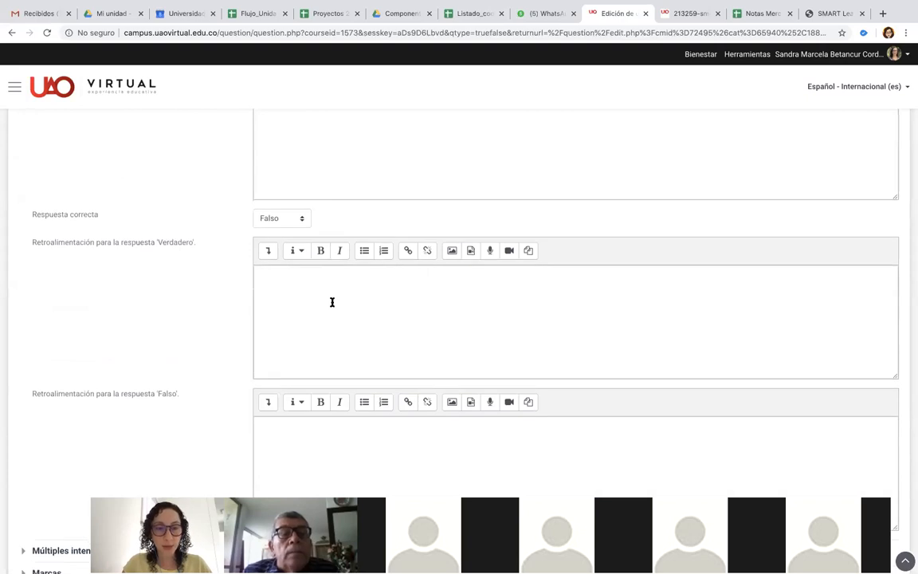
{"action": "scroll", "coordinate": [333, 302], "scroll_direction": "down", "scroll_amount": 1}
{"action": "scroll", "coordinate": [306, 380], "scroll_direction": "down", "scroll_amount": 1}
{"action": "left_click", "coordinate": [305, 380]}
{"action": "scroll", "coordinate": [305, 373], "scroll_direction": "down", "scroll_amount": 3}
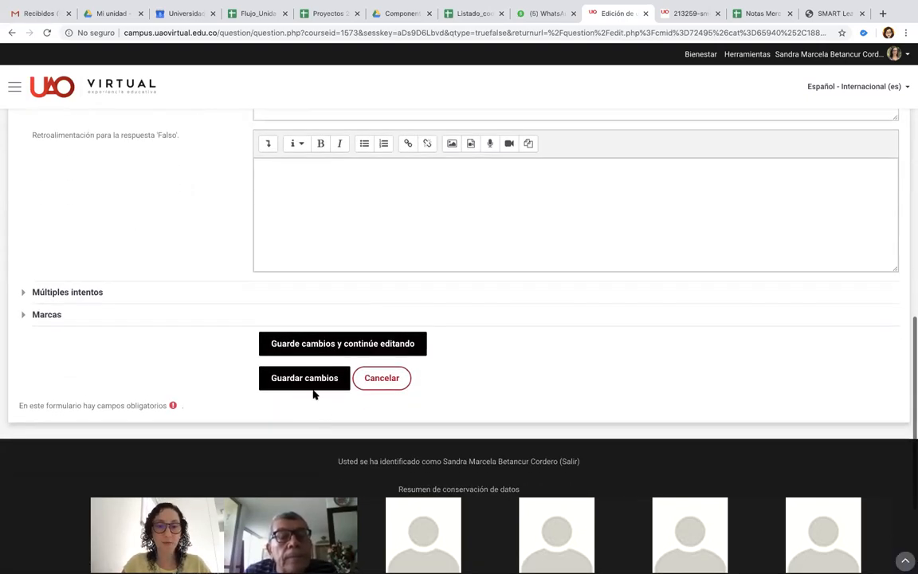
{"action": "left_click", "coordinate": [307, 379]}
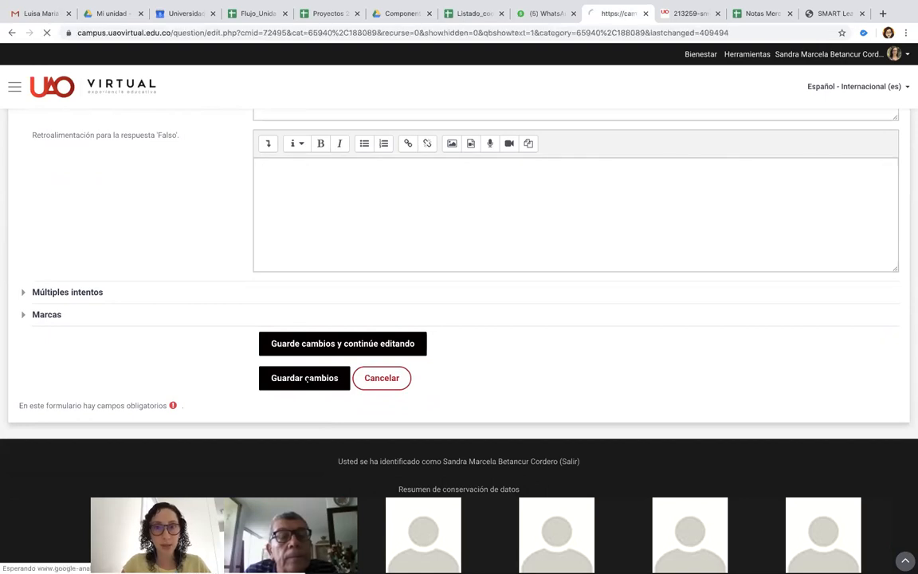
Create a new question of the type Respuesta corta in the Parcial 2 question bank category
{"action": "scroll", "coordinate": [347, 383], "scroll_direction": "down", "scroll_amount": 2}
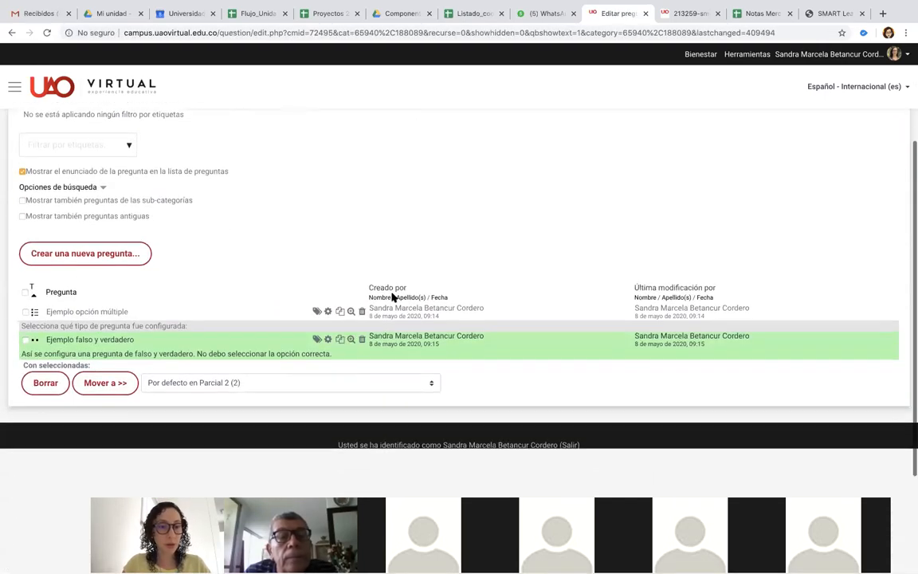
{"action": "left_click", "coordinate": [85, 251]}
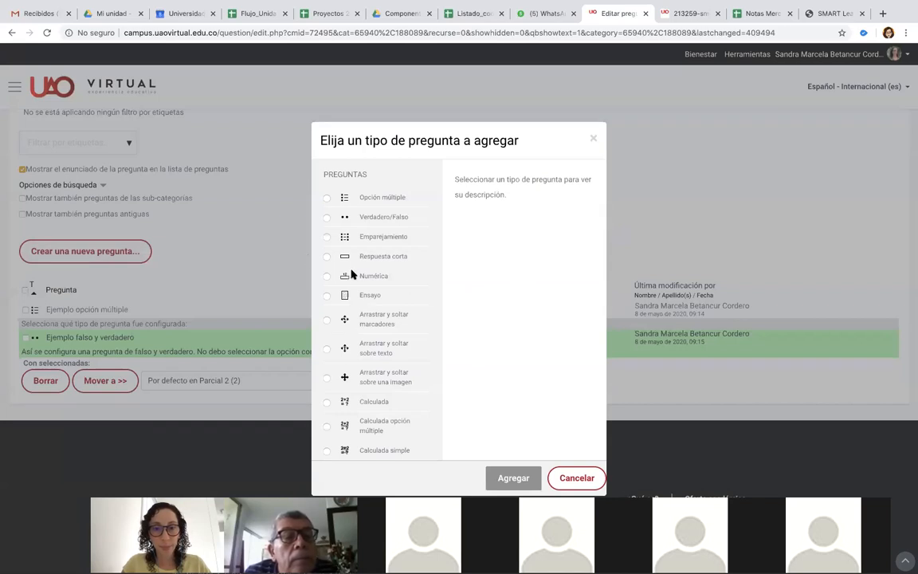
{"action": "left_click", "coordinate": [326, 255]}
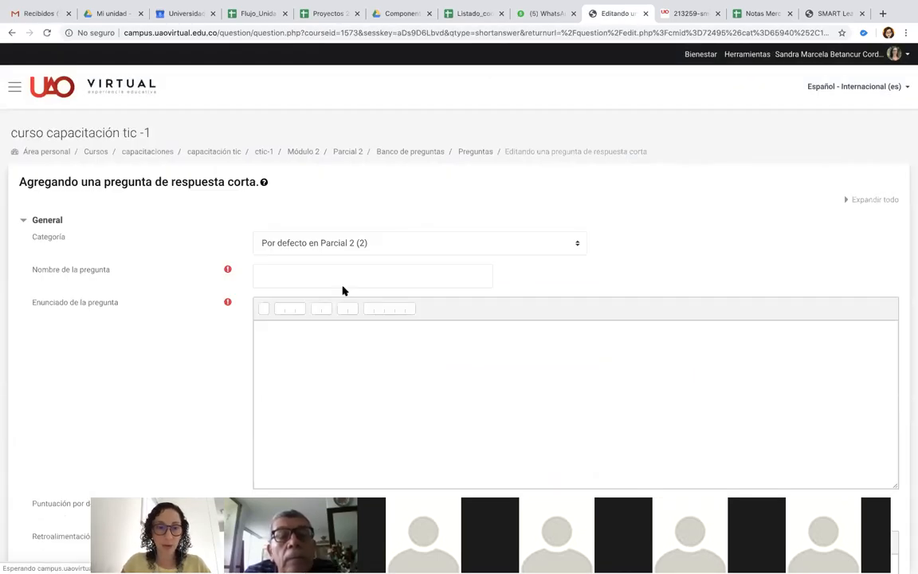
Name the short-answer question "Pregunta configuración cuestionario", correcting the misspelled word
{"action": "left_click", "coordinate": [351, 213]}
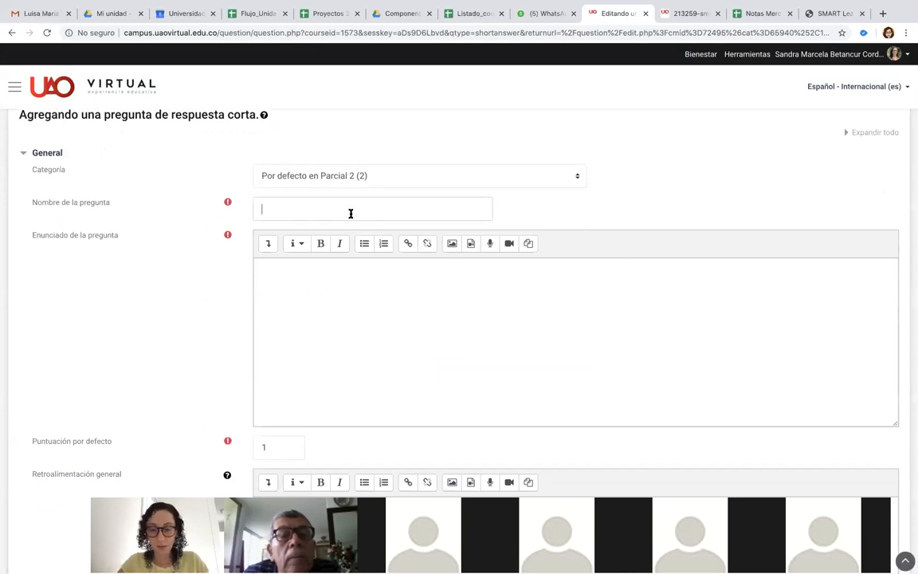
{"action": "type", "text": "Pregunta "}
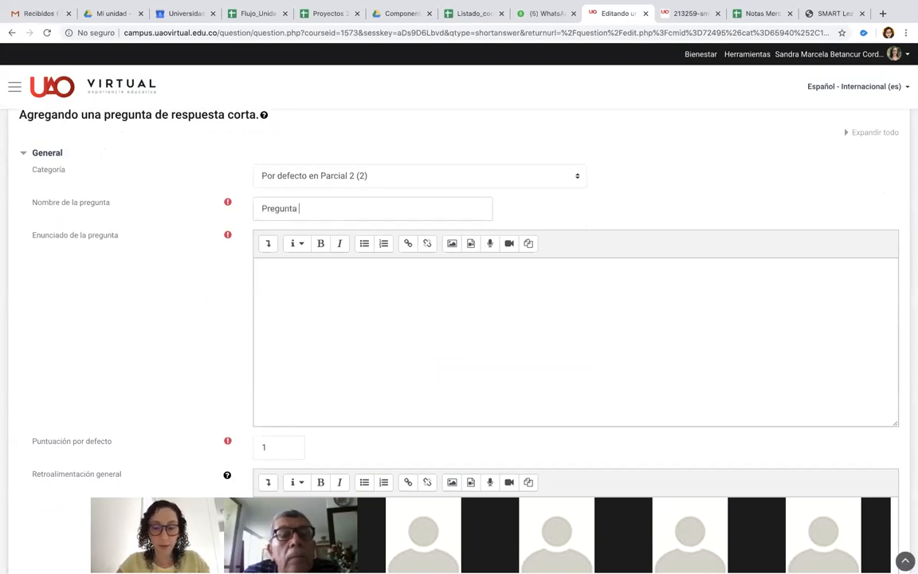
{"action": "type", "text": "condiguración cuestiona"}
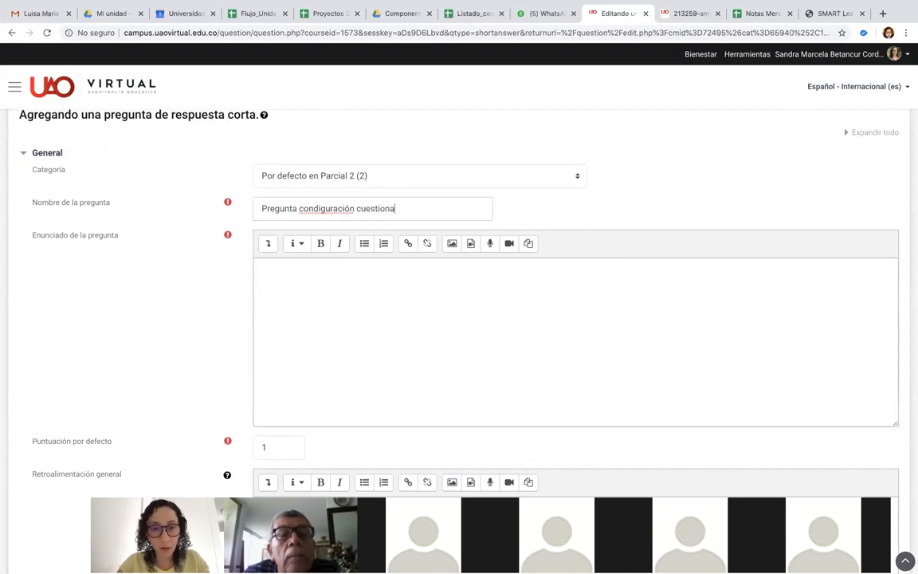
{"action": "right_click", "coordinate": [318, 209]}
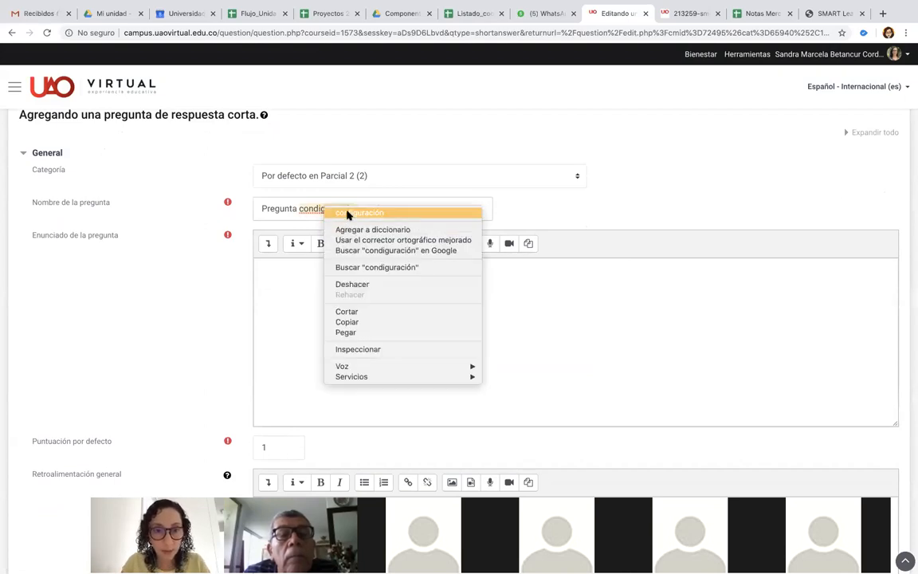
{"action": "left_click", "coordinate": [349, 212]}
{"action": "left_click", "coordinate": [305, 268]}
{"action": "type", "text": "En todos los cuestionari"}
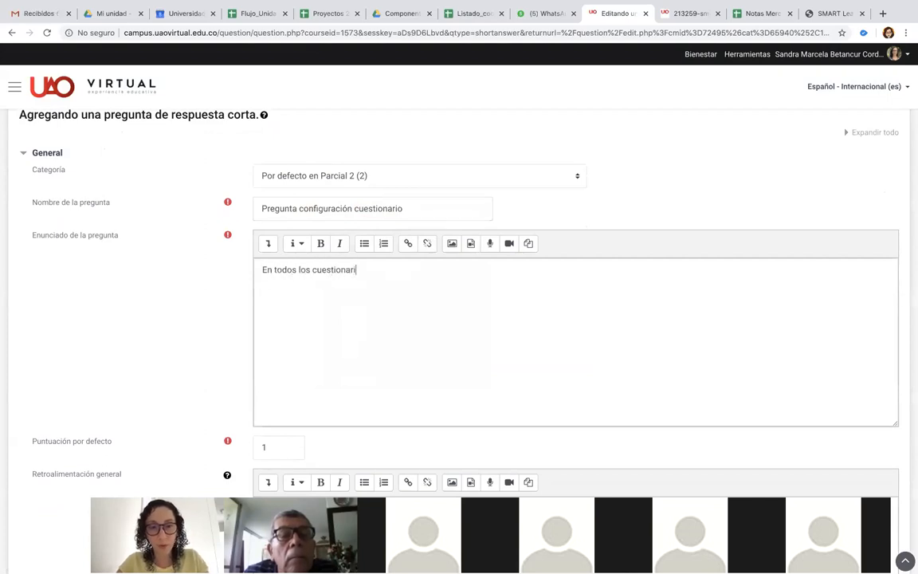
{"action": "type", "text": "os"}
{"action": "key", "text": "ctrl+a"}
Enter the short-answer question's statement "Para que un cuestionario quede activo es necesario adicionar al menos 1"
{"action": "type", "text": "Para que un cueastionario que"}
{"action": "scroll", "coordinate": [341, 320], "scroll_direction": "up", "scroll_amount": 2}
{"action": "right_click", "coordinate": [341, 330]}
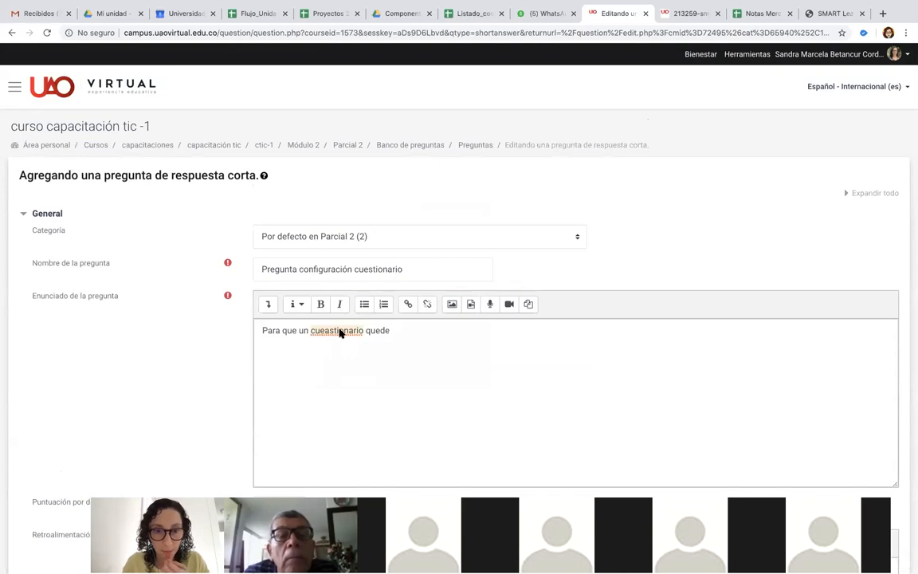
{"action": "left_click", "coordinate": [404, 331]}
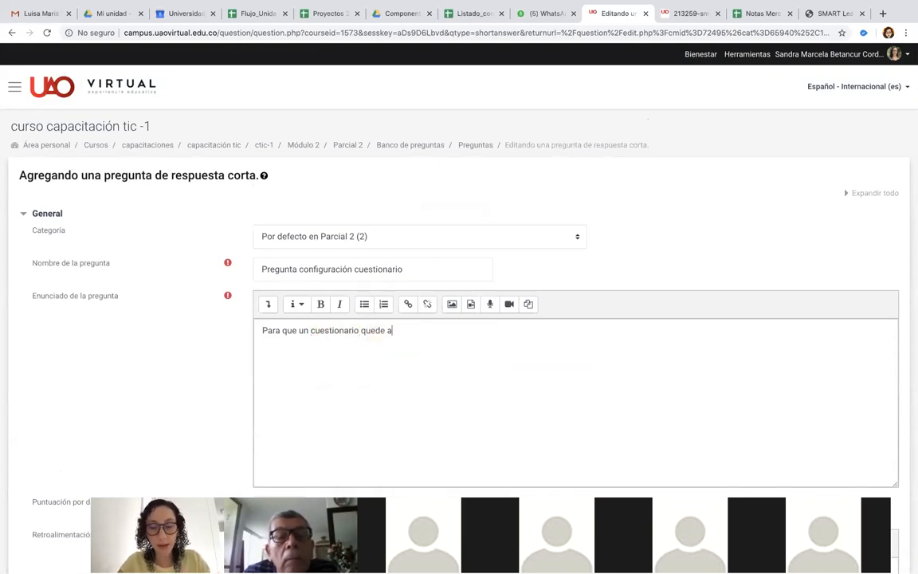
{"action": "type", "text": "de activo es necesario adicionar a"}
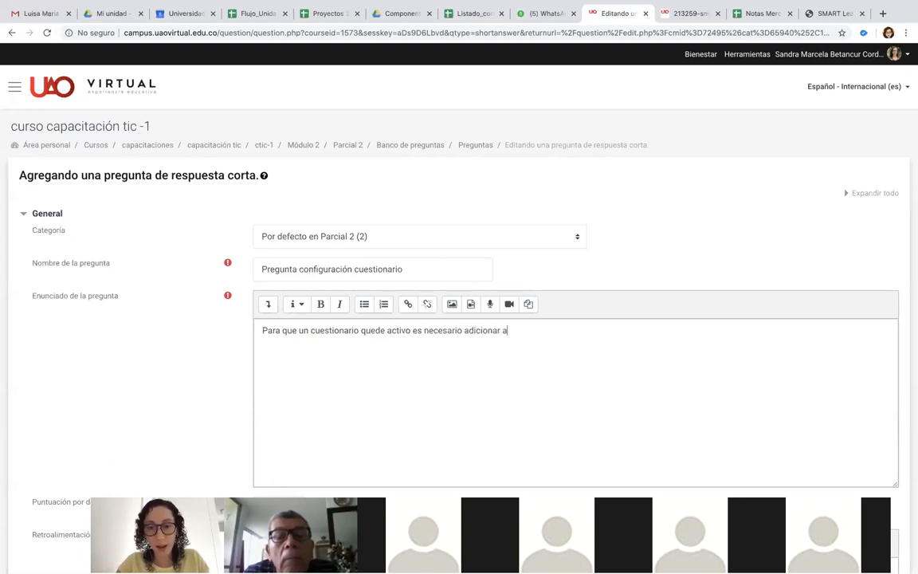
{"action": "type", "text": "l menos 1"}
Enter "Pregunta." as Respuesta 1 of the short-answer question and set its grade to 100%
{"action": "scroll", "coordinate": [348, 308], "scroll_direction": "down", "scroll_amount": 5}
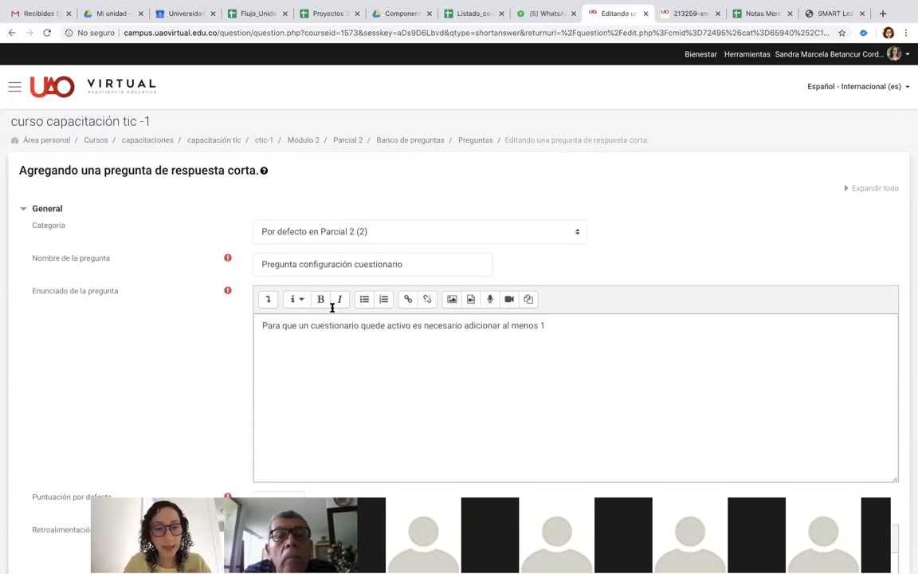
{"action": "scroll", "coordinate": [332, 307], "scroll_direction": "down", "scroll_amount": 4}
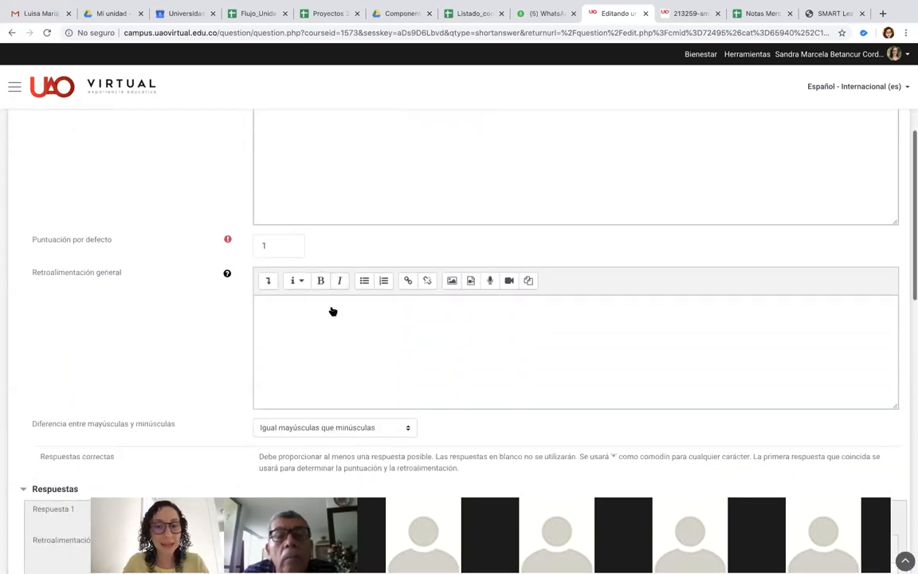
{"action": "scroll", "coordinate": [336, 329], "scroll_direction": "down", "scroll_amount": 2}
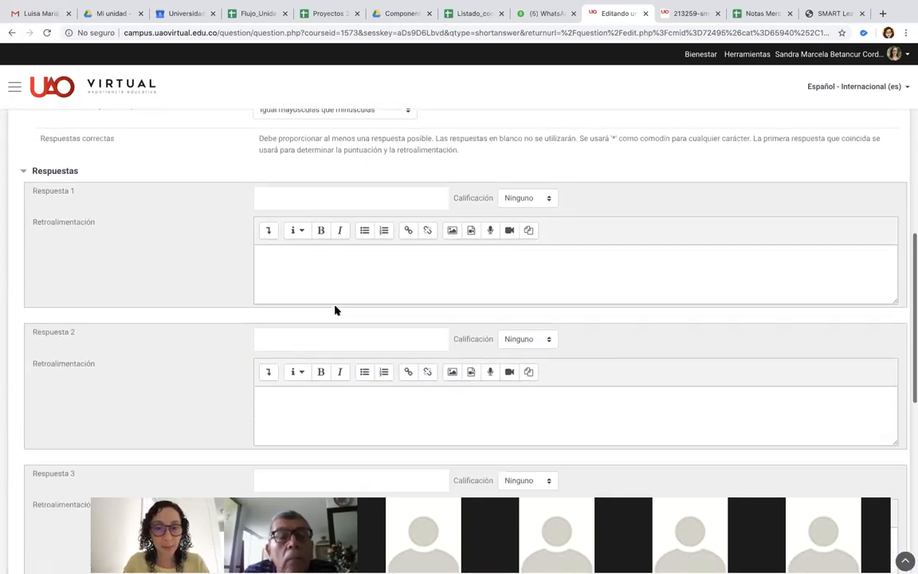
{"action": "left_click", "coordinate": [304, 180]}
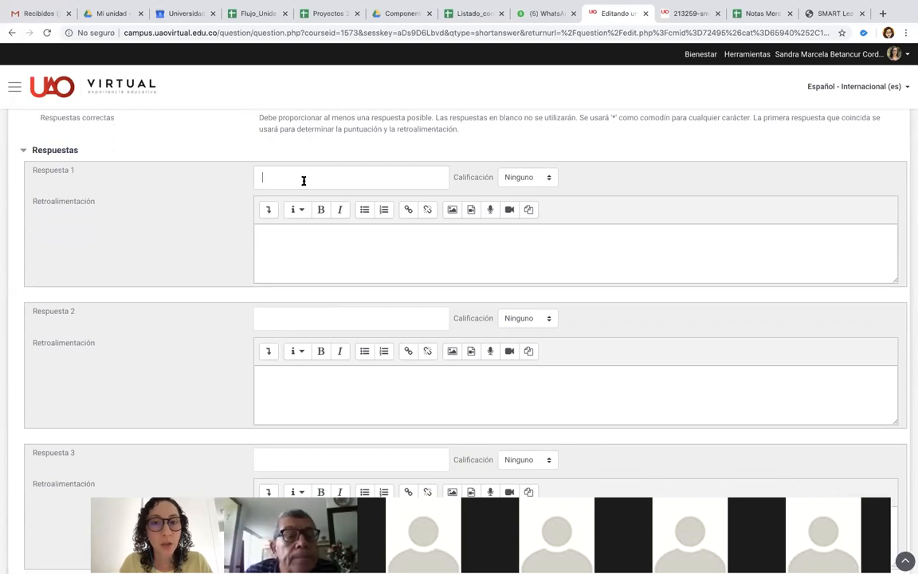
{"action": "scroll", "coordinate": [313, 183], "scroll_direction": "up", "scroll_amount": 1}
{"action": "scroll", "coordinate": [313, 182], "scroll_direction": "down", "scroll_amount": 1}
{"action": "scroll", "coordinate": [313, 183], "scroll_direction": "up", "scroll_amount": 1}
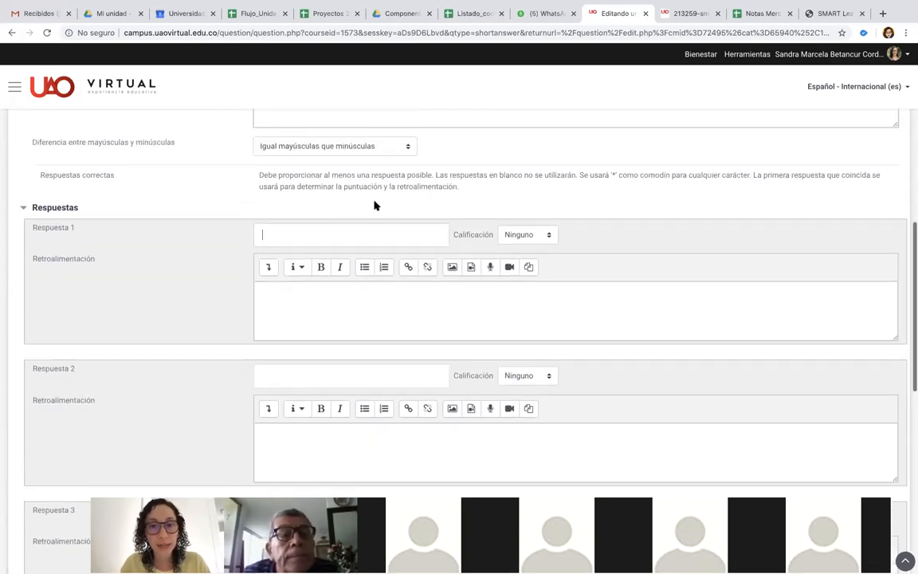
{"action": "left_click", "coordinate": [527, 235]}
{"action": "left_click", "coordinate": [361, 233]}
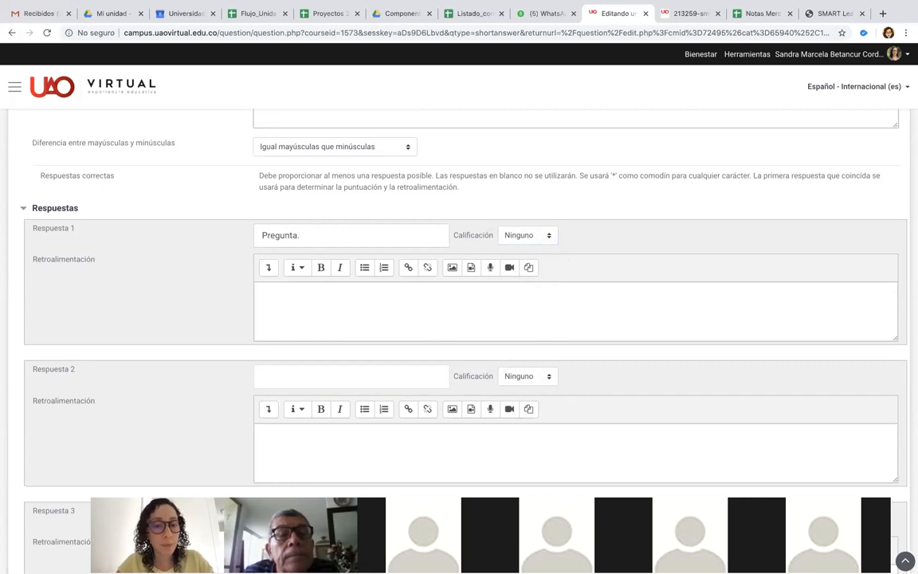
{"action": "scroll", "coordinate": [508, 276], "scroll_direction": "down", "scroll_amount": 1}
{"action": "left_click", "coordinate": [526, 201]}
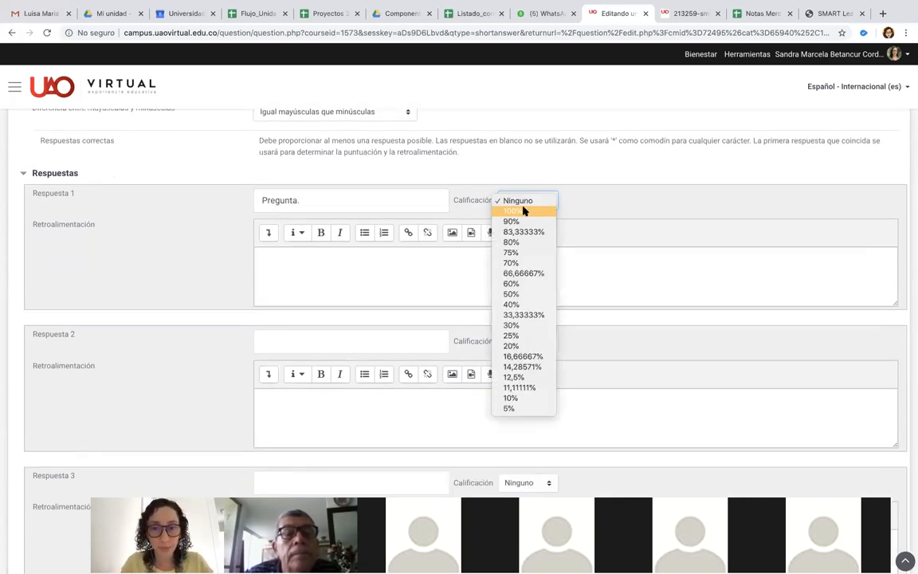
{"action": "left_click", "coordinate": [525, 212]}
Enter "pregunta." as Respuesta 2 and "pregunta" without a period as Respuesta 3
{"action": "scroll", "coordinate": [295, 351], "scroll_direction": "down", "scroll_amount": 1}
{"action": "left_click", "coordinate": [293, 323]}
{"action": "type", "text": "pregunta"}
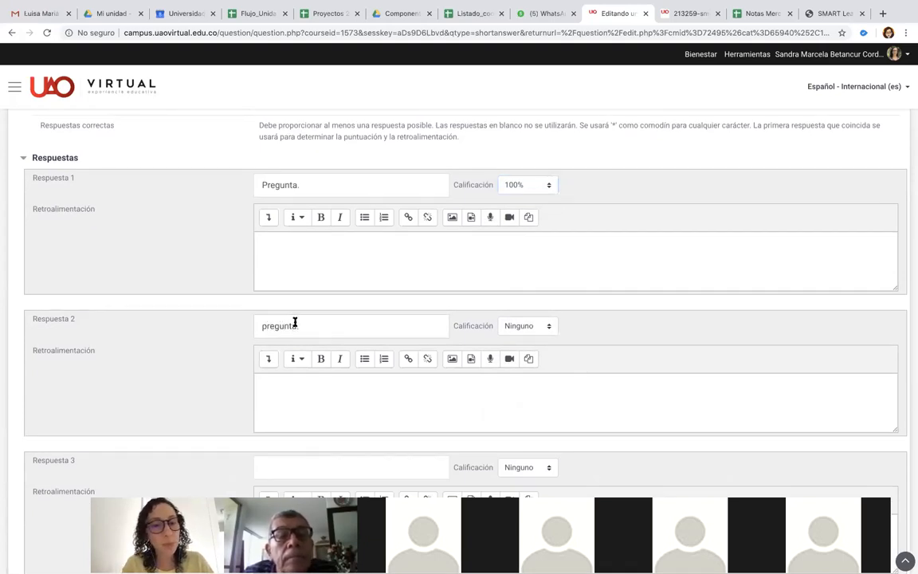
{"action": "type", "text": "."}
{"action": "scroll", "coordinate": [294, 322], "scroll_direction": "down", "scroll_amount": 1}
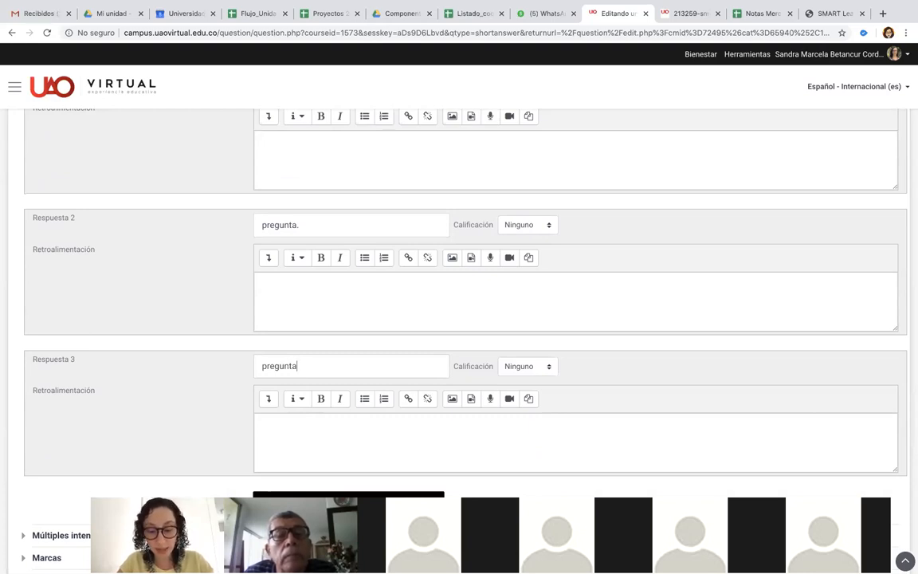
{"action": "scroll", "coordinate": [306, 312], "scroll_direction": "down", "scroll_amount": 1}
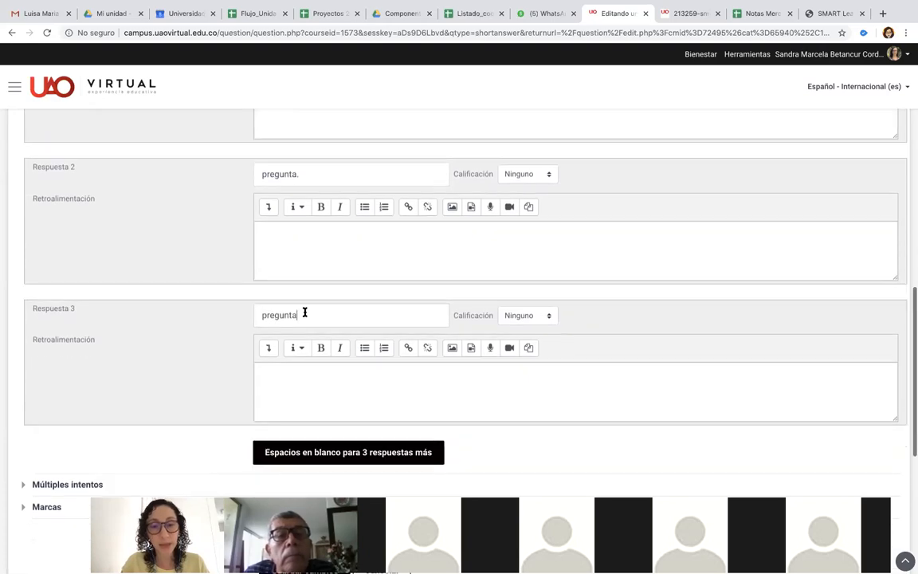
Set the grades of Respuesta 3 and Respuesta 2 to 100%
{"action": "left_click", "coordinate": [527, 309]}
{"action": "left_click", "coordinate": [533, 320]}
{"action": "left_click", "coordinate": [526, 169]}
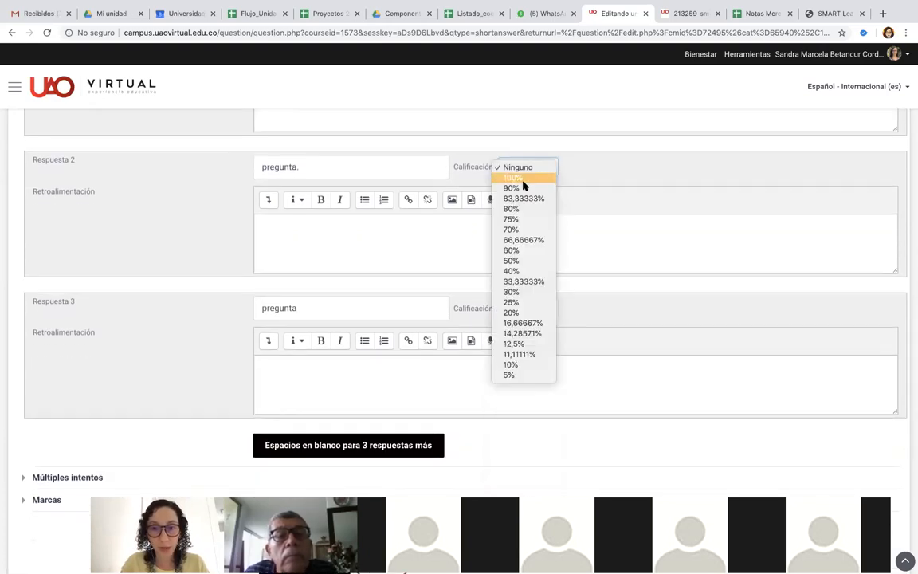
{"action": "left_click", "coordinate": [525, 178]}
{"action": "scroll", "coordinate": [548, 259], "scroll_direction": "up", "scroll_amount": 3}
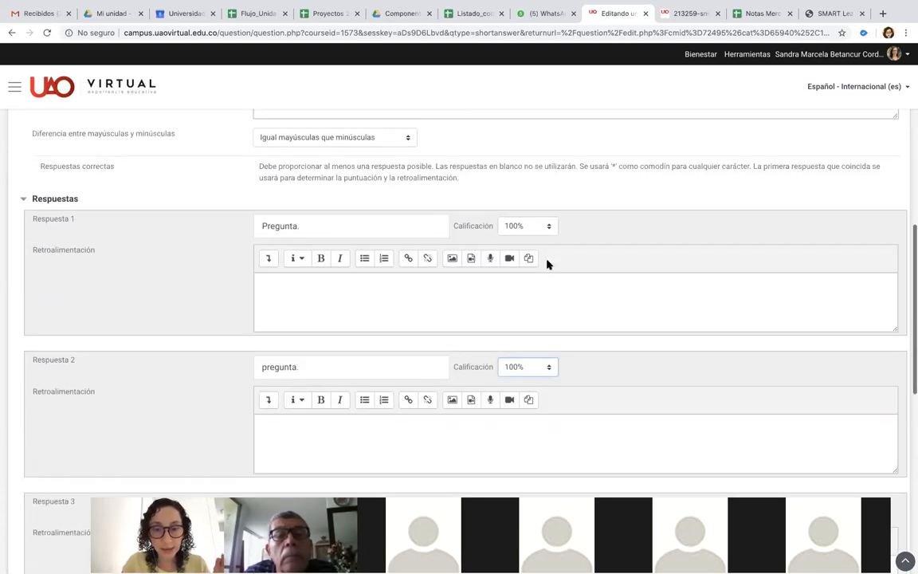
Save the short-answer question and look over the questions listed in the Parcial 2 question bank
{"action": "scroll", "coordinate": [547, 263], "scroll_direction": "down", "scroll_amount": 5}
{"action": "scroll", "coordinate": [548, 264], "scroll_direction": "down", "scroll_amount": 1}
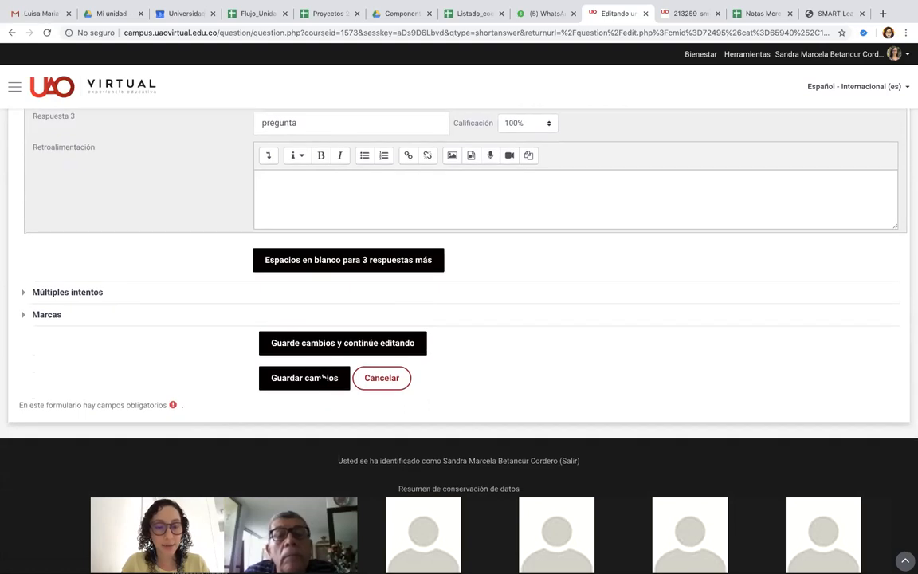
{"action": "left_click", "coordinate": [322, 378]}
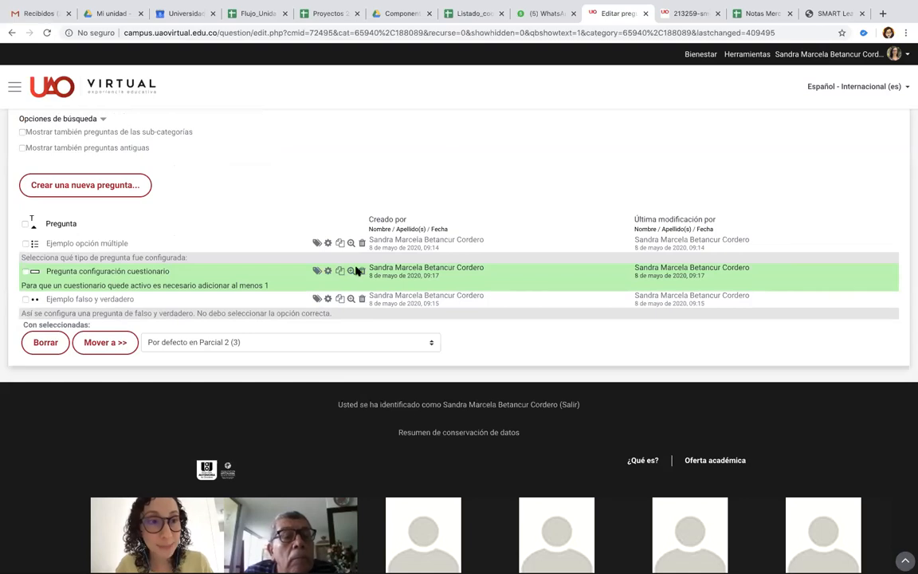
{"action": "scroll", "coordinate": [356, 258], "scroll_direction": "up", "scroll_amount": 3}
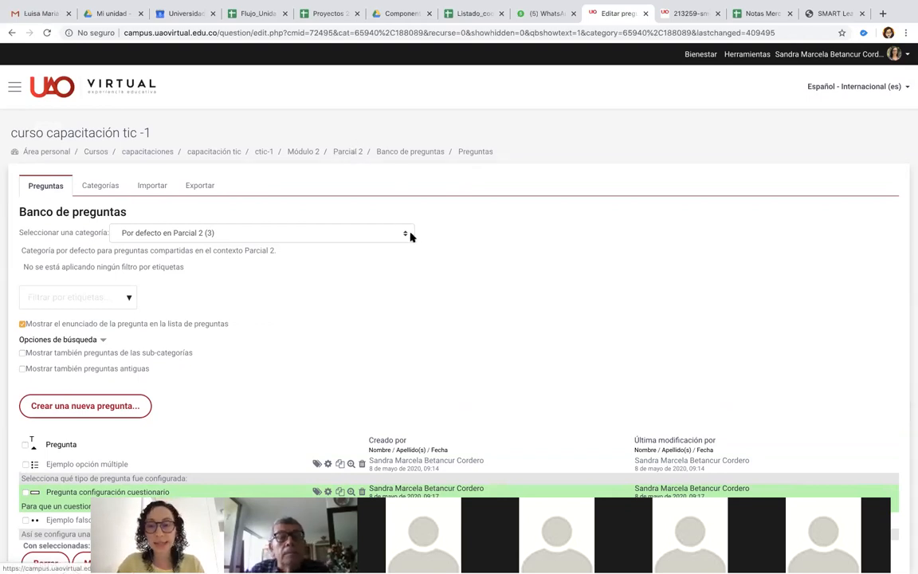
{"action": "scroll", "coordinate": [409, 236], "scroll_direction": "down", "scroll_amount": 4}
{"action": "scroll", "coordinate": [404, 223], "scroll_direction": "up", "scroll_amount": 4}
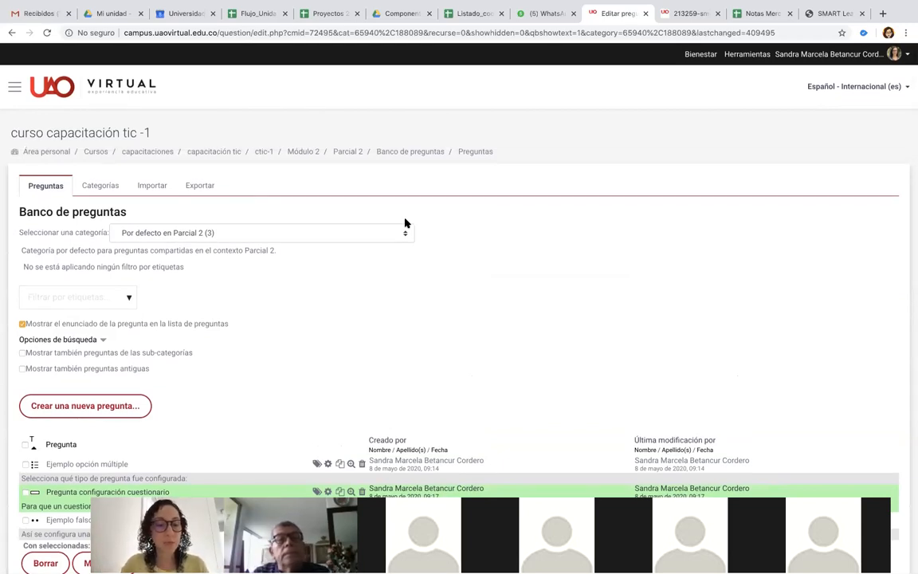
Go back to the Parcial 2 quiz and open its question list for editing
{"action": "left_click", "coordinate": [347, 152]}
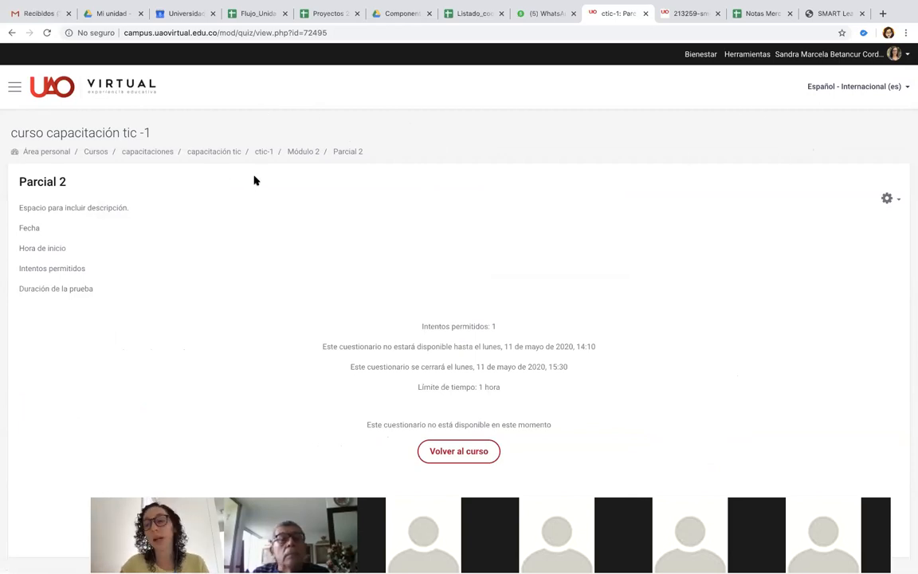
{"action": "left_click", "coordinate": [895, 201]}
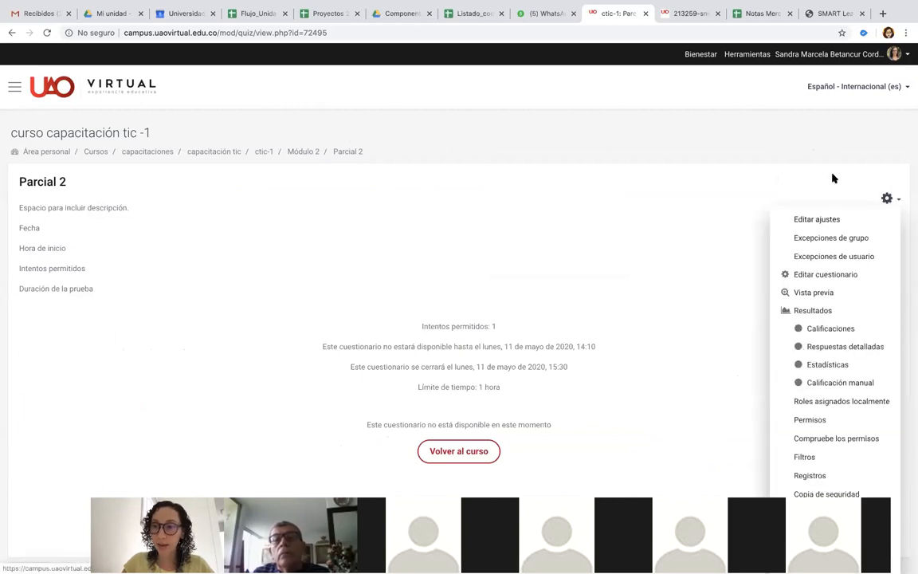
{"action": "scroll", "coordinate": [829, 291], "scroll_direction": "down", "scroll_amount": 1}
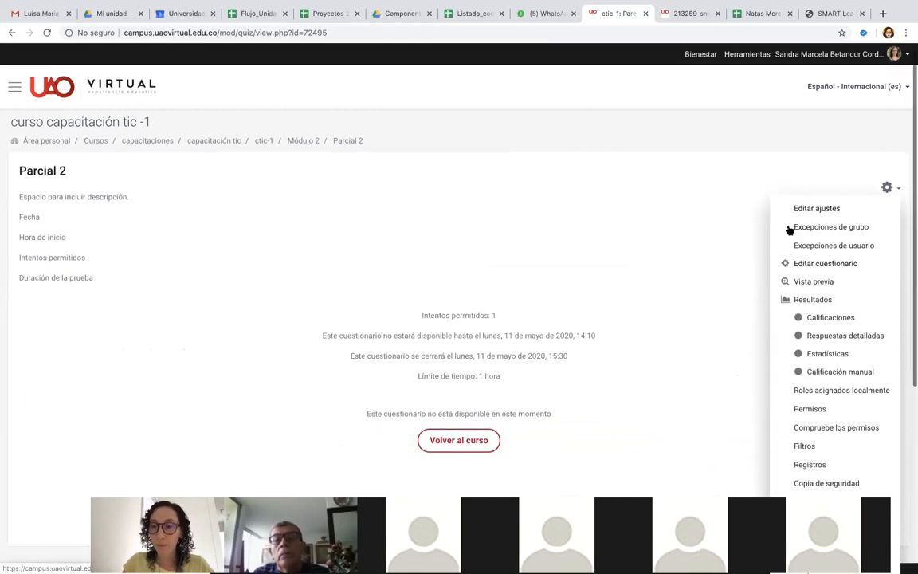
{"action": "left_click", "coordinate": [821, 264]}
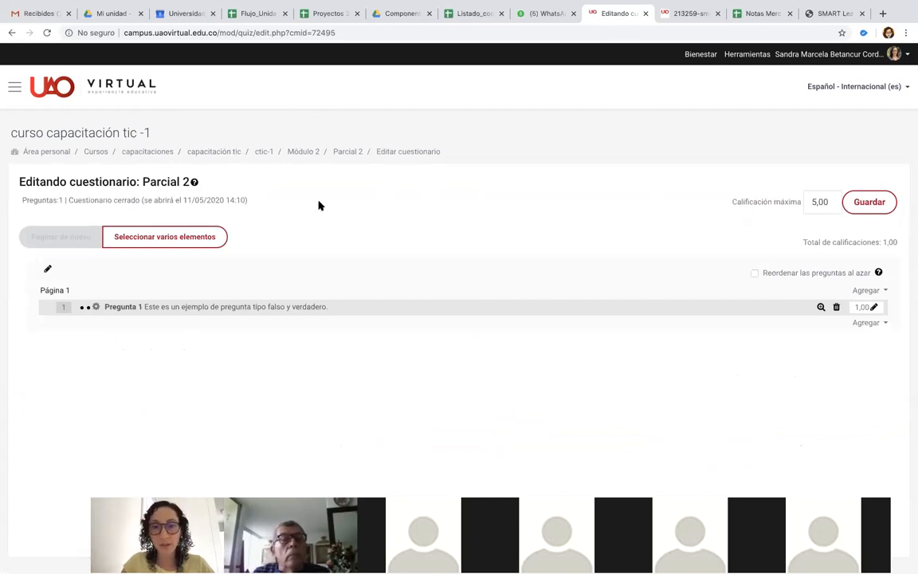
Add Ejemplo opción múltiple, Pregunta configuración cuestionario and Ejemplo falso y verdadero to the quiz from the bank category Por defecto en Parcial 2
{"action": "left_click", "coordinate": [864, 322]}
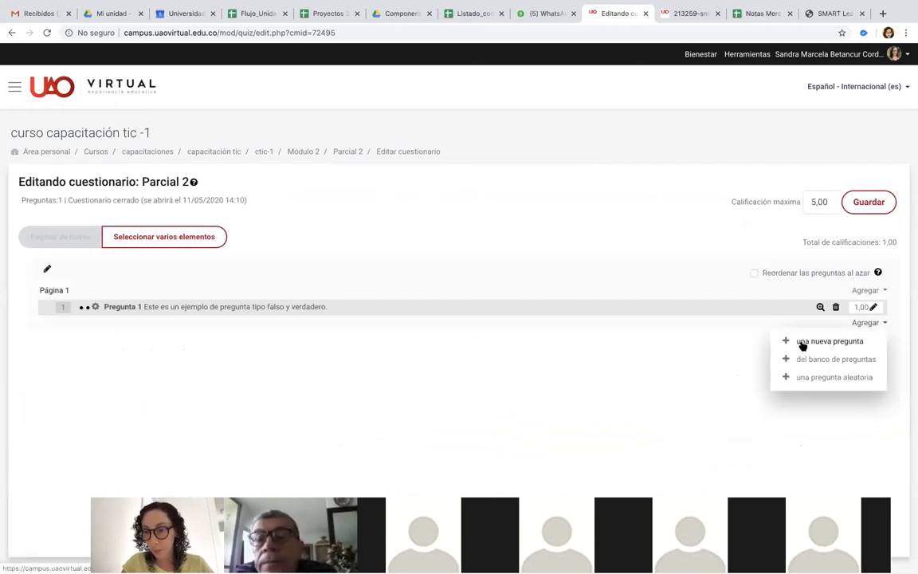
{"action": "scroll", "coordinate": [881, 345], "scroll_direction": "down", "scroll_amount": 1}
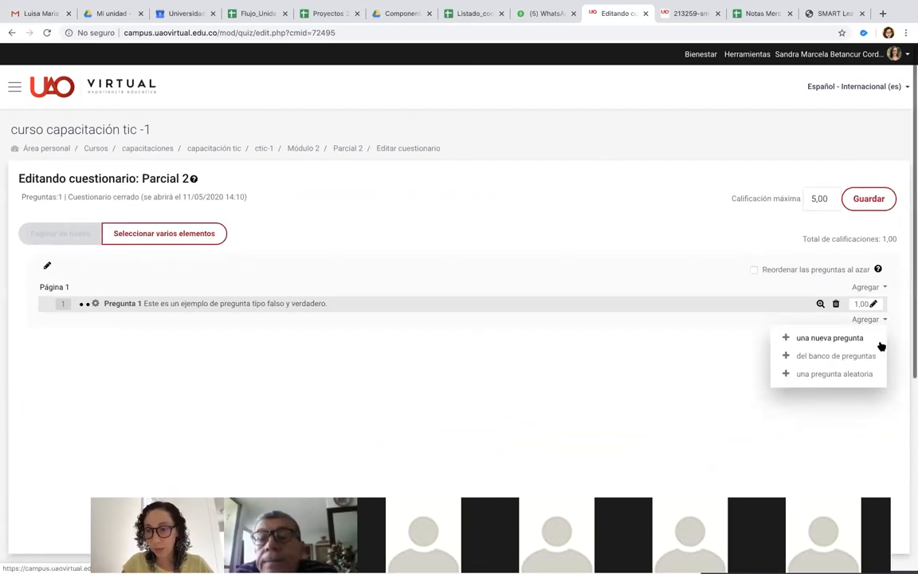
{"action": "left_click", "coordinate": [826, 361]}
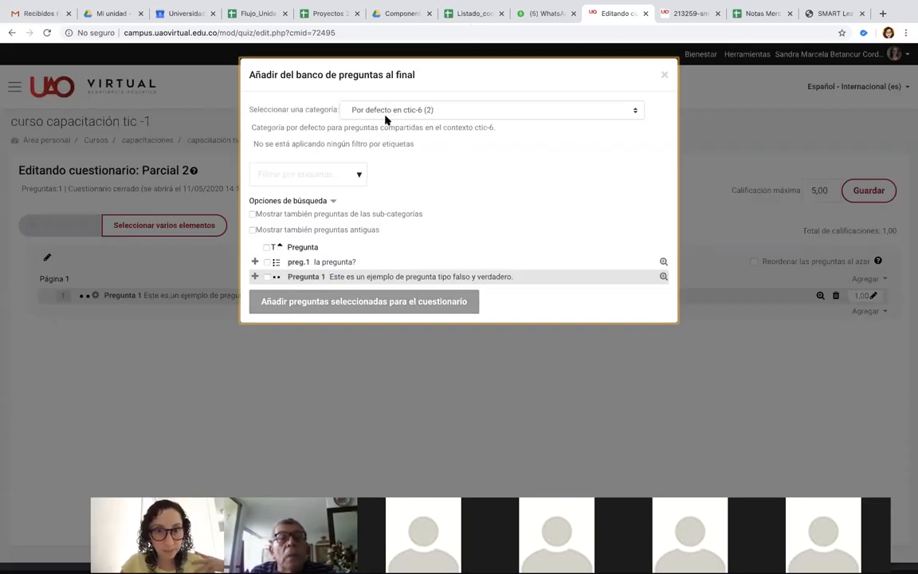
{"action": "left_click", "coordinate": [410, 112]}
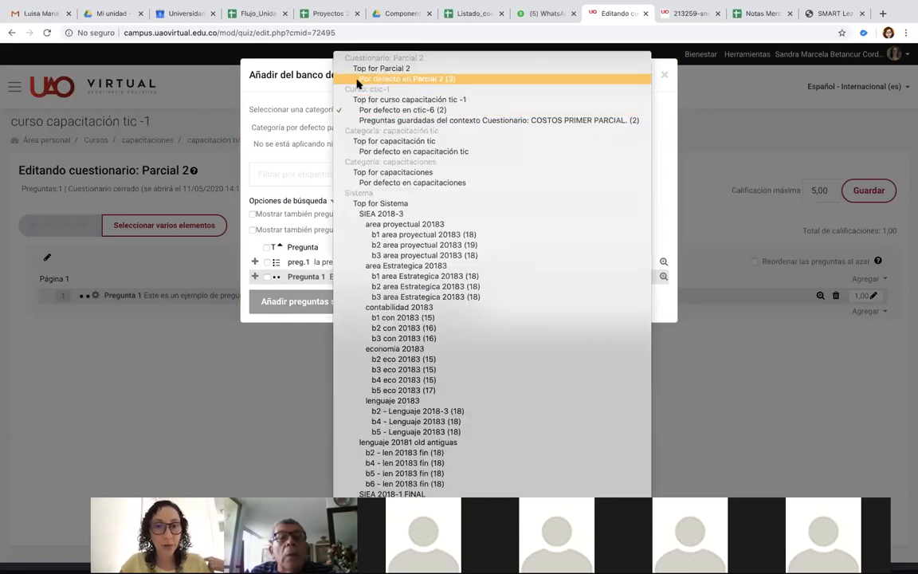
{"action": "left_click", "coordinate": [424, 80]}
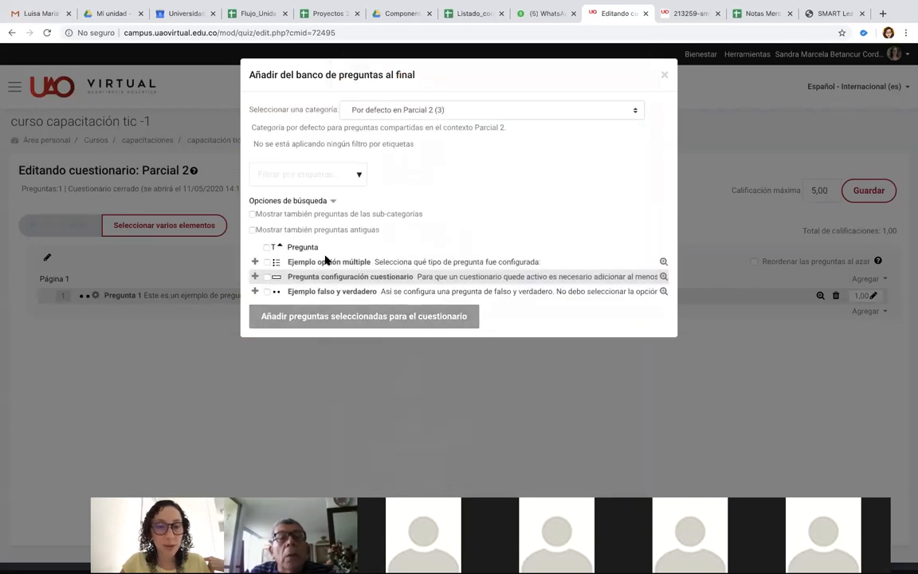
{"action": "left_click", "coordinate": [267, 262]}
{"action": "left_click", "coordinate": [267, 277]}
{"action": "left_click", "coordinate": [267, 291]}
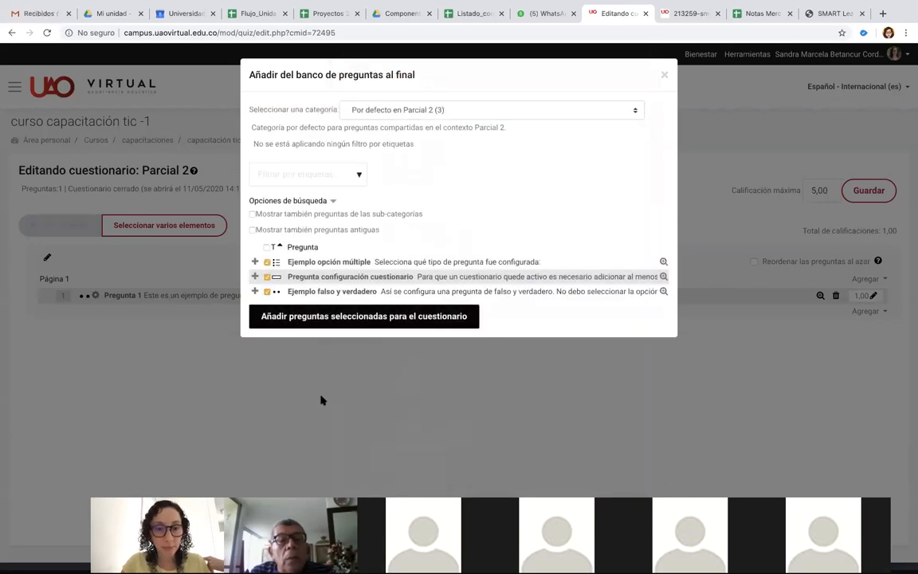
{"action": "left_click", "coordinate": [335, 316]}
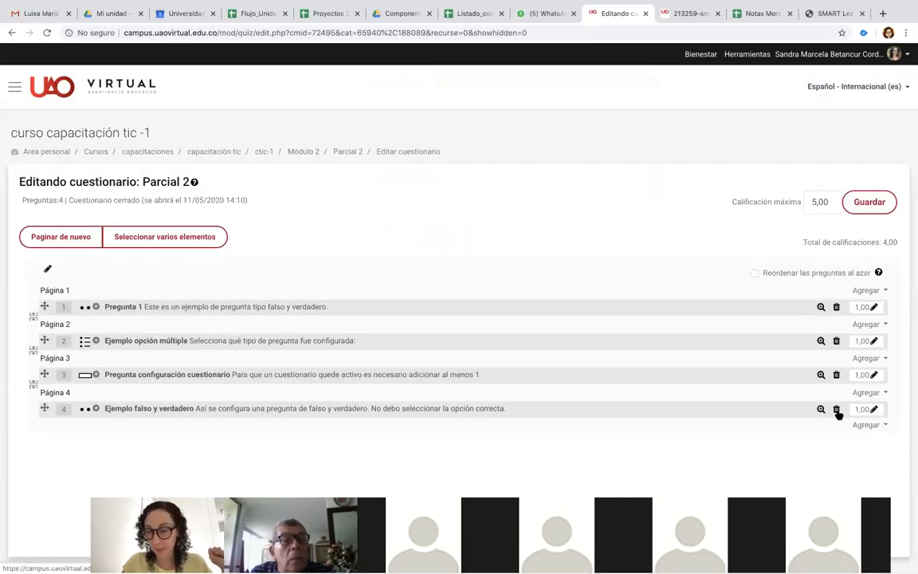
Remove Ejemplo opción múltiple, Pregunta configuración cuestionario and Ejemplo falso y verdadero from the quiz, confirming each deletion
{"action": "left_click", "coordinate": [836, 341]}
{"action": "key", "text": "Return"}
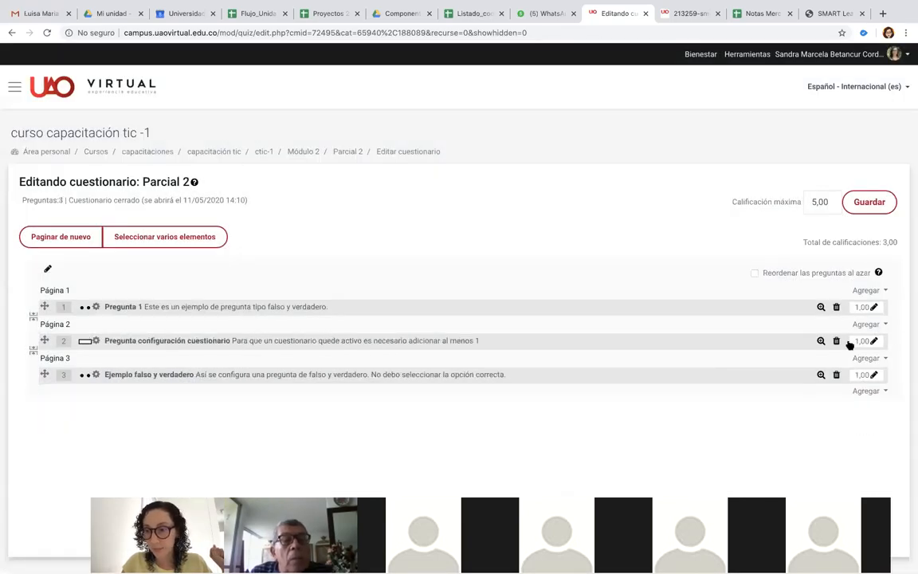
{"action": "left_click", "coordinate": [835, 341]}
{"action": "key", "text": "Return"}
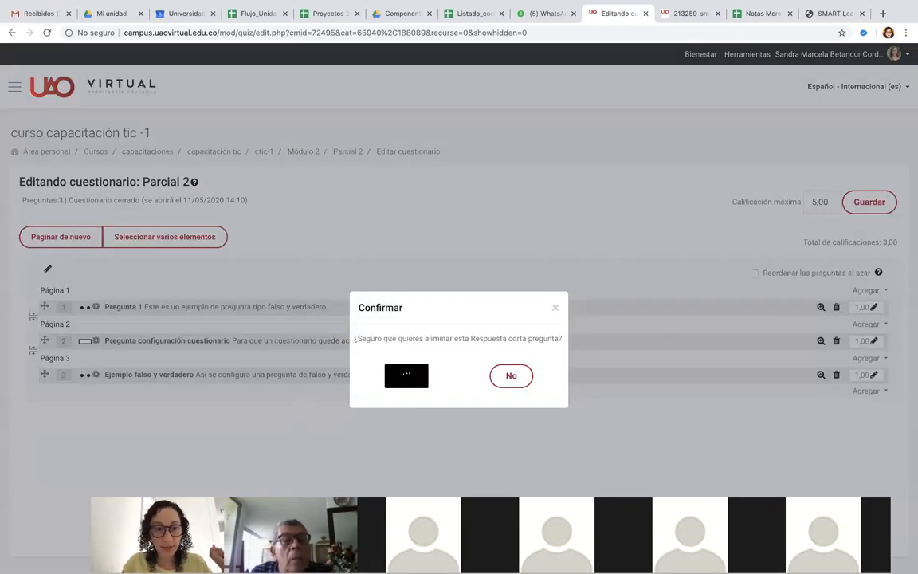
{"action": "left_click", "coordinate": [835, 341]}
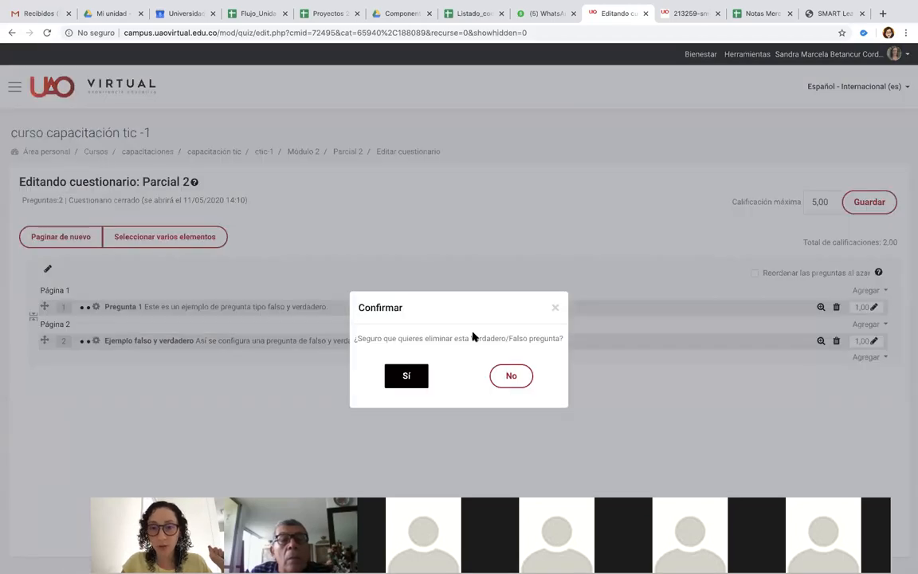
{"action": "key", "text": "Return"}
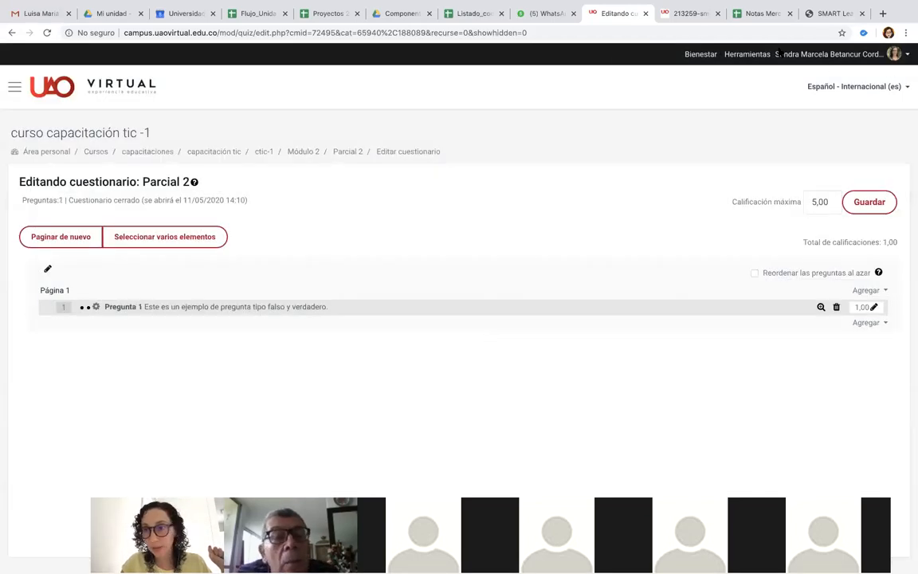
Add 2 random questions from the existing category Por defecto en Parcial 2 to the end of the quiz
{"action": "left_click", "coordinate": [867, 323]}
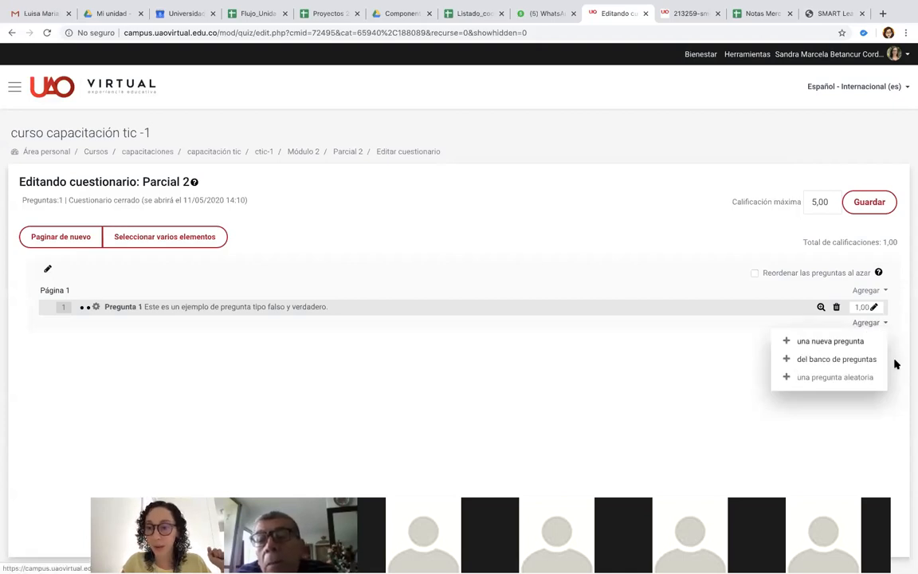
{"action": "left_click", "coordinate": [834, 378]}
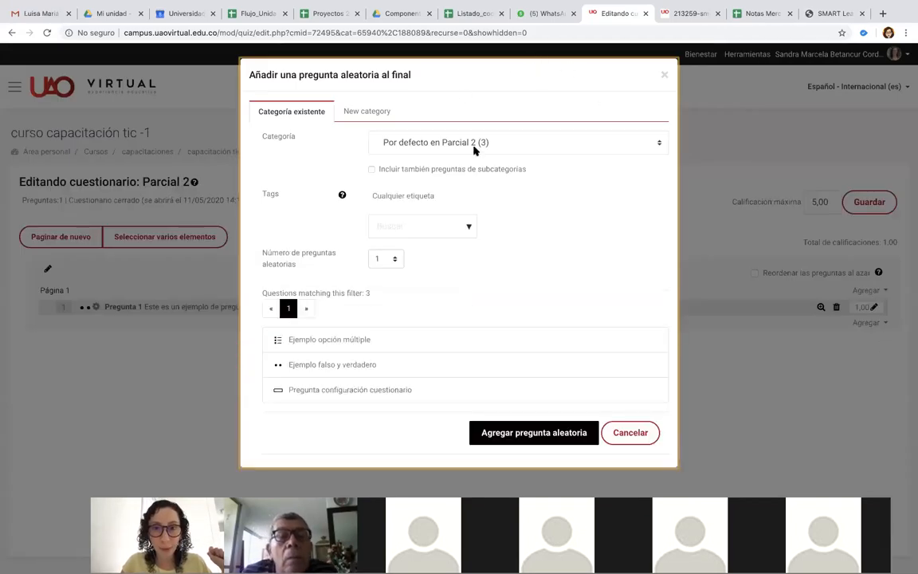
{"action": "left_click", "coordinate": [419, 142]}
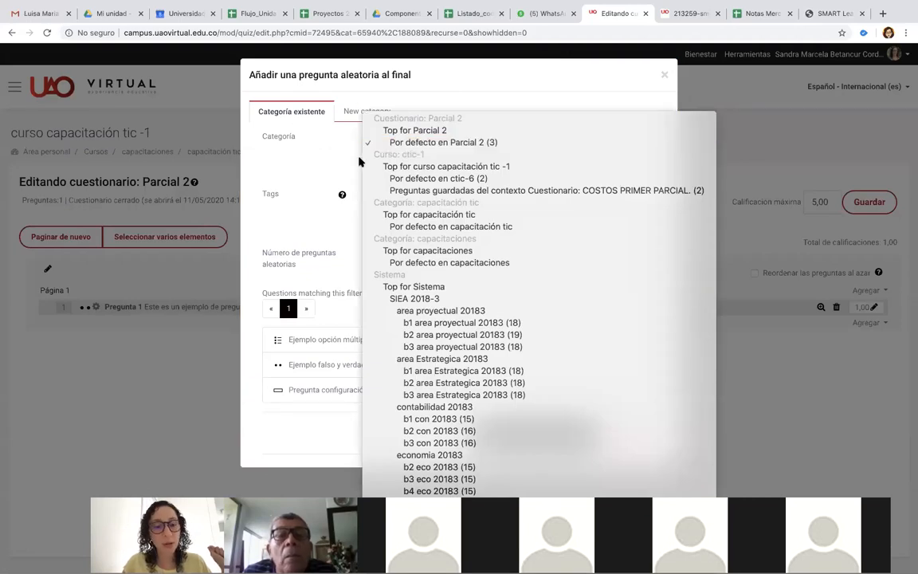
{"action": "left_click", "coordinate": [419, 141]}
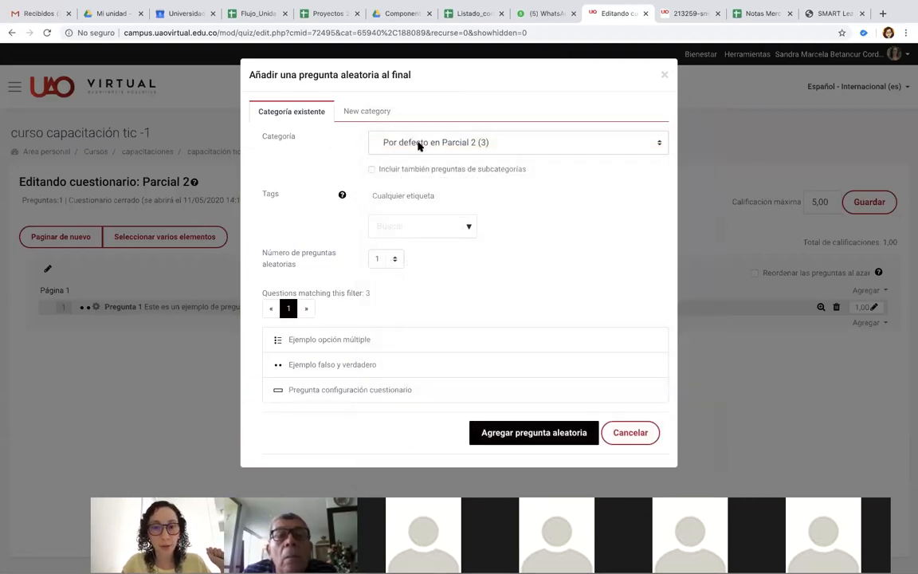
{"action": "left_click", "coordinate": [389, 259]}
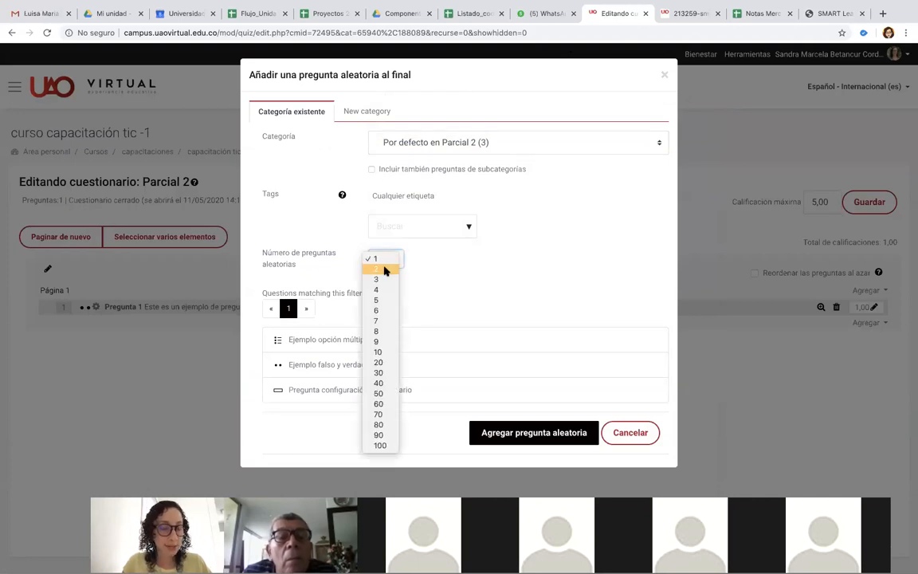
{"action": "left_click", "coordinate": [386, 270]}
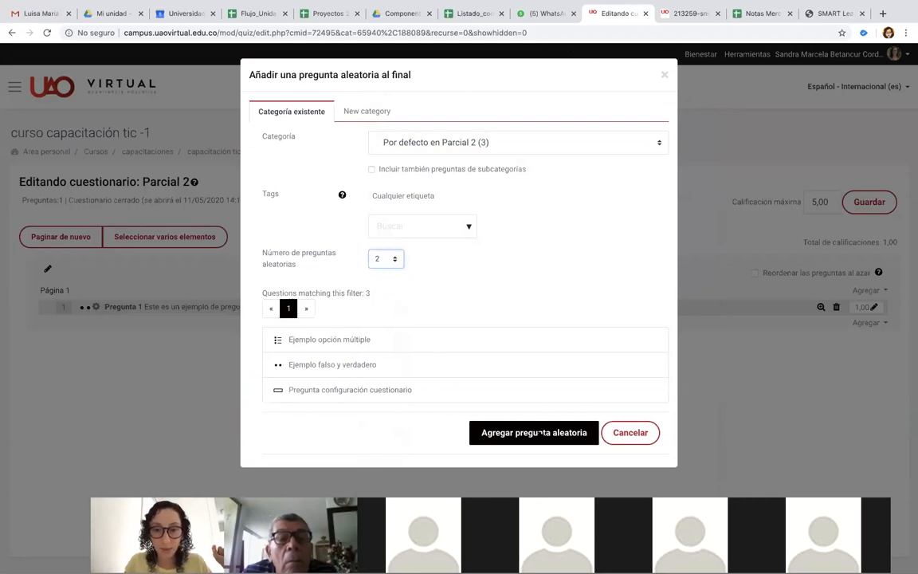
{"action": "left_click", "coordinate": [539, 433]}
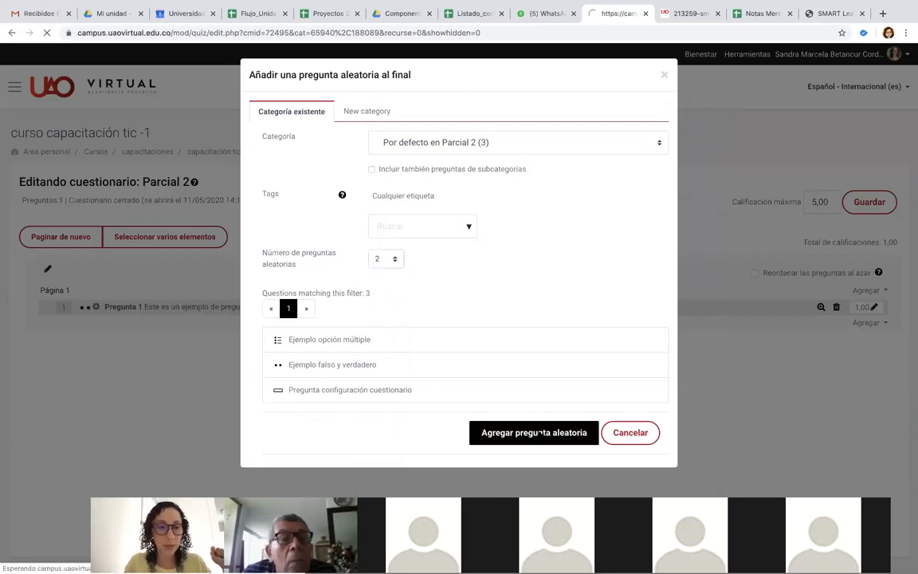
{"action": "scroll", "coordinate": [190, 325], "scroll_direction": "down", "scroll_amount": 2}
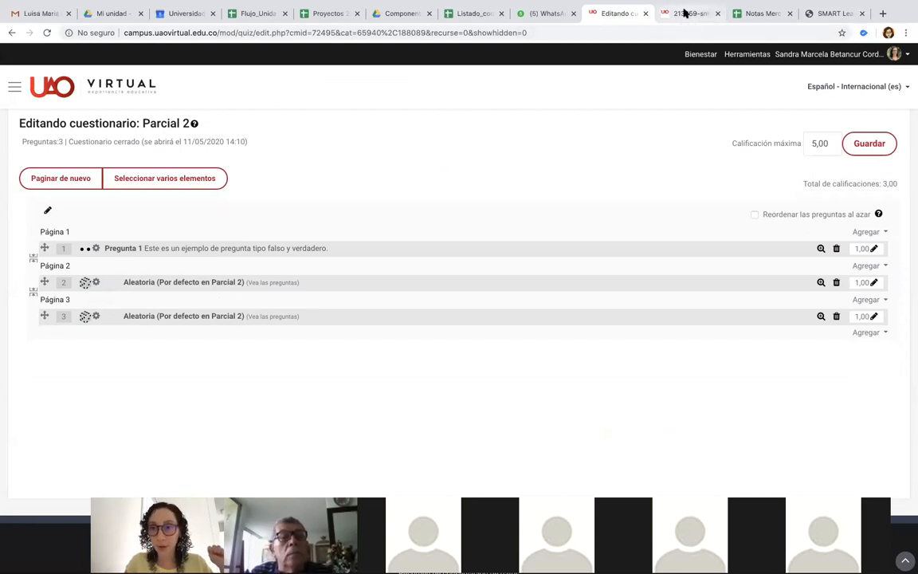
Open the attempts report of the other course's closed Parcial 2 quiz and examine the students' overall and per-question grades
{"action": "left_click", "coordinate": [684, 14]}
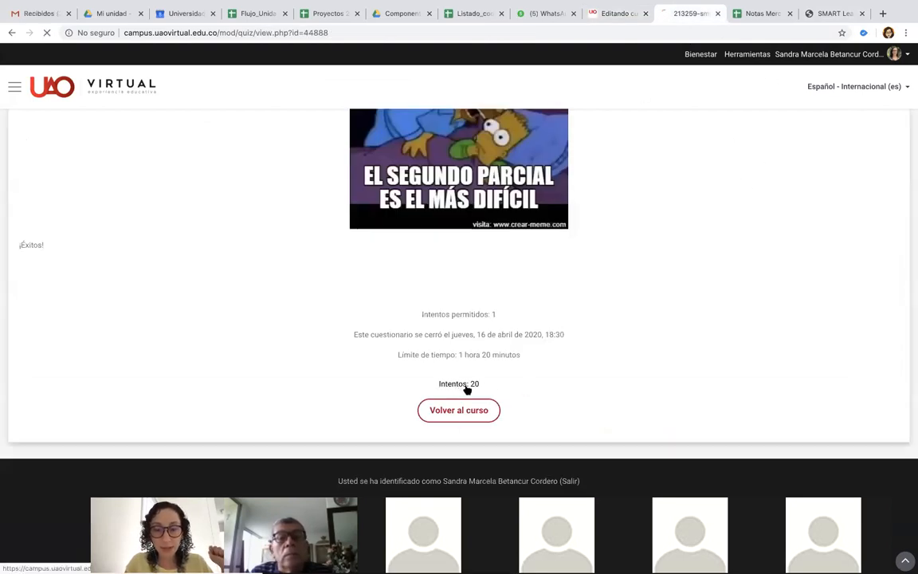
{"action": "left_click", "coordinate": [465, 385]}
{"action": "scroll", "coordinate": [466, 388], "scroll_direction": "down", "scroll_amount": 5}
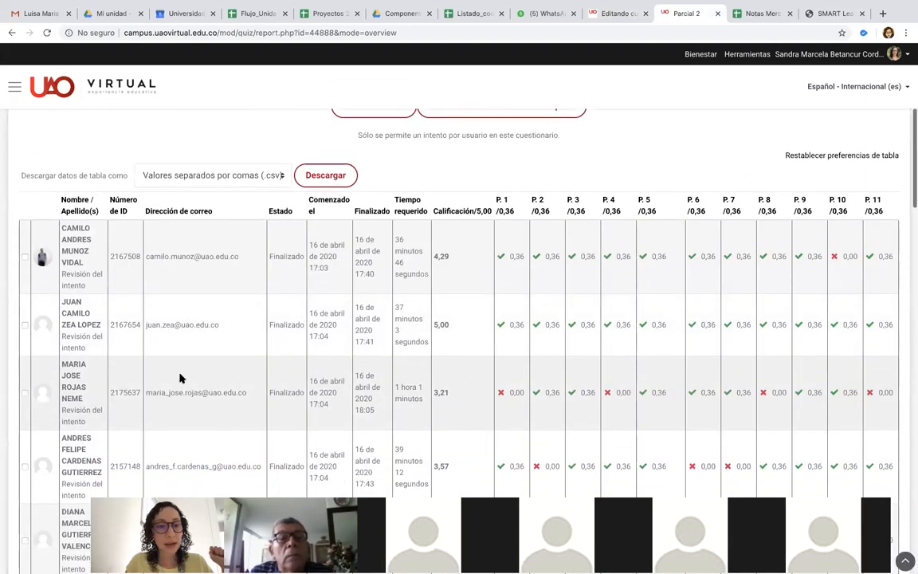
{"action": "scroll", "coordinate": [620, 392], "scroll_direction": "right", "scroll_amount": 3}
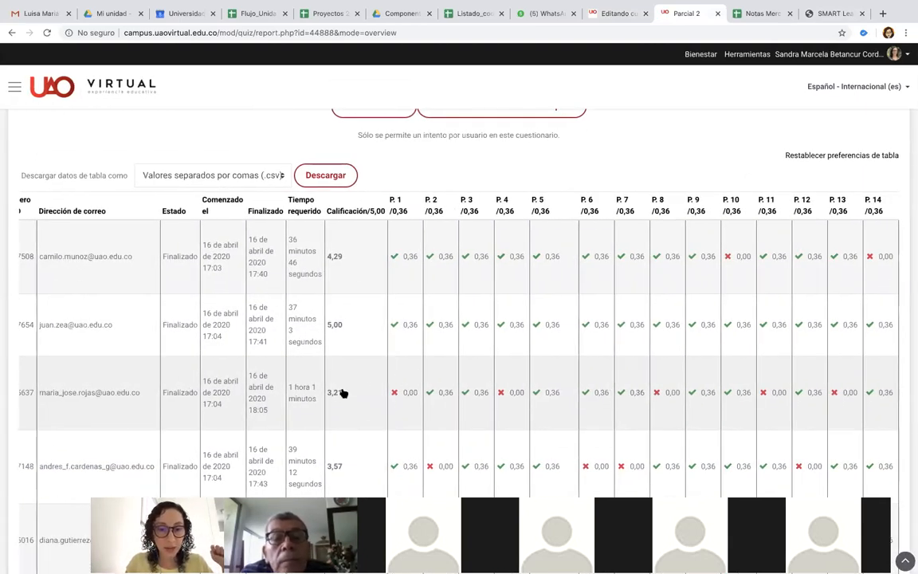
Review the third listed student's answer to question 1, close the review and return to the Parcial 2 quiz being edited
{"action": "left_click", "coordinate": [408, 392]}
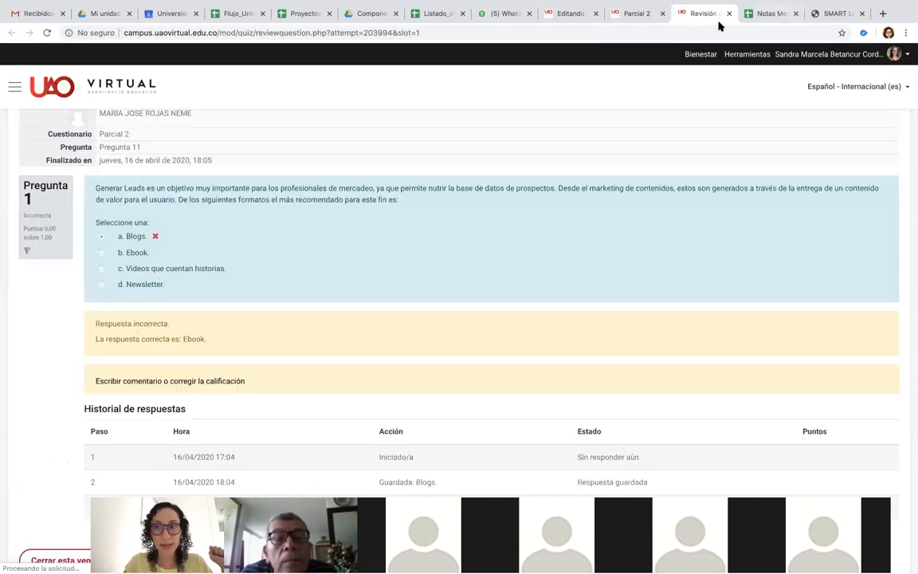
{"action": "left_click", "coordinate": [727, 14]}
{"action": "left_click", "coordinate": [565, 12]}
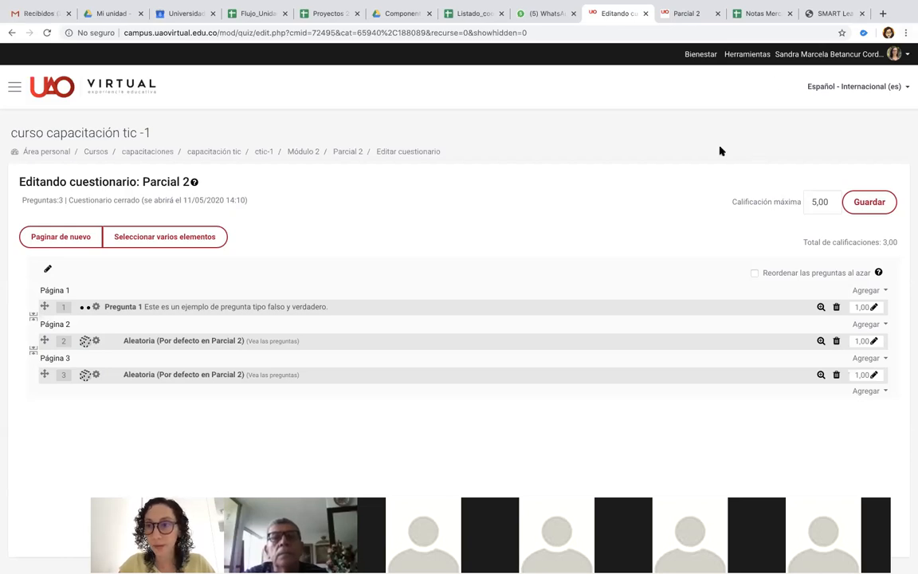
{"action": "mouse_move", "coordinate": [748, 2]}
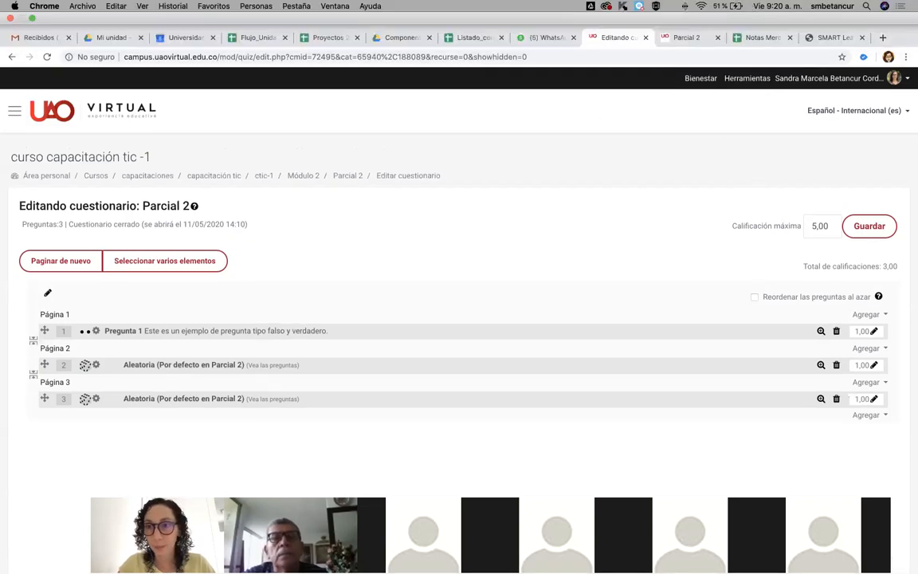